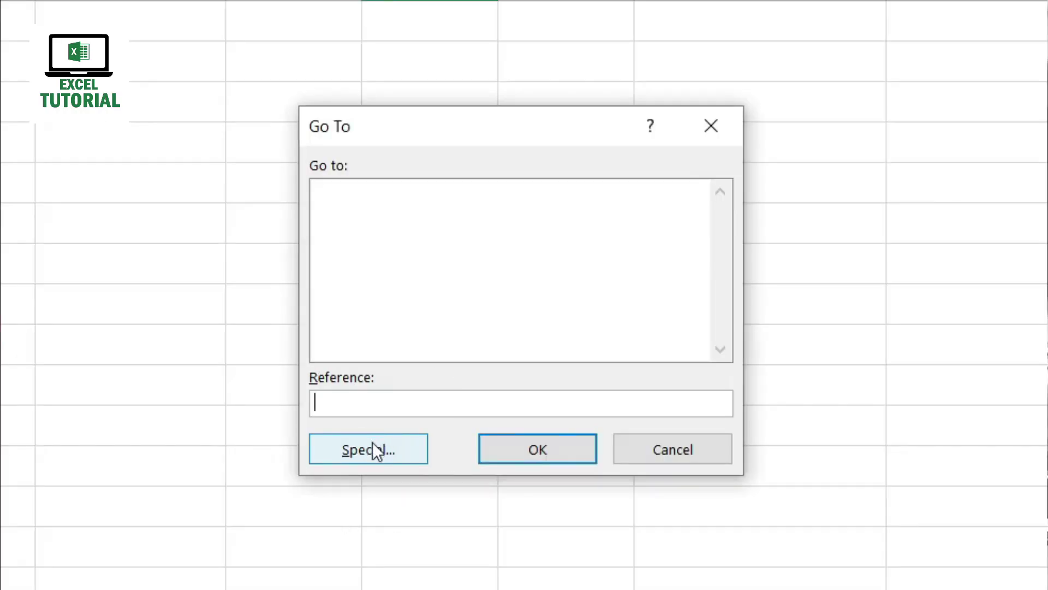
Step: Open Go To Special using the Special... button in the Go To dialog
click(373, 441)
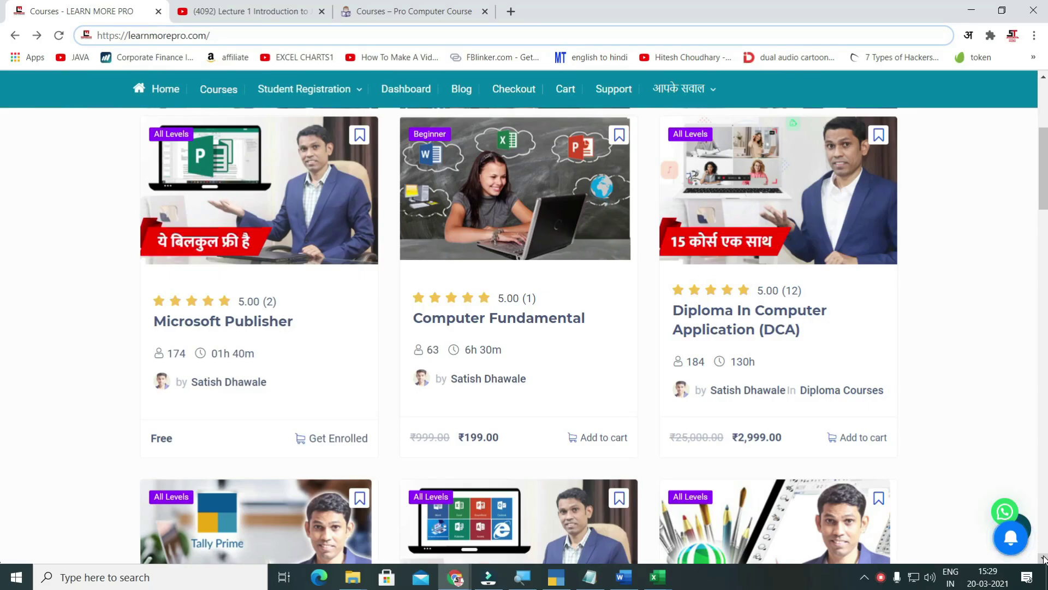
Step: Scroll down the Chrome courses page past Microsoft Publisher, Computer Fundamental and DCA
click(1043, 558)
drag(1043, 558, 1044, 560)
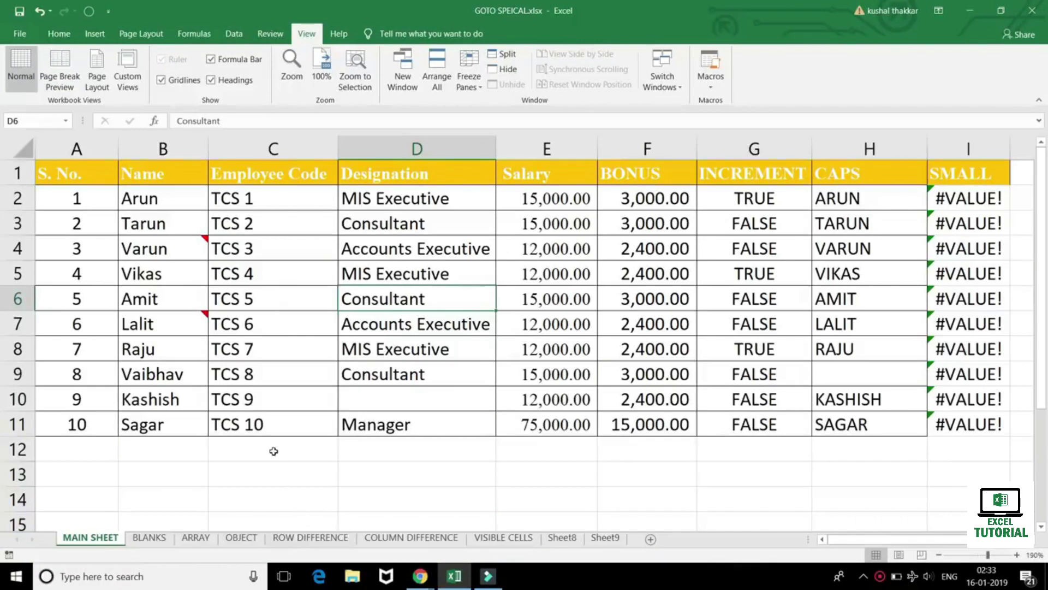
key(ctrl+g)
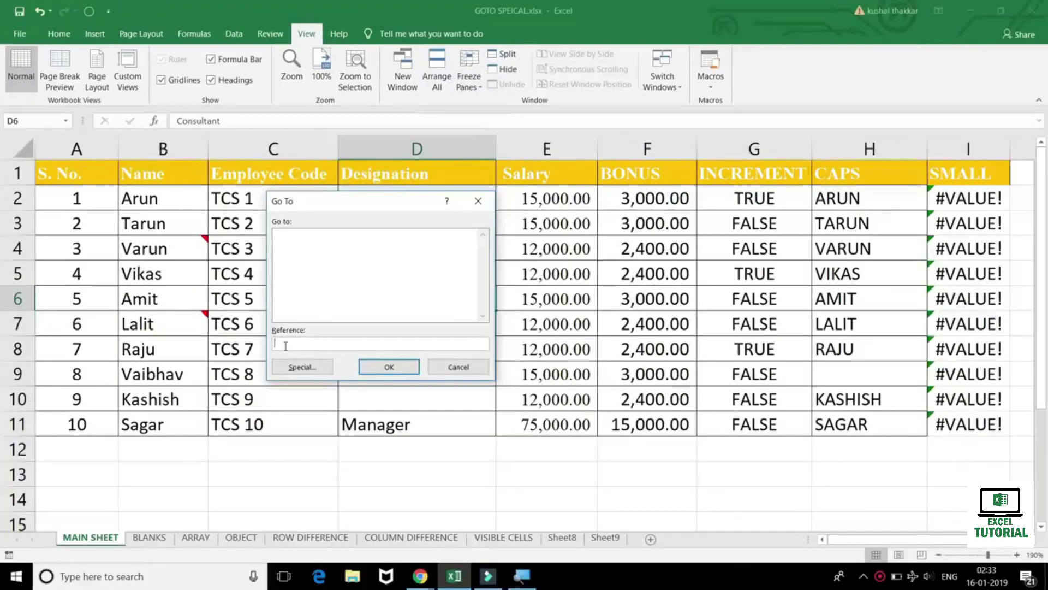
click(303, 366)
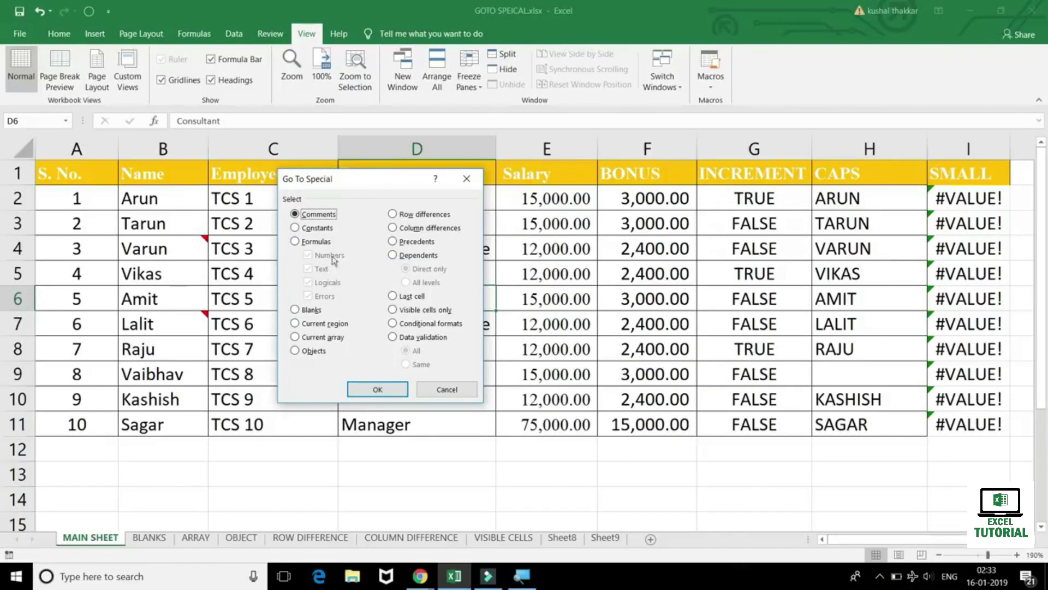
click(467, 180)
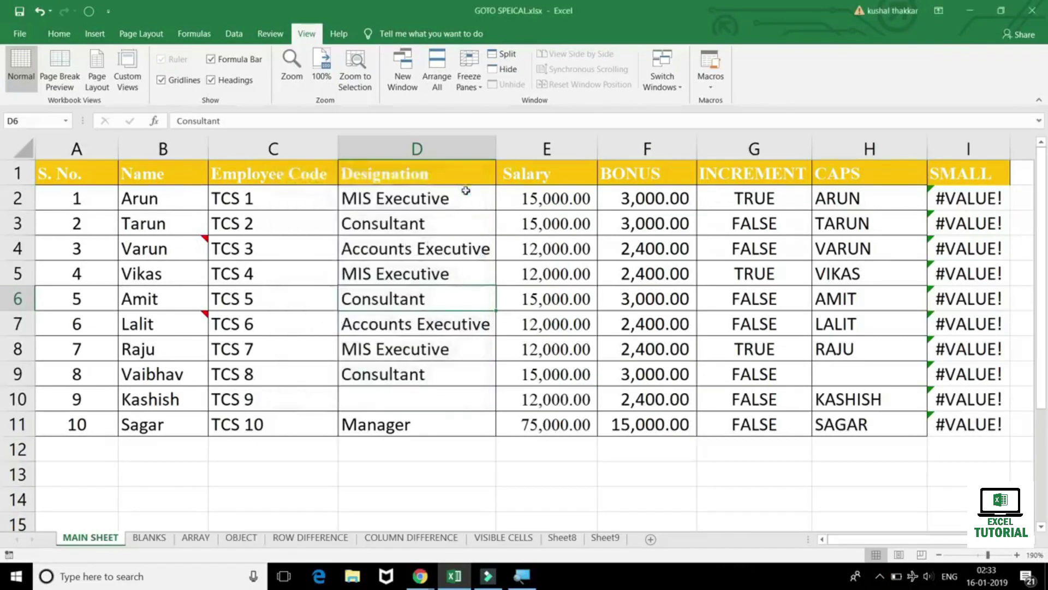
key(ctrl+g)
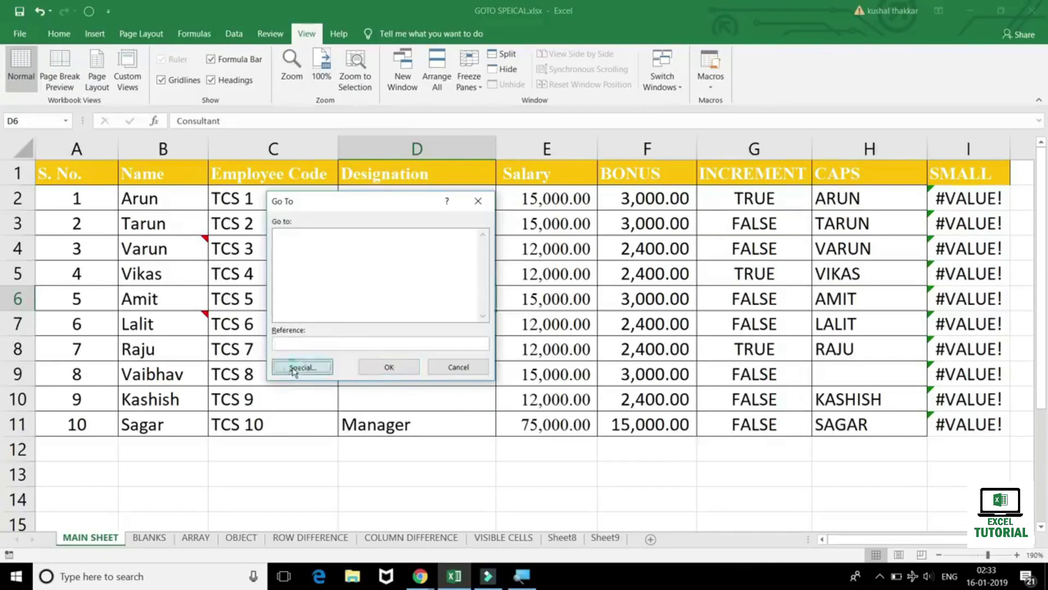
click(299, 369)
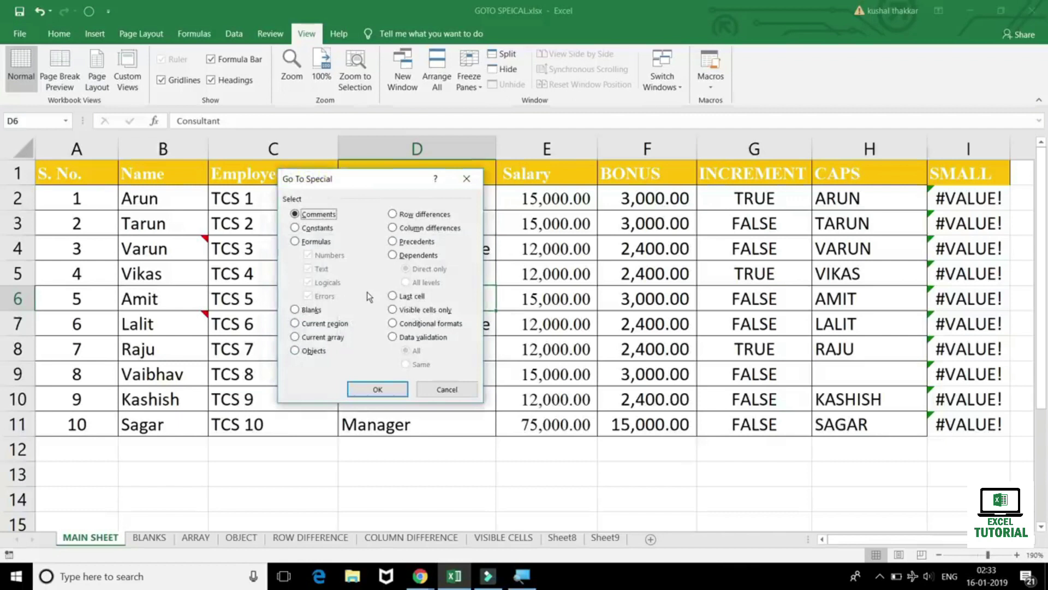
key(Escape)
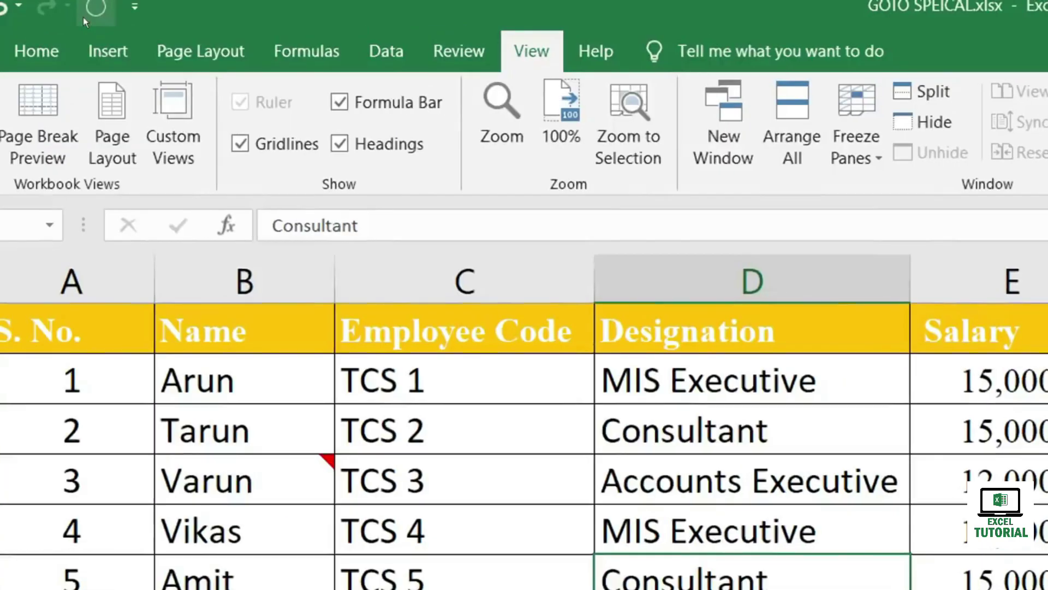
click(83, 16)
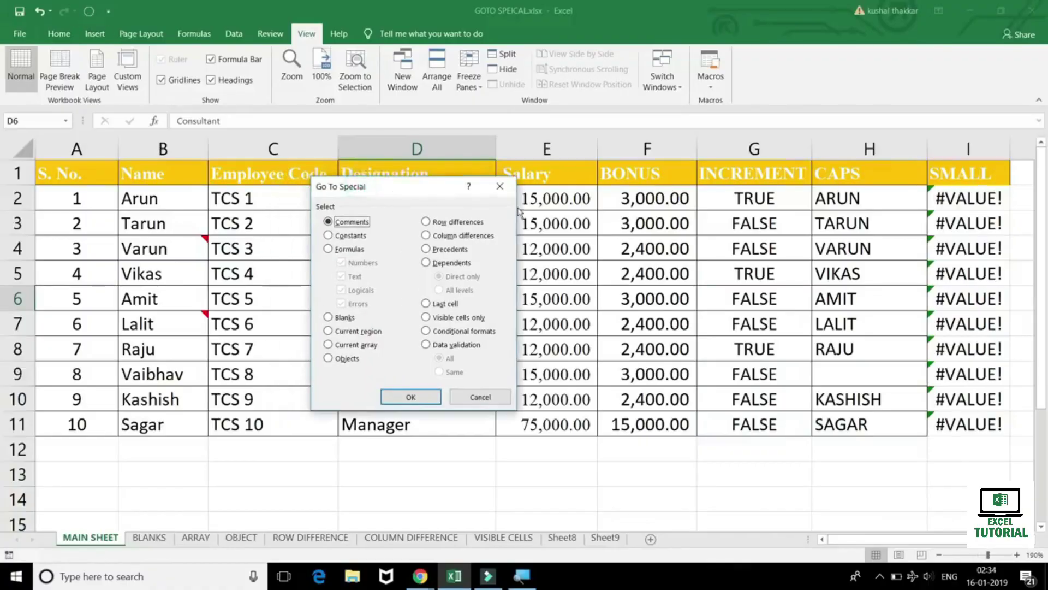
click(467, 180)
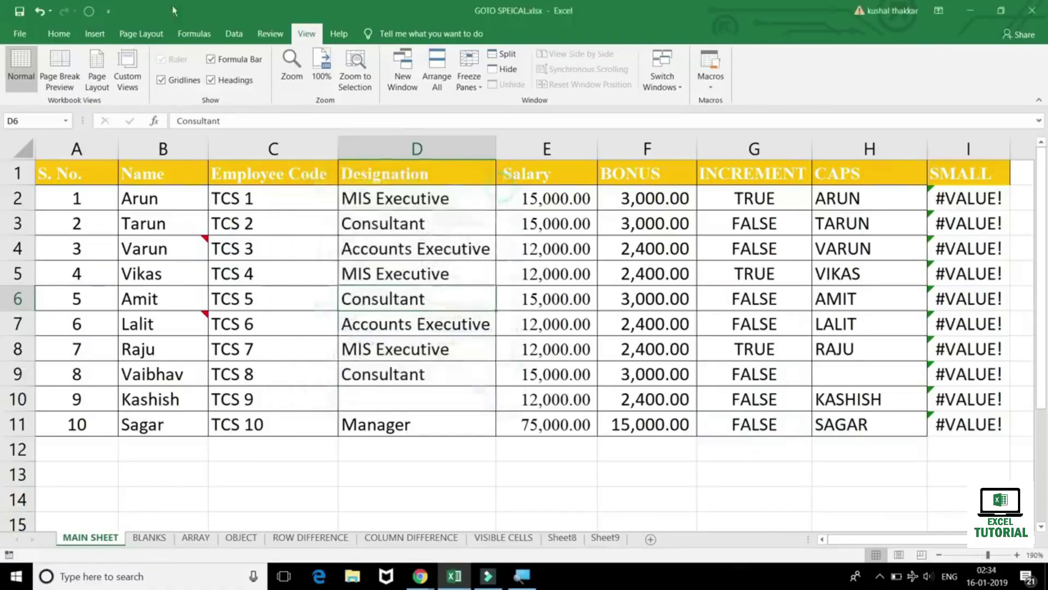
click(107, 14)
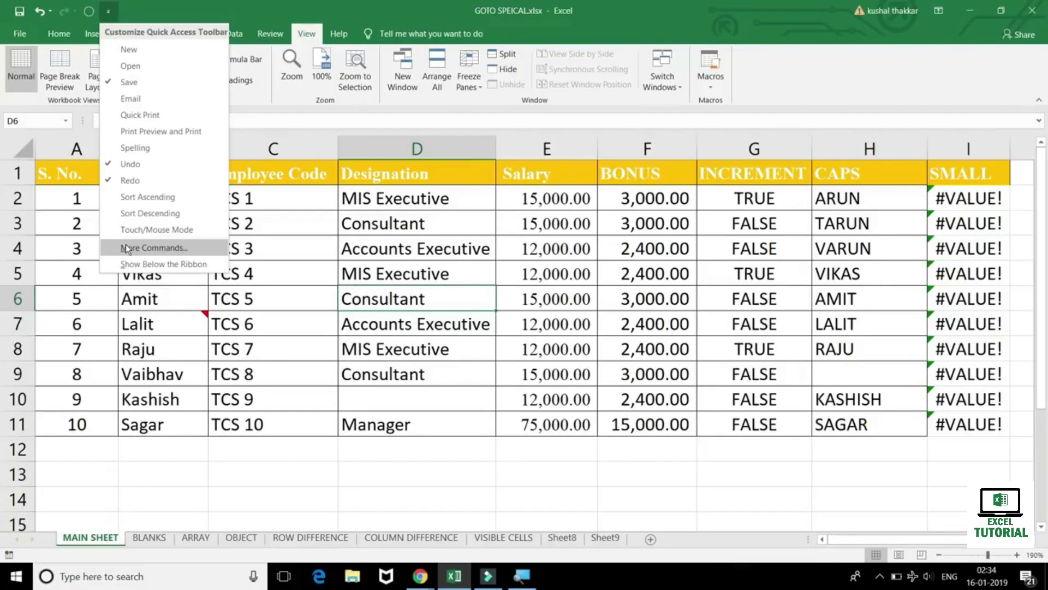
click(22, 34)
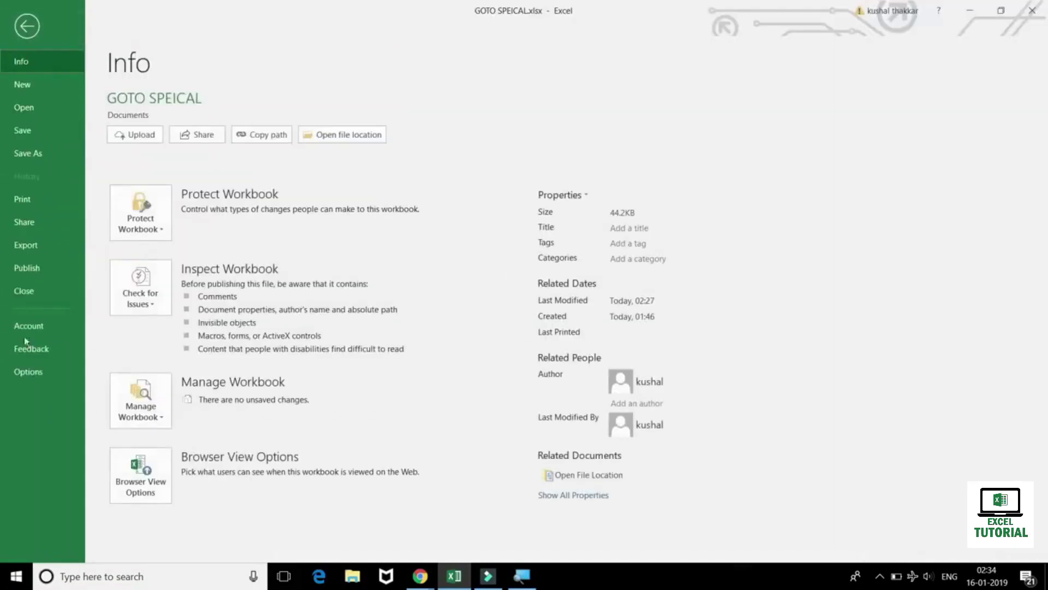
click(32, 375)
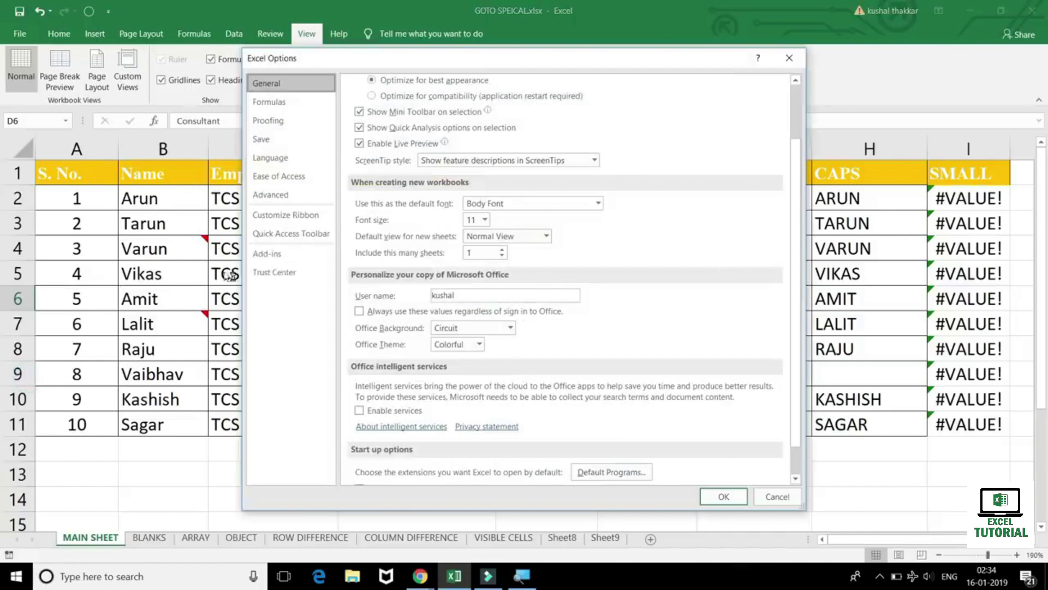
click(322, 220)
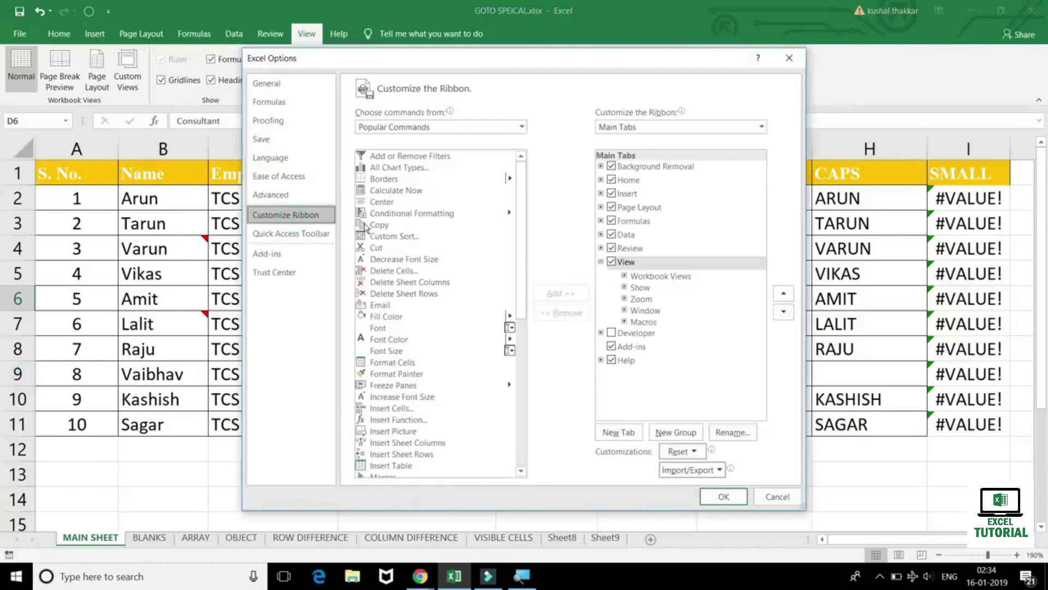
key(Escape)
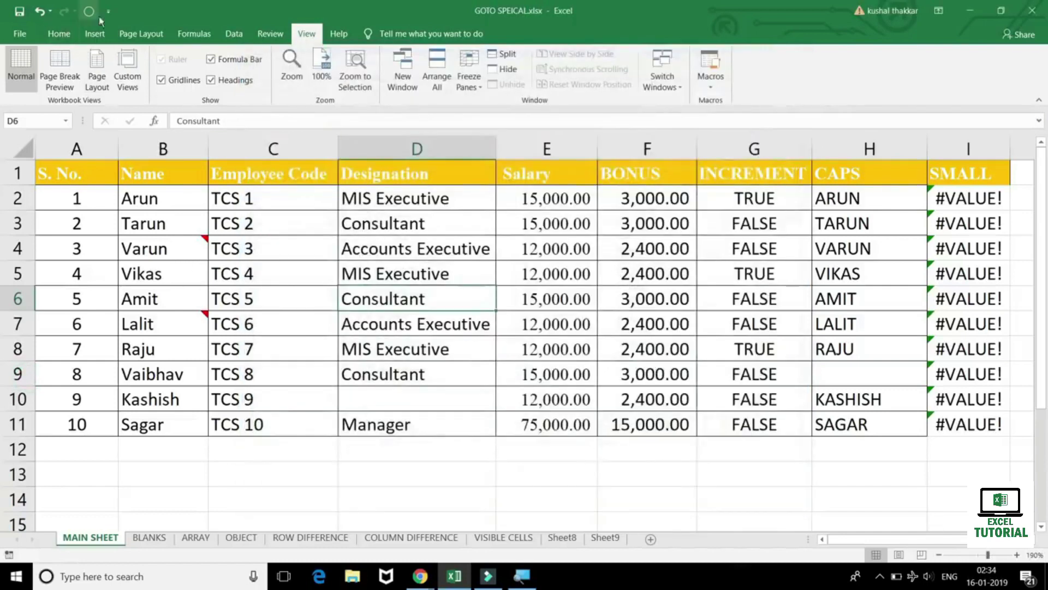
click(108, 11)
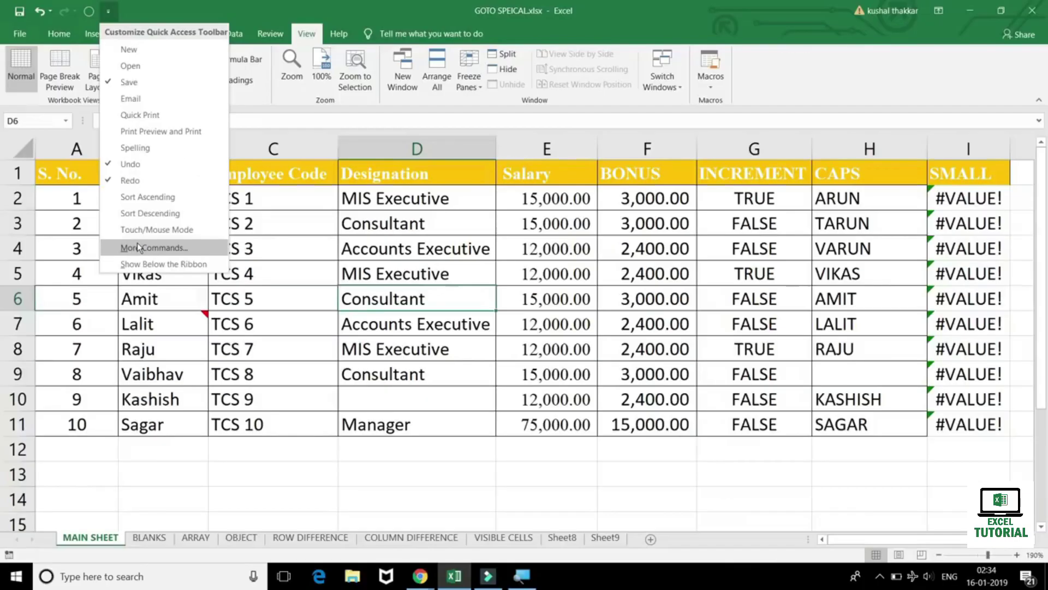
click(138, 247)
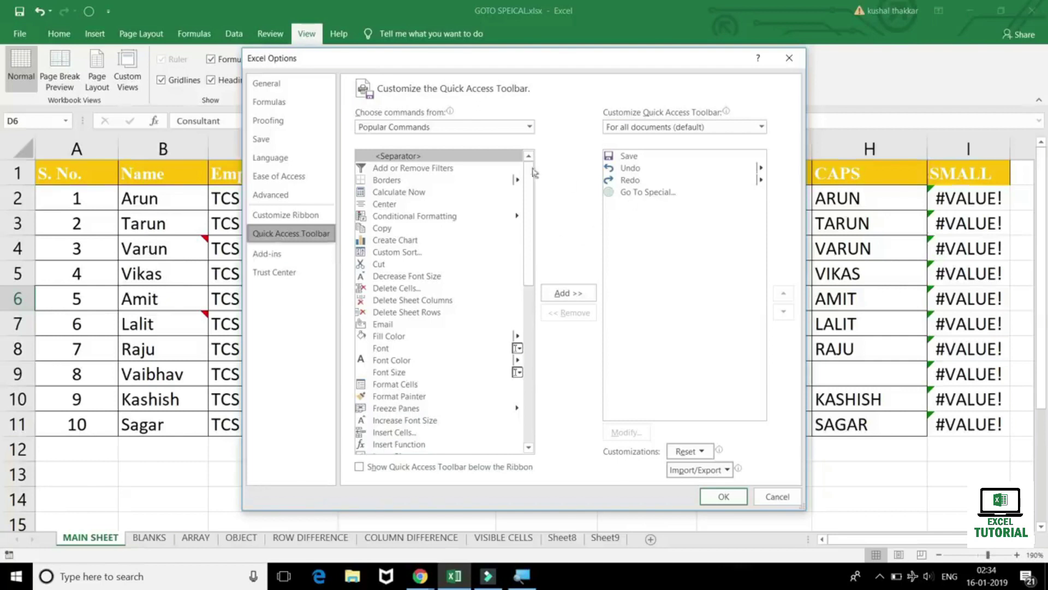
click(447, 130)
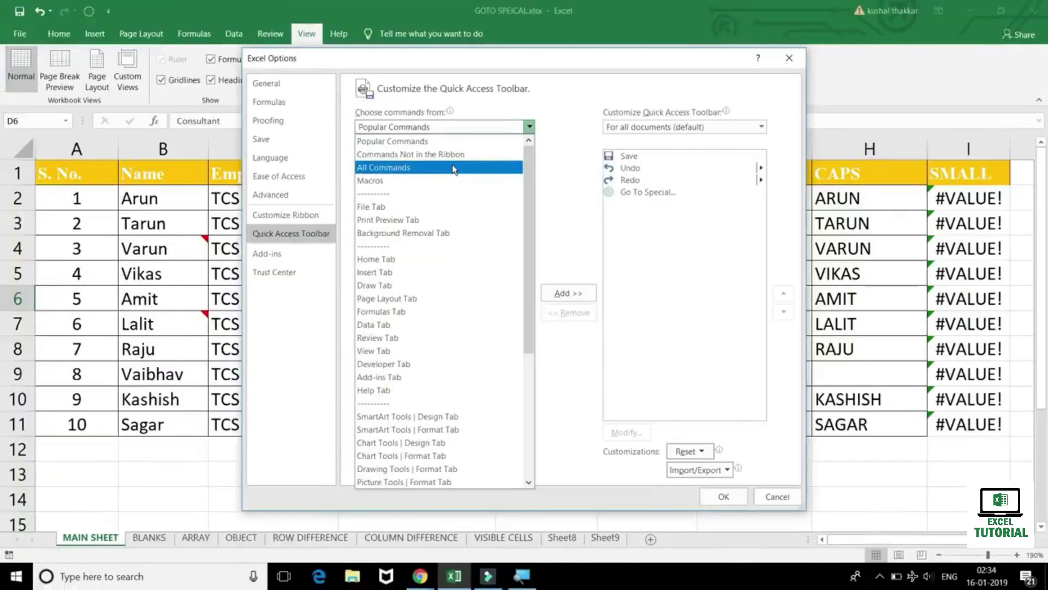
click(452, 167)
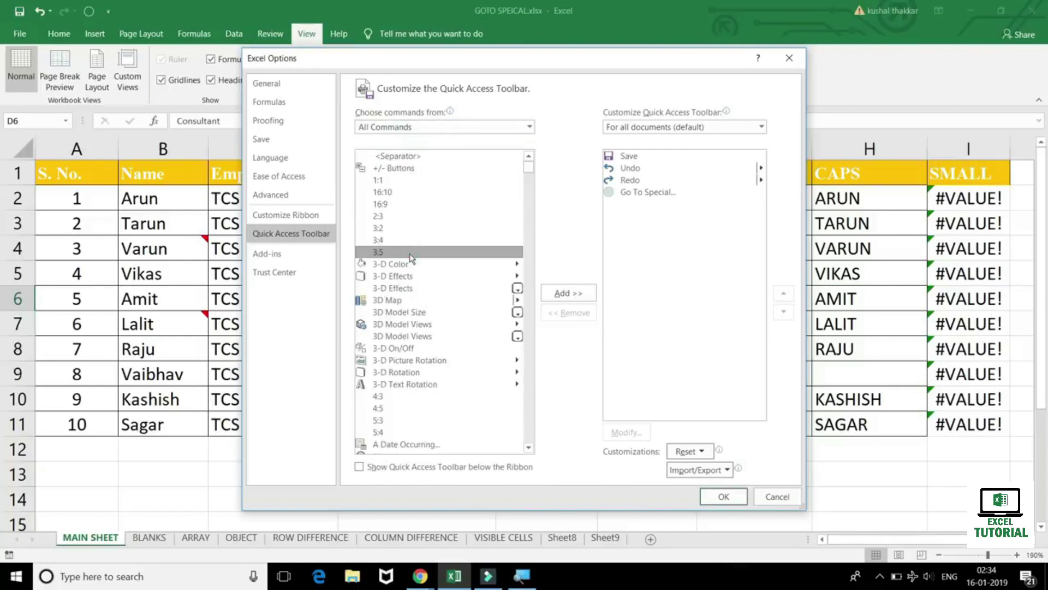
scroll(413, 261, down, 10)
scroll(416, 284, down, 10)
scroll(419, 308, down, 10)
scroll(420, 313, down, 10)
scroll(428, 353, down, 1)
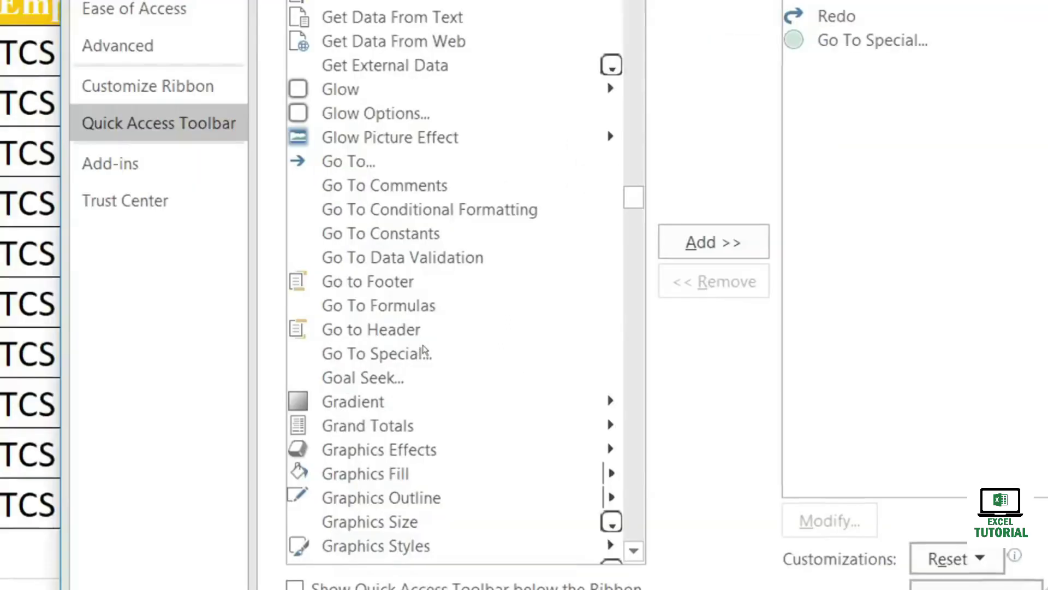
click(429, 367)
click(429, 349)
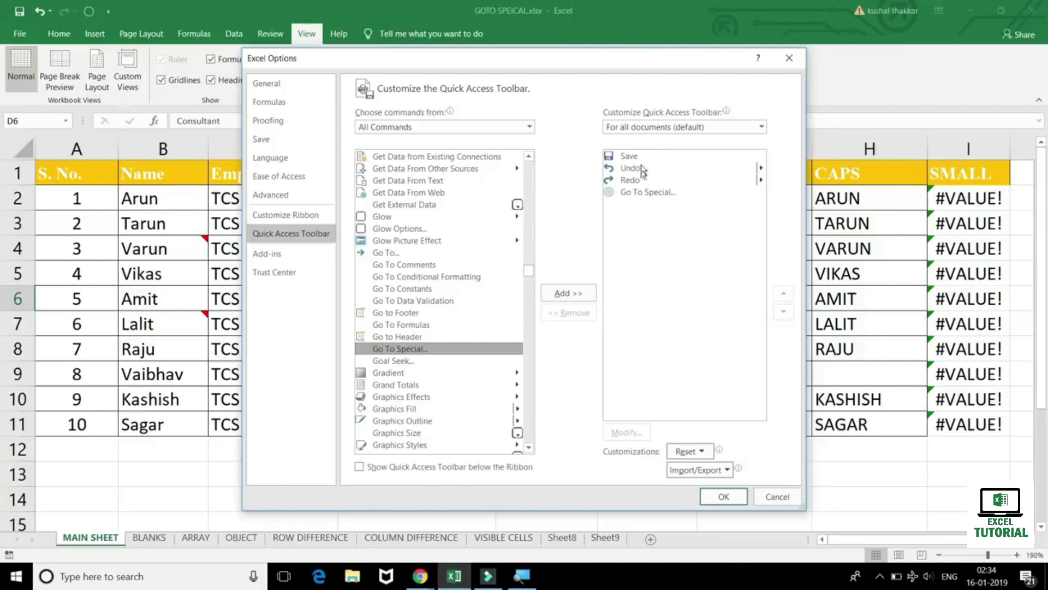
click(769, 498)
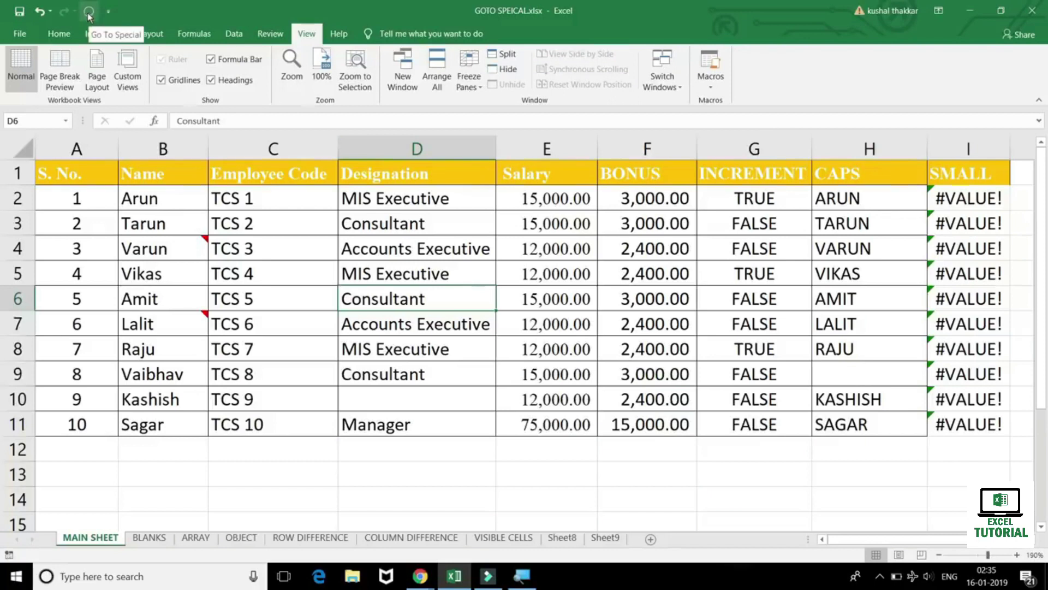
Step: Use Go To Special with Comments from the Quick Access Toolbar to select commented cells B4 and B7
key(ctrl+g)
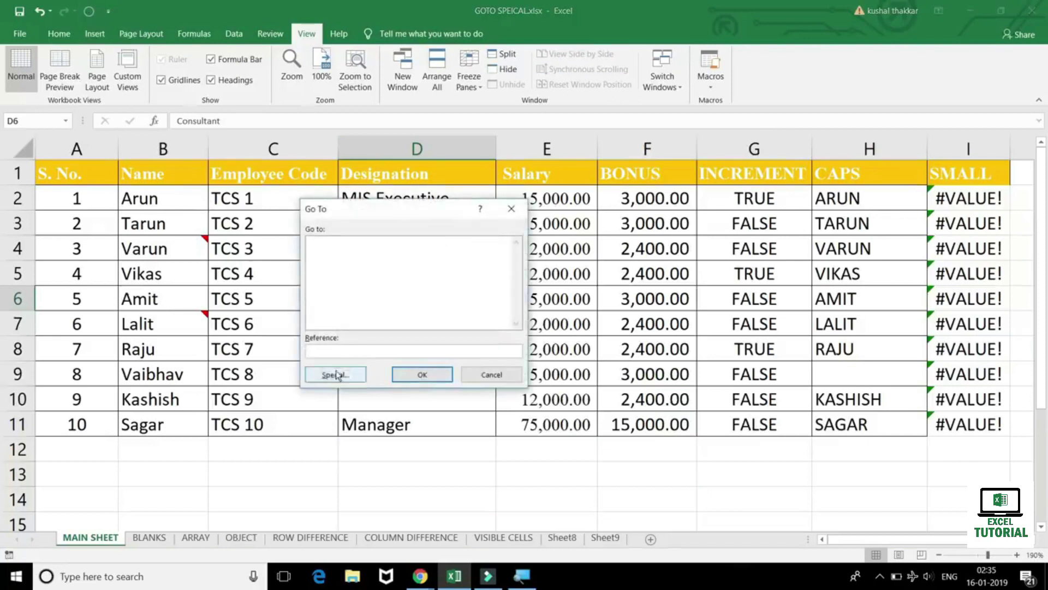
click(336, 376)
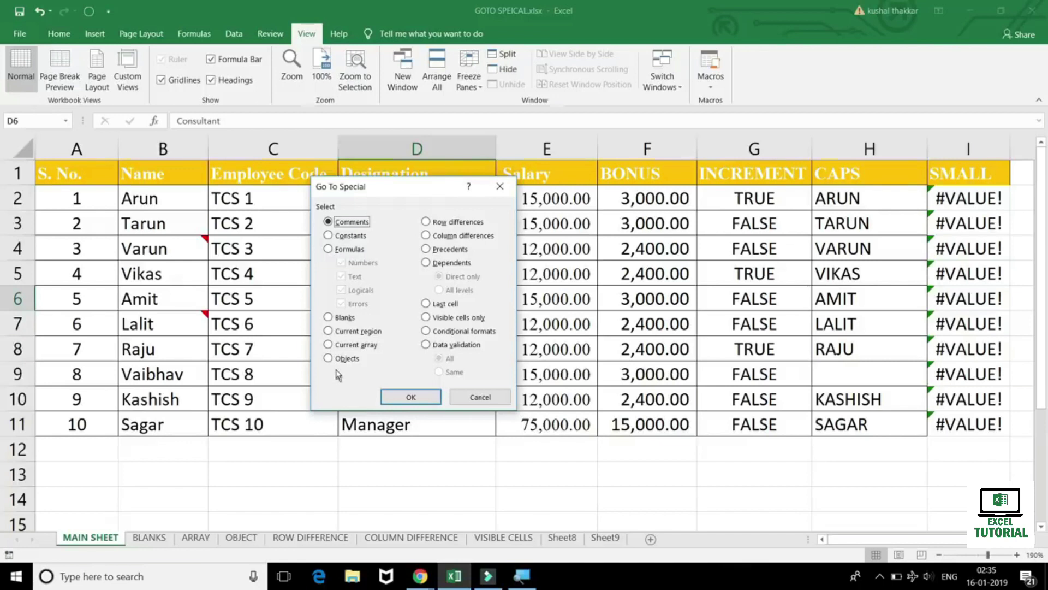
key(Escape)
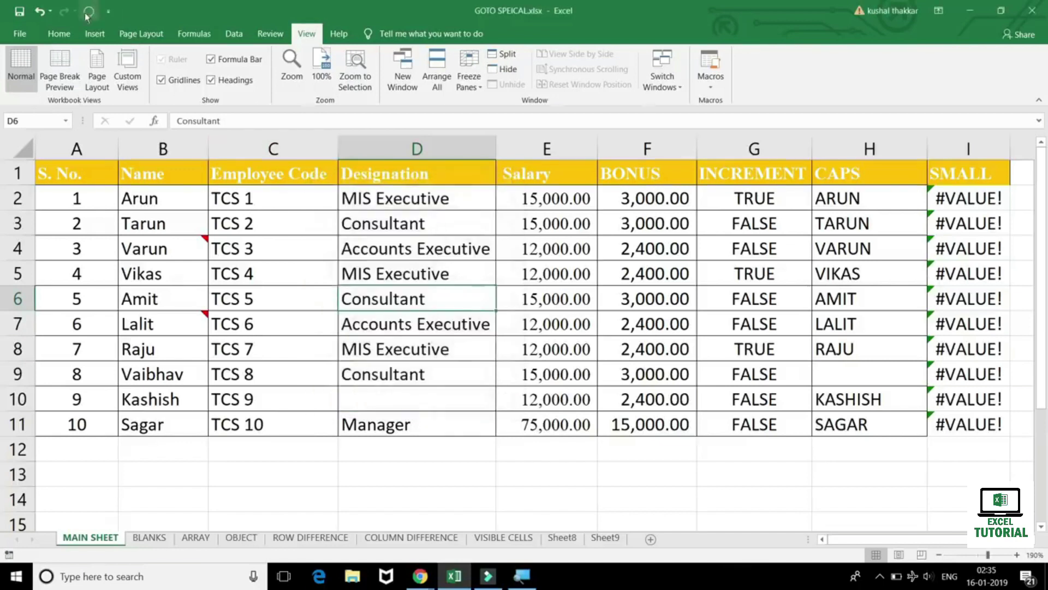
click(87, 13)
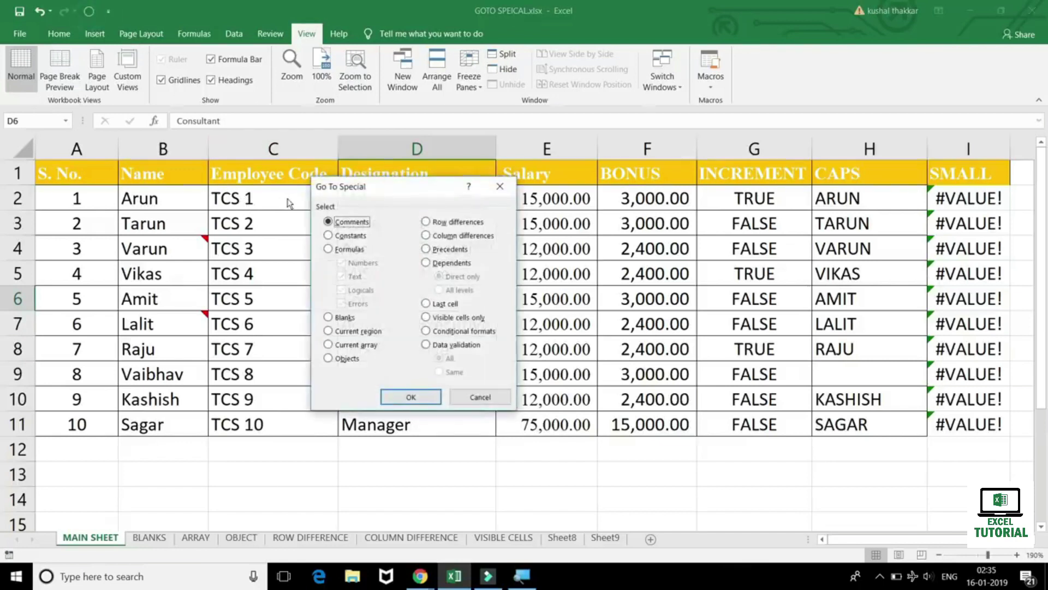
drag(371, 195, 390, 205)
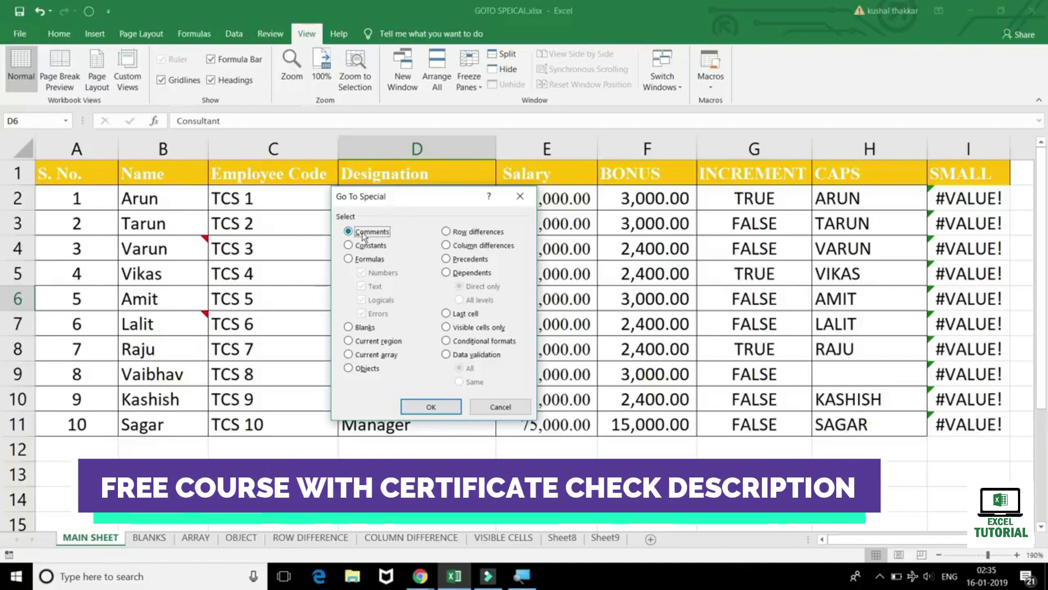
click(431, 406)
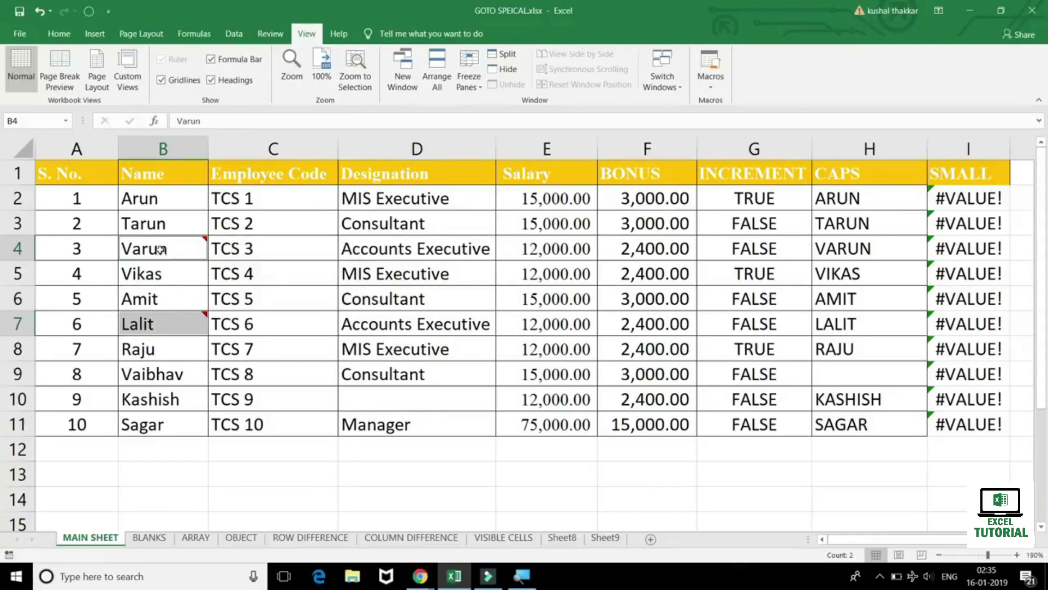
Step: Colour the commented names Varun and Lalit dark red and view Lalit's comment
click(58, 35)
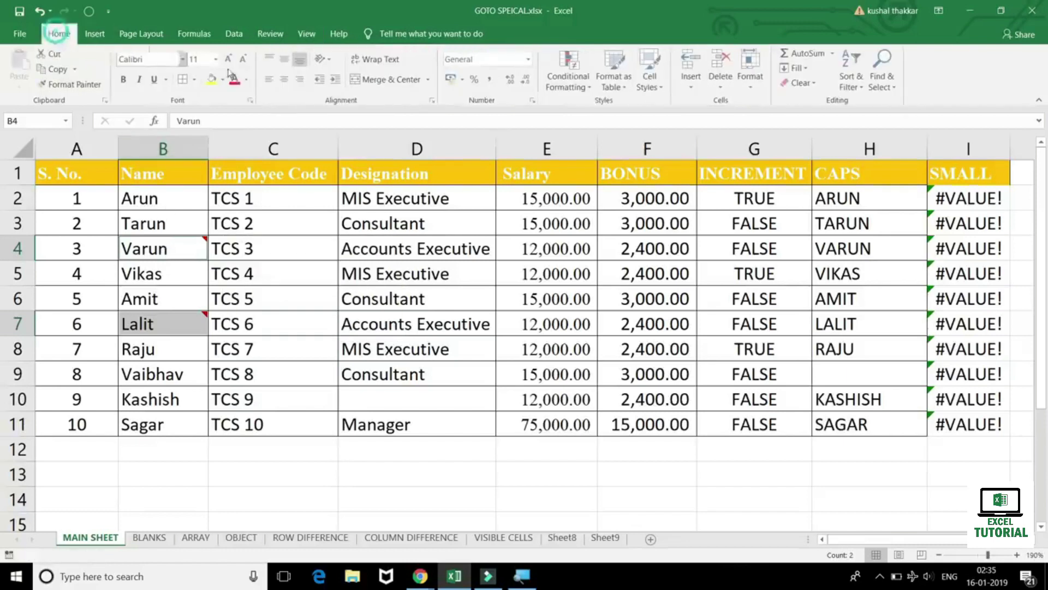
click(235, 82)
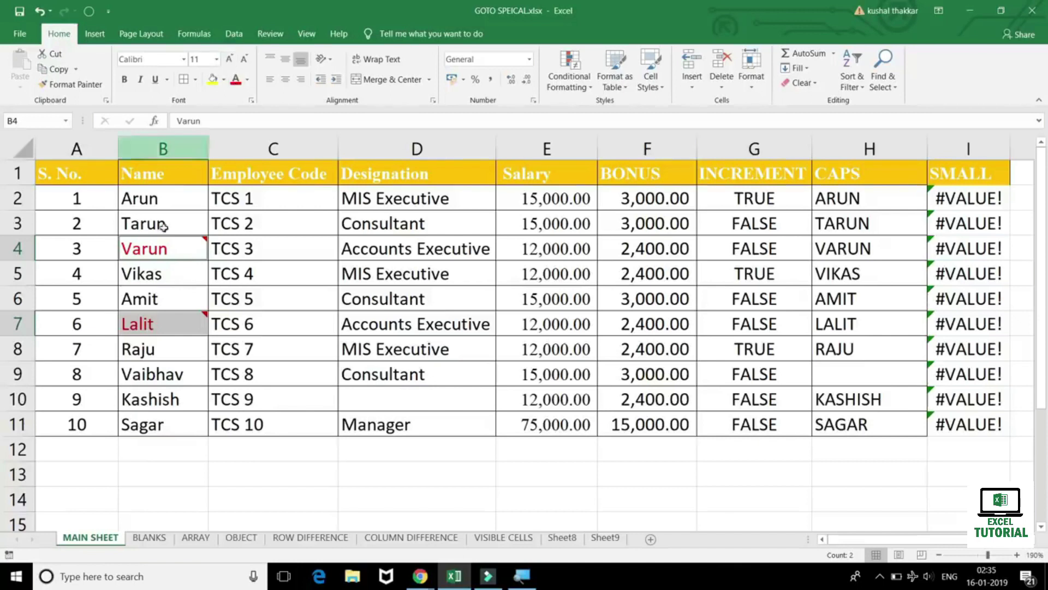
click(181, 323)
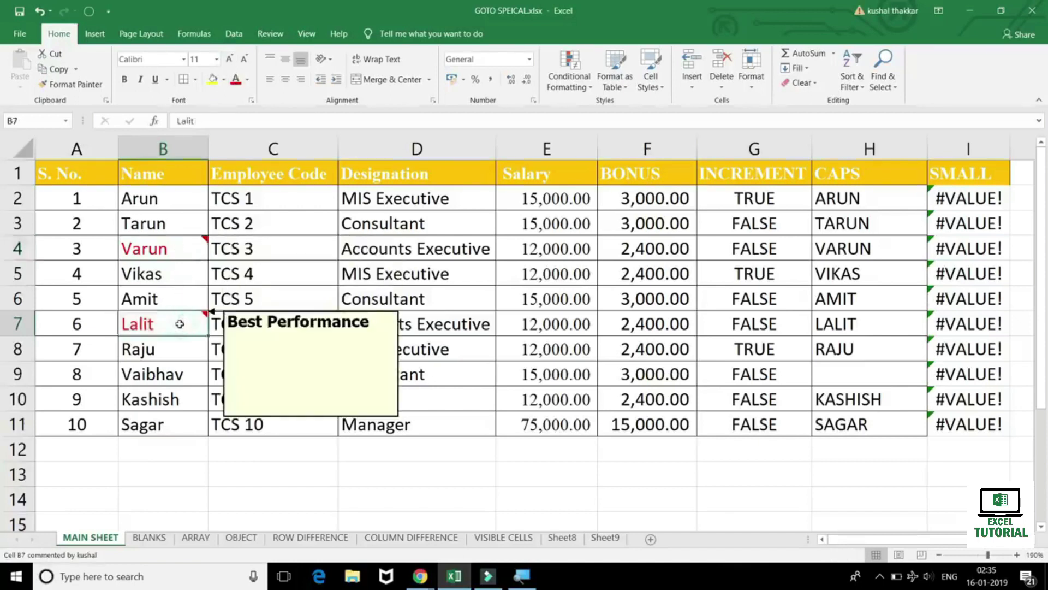
Step: Add a comment reading 'DFSDFSFSDFDS' to Vaibhav's cell B9, without the author label
click(171, 375)
right_click(170, 376)
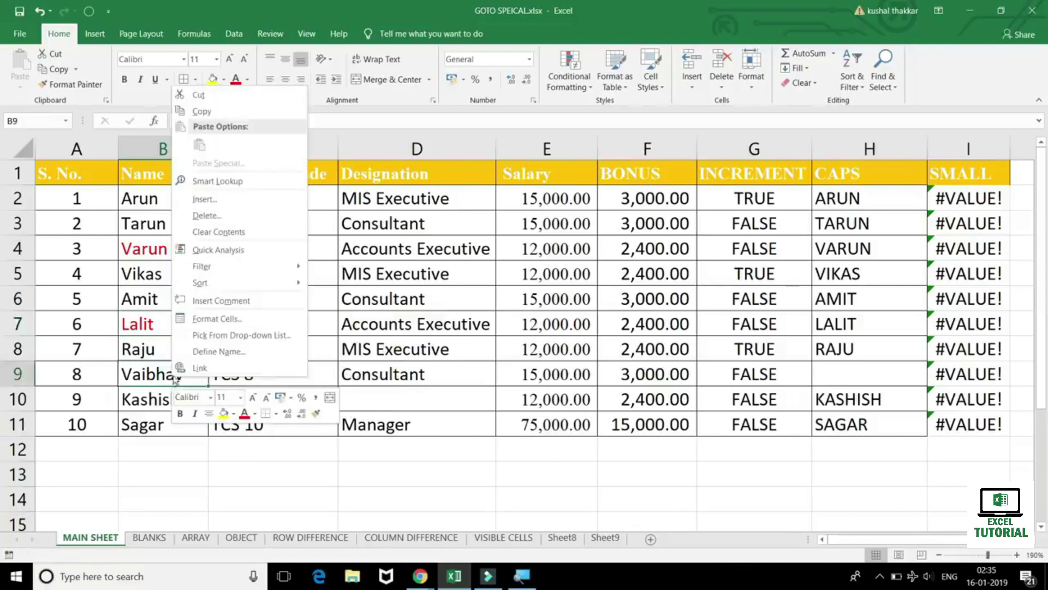
click(231, 302)
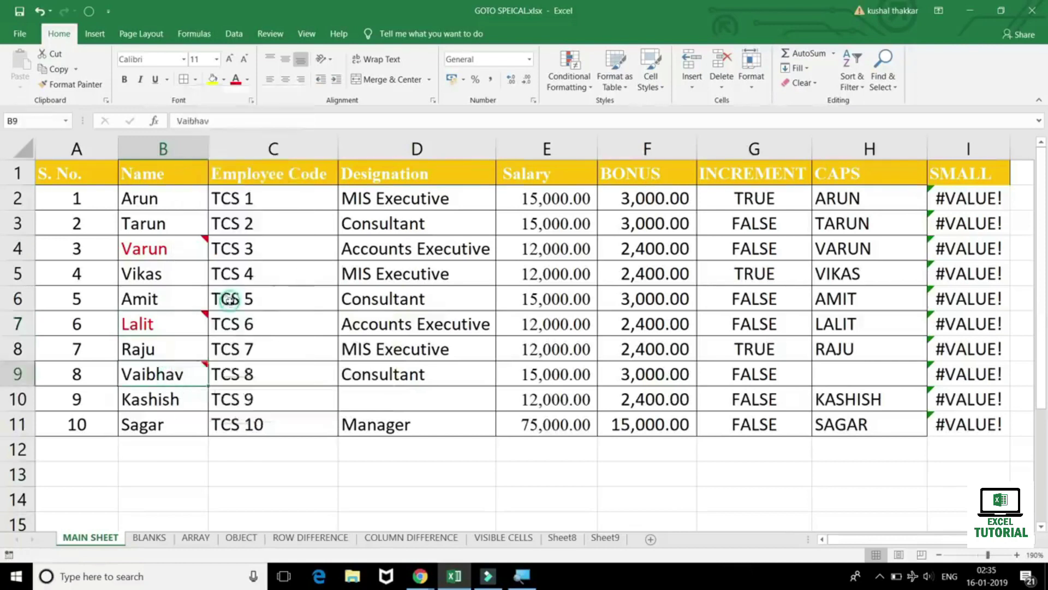
key(ctrl+a)
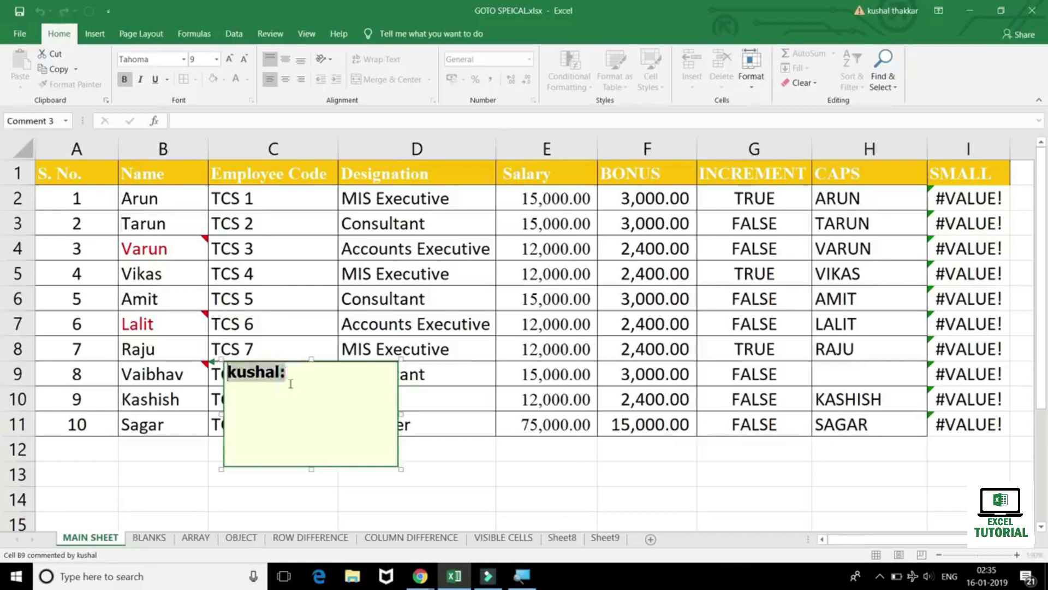
key(BackSpace)
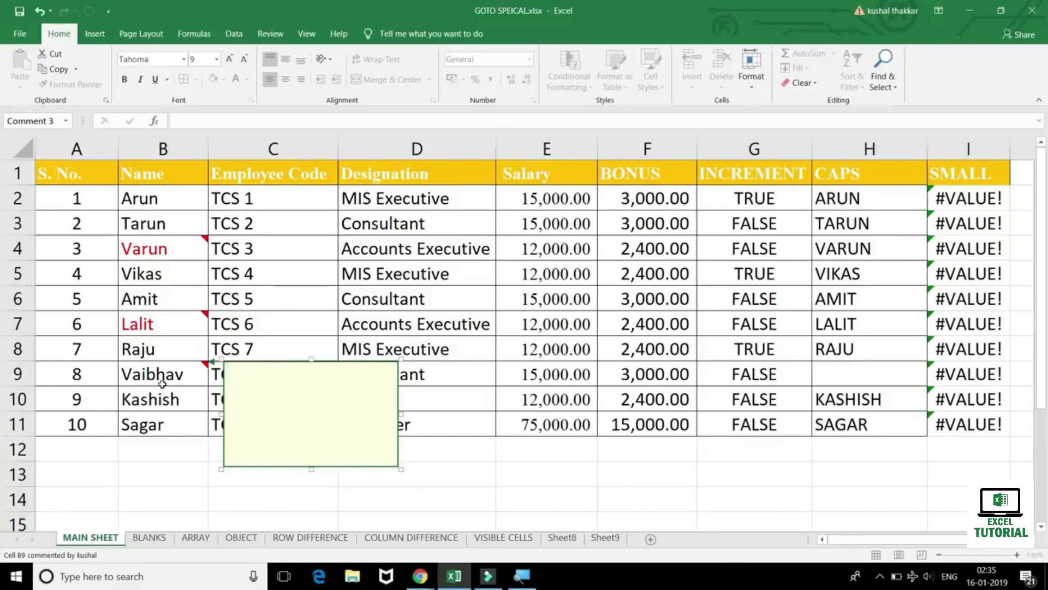
text(DFSDFSFSDFDS)
click(170, 462)
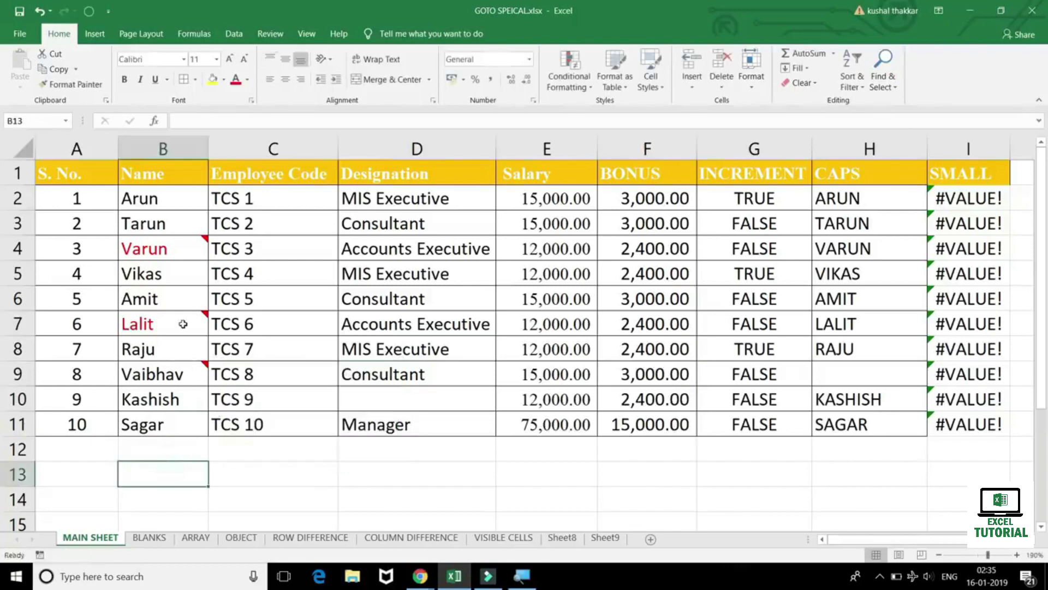
Step: Select all commented cells B4, B7 and B9 with Go To Special > Comments
click(175, 247)
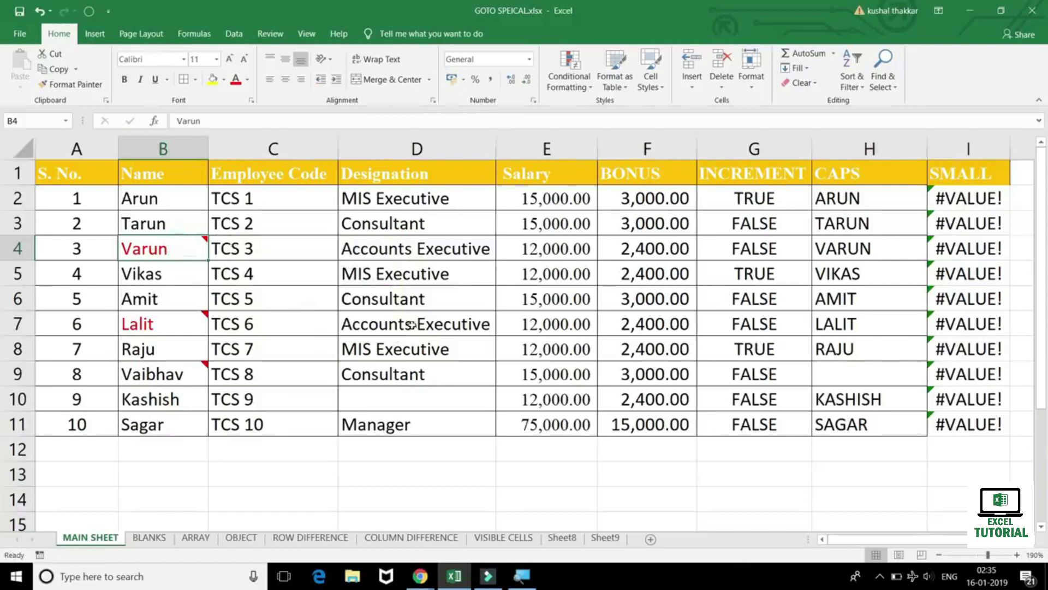
click(421, 300)
key(ctrl+g)
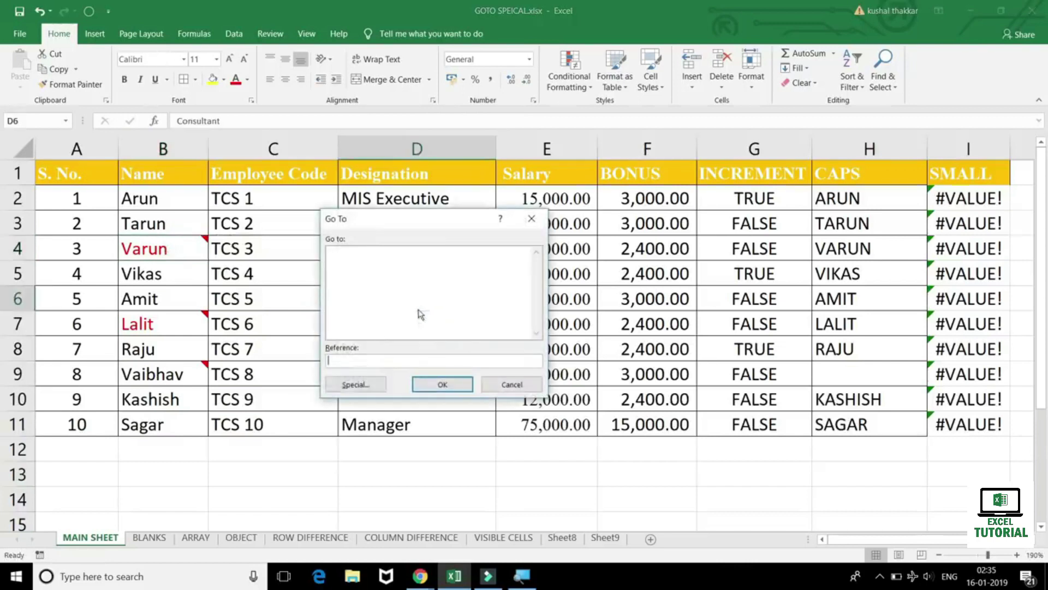
click(349, 382)
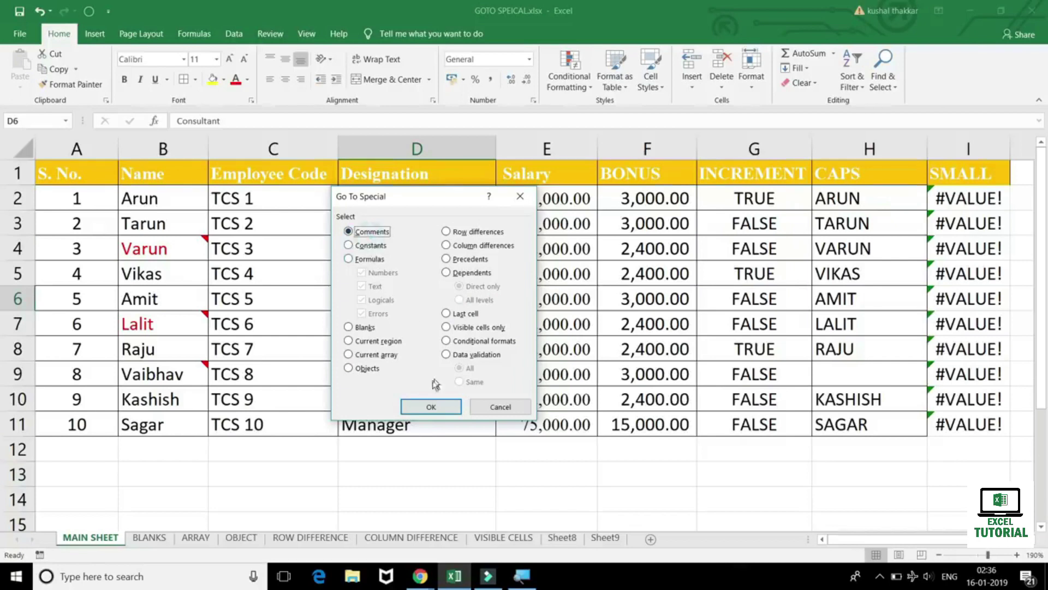
click(431, 406)
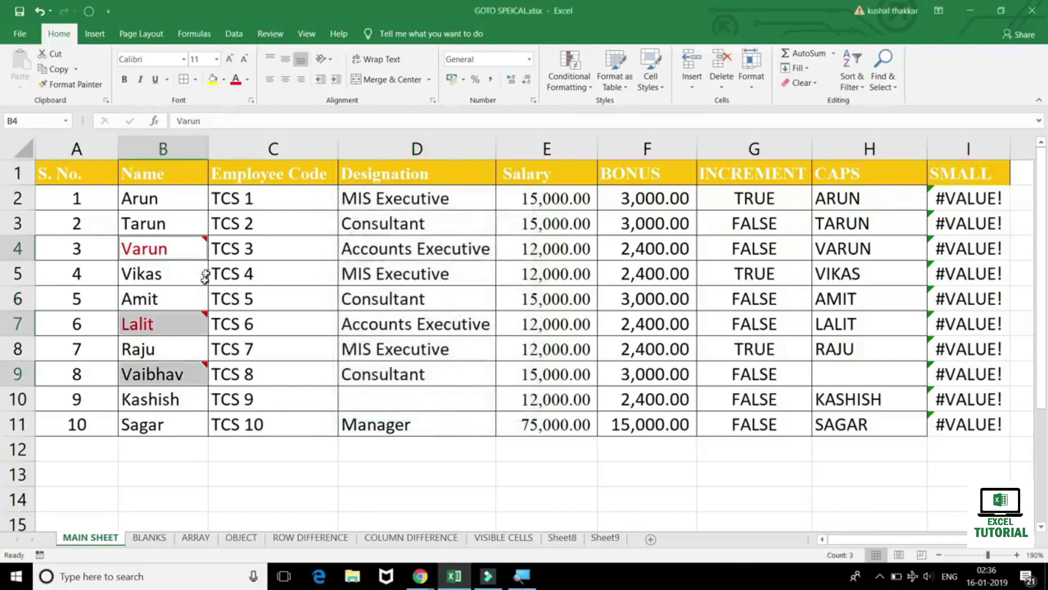
Step: Change the font colour of Varun, Lalit and Vaibhav to dark blue
click(235, 79)
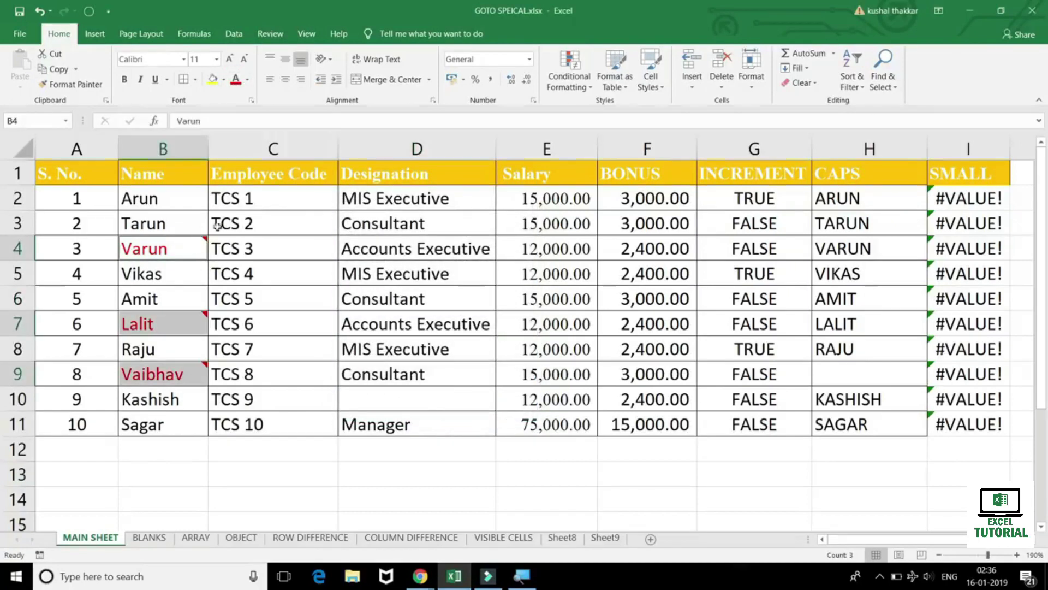
click(247, 79)
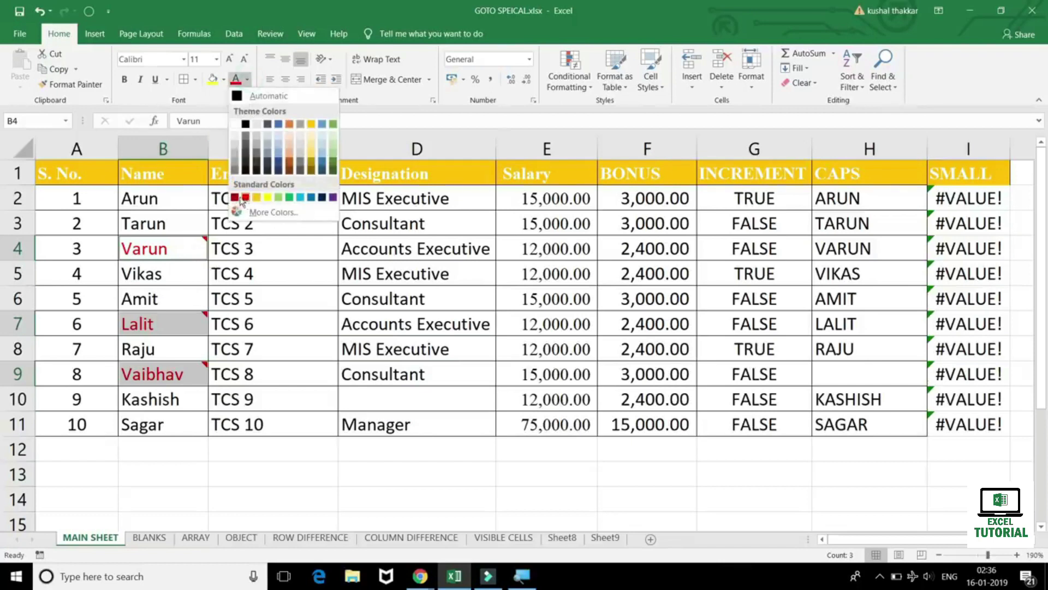
click(323, 197)
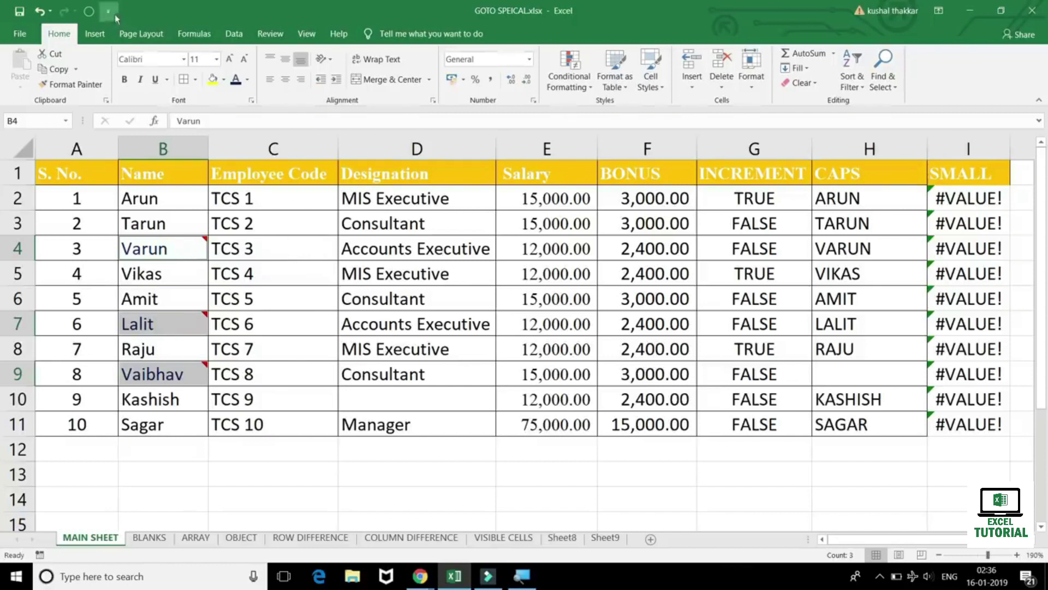
click(240, 291)
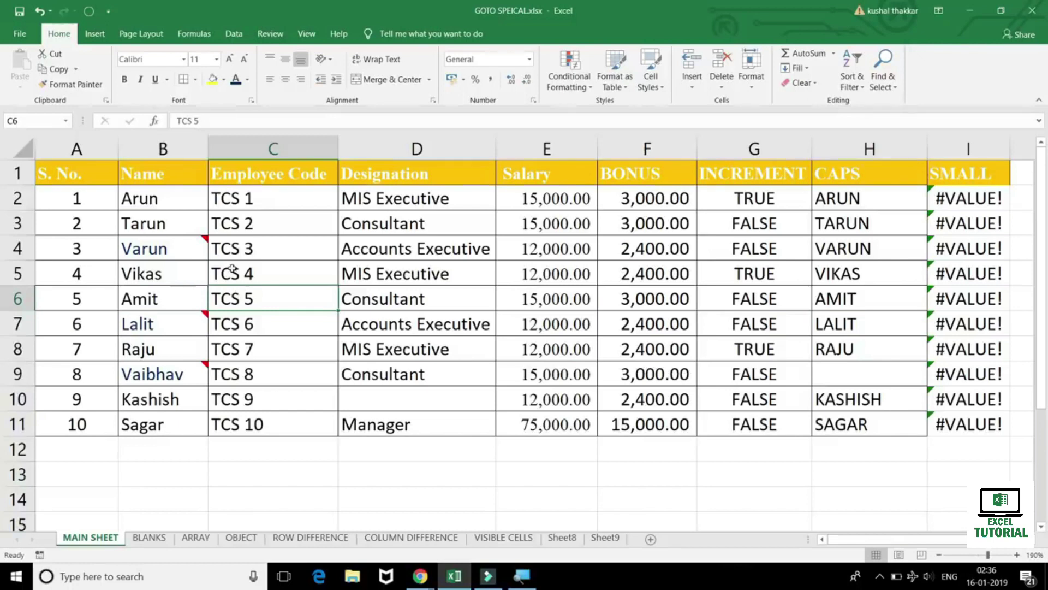
click(88, 13)
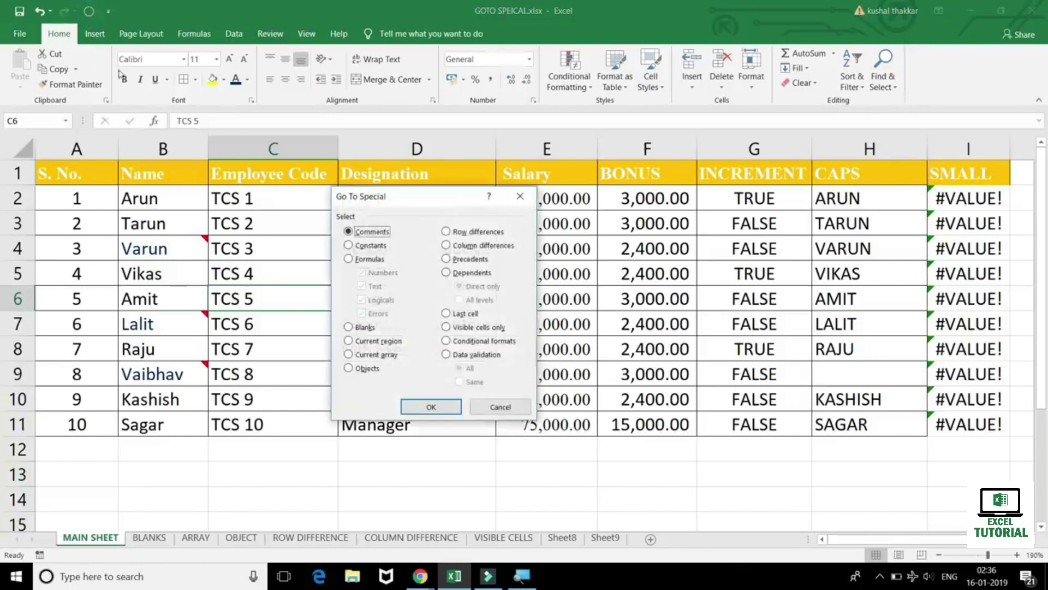
click(369, 246)
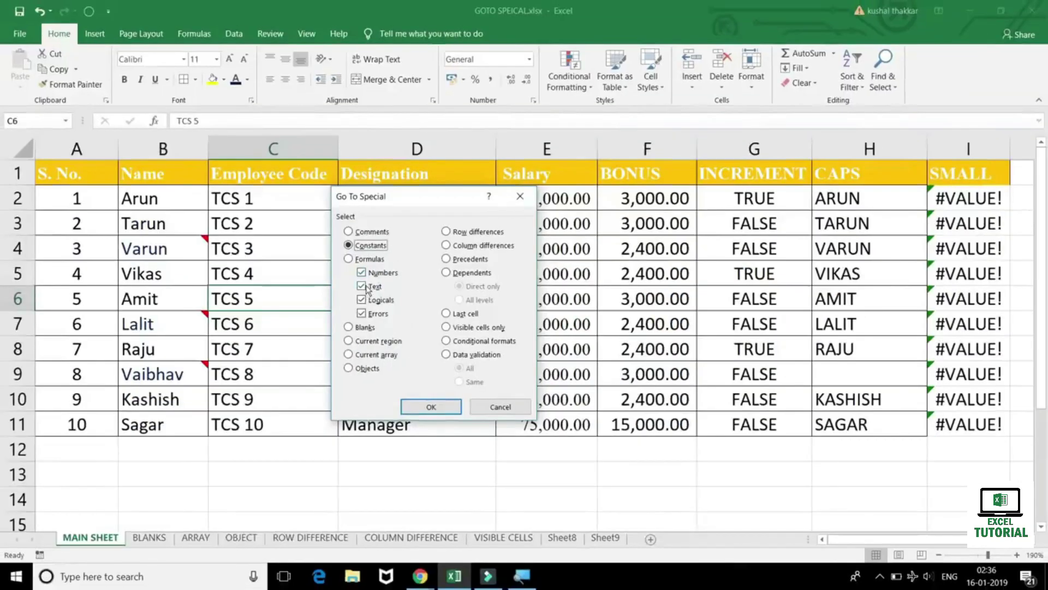
click(361, 286)
click(362, 299)
click(361, 313)
click(431, 406)
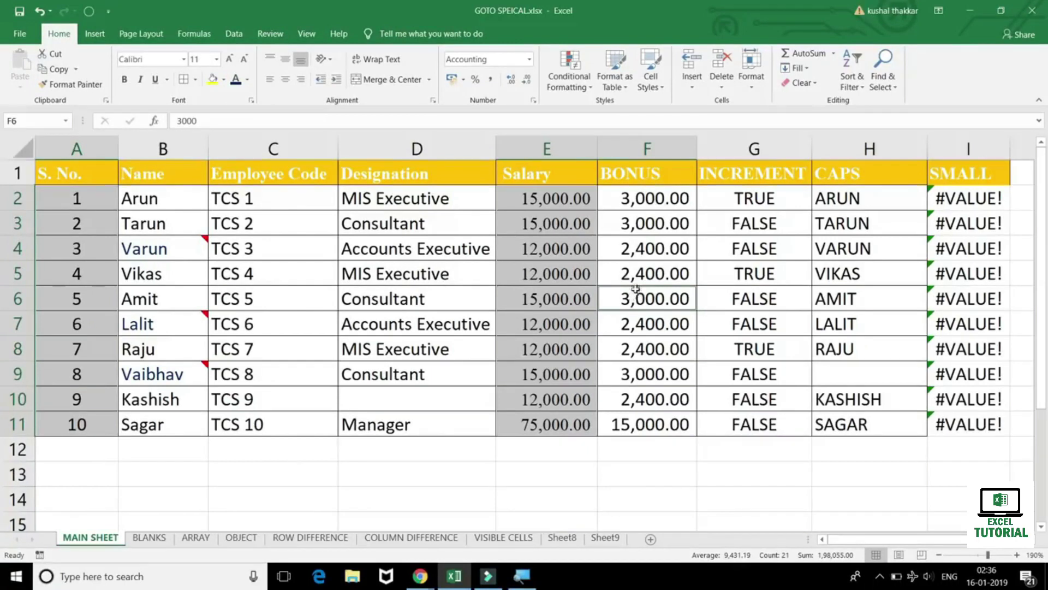
click(571, 197)
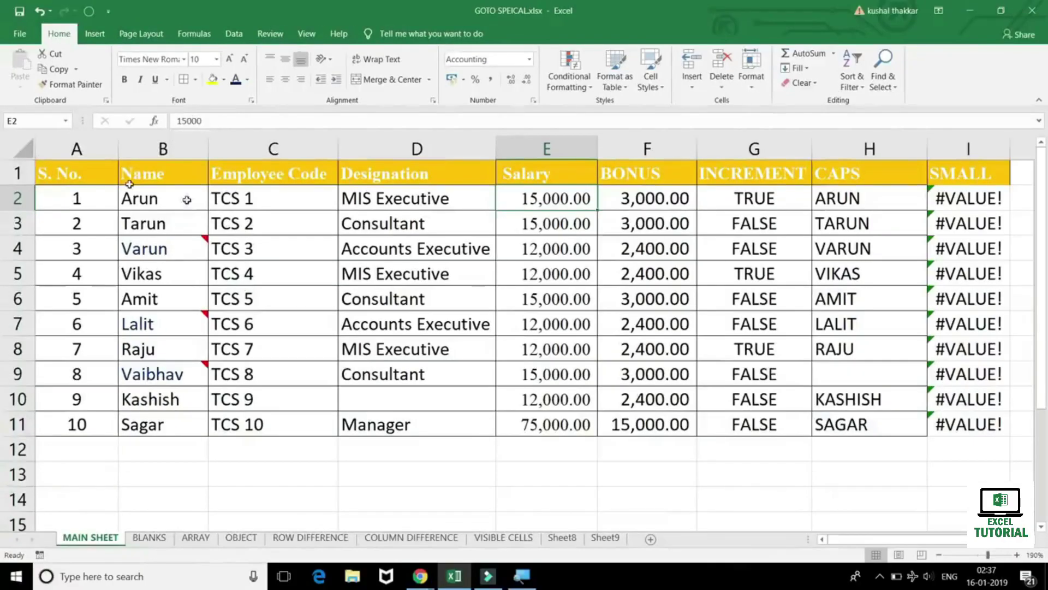
click(629, 197)
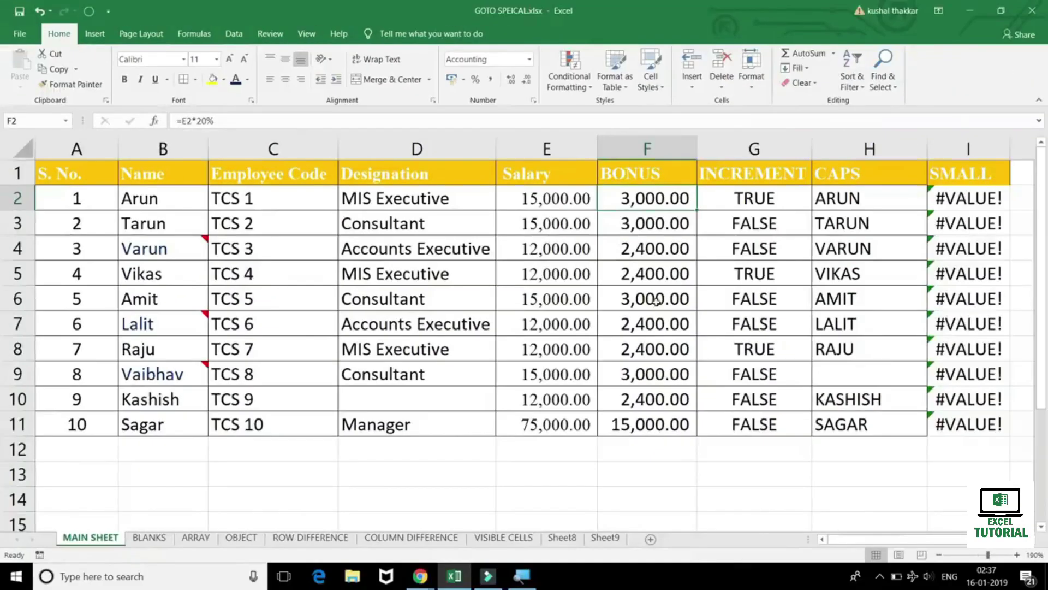
click(655, 299)
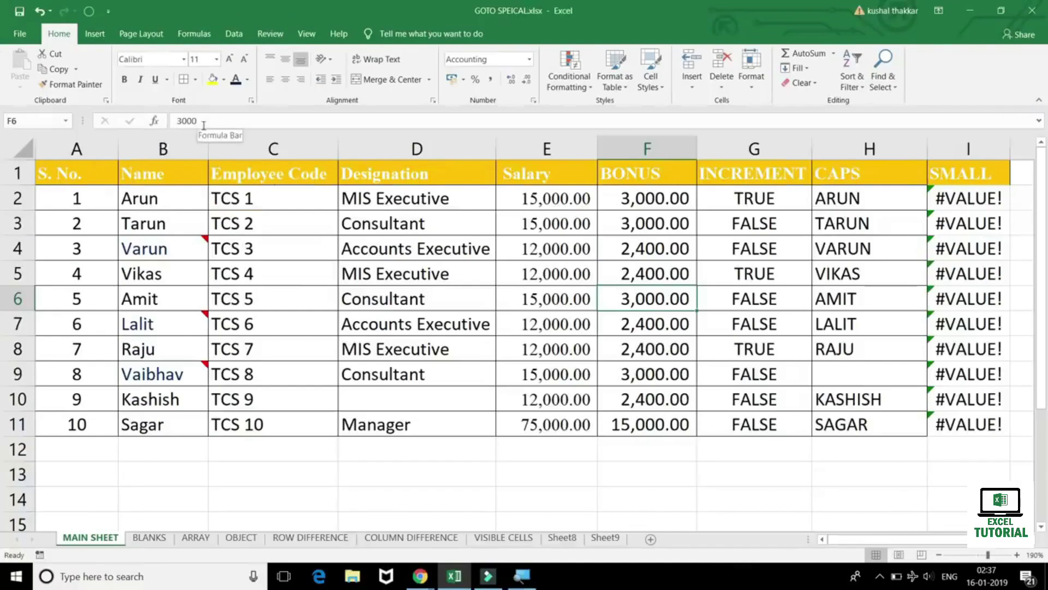
click(321, 295)
key(ctrl+g)
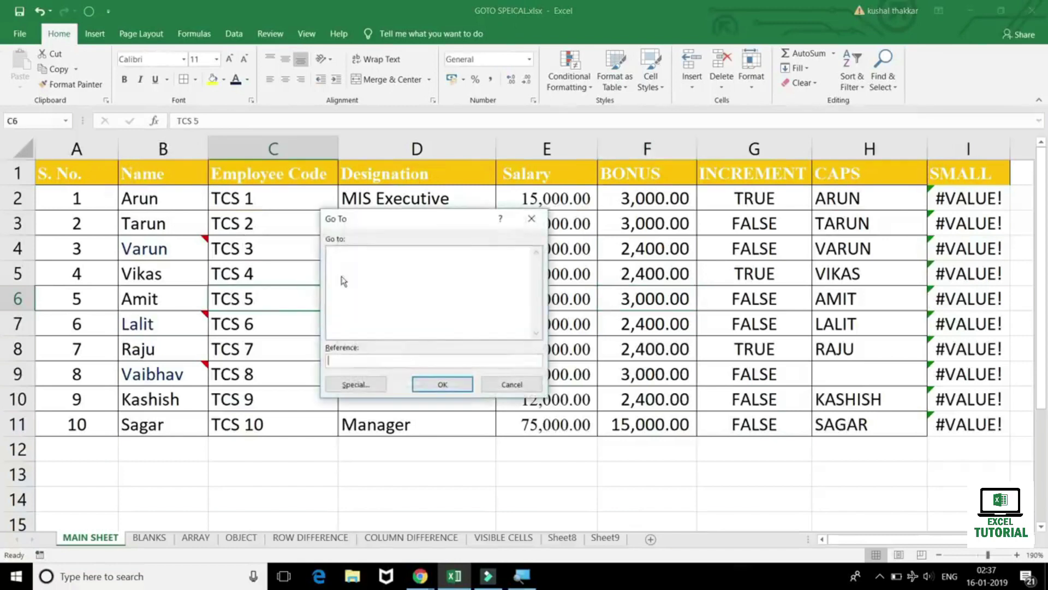
click(356, 385)
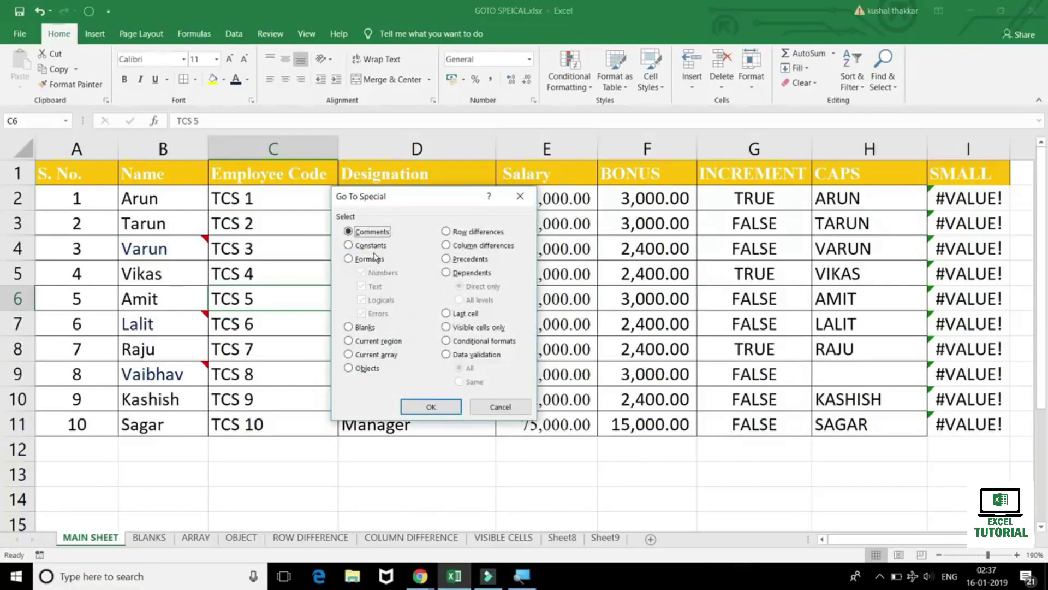
click(371, 247)
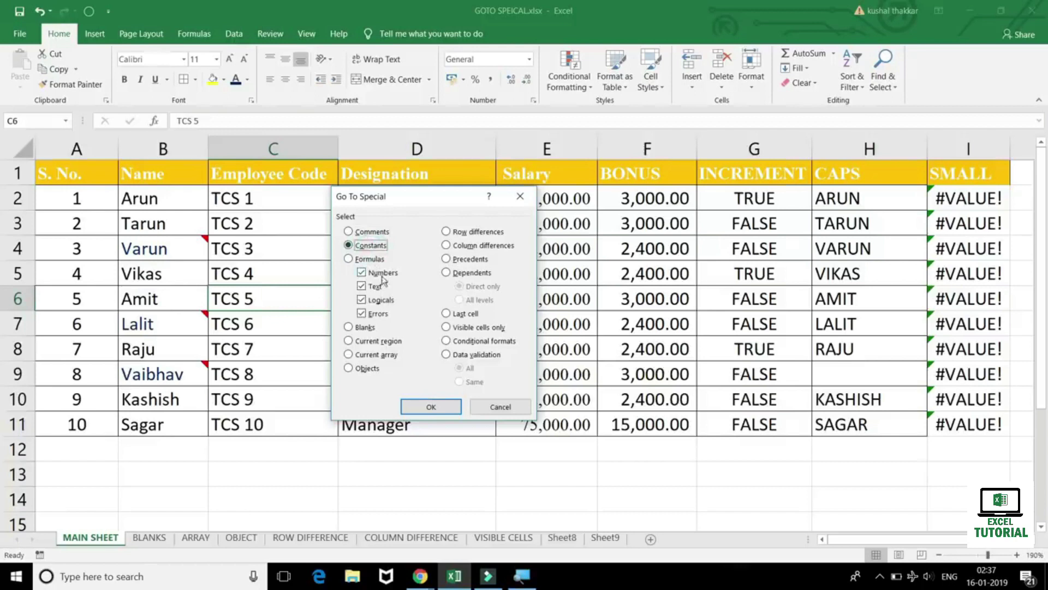
click(376, 273)
click(363, 300)
click(363, 313)
click(432, 405)
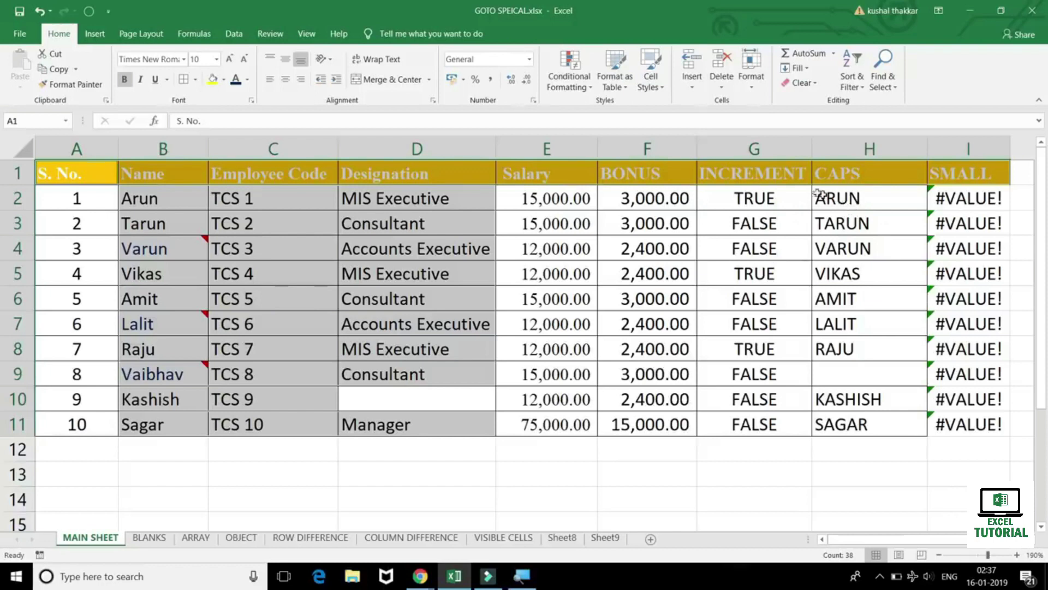
click(778, 196)
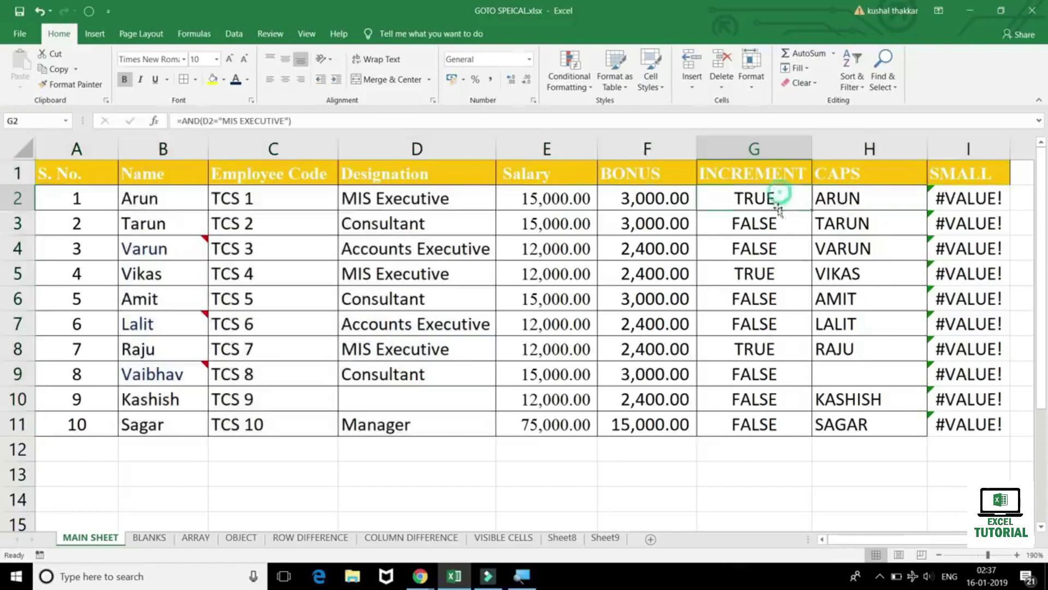
click(240, 241)
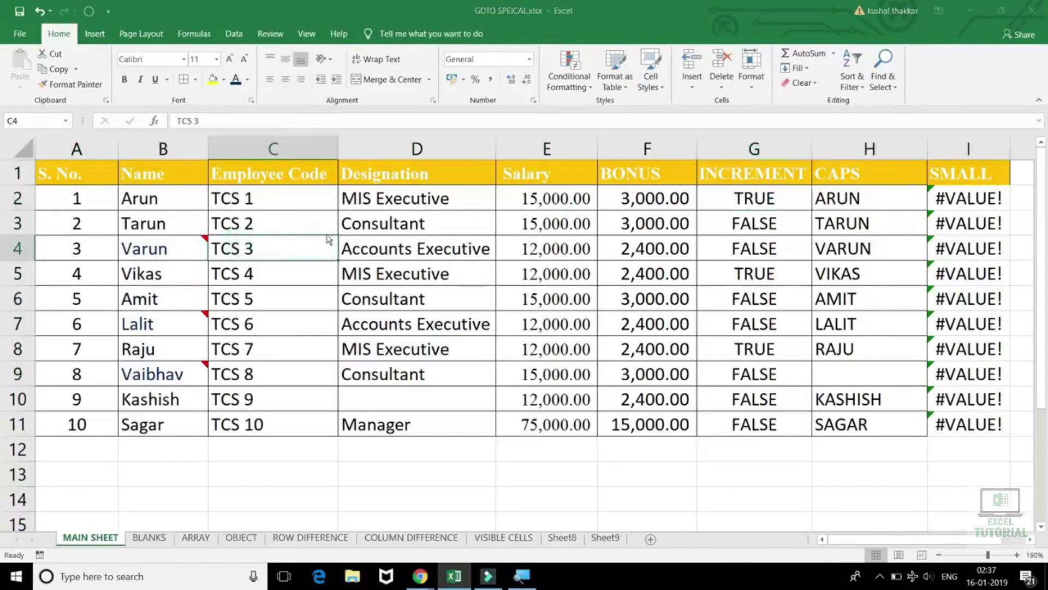
key(ctrl+g)
Step: Select the nine numeric BONUS formulas with Formulas > Numbers only, excluding F6's typed 3000
click(360, 387)
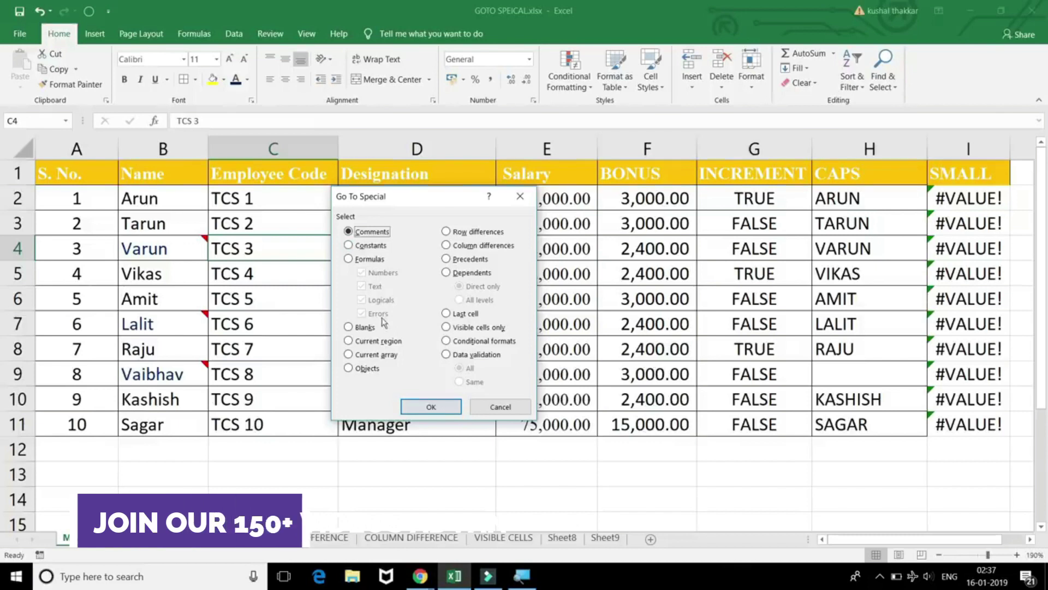
click(369, 259)
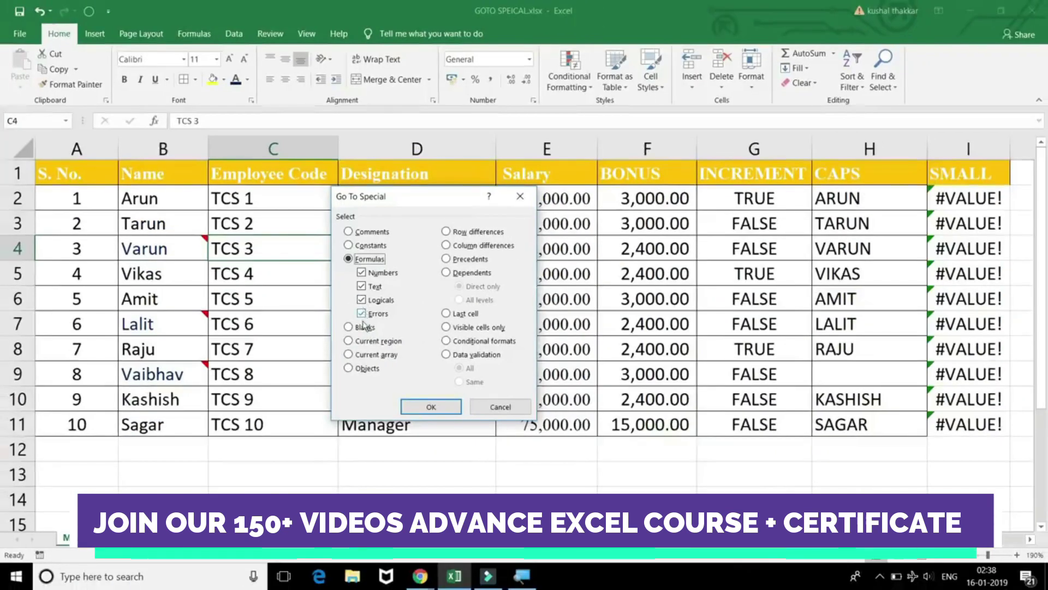
click(362, 312)
click(362, 299)
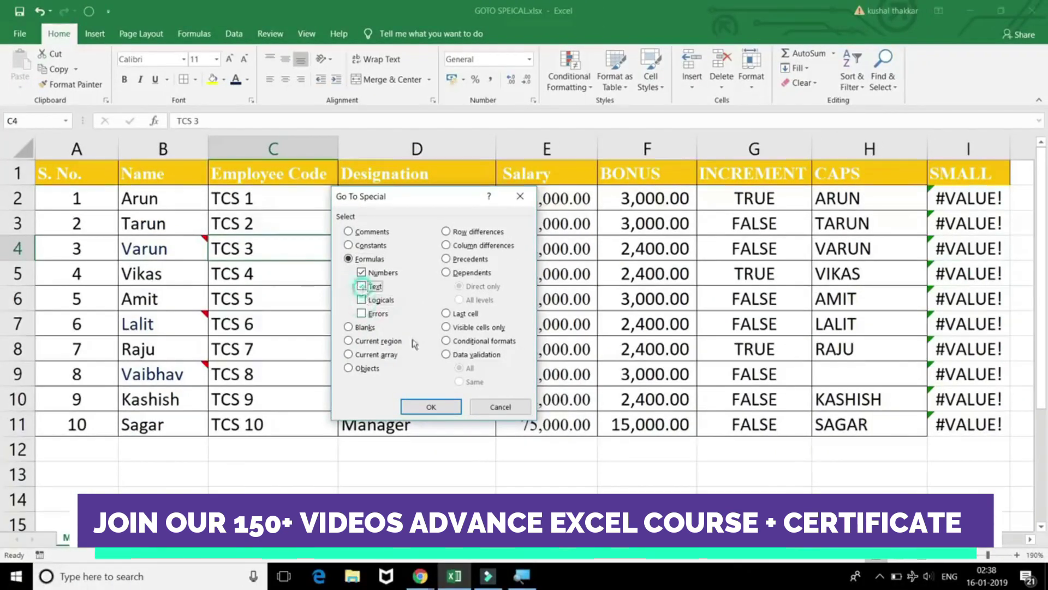
click(427, 407)
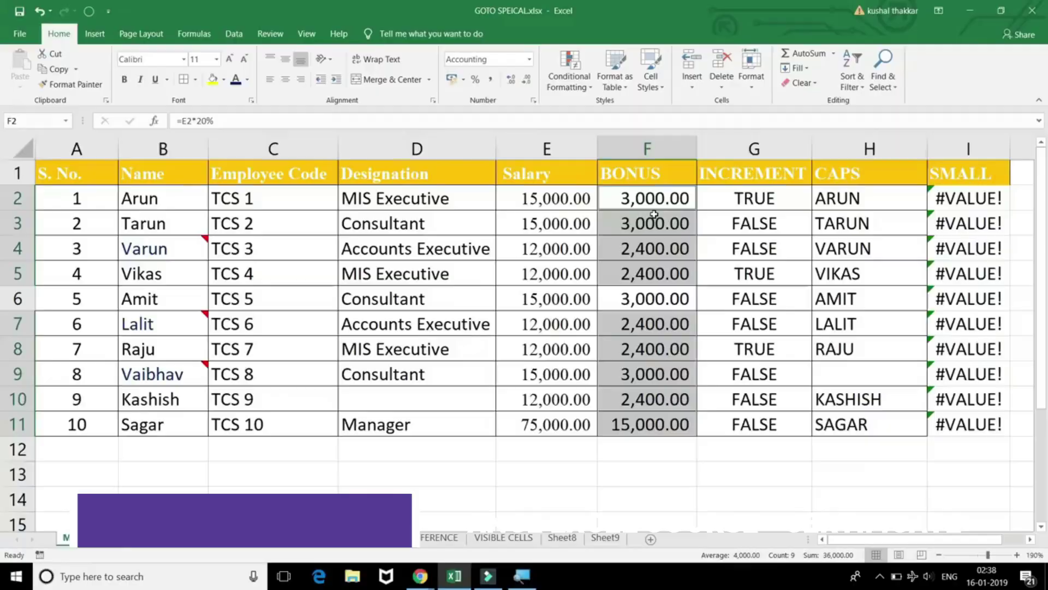
Step: Select all text-returning formula cells with Go To Special > Formulas, Text only
click(648, 297)
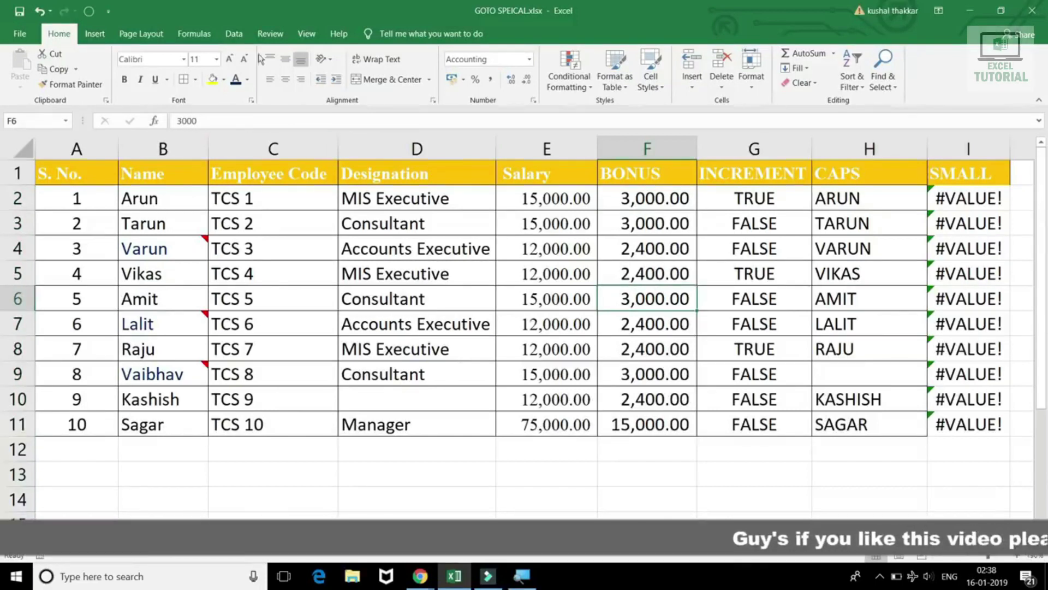
key(ctrl+g)
key(alt+s)
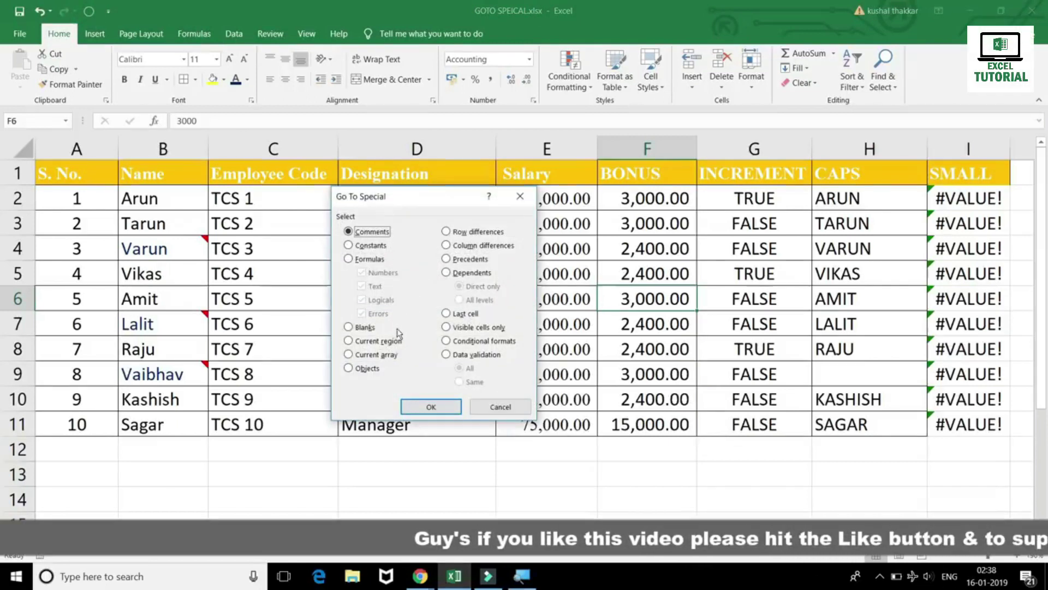
click(371, 259)
click(361, 273)
click(362, 299)
click(361, 313)
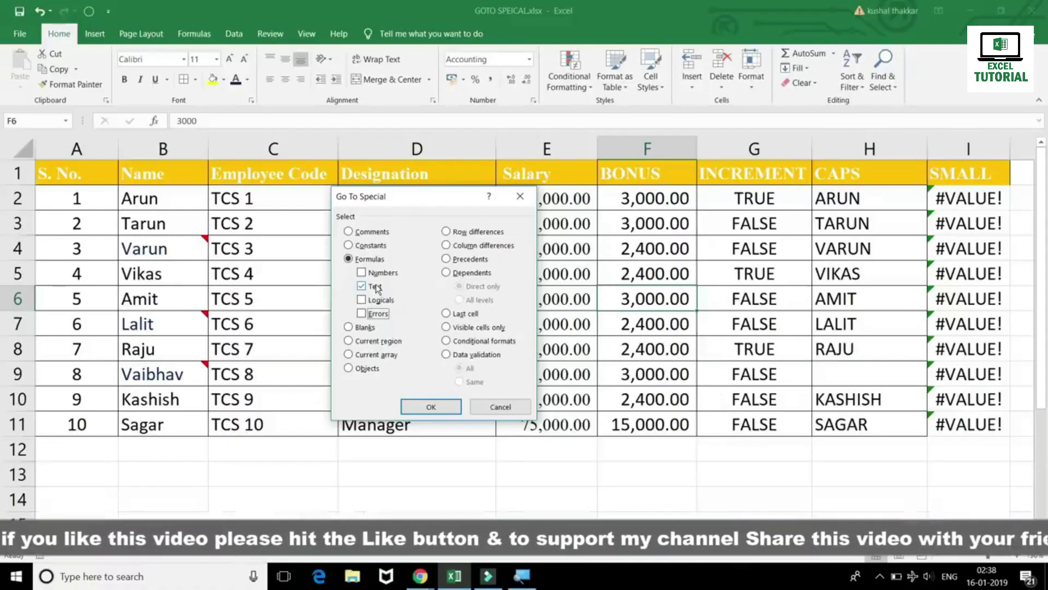
click(424, 406)
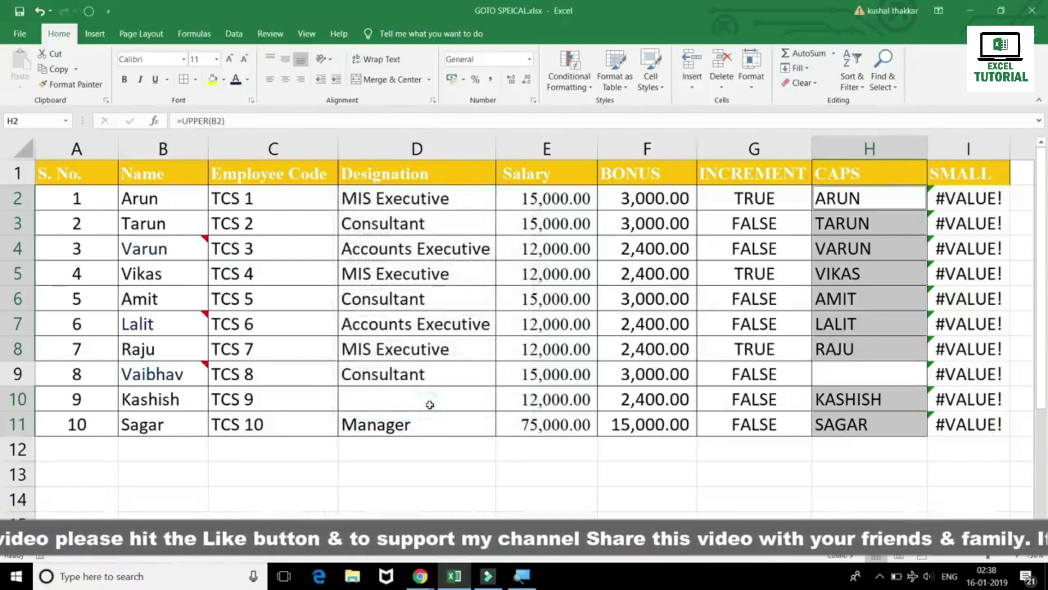
Step: Inspect the UPPER formulas in CAPS cells H2, H3 and H4 without changing them
click(877, 200)
double_click(877, 200)
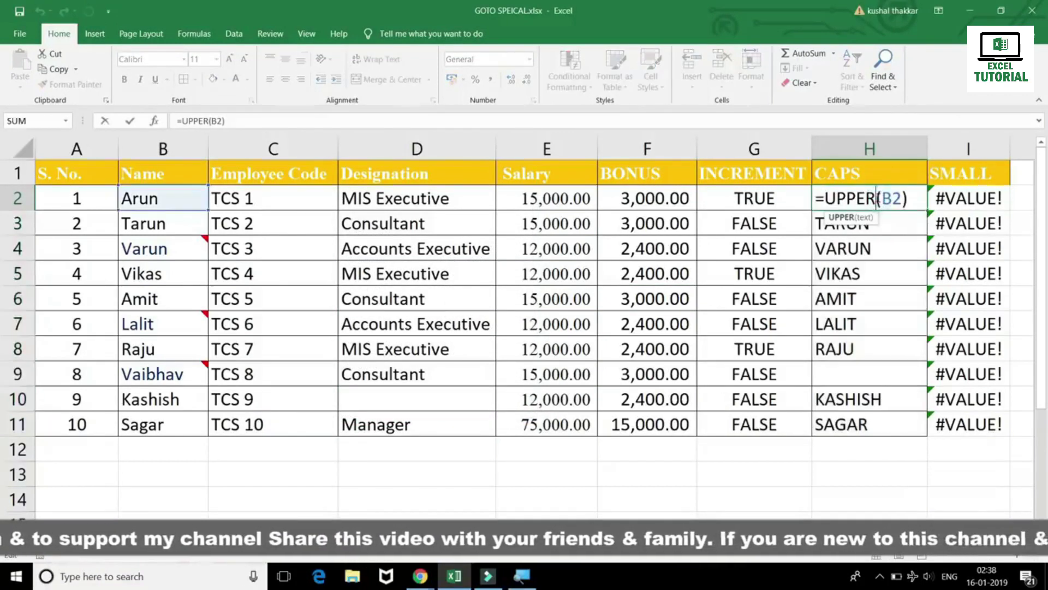
key(Return)
double_click(877, 223)
key(Return)
double_click(877, 244)
key(Escape)
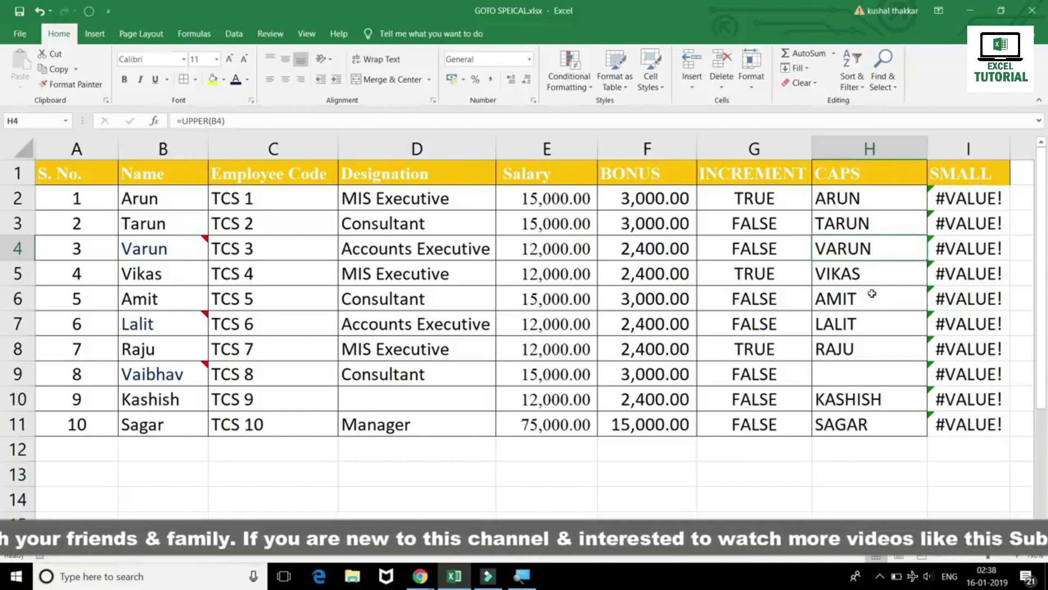
Step: Select the INCREMENT column's logical formulas with Go To Special > Formulas, Logicals only
key(ctrl+g)
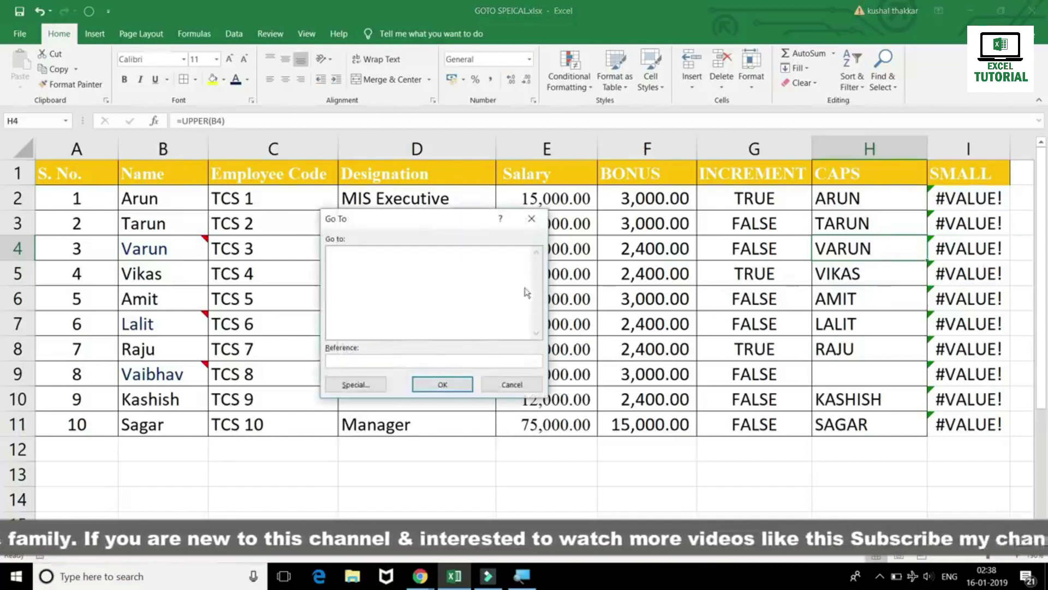
click(370, 386)
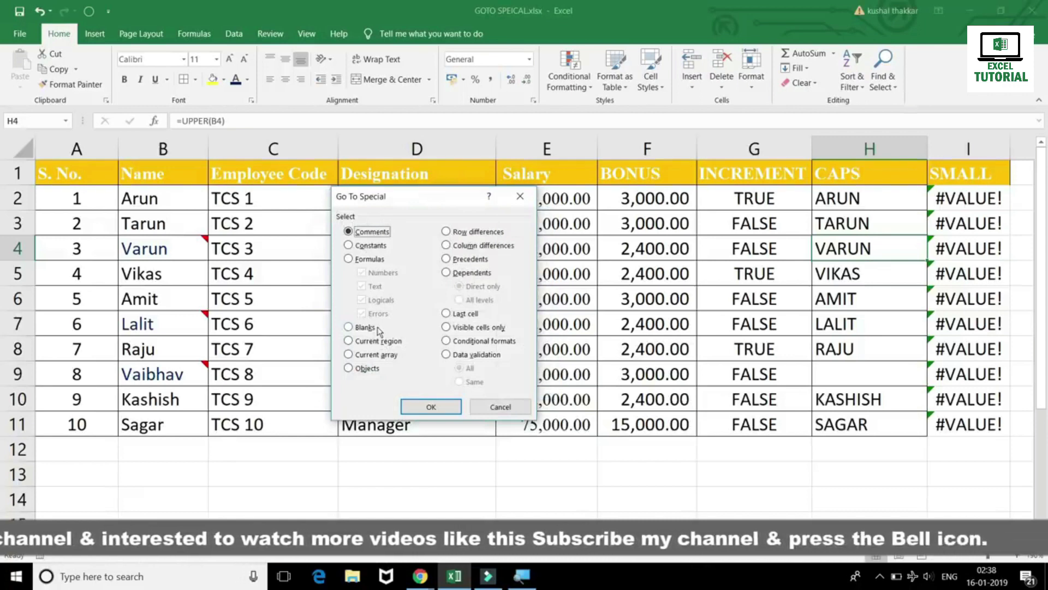
click(365, 258)
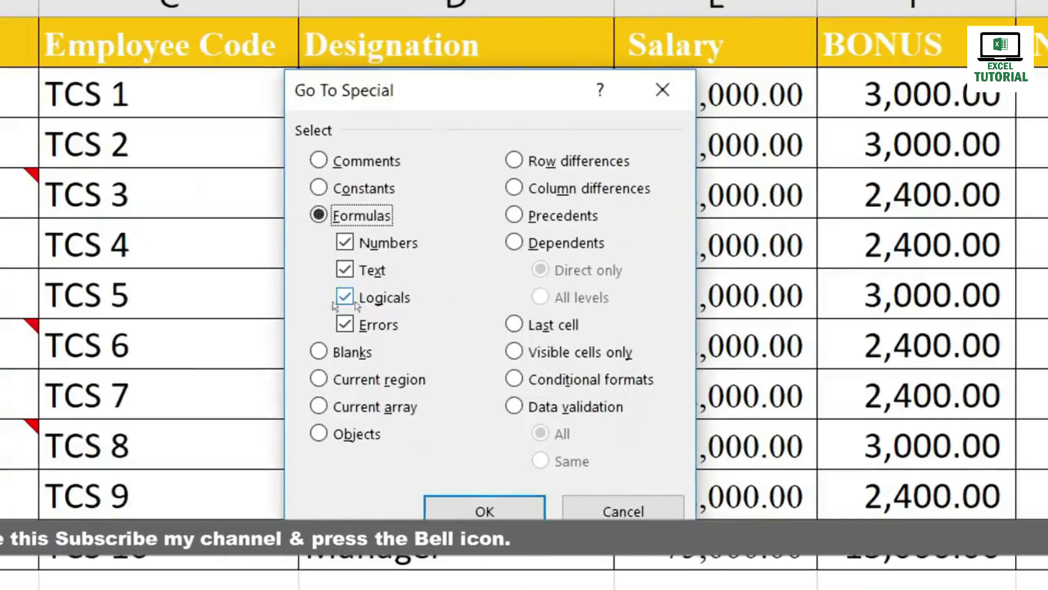
click(363, 274)
click(365, 243)
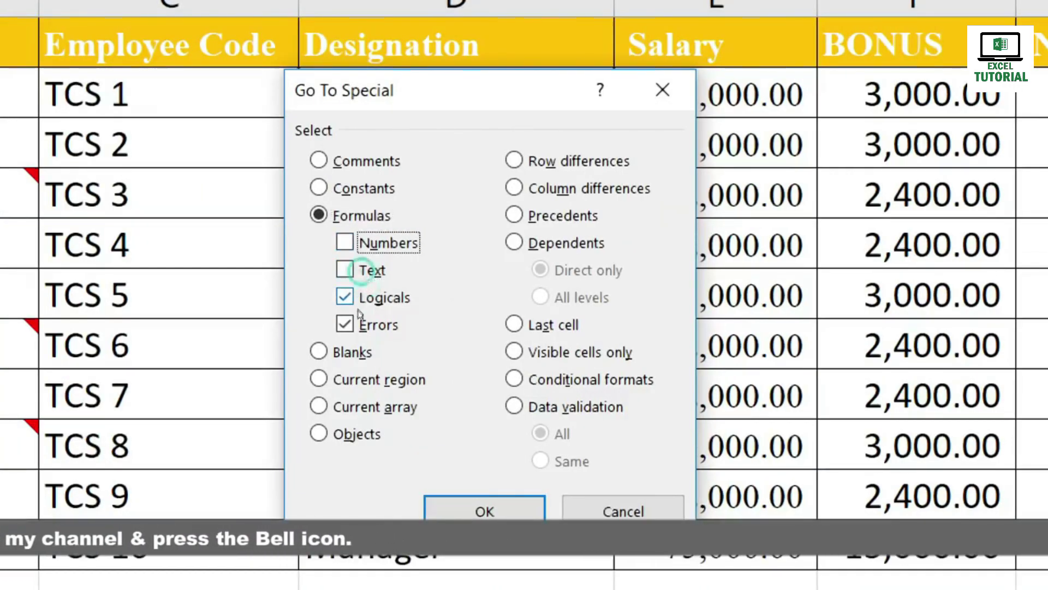
click(365, 320)
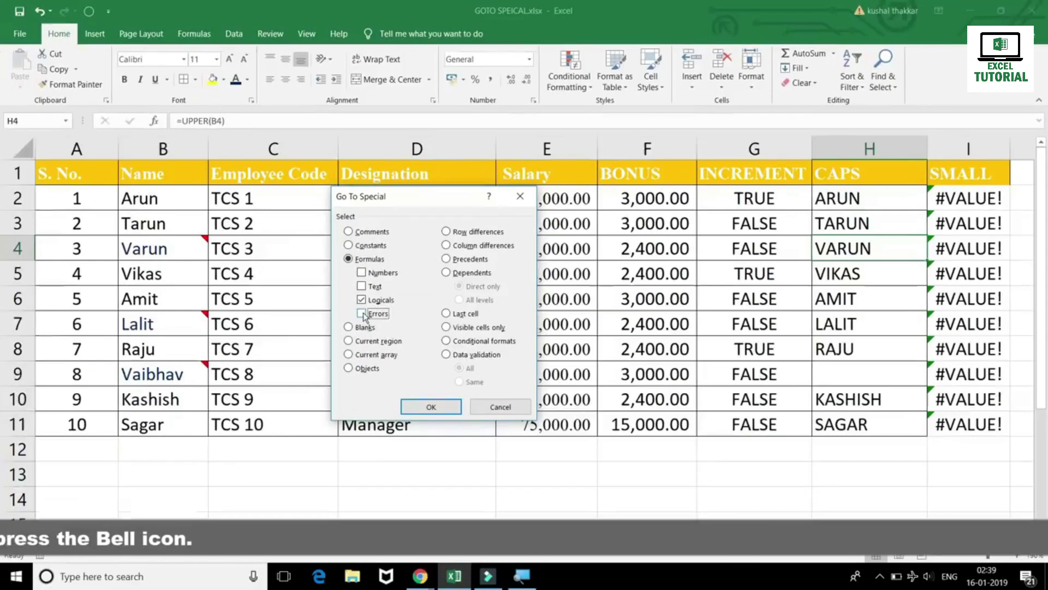
click(431, 406)
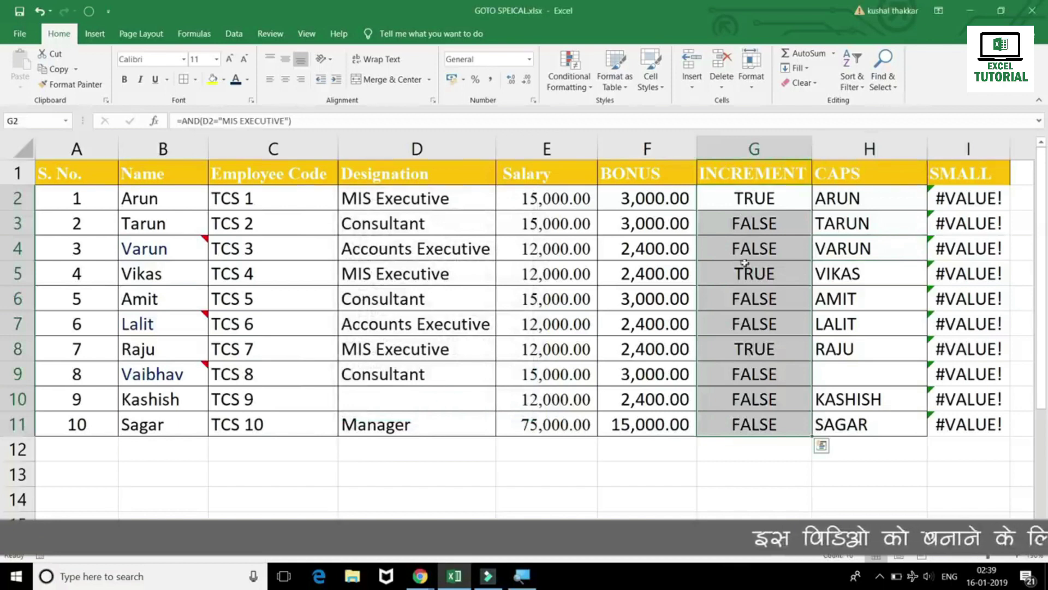
Step: Inspect the =AND(D2="MIS EXECUTIVE") formula in G2 without editing it
click(749, 200)
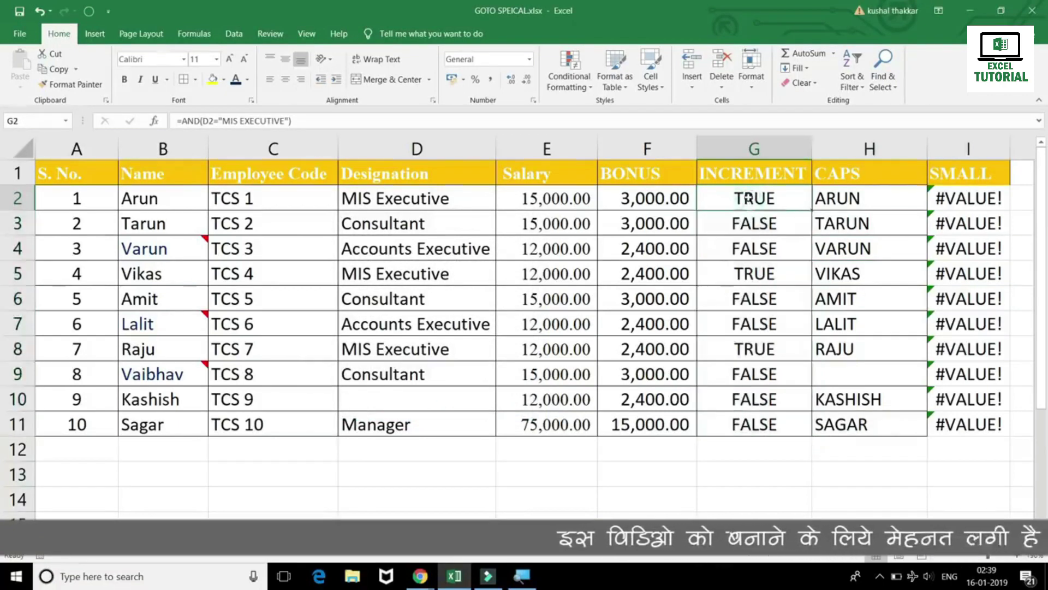
double_click(751, 198)
key(Escape)
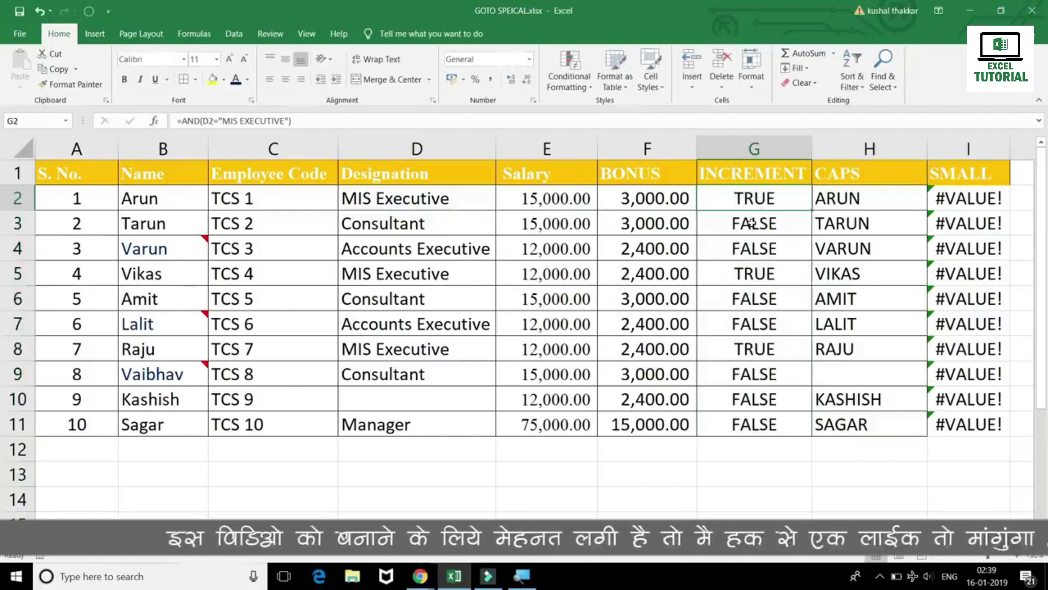
Step: Select the SMALL column's #VALUE! error formulas via Formulas > Errors only, delete them, then undo
click(88, 11)
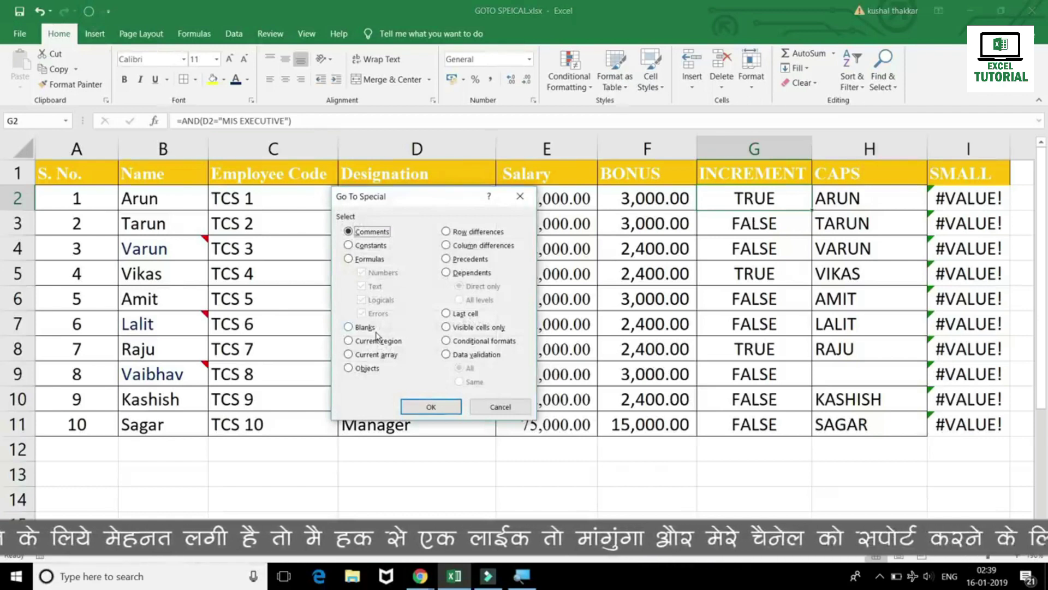
click(354, 259)
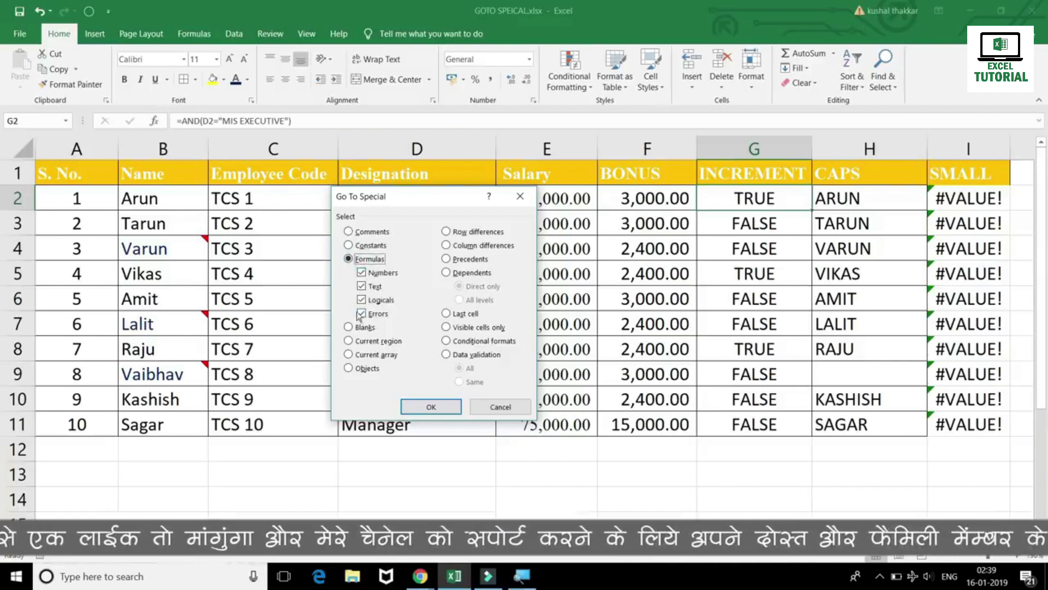
click(361, 272)
click(361, 286)
click(361, 300)
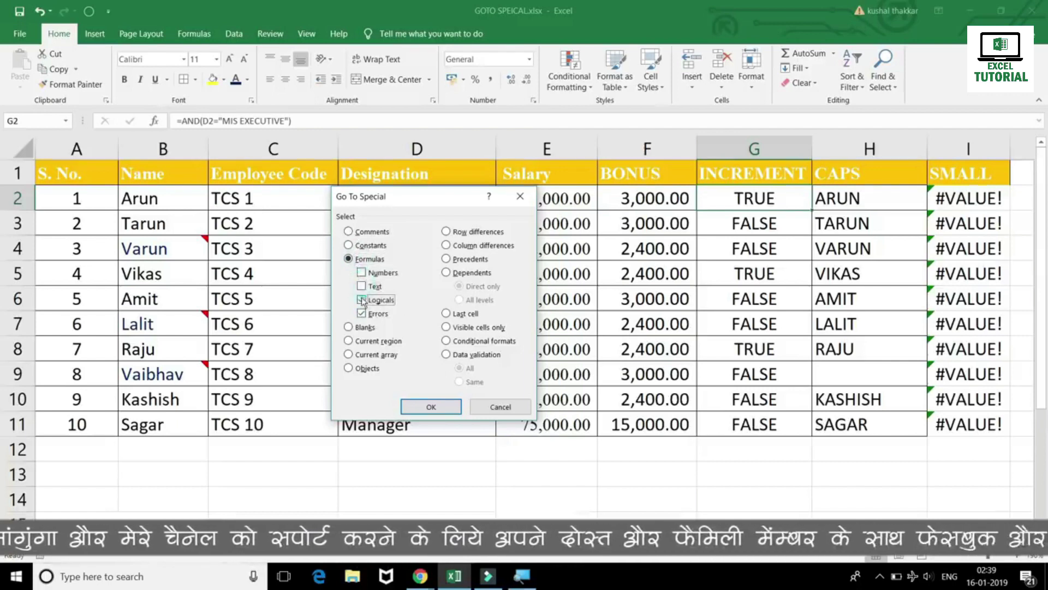
click(430, 407)
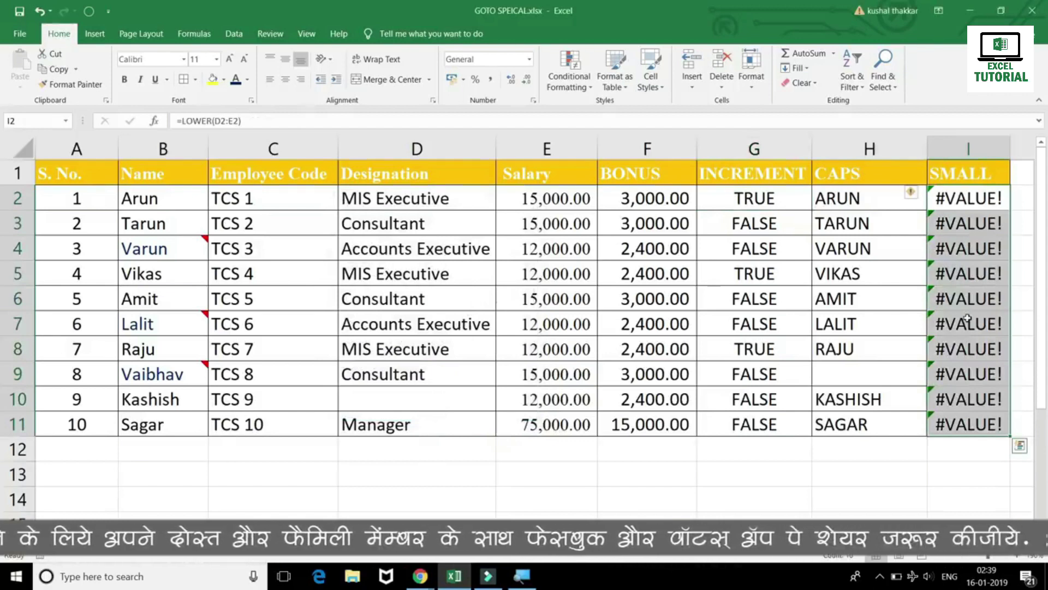
key(Delete)
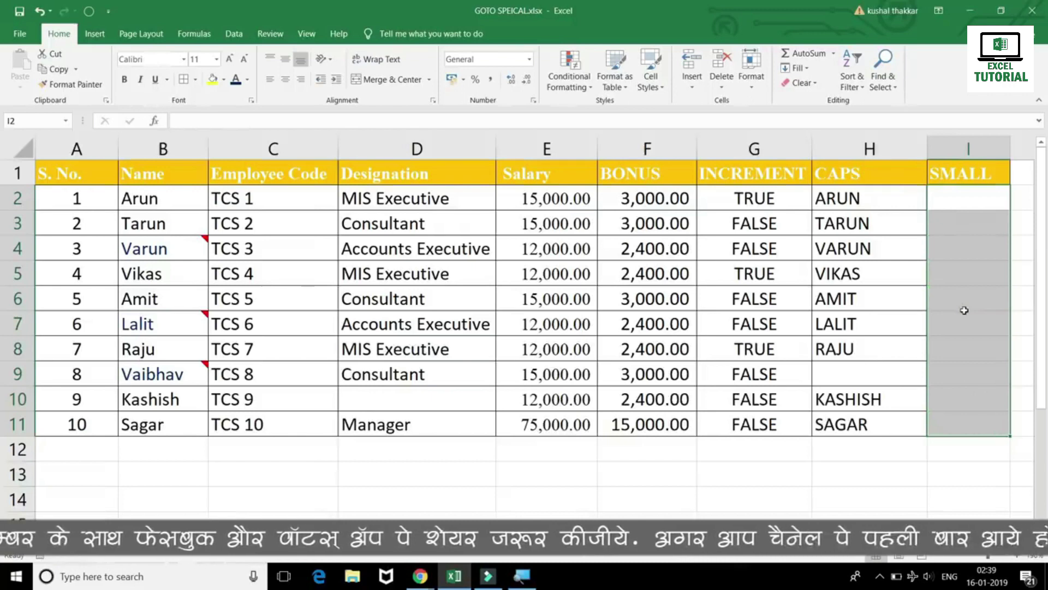
key(ctrl+z)
Step: Select the blank table cells D10 and H9 with Go To Special > Blanks
click(542, 299)
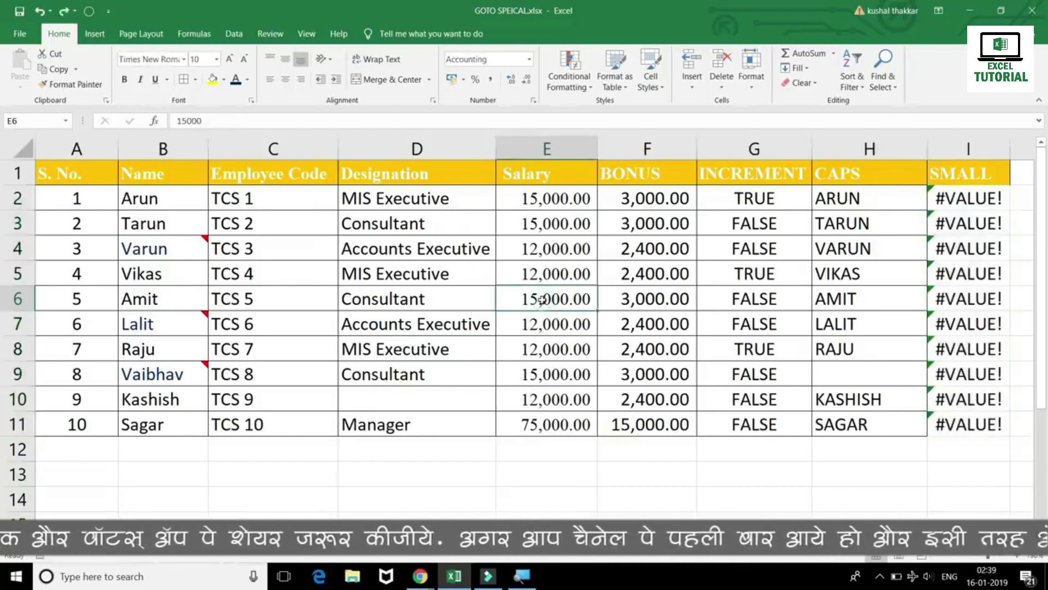
key(ctrl+g)
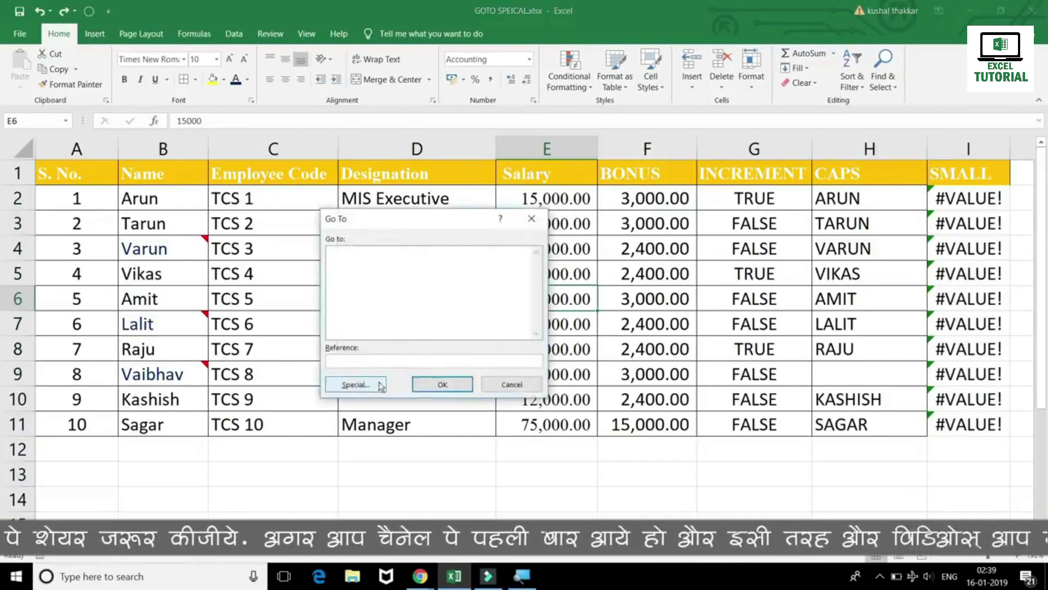
click(379, 385)
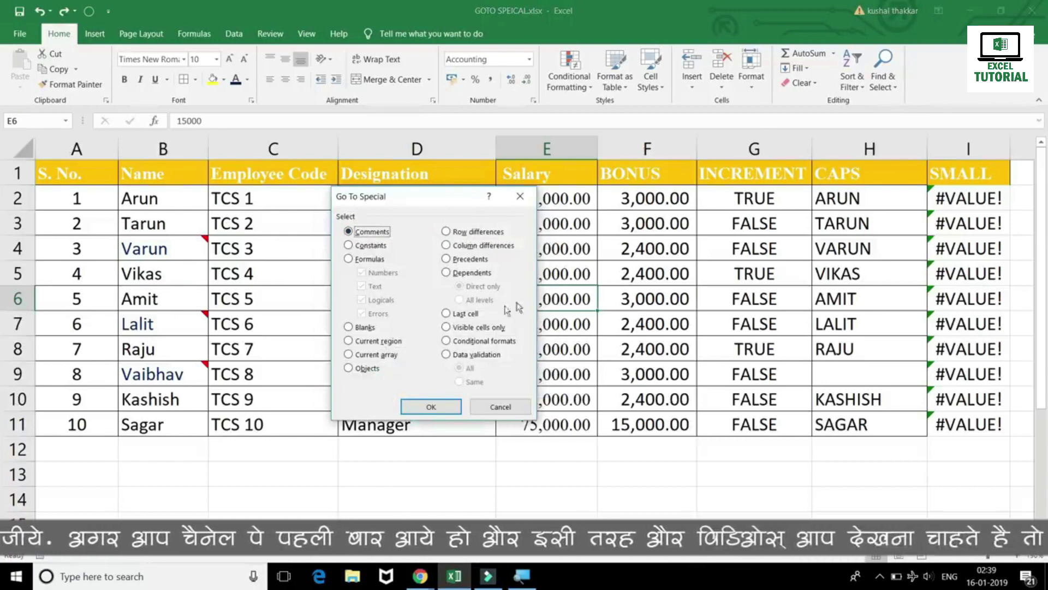
click(365, 328)
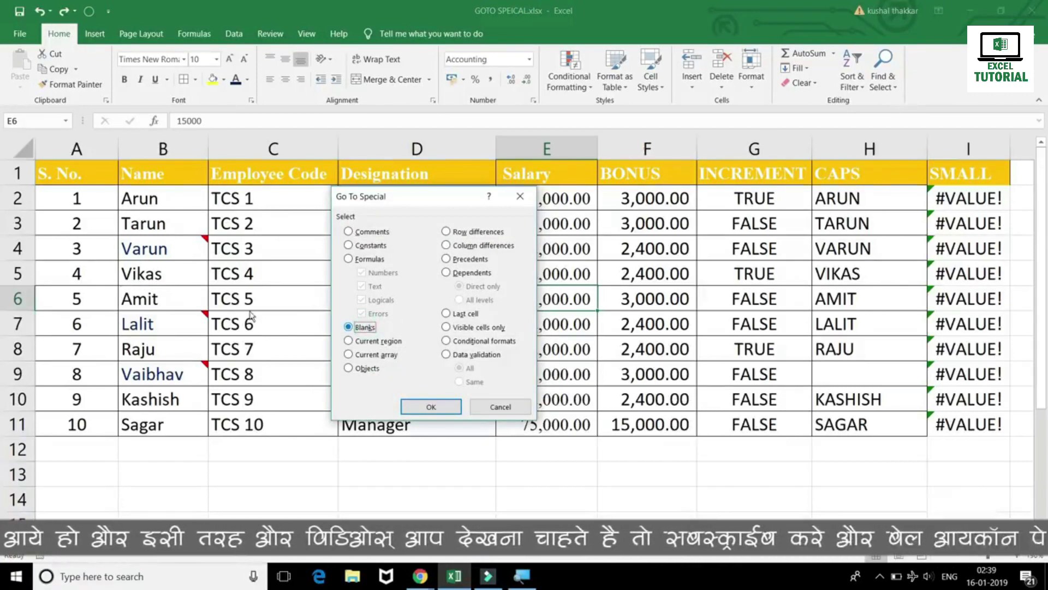
click(430, 408)
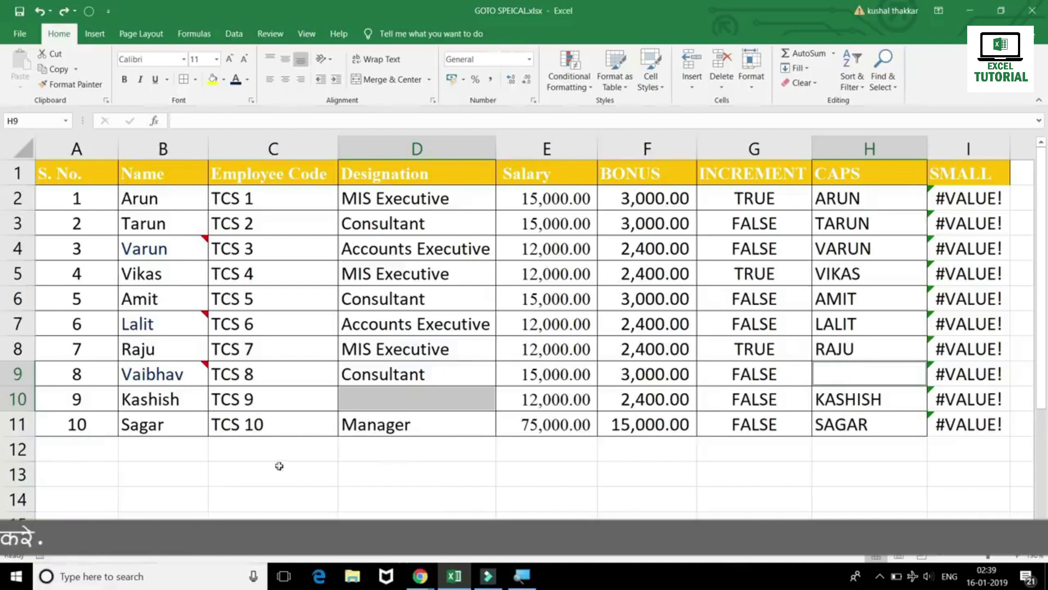
Step: On the BLANKS sheet, select the blank cells in rows 1–11 with Go To Special Blanks
click(150, 539)
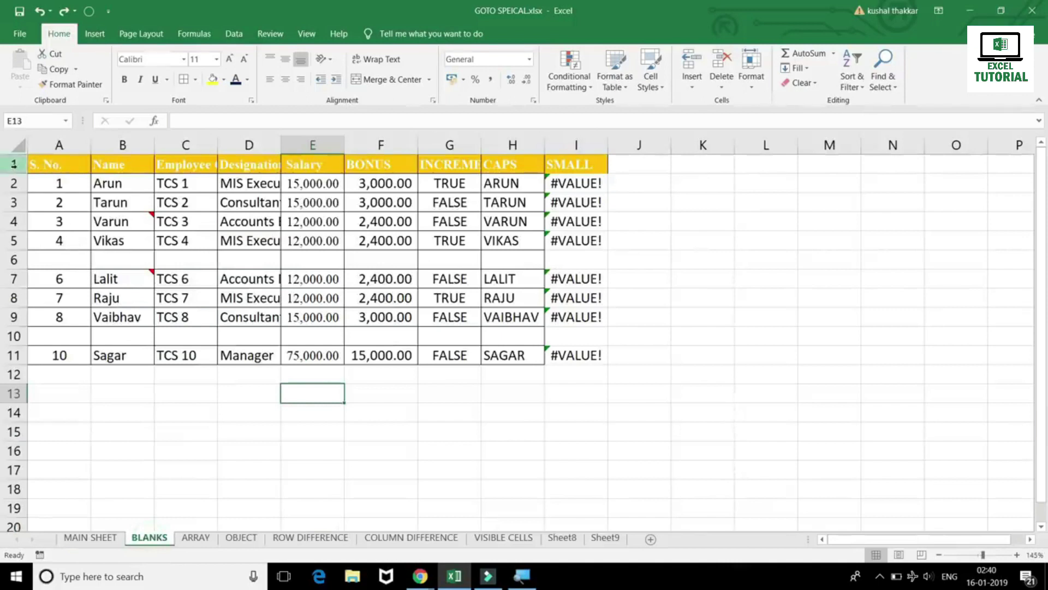
drag(13, 164, 12, 364)
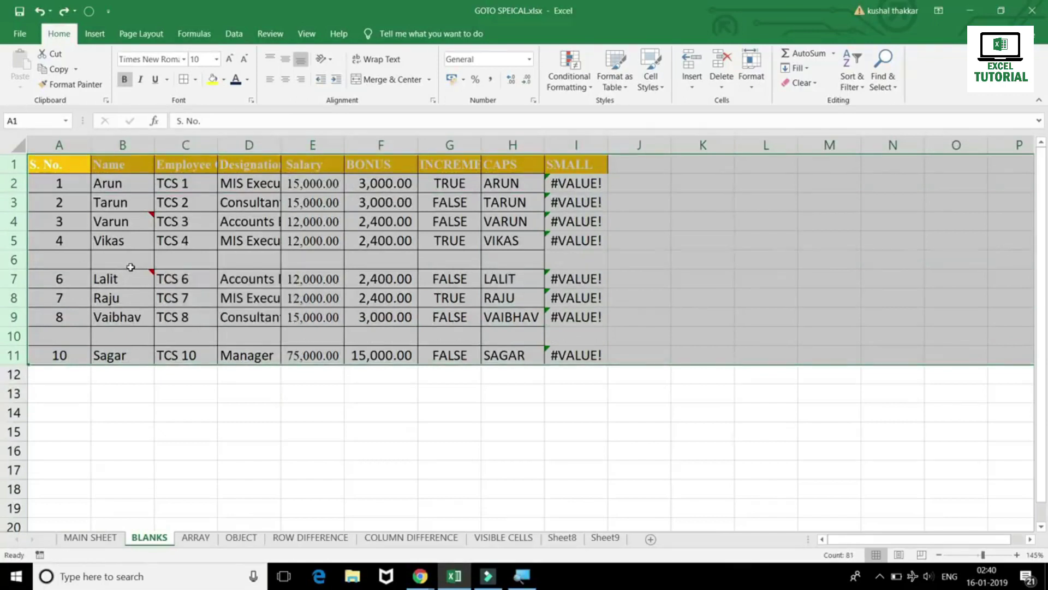
key(ctrl+g)
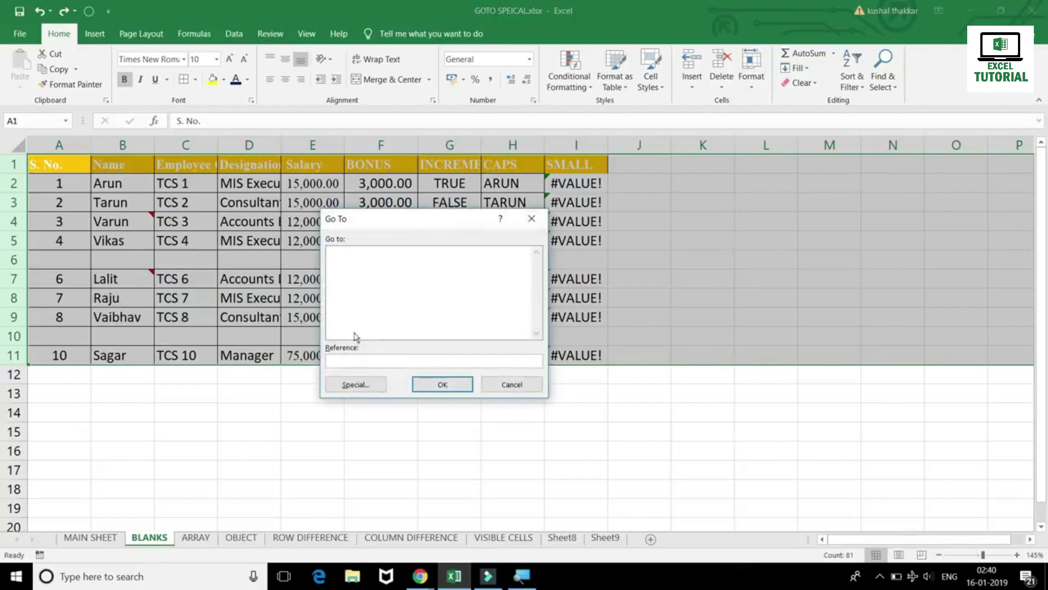
click(373, 384)
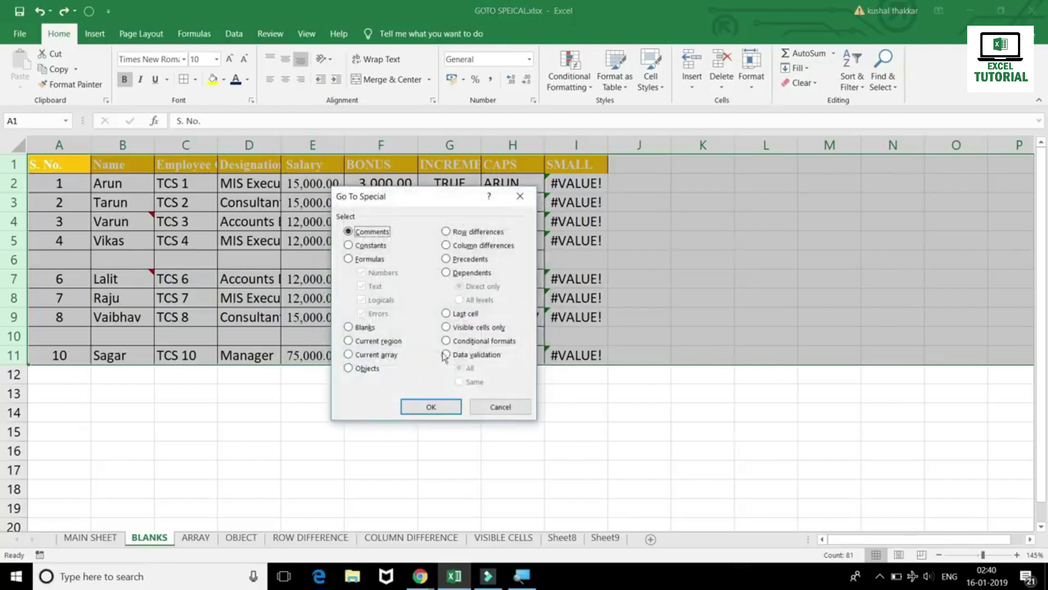
click(371, 328)
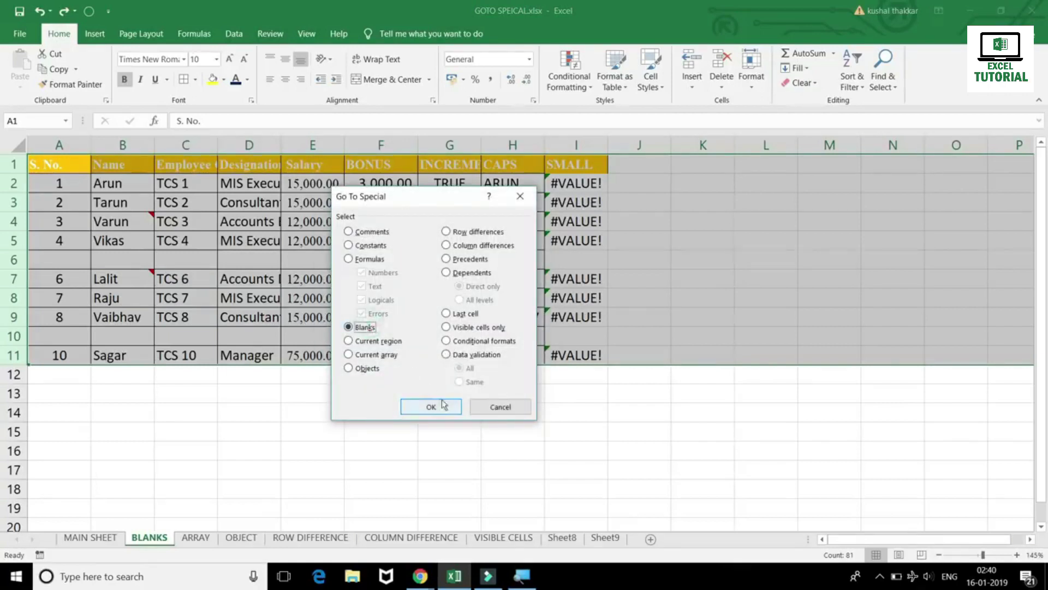
click(433, 406)
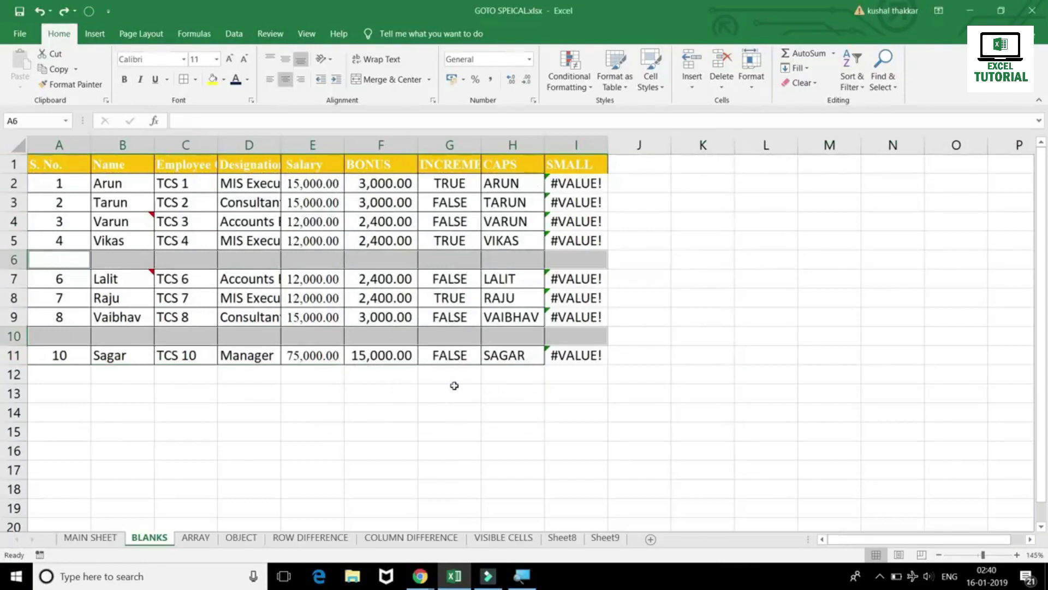
Step: Delete the entire blank rows 6 and 10 so the records shift up
key(ctrl+minus)
click(412, 314)
click(414, 349)
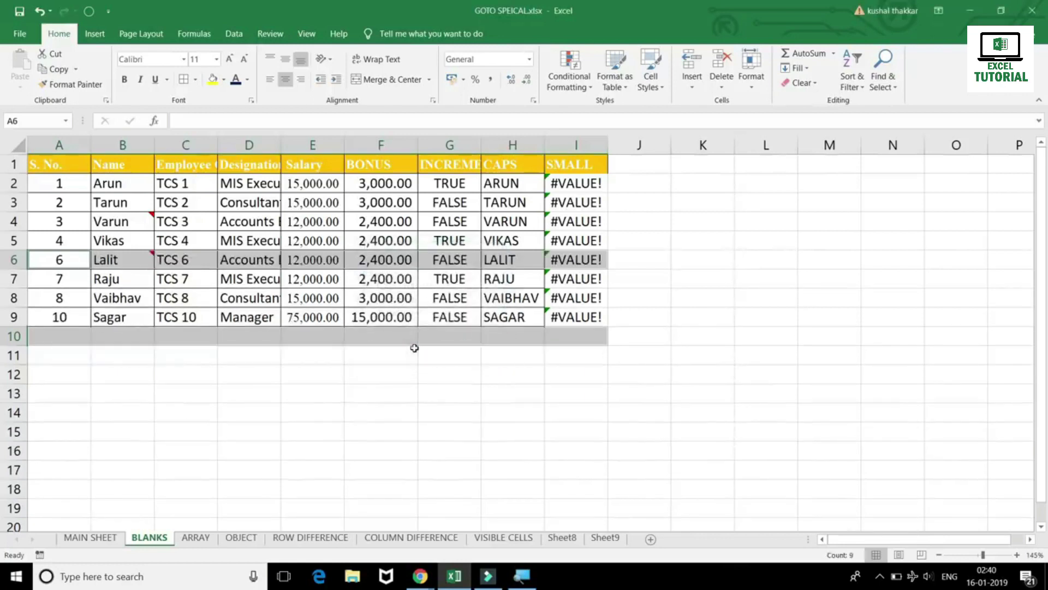
click(404, 319)
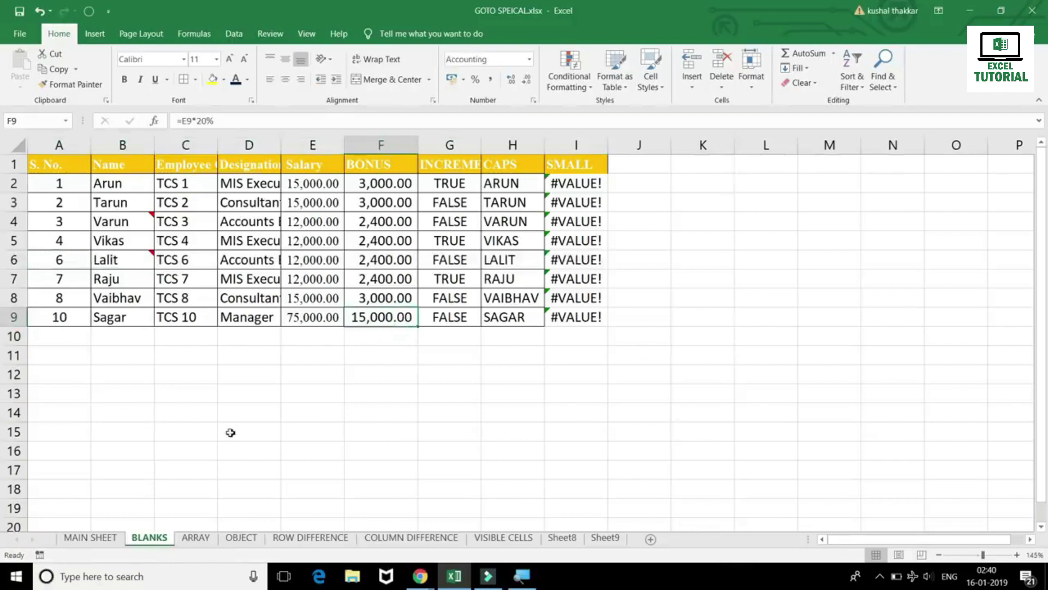
Step: On MAIN SHEET, select only the empty table cells D10 and H9 using Go To Special Blanks
click(117, 540)
key(ctrl+g)
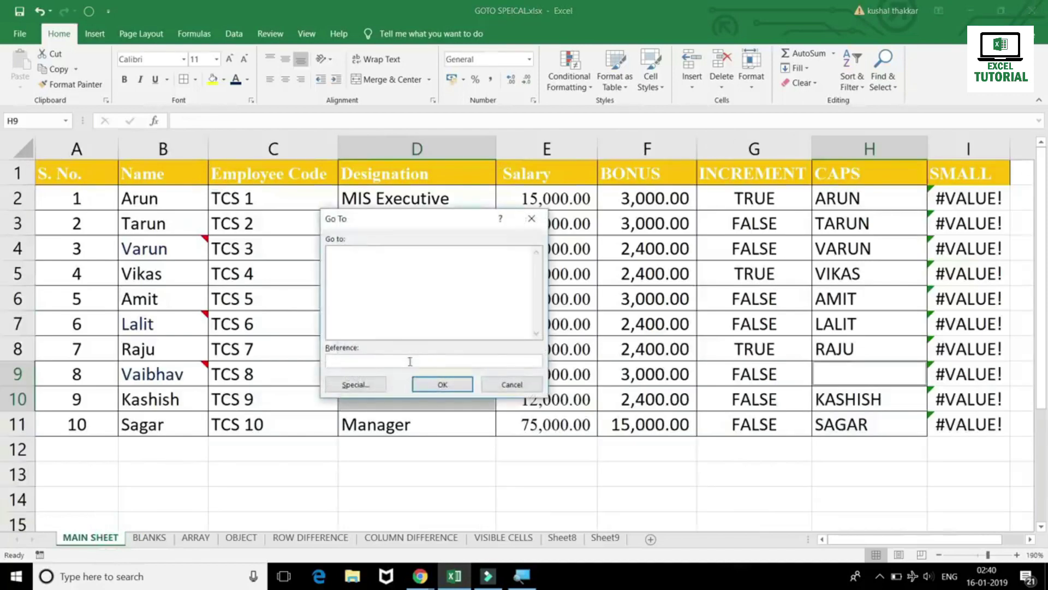
click(356, 385)
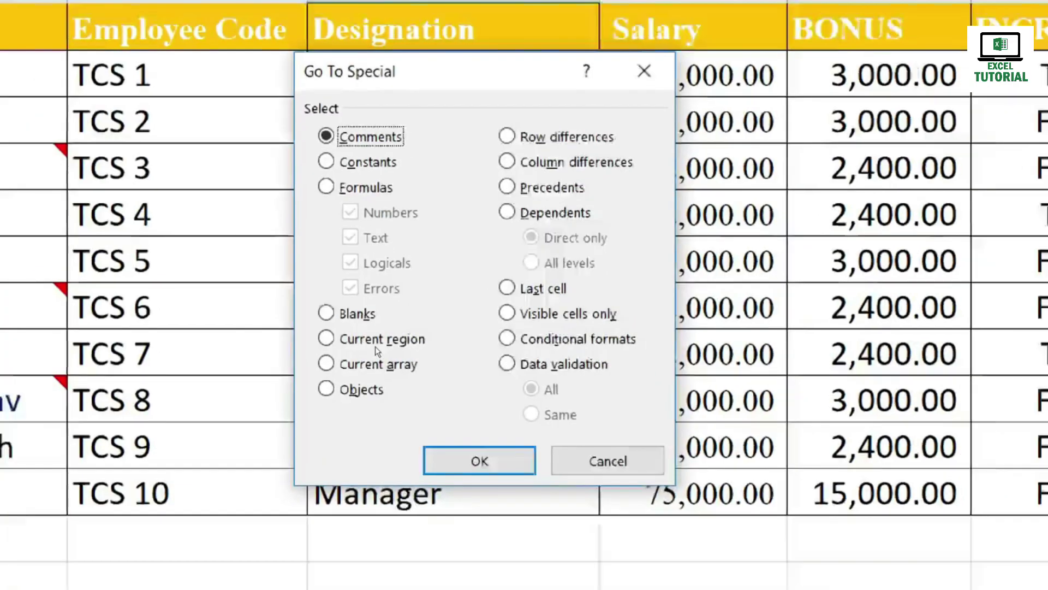
key(k)
key(Return)
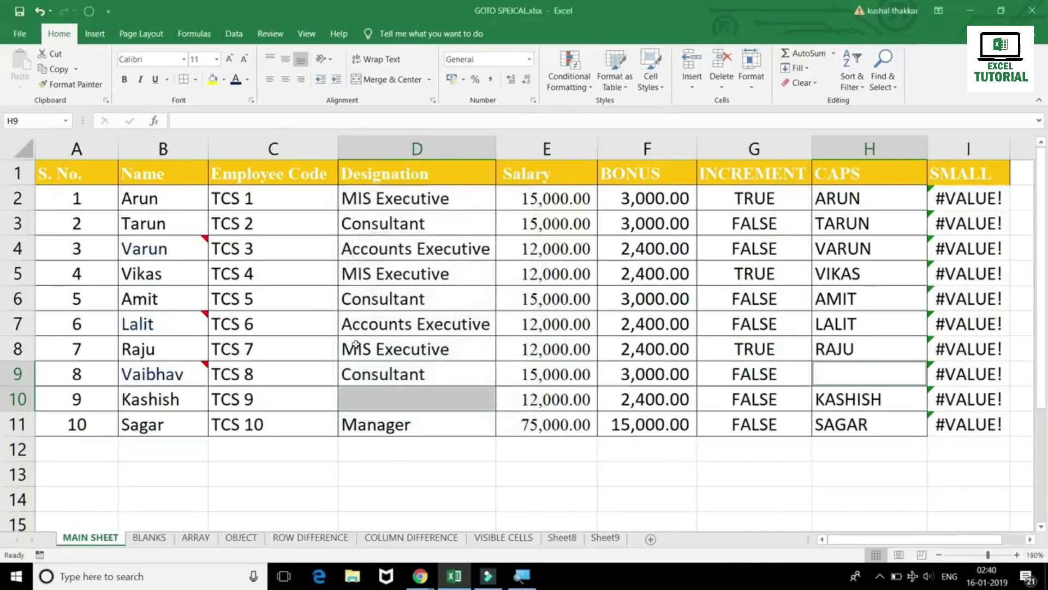
Step: Enter SDFSF in C14 and fill it across the block C14:E18
click(352, 323)
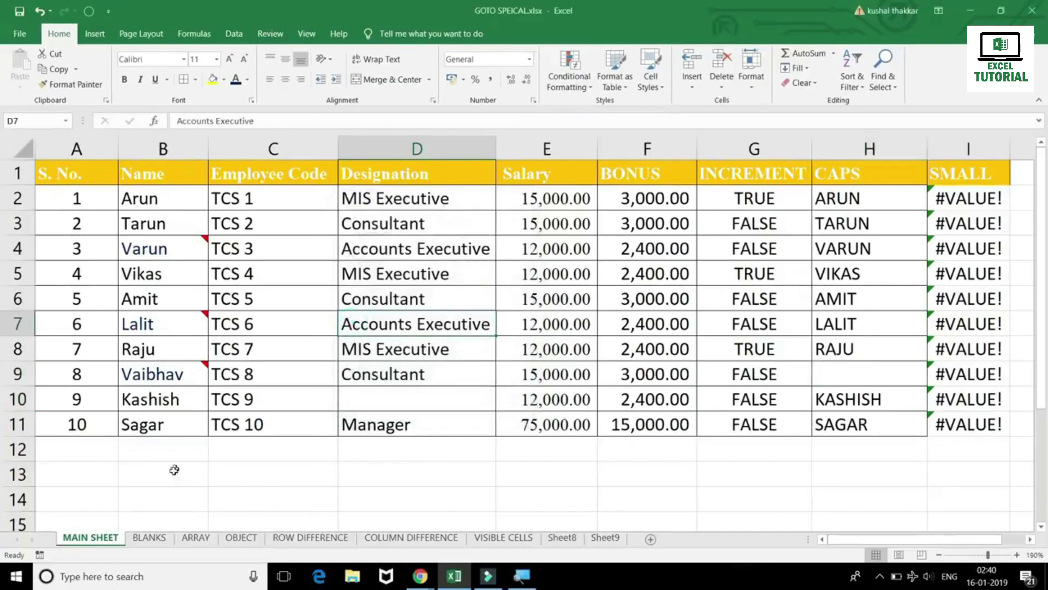
click(82, 179)
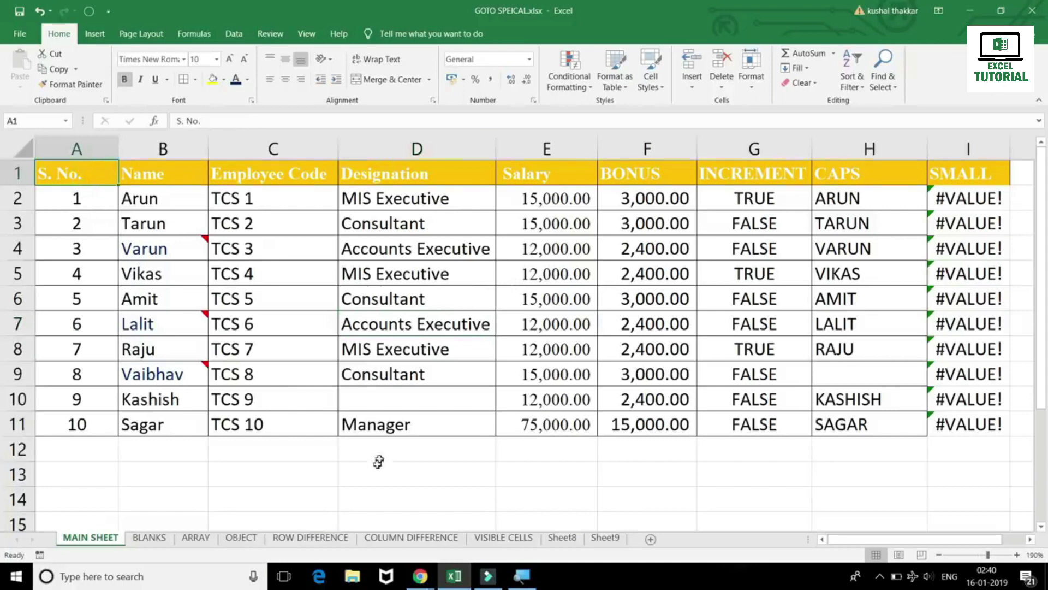
scroll(361, 477, down, 2)
click(328, 352)
text(SDFSF)
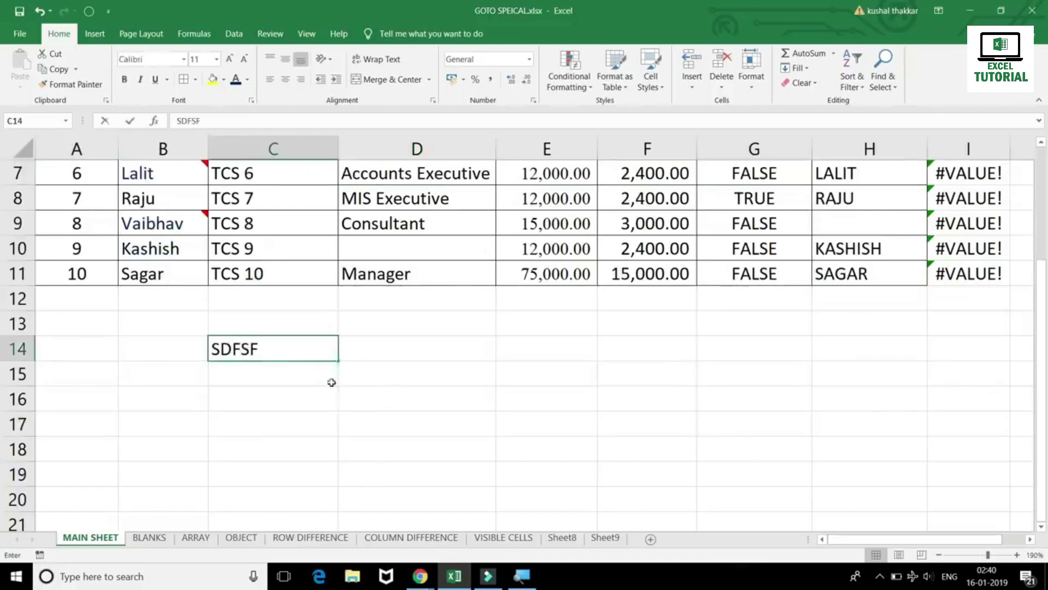
key(ctrl+Return)
mouse_move(338, 360)
mouse_down()
mouse_move(637, 362)
mouse_move(604, 363)
mouse_move(598, 449)
mouse_up()
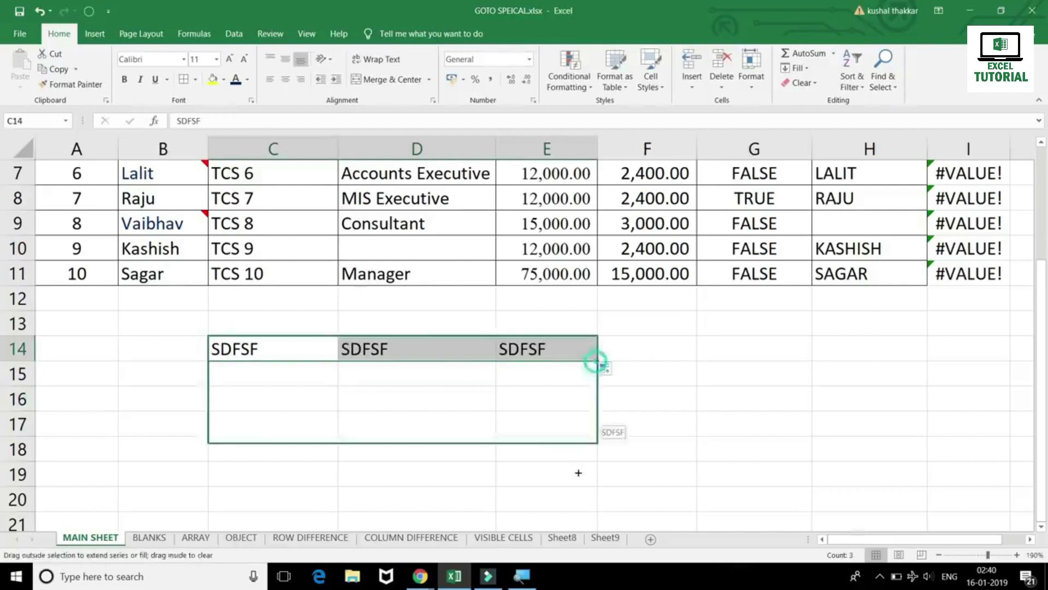
click(655, 406)
Step: Select the whole employee table with Ctrl+A, then open the Go To window
scroll(655, 407, up, 2)
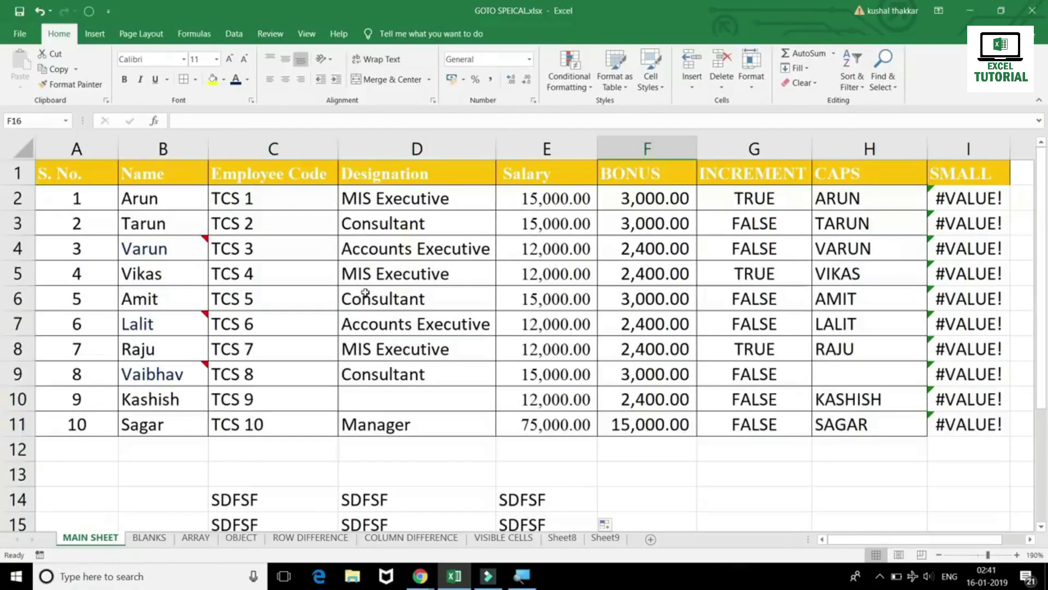
click(351, 289)
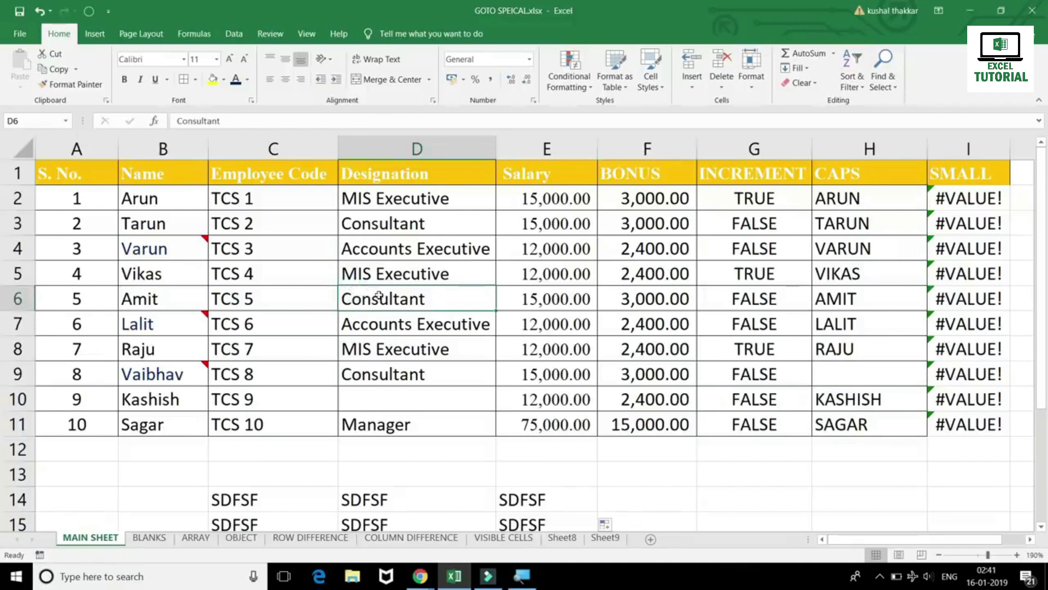
key(ctrl+a)
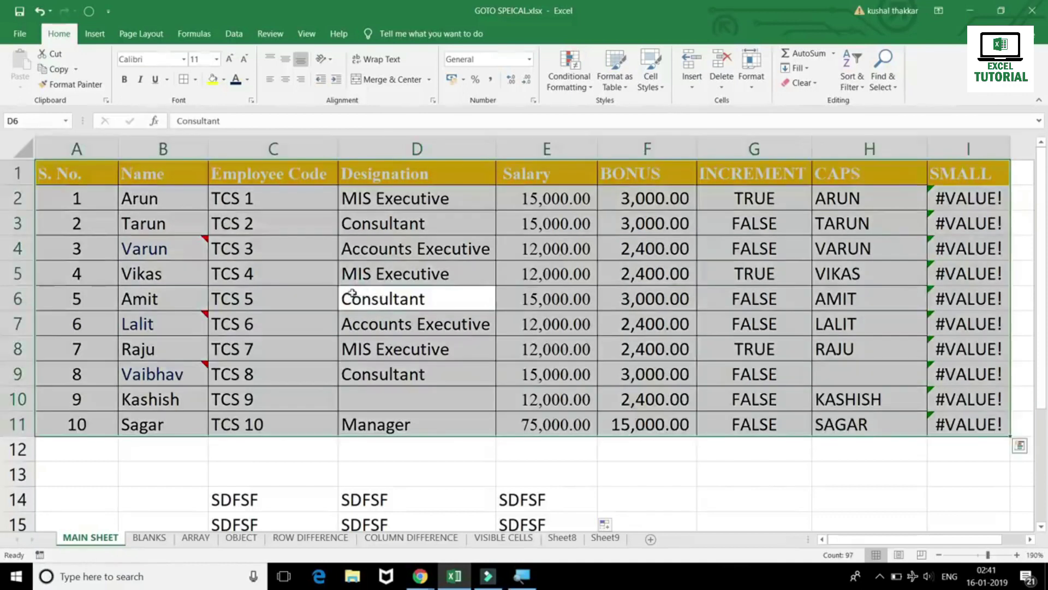
click(464, 278)
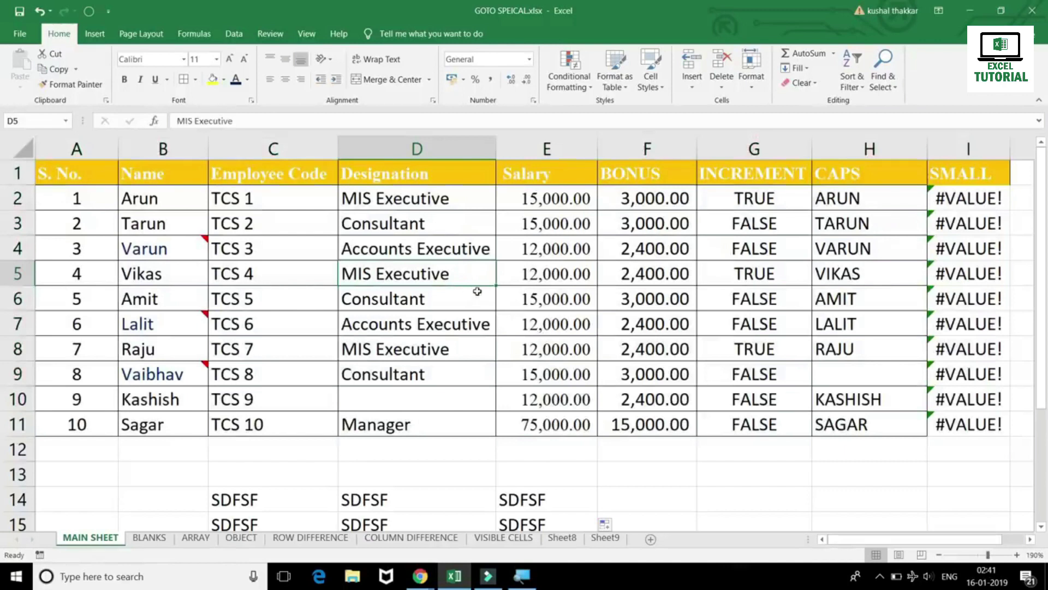
key(ctrl+g)
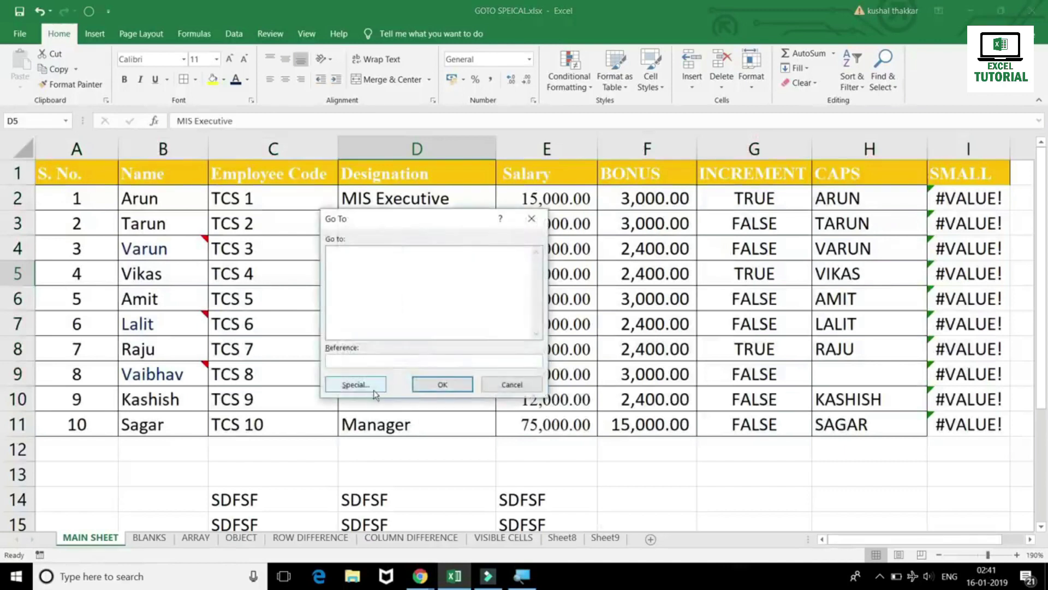
Step: Select the employee table's current region A1:I11 via Go To Special Current region
click(377, 388)
click(376, 354)
click(382, 341)
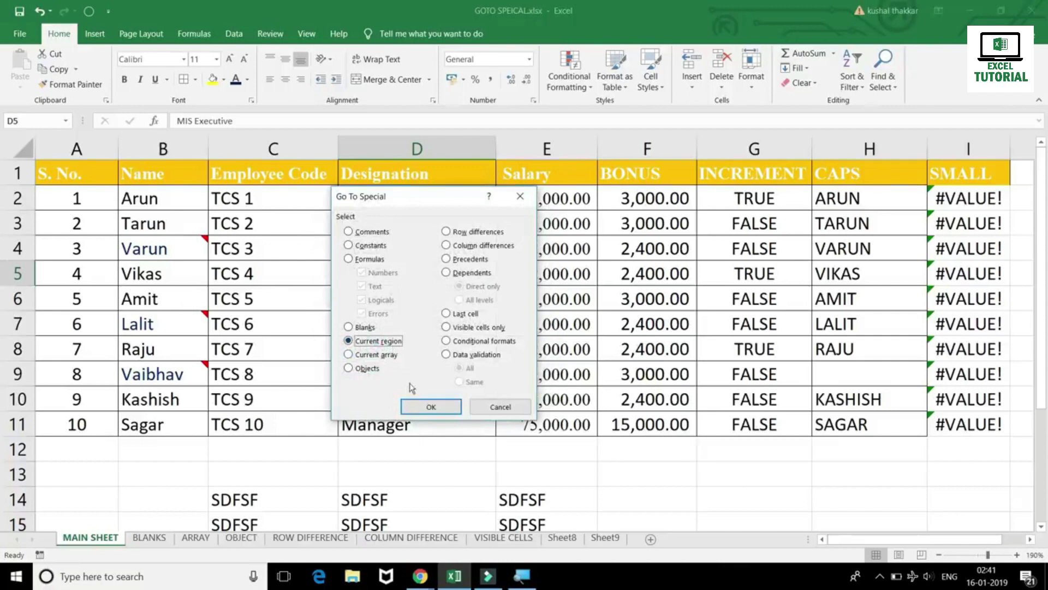
click(417, 404)
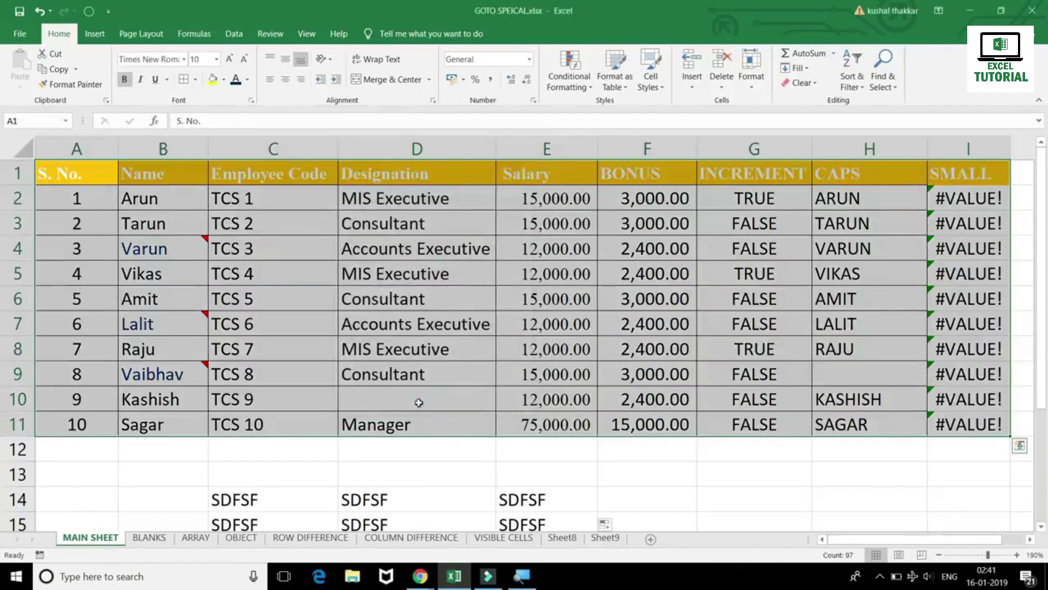
Step: Select the SDFSF block C14:E18 as its own region from cell D16
click(418, 398)
scroll(418, 398, down, 2)
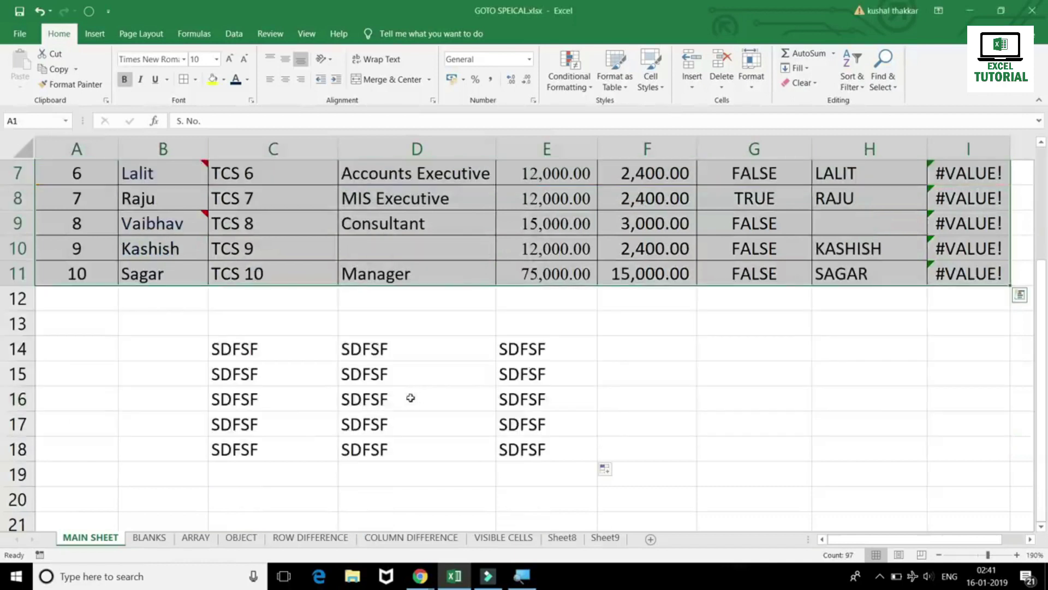
click(398, 400)
key(ctrl+a)
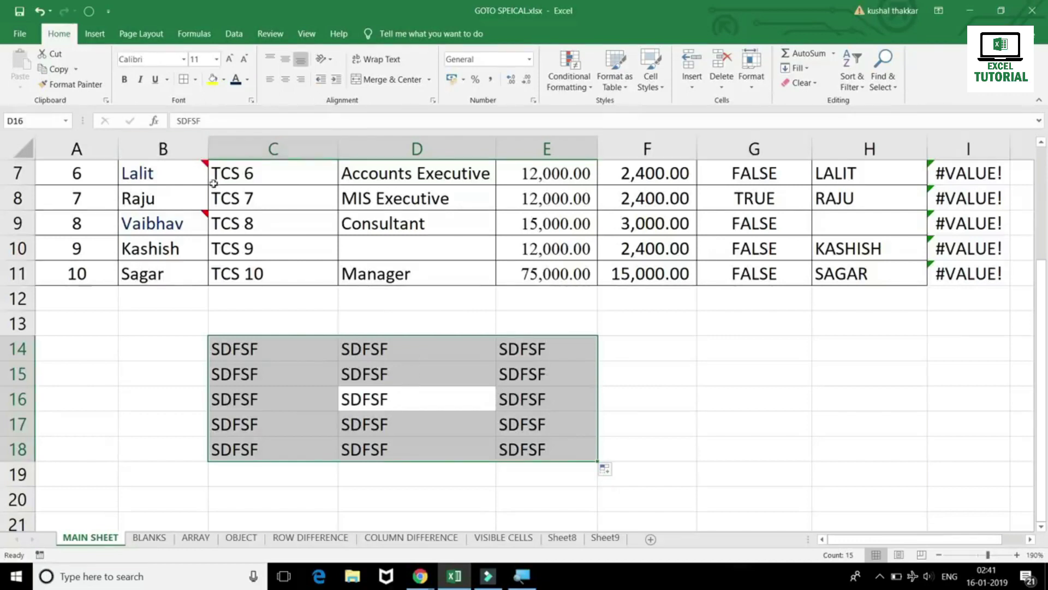
click(306, 173)
scroll(242, 221, up, 2)
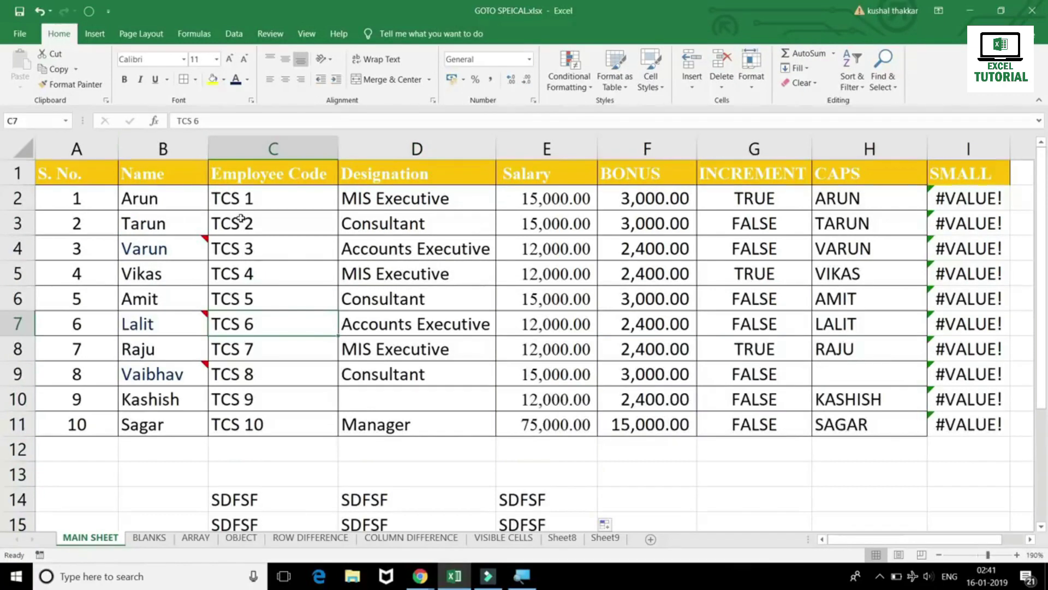
Step: Try the Current array option on MAIN SHEET and cancel it
click(89, 13)
click(367, 356)
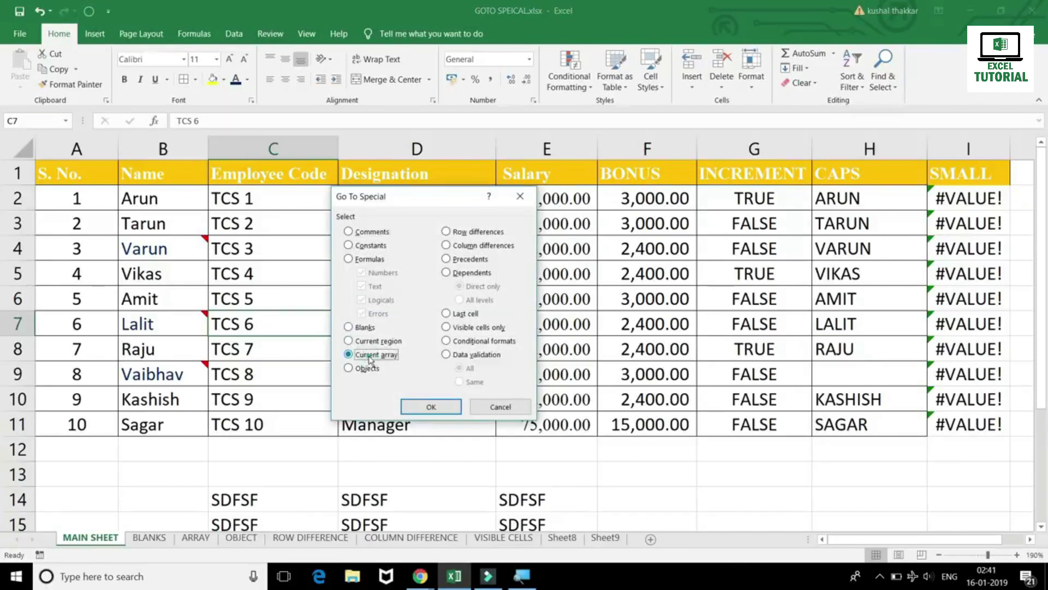
click(496, 409)
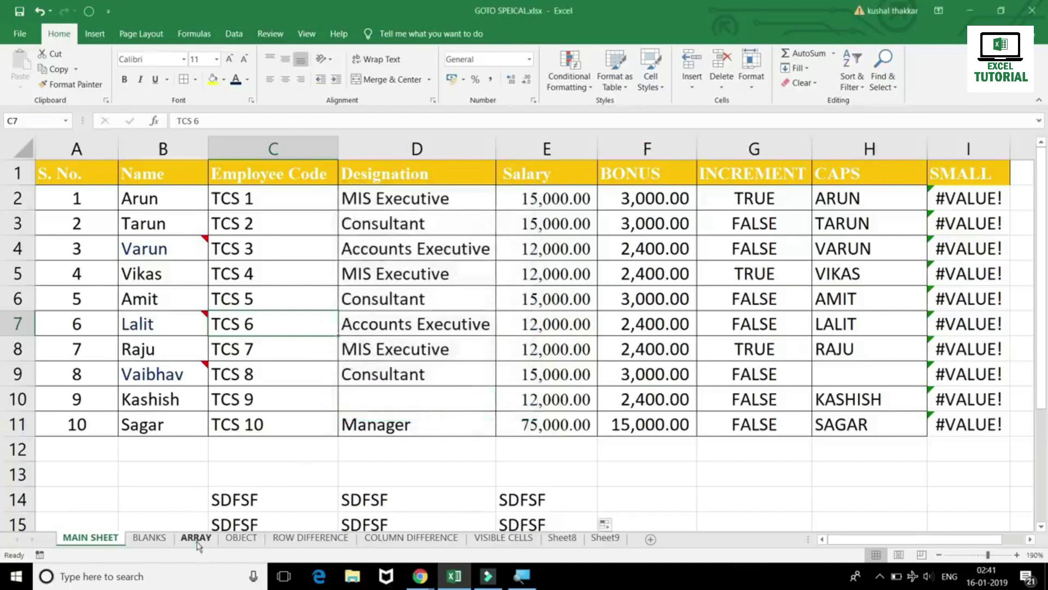
Step: On the ARRAY sheet, inspect the table A1:H13 and its array formula in D7, then open Go To Special
click(197, 539)
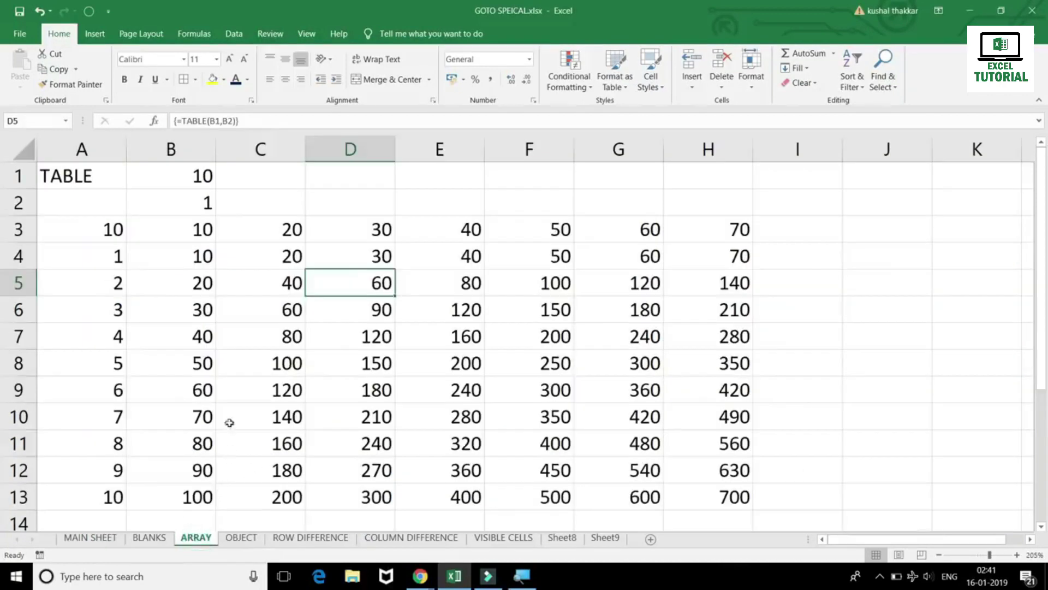
click(109, 228)
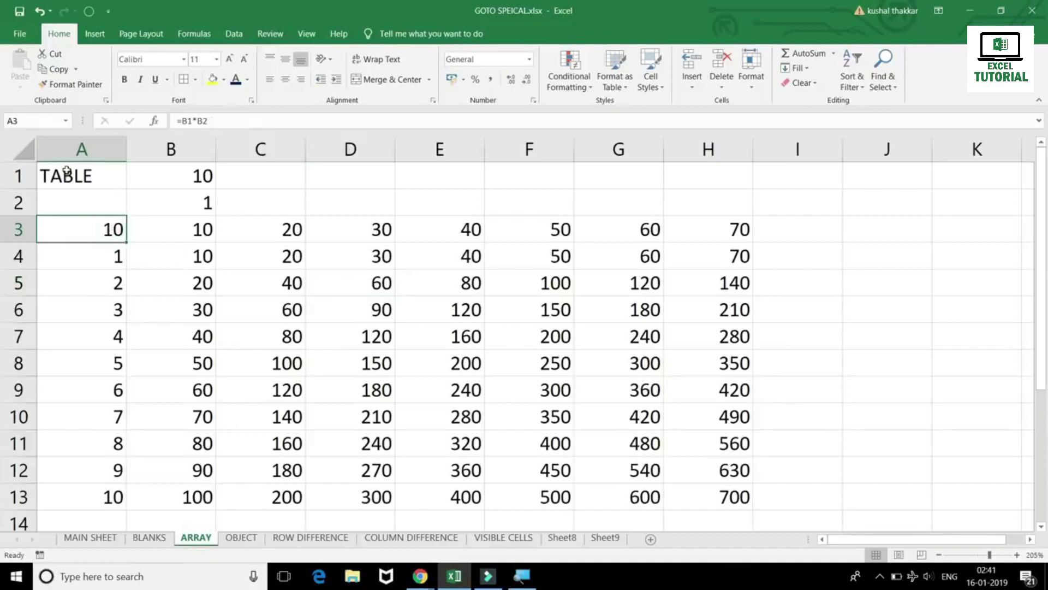
drag(67, 170, 719, 492)
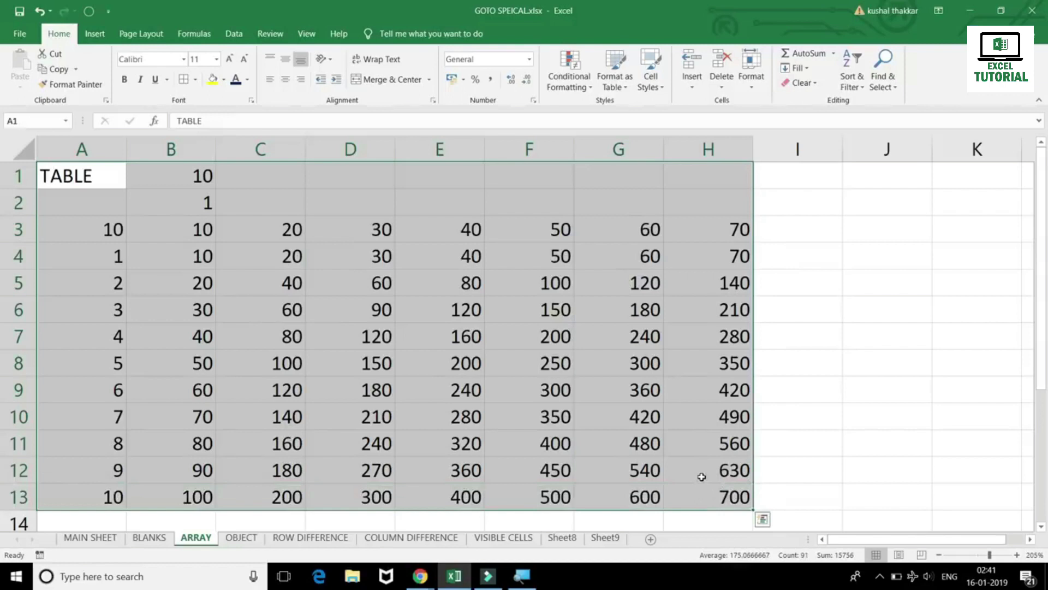
click(415, 347)
click(357, 347)
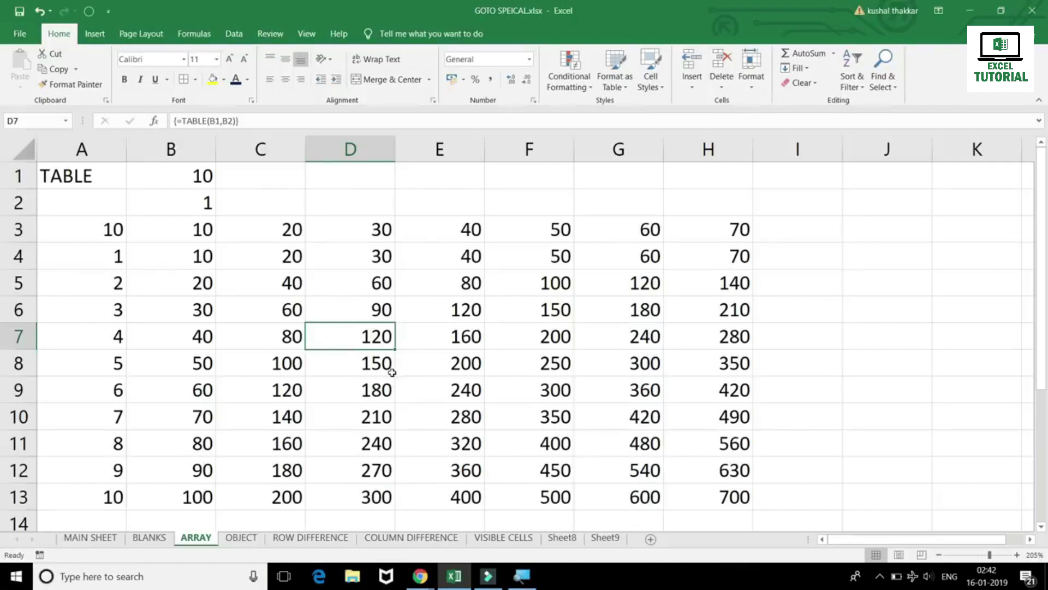
click(89, 13)
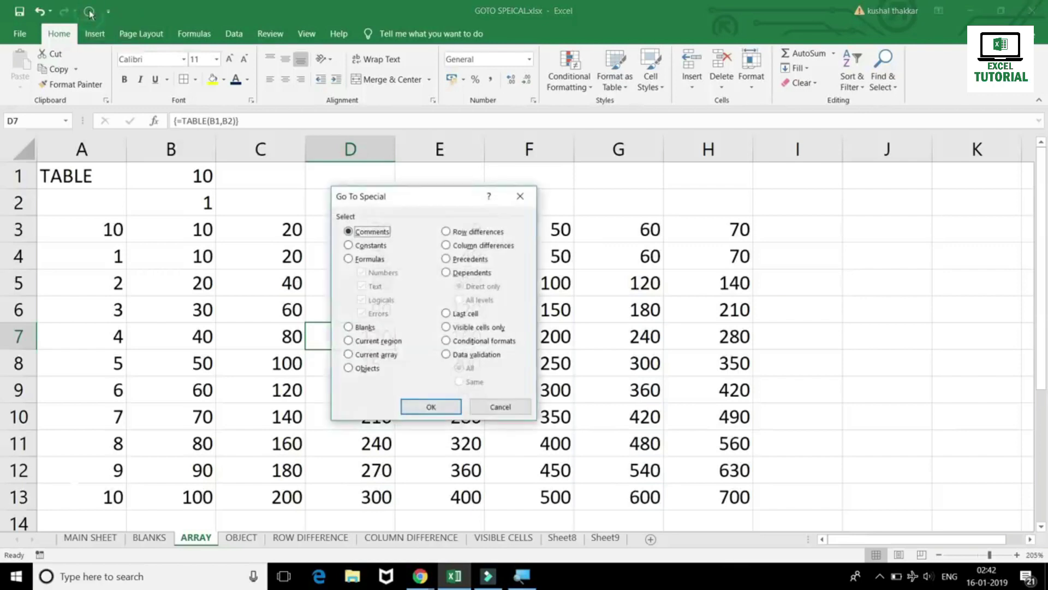
Step: Select the data-table array A3:H13 with Current array, then open A3's =B1*B2 formula
click(365, 355)
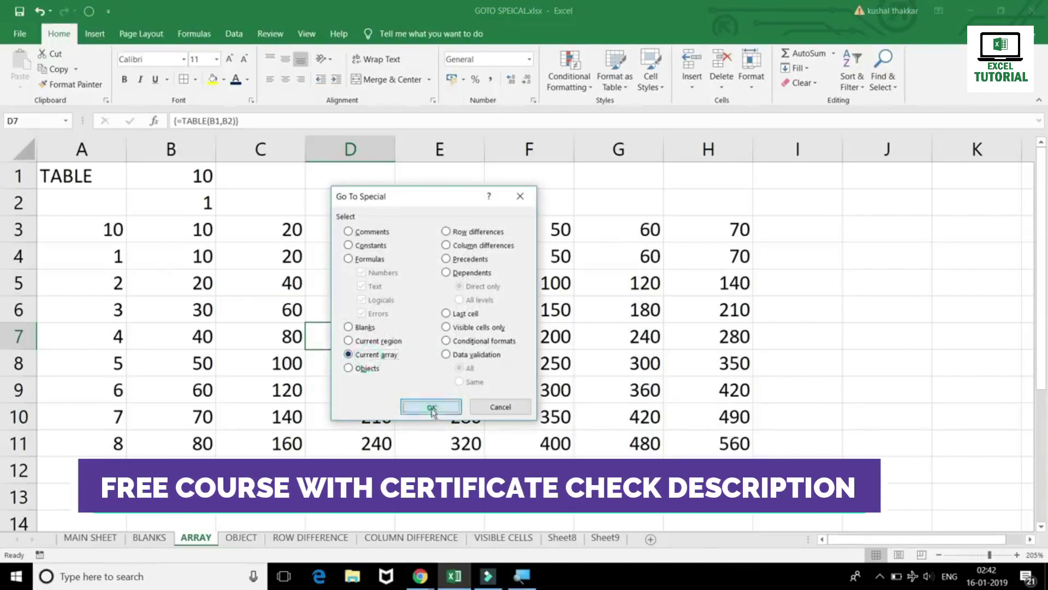
click(431, 407)
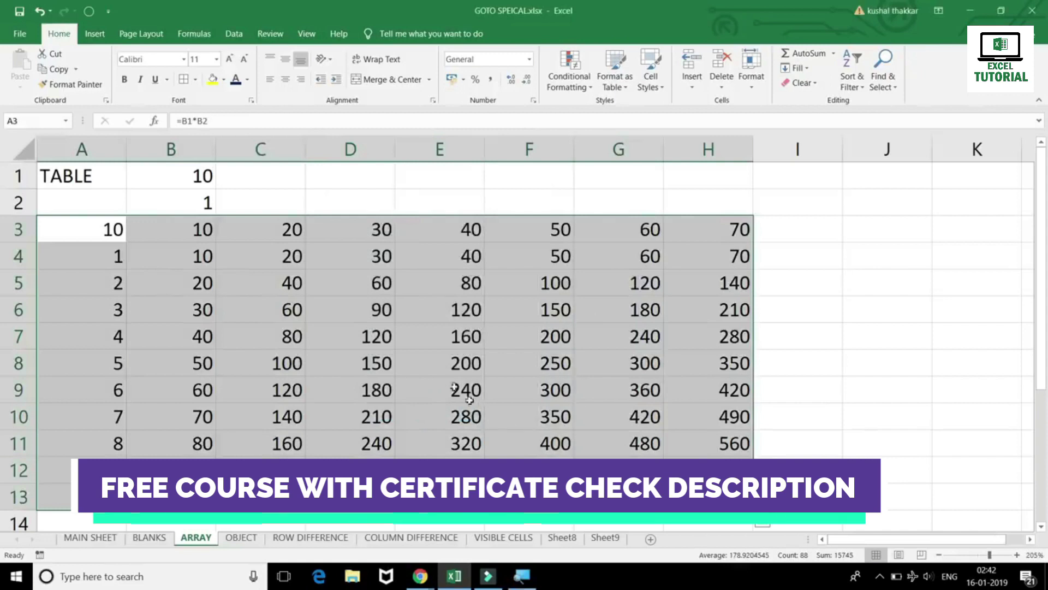
double_click(104, 226)
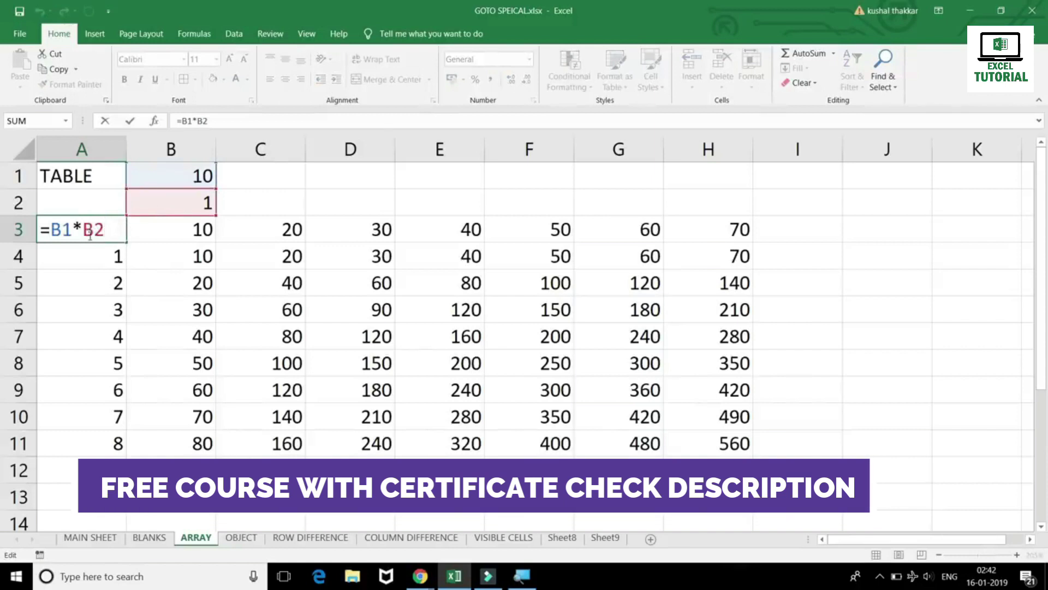
Step: Review input cells B1, B2 and A3's formula, then clear the old results in B4:H13
click(184, 172)
click(170, 205)
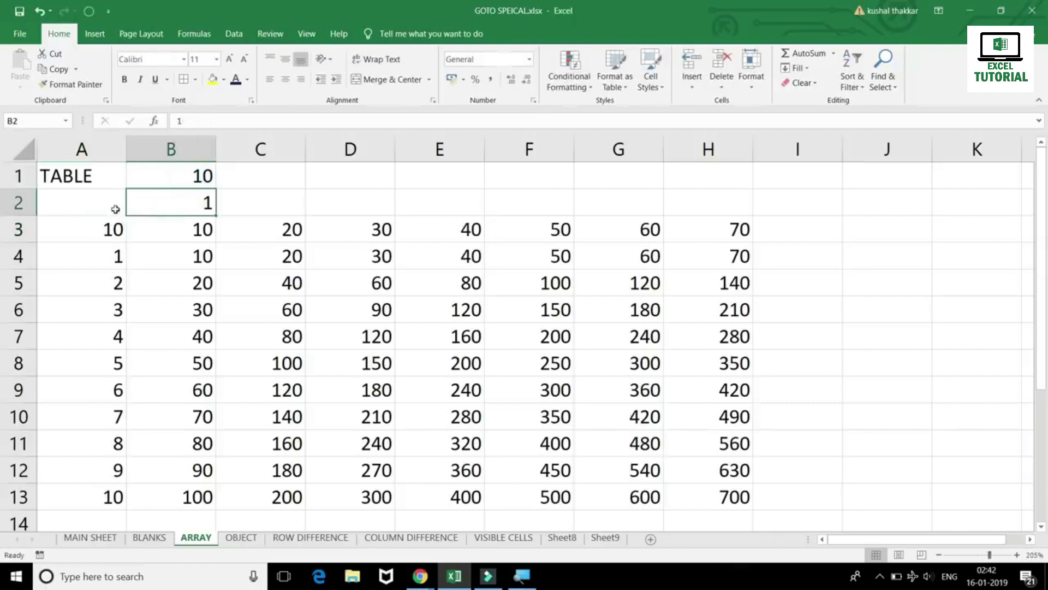
click(108, 229)
double_click(108, 230)
key(Escape)
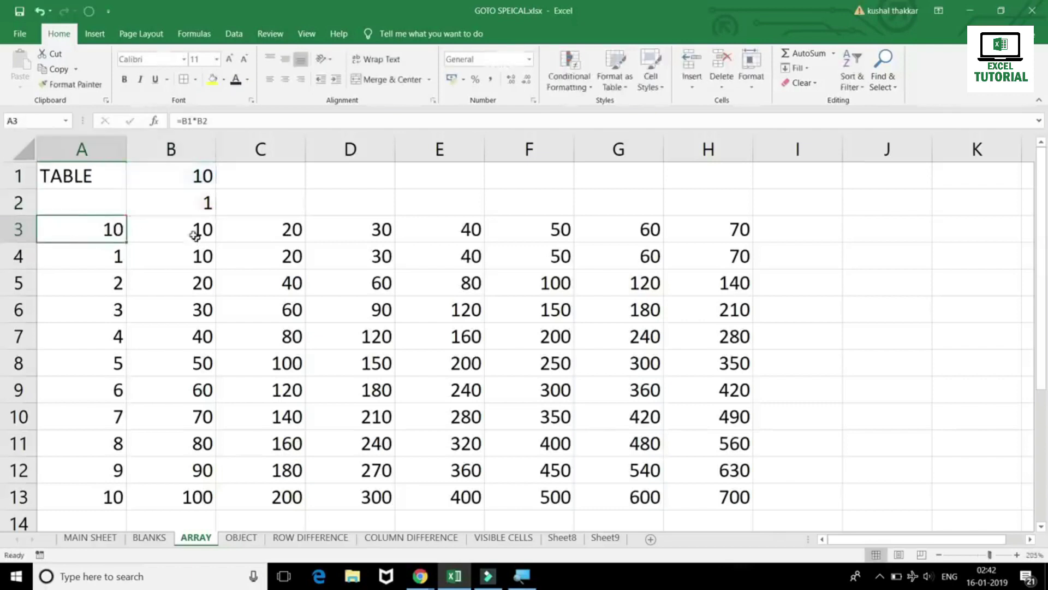
click(186, 228)
drag(210, 229, 695, 224)
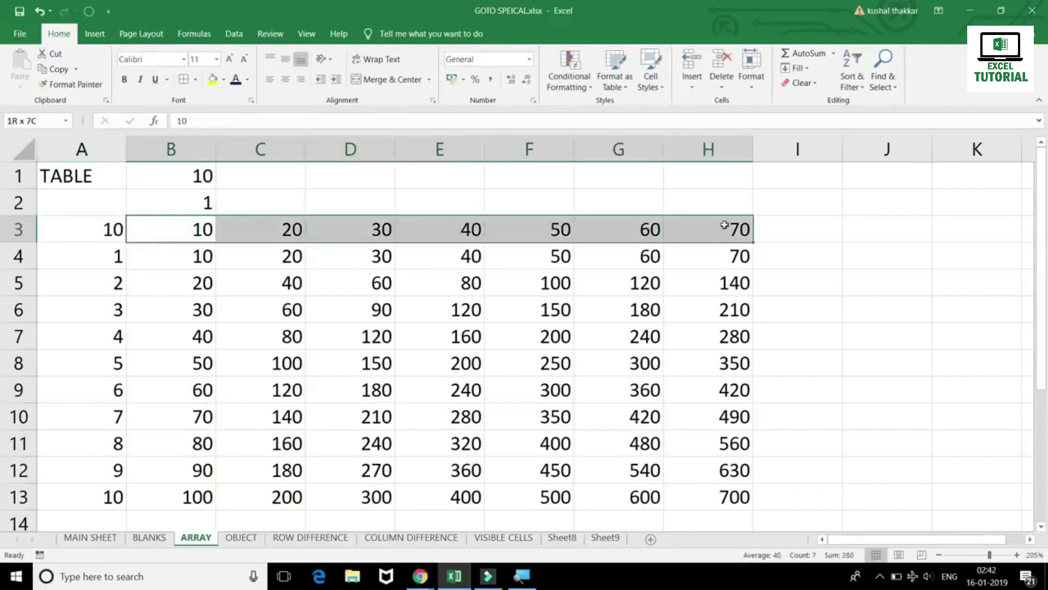
drag(94, 259, 102, 478)
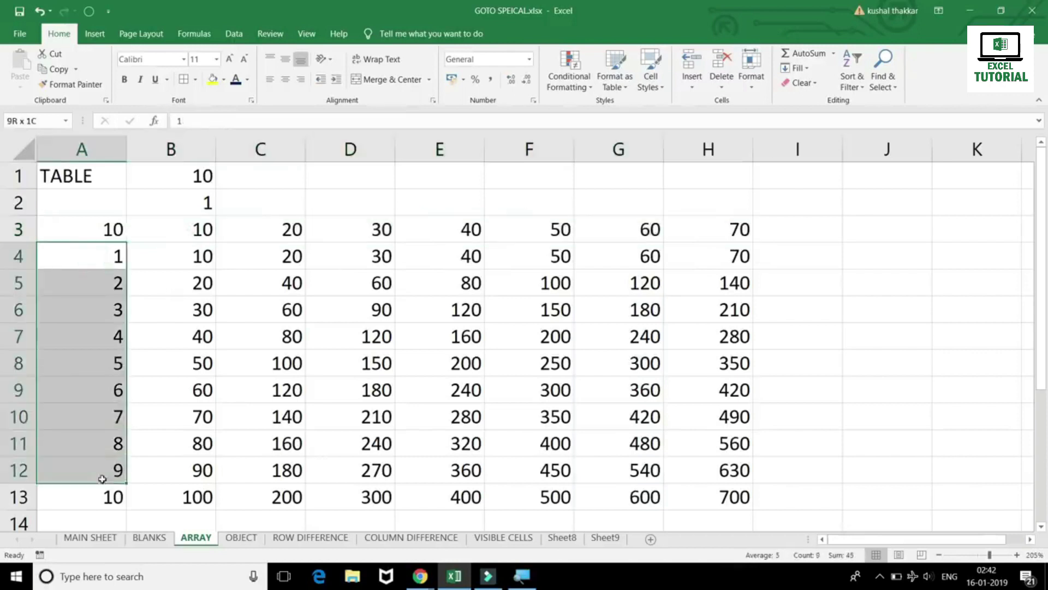
mouse_move(180, 251)
mouse_down()
mouse_move(662, 512)
mouse_move(721, 497)
mouse_up()
key(Delete)
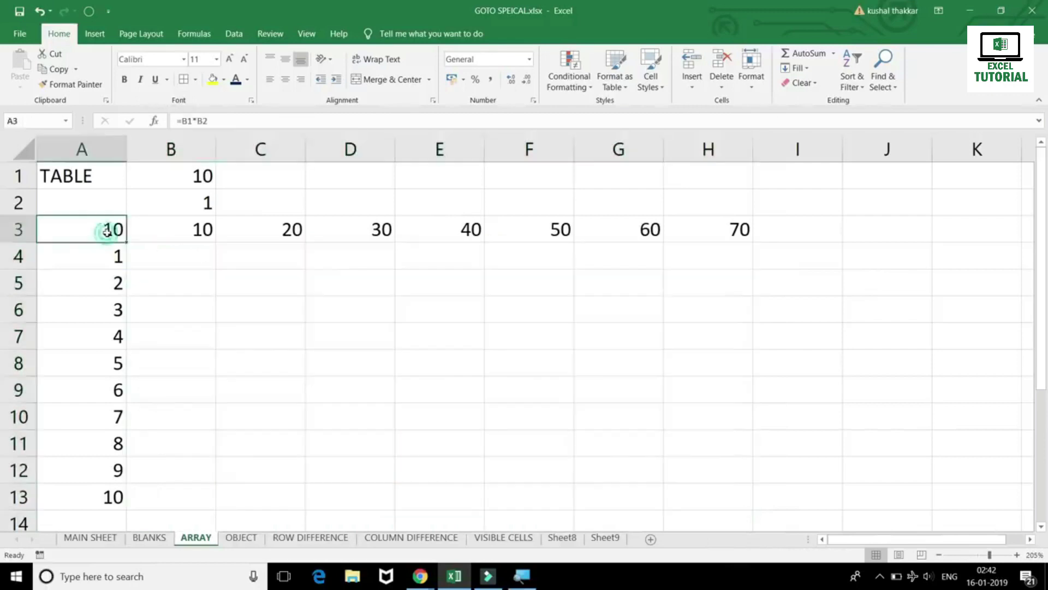
Step: Build a Data Table on A3:H13 with row input $B$1 and column input $B$2
double_click(107, 232)
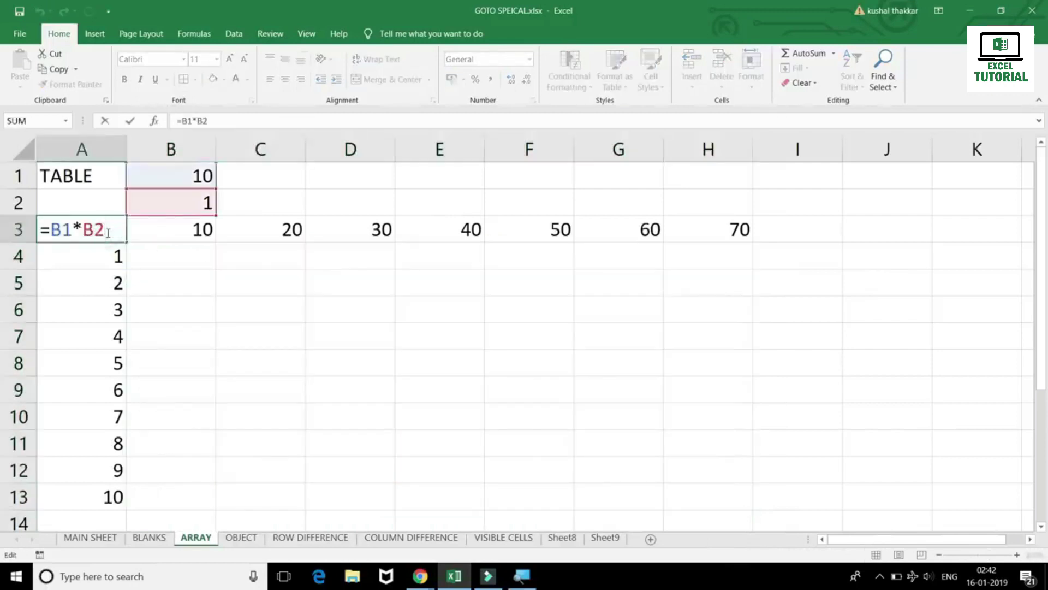
key(Escape)
drag(101, 232, 739, 495)
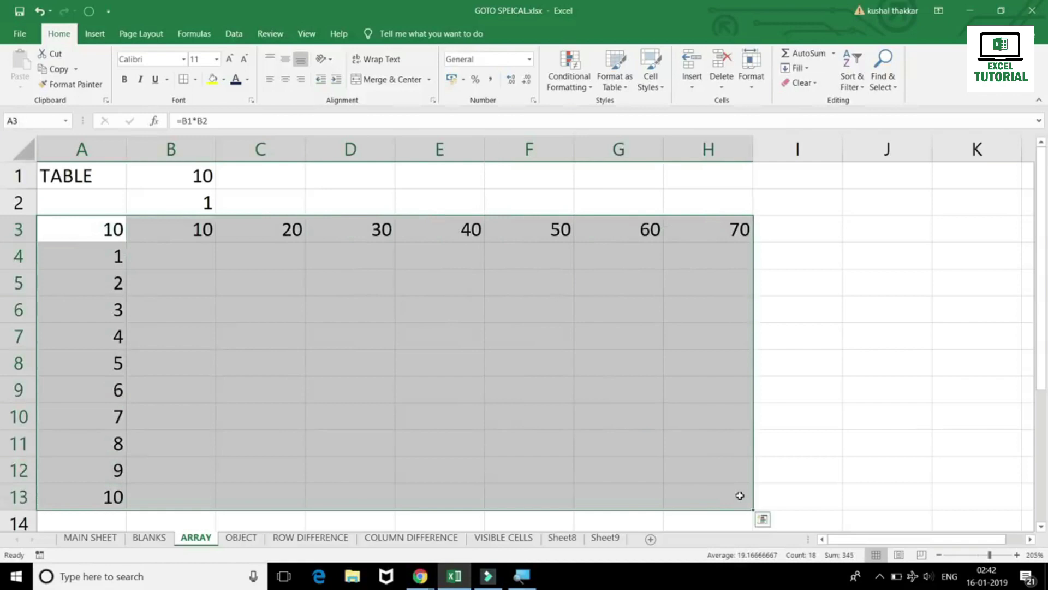
click(234, 34)
click(841, 88)
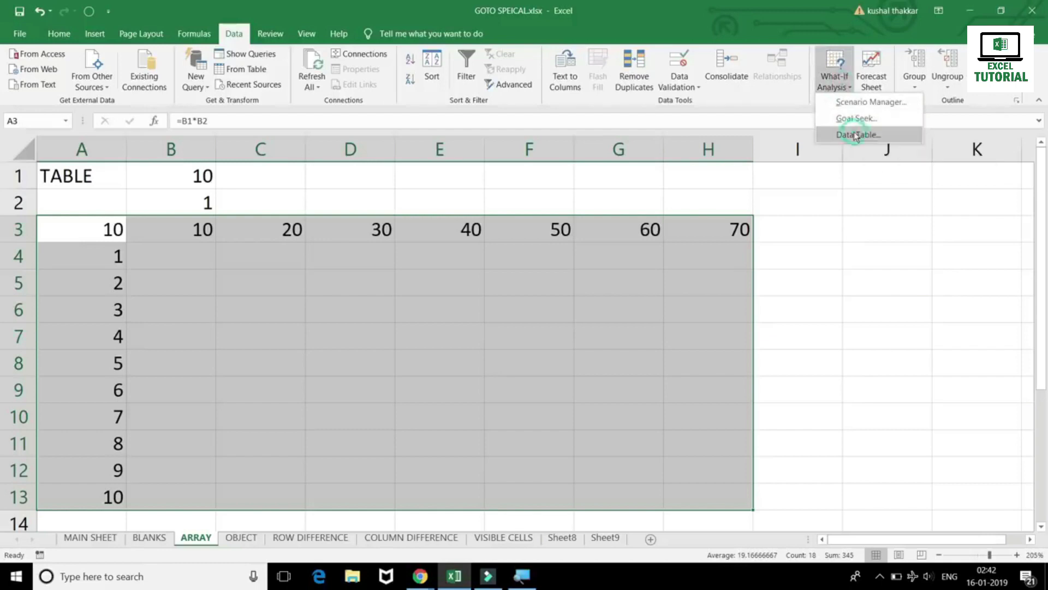
click(856, 135)
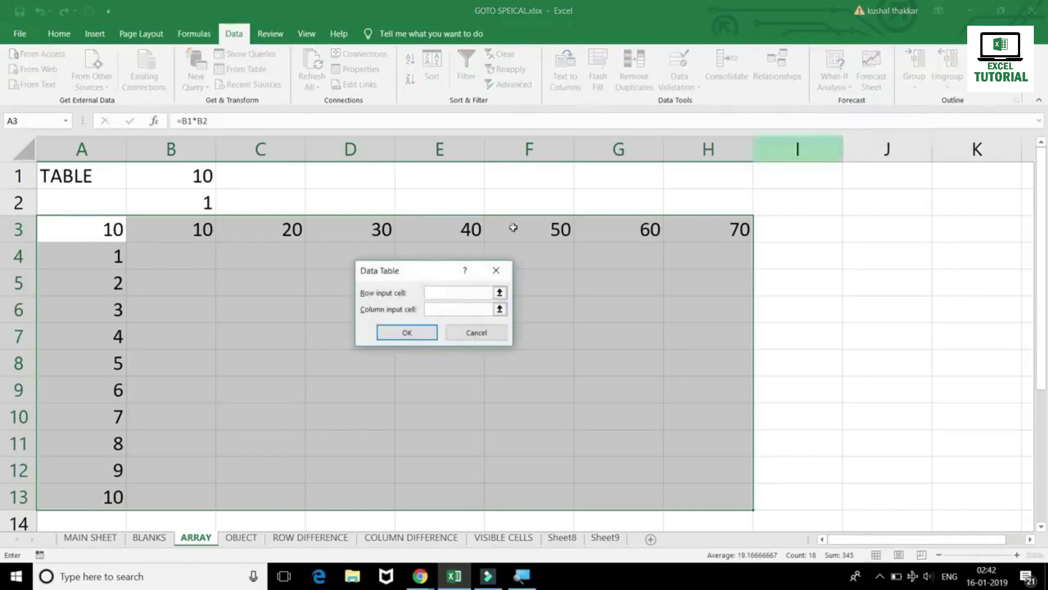
click(182, 176)
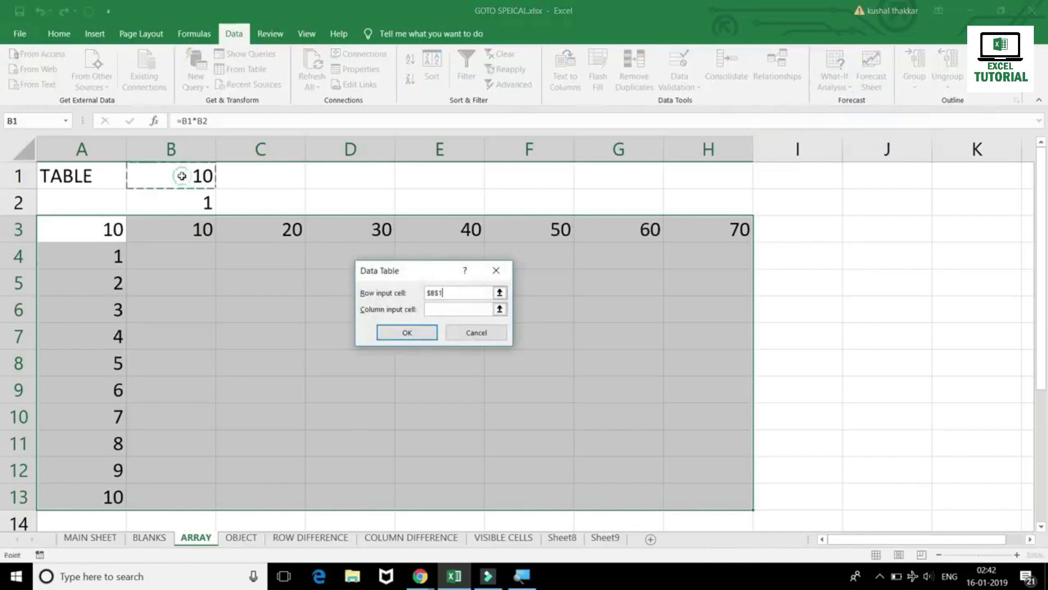
click(437, 309)
click(199, 203)
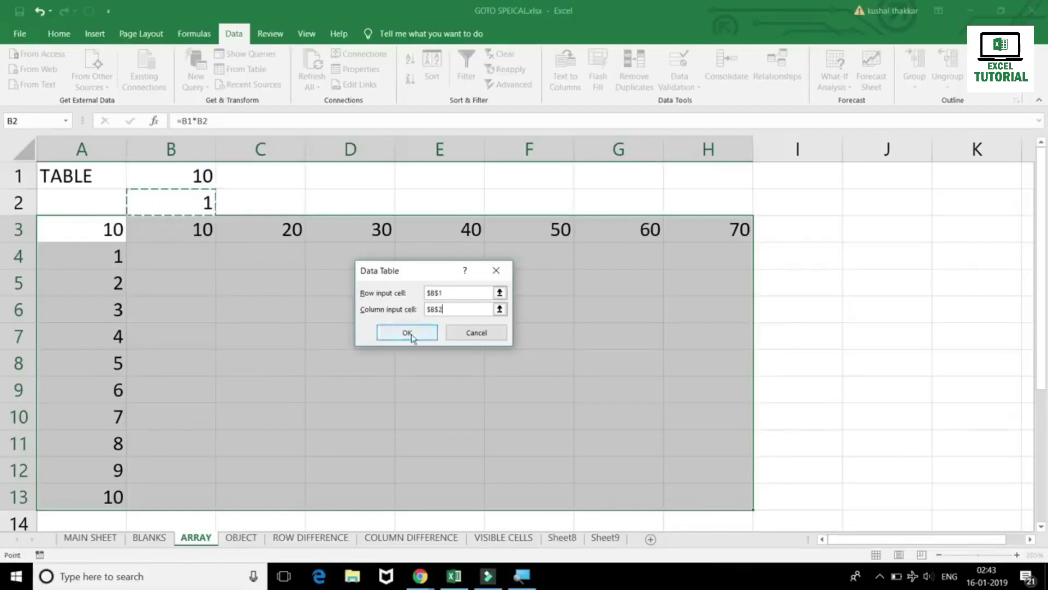
click(407, 332)
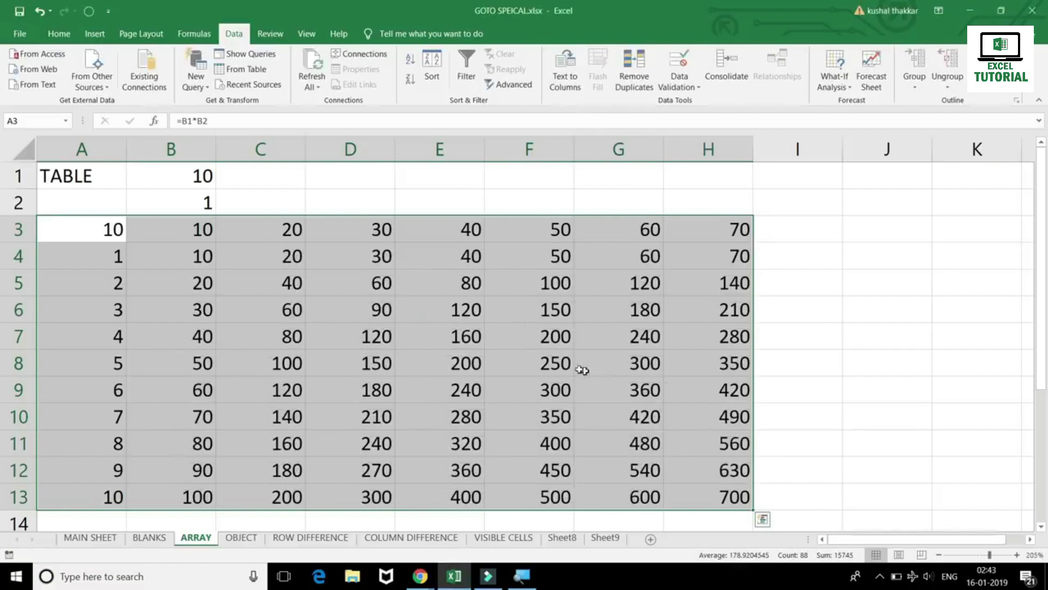
Step: Check the {=TABLE(B1,B2)} formula in B4 and C7, then open and cancel Go To Special
click(189, 254)
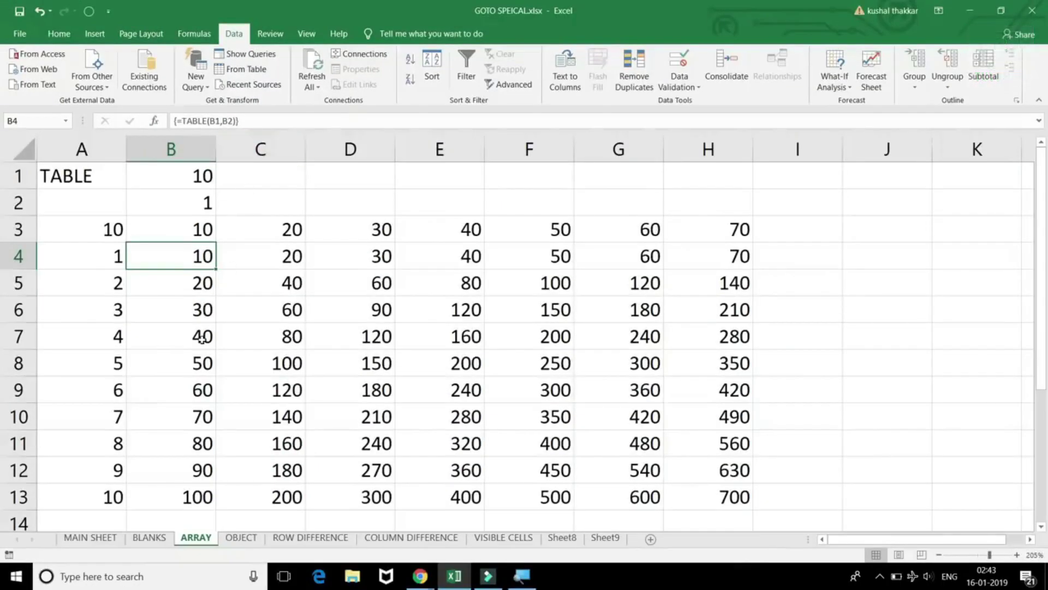
click(220, 339)
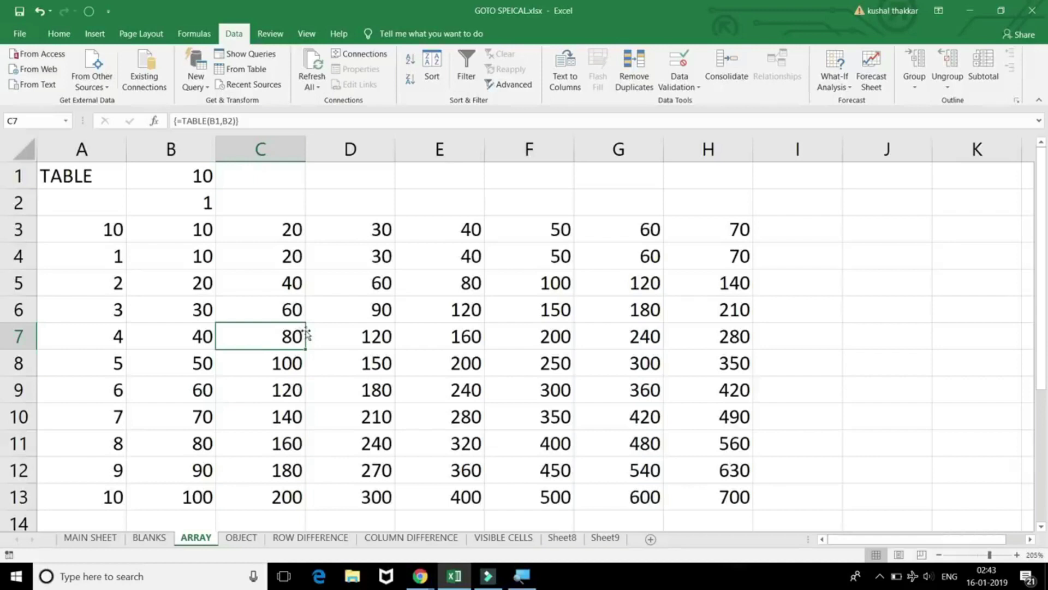
key(F5)
click(367, 387)
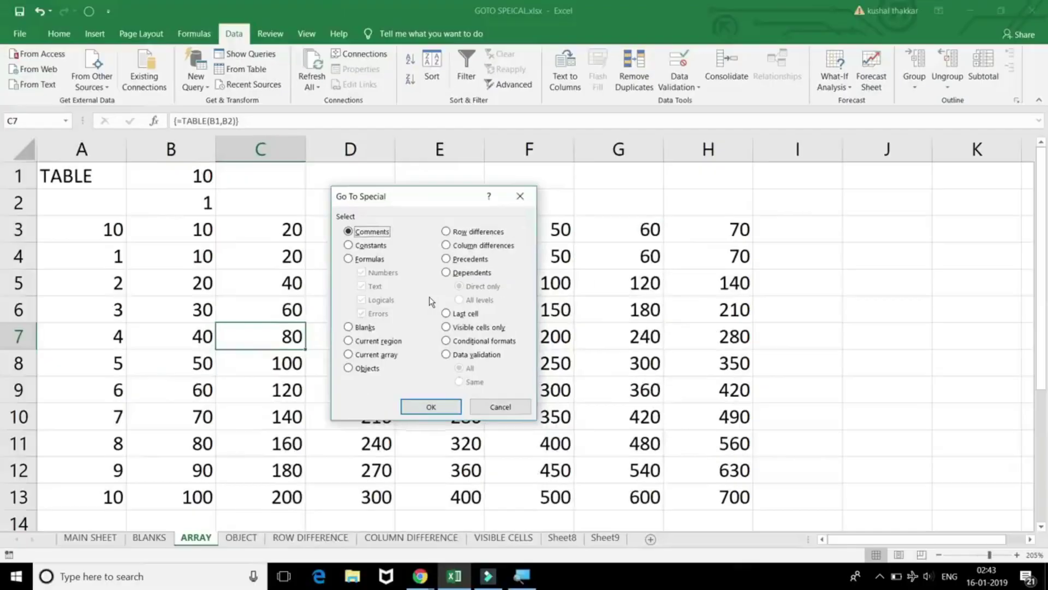
click(491, 408)
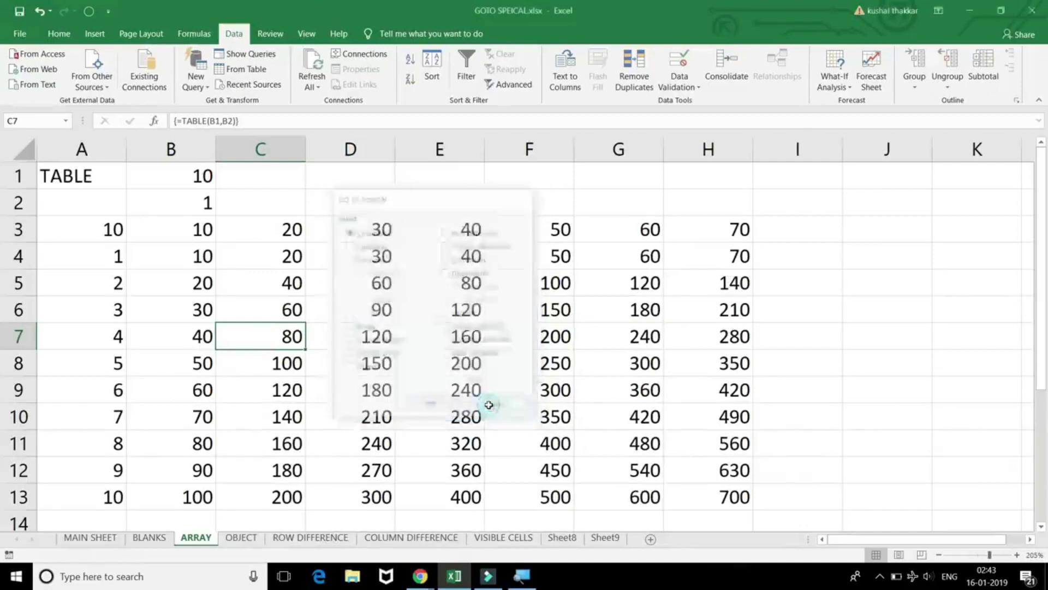
Step: On the OBJECT sheet, select the LEARN MORE button, logo and red like-video button one by one
click(241, 537)
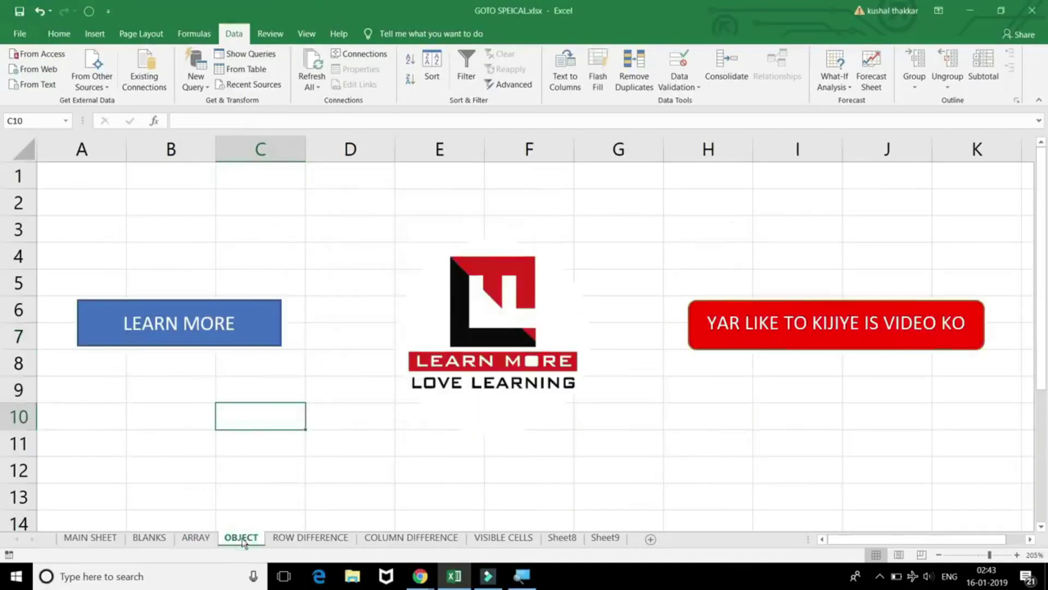
click(266, 266)
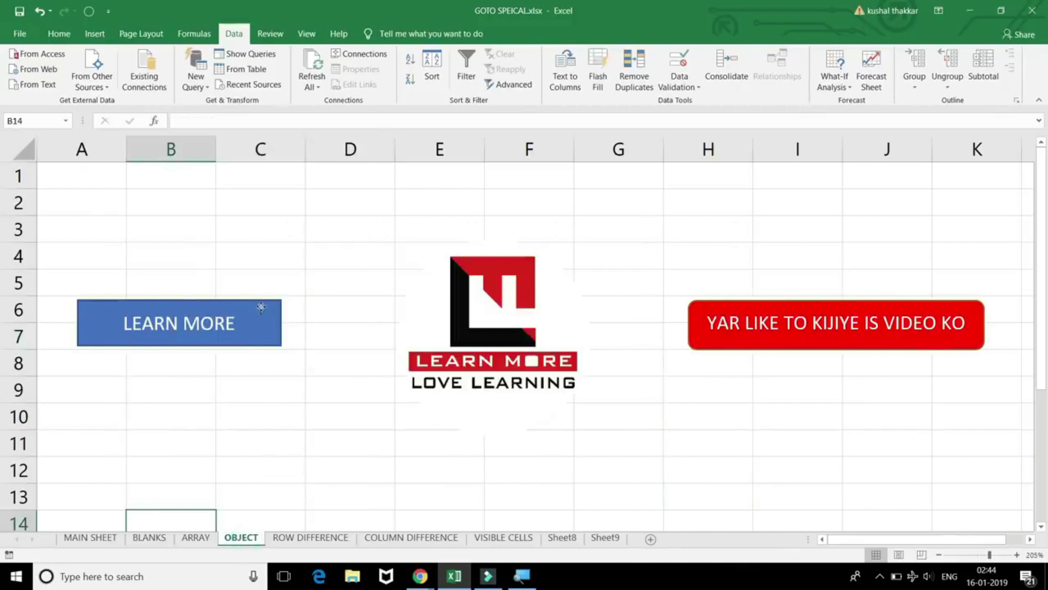
click(261, 307)
click(445, 310)
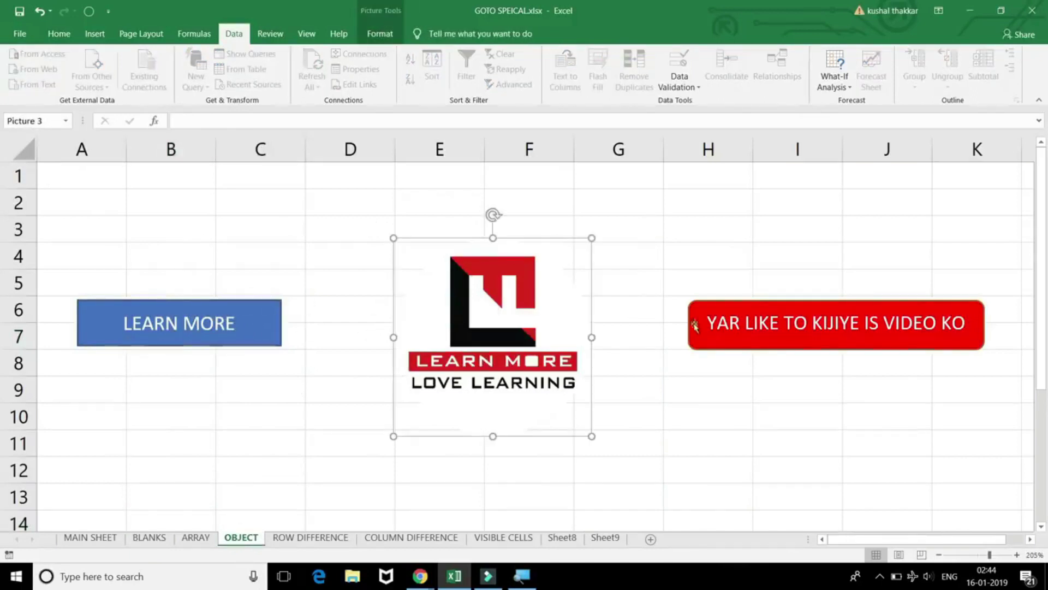
click(705, 300)
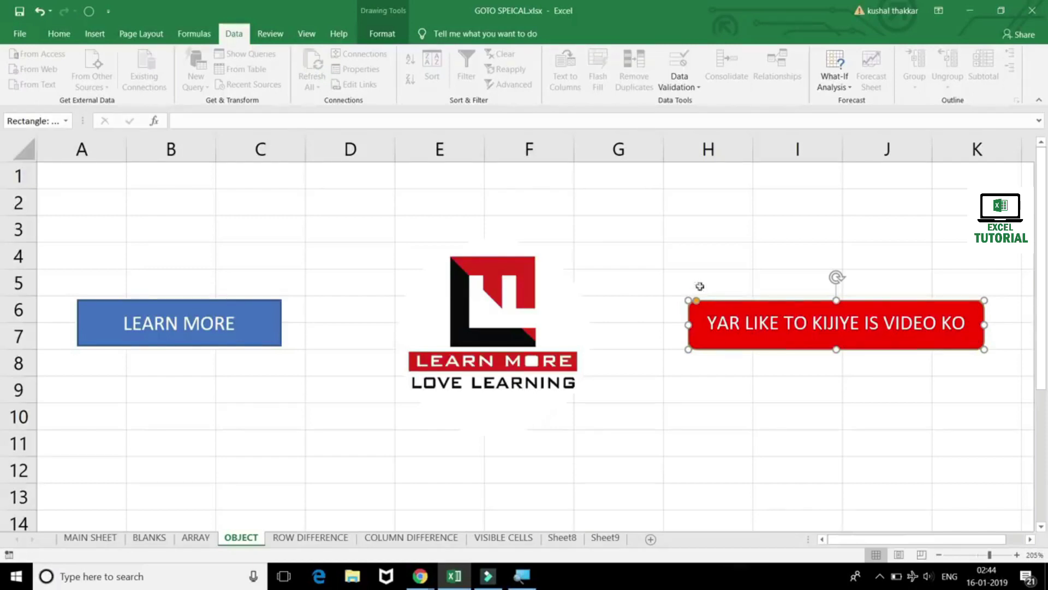
click(661, 249)
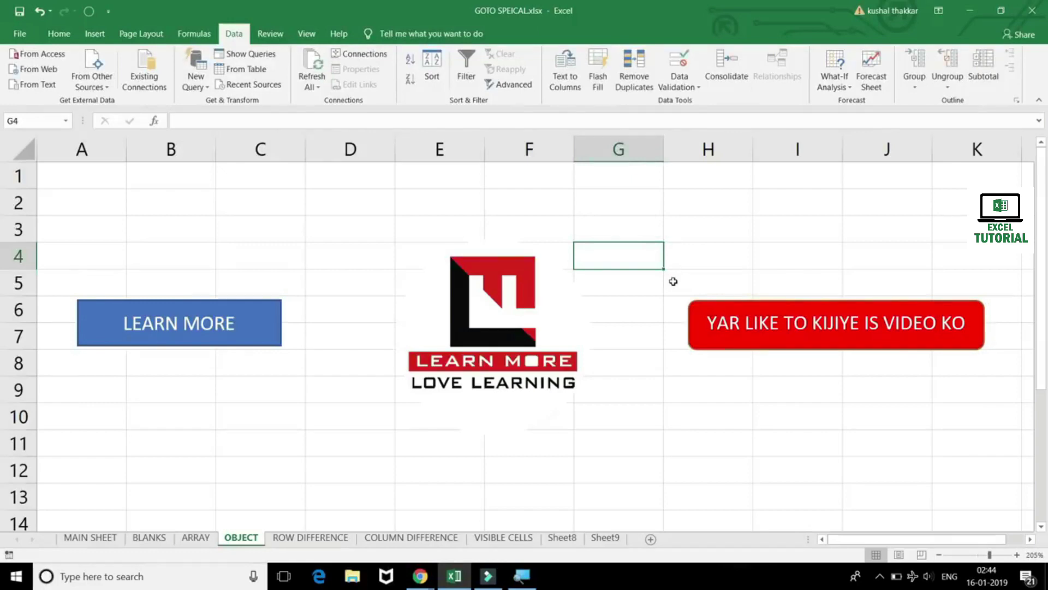
Step: Select all three objects with Go To Special Objects and cycle through them with Tab and Shift+Tab
key(ctrl+g)
click(354, 384)
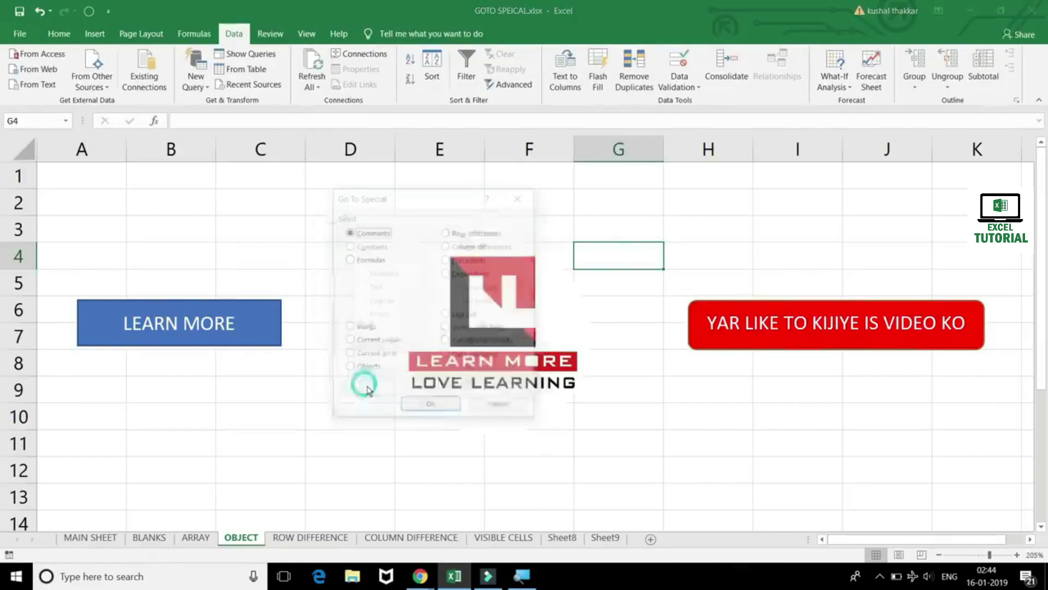
click(348, 368)
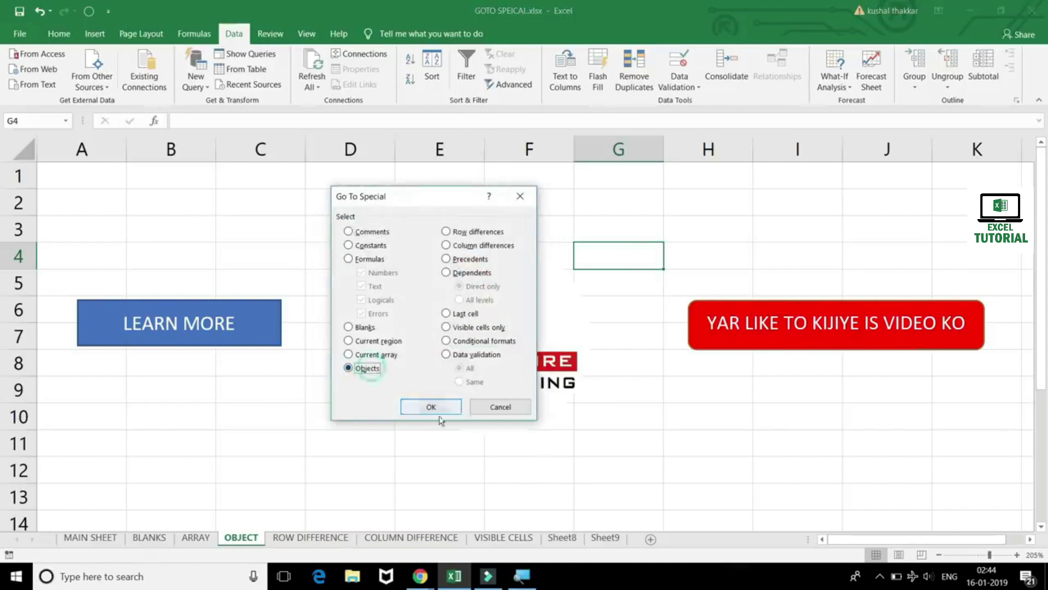
click(431, 408)
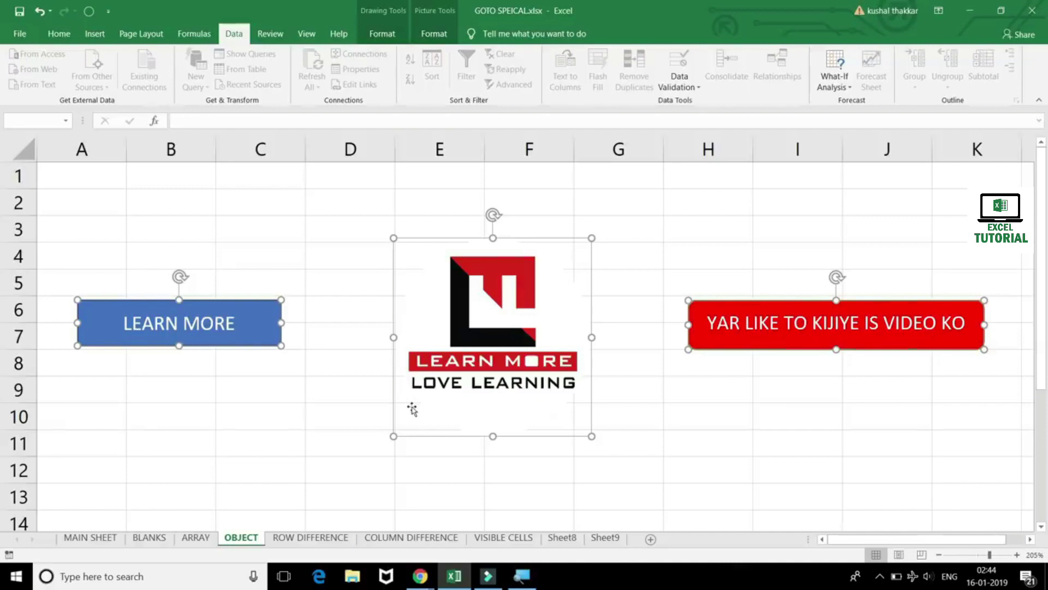
key(Tab)
key(Tab)
key(Tab)
key(Tab)
key(Tab)
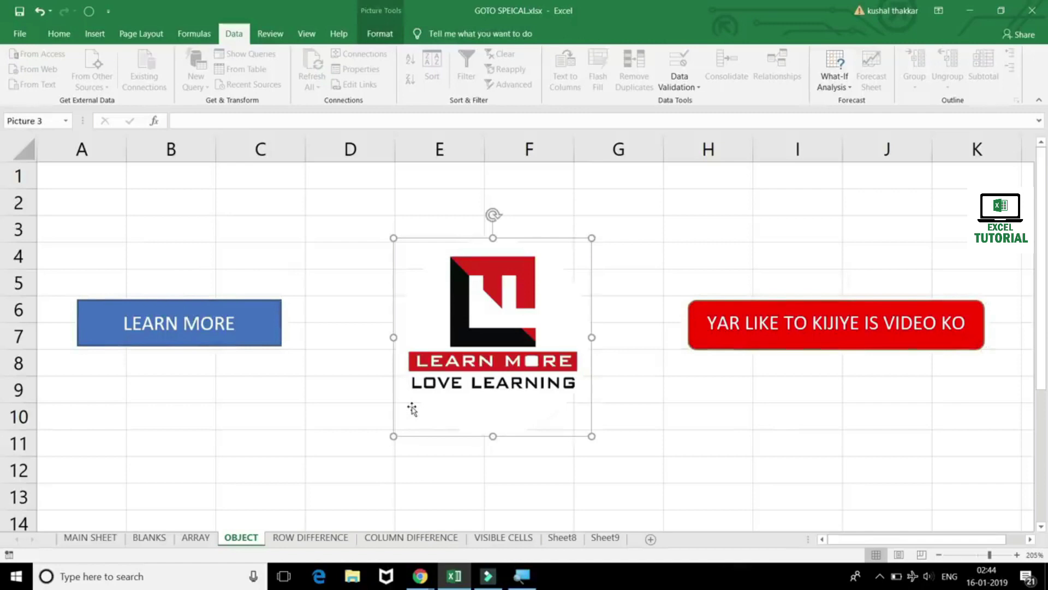
key(Tab)
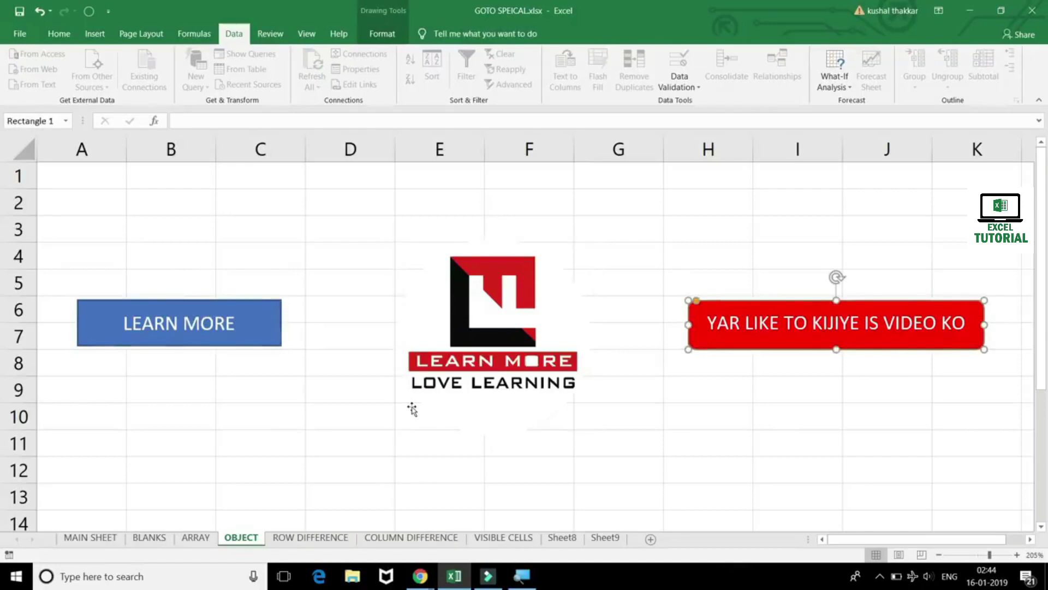
key(Tab)
key(Tab)
key(Tab)
key(Tab)
key(Tab)
key(Tab)
key(Tab)
key(Tab)
key(Tab)
key(Tab)
key(Tab)
key(Tab)
key(Tab)
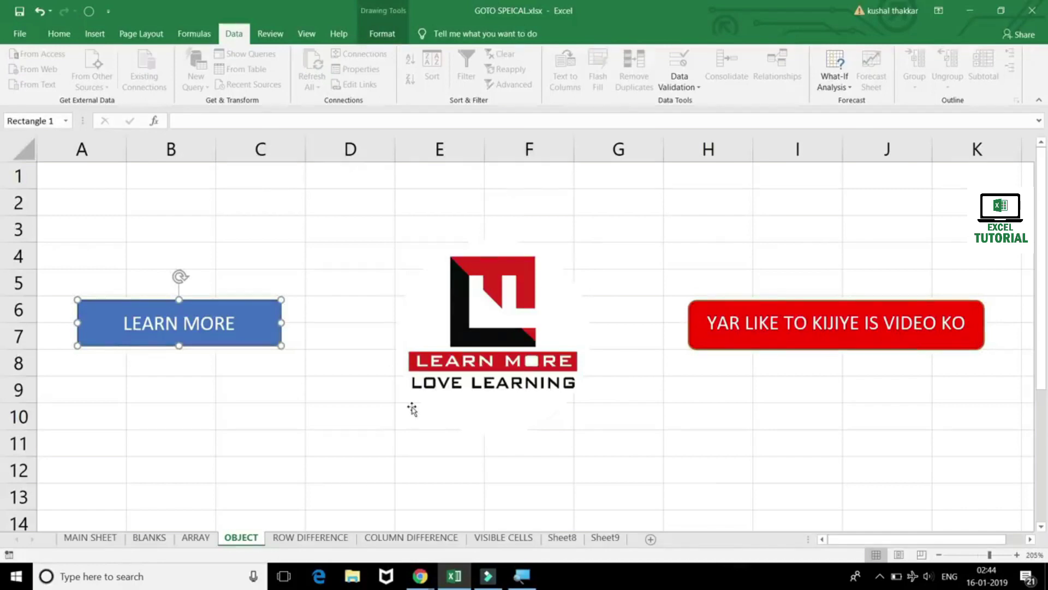
key(shift+Tab)
key(shift+Tab)
key(shift+Tab)
key(shift+Tab)
key(shift+Tab)
key(shift+Tab)
key(shift+Tab)
key(shift+Tab)
key(shift+Tab)
Step: On the ROW DIFFERENCE sheet, select data rows 2 through 6
click(330, 541)
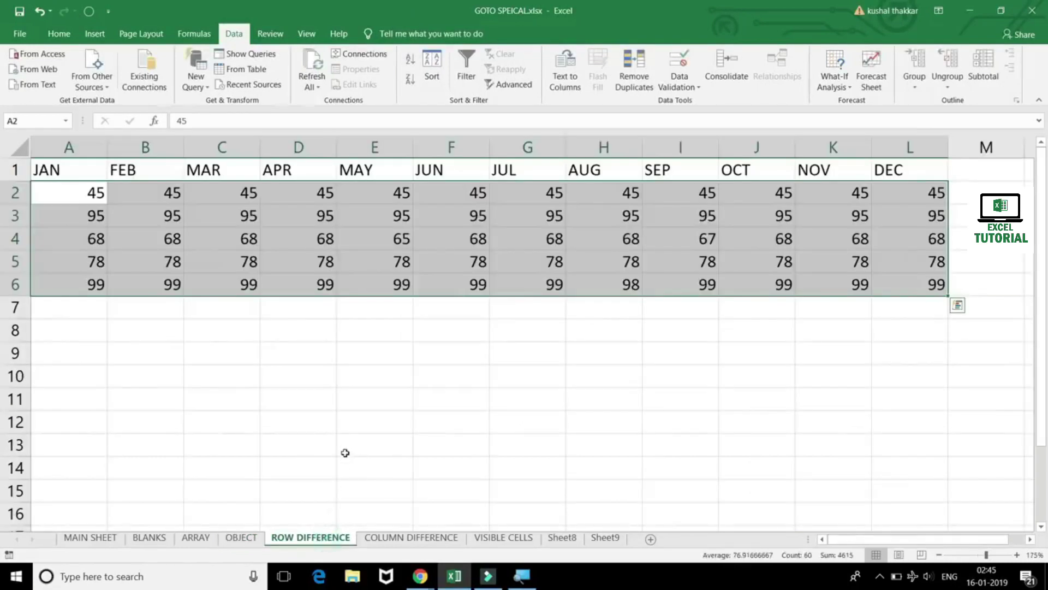
click(309, 399)
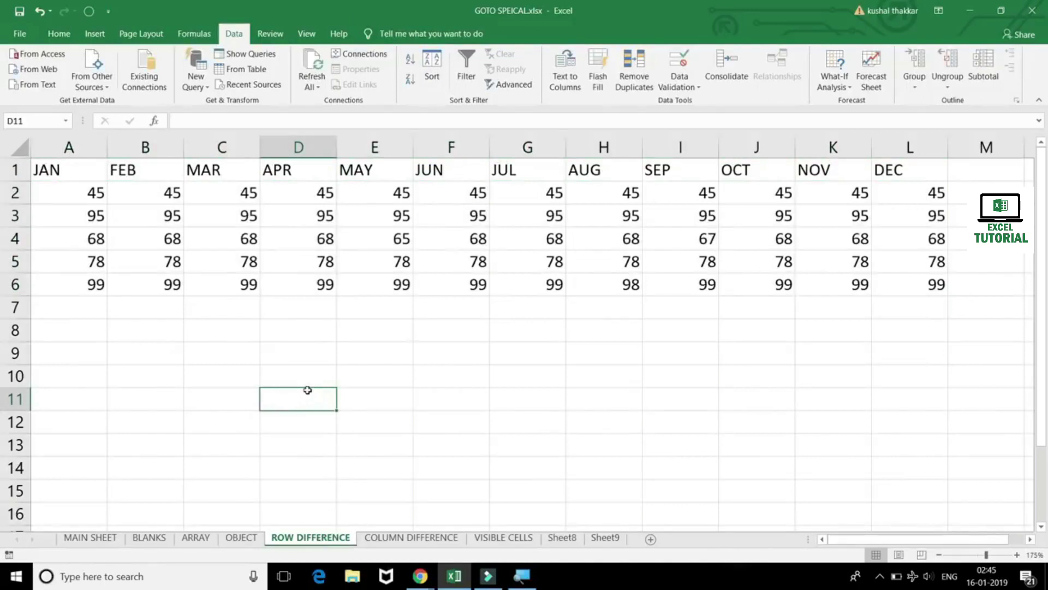
click(15, 192)
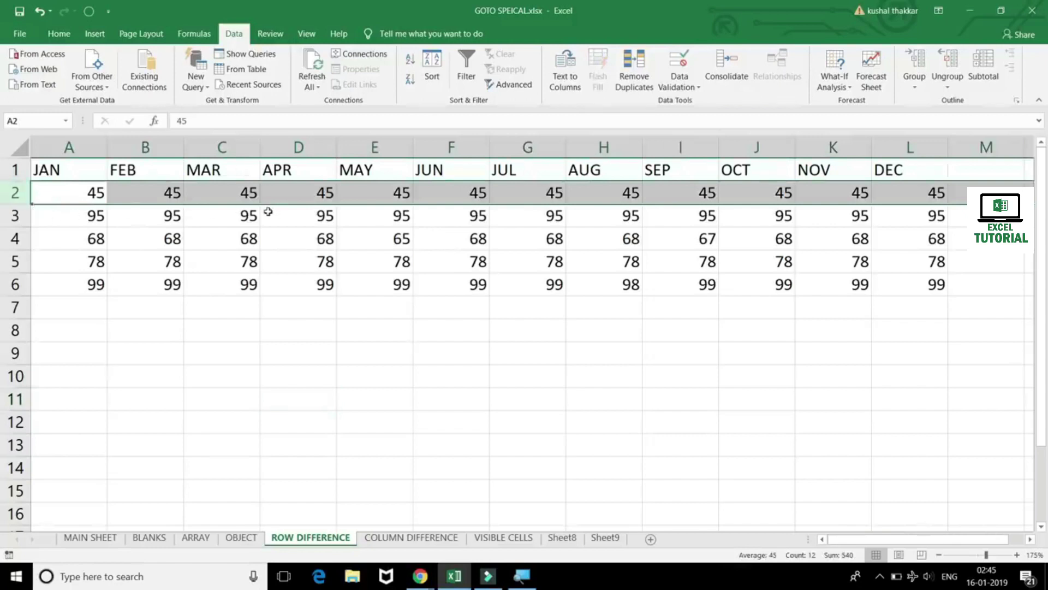
click(17, 215)
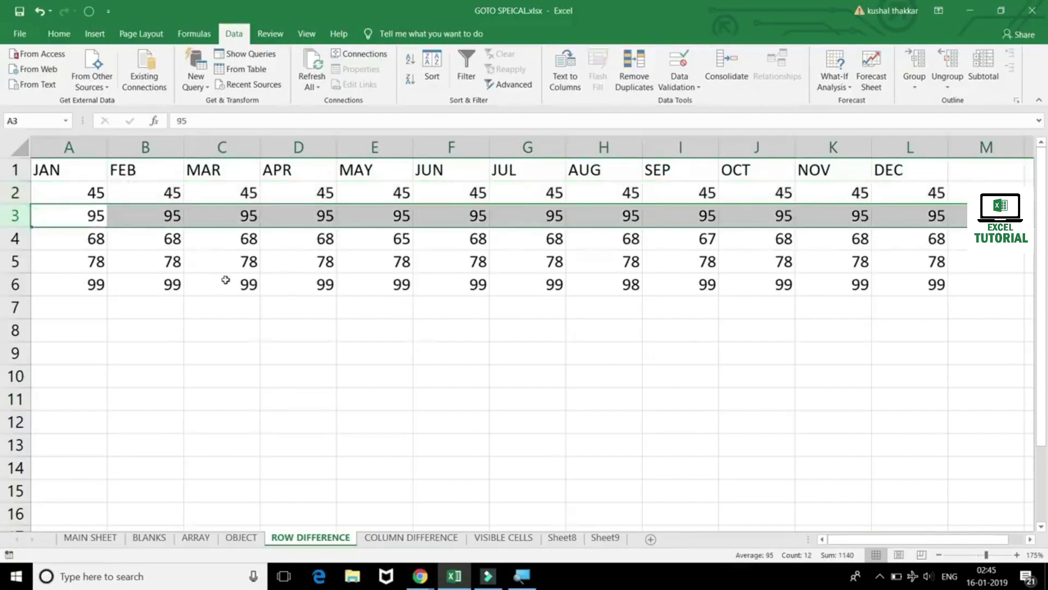
click(248, 263)
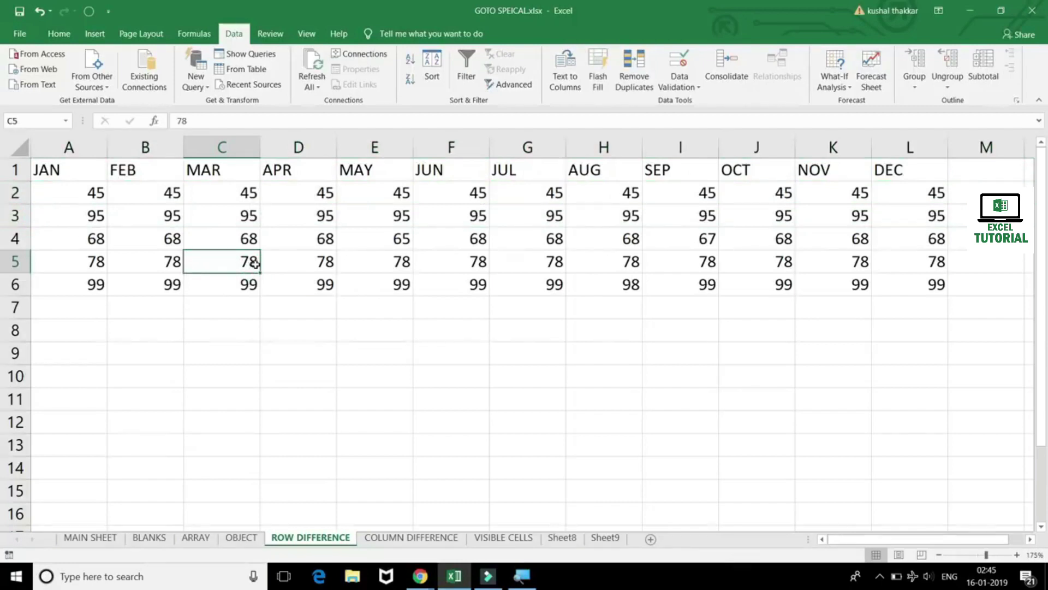
click(289, 232)
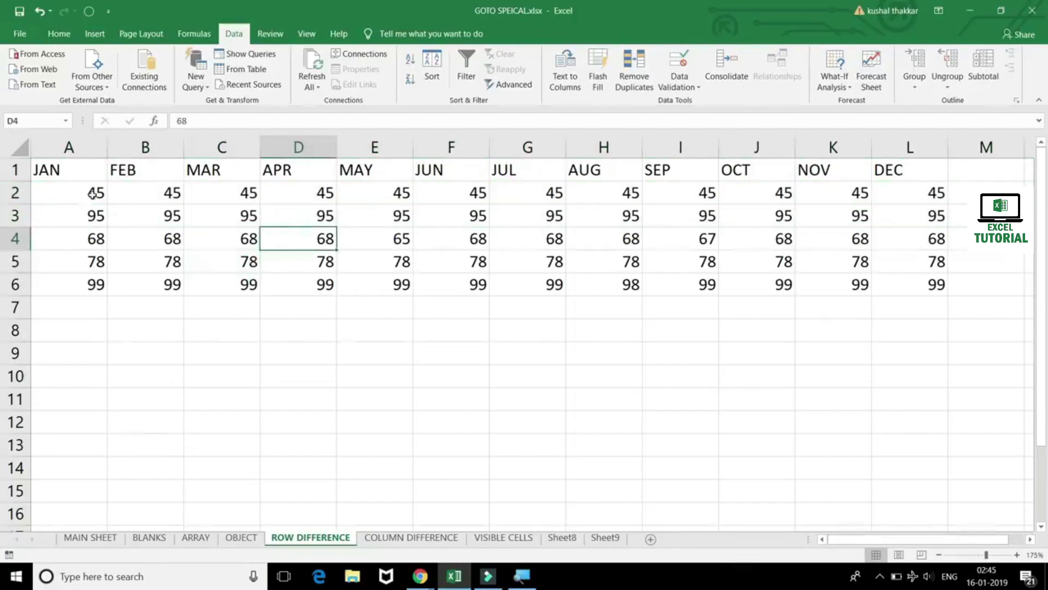
drag(15, 192, 11, 285)
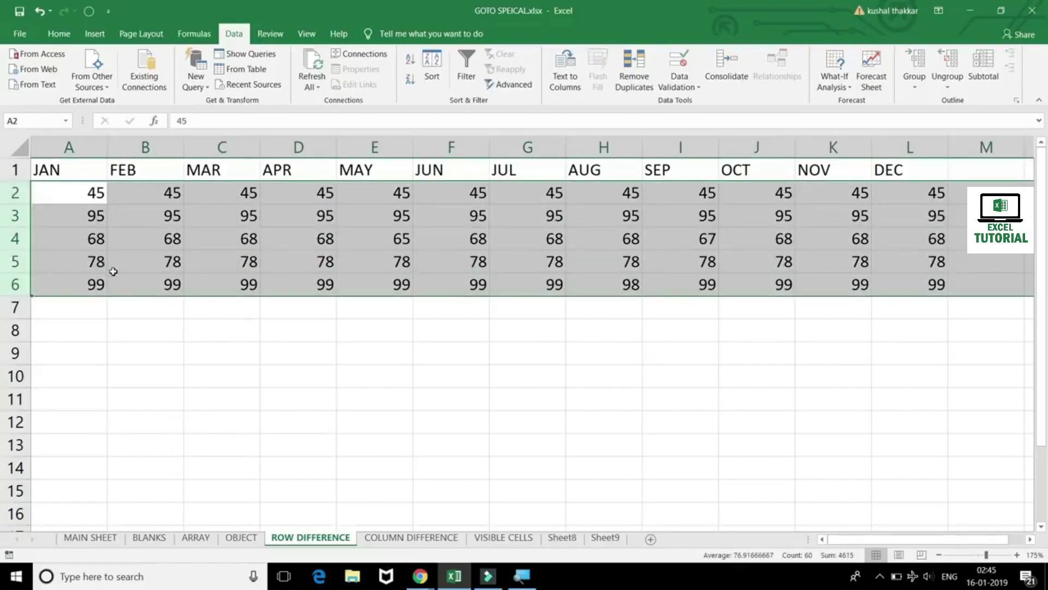
Step: Select the row-difference cells with Go To Special and fill them yellow
key(ctrl+g)
click(355, 382)
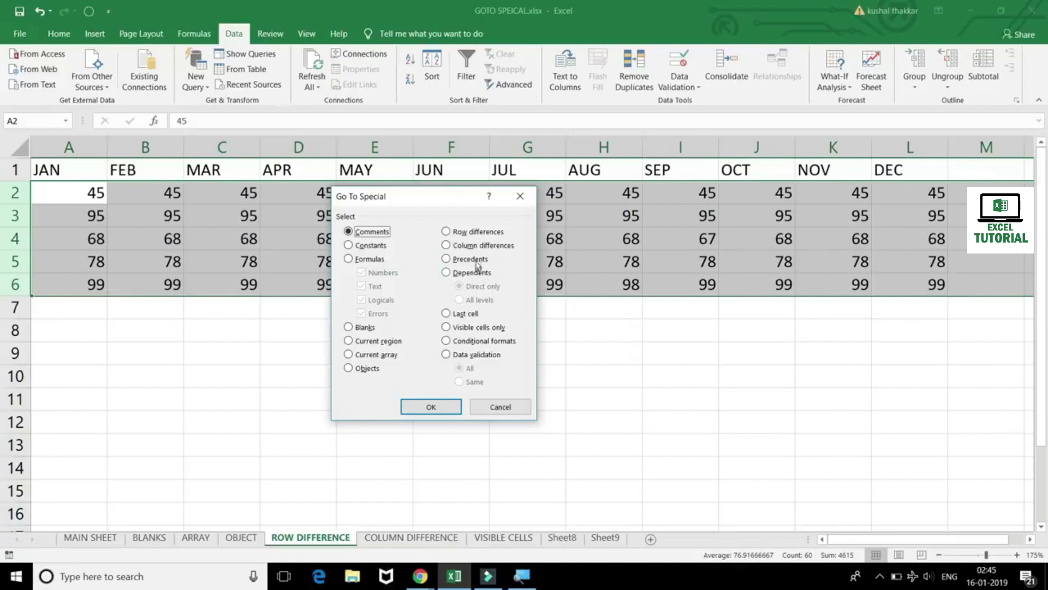
click(470, 236)
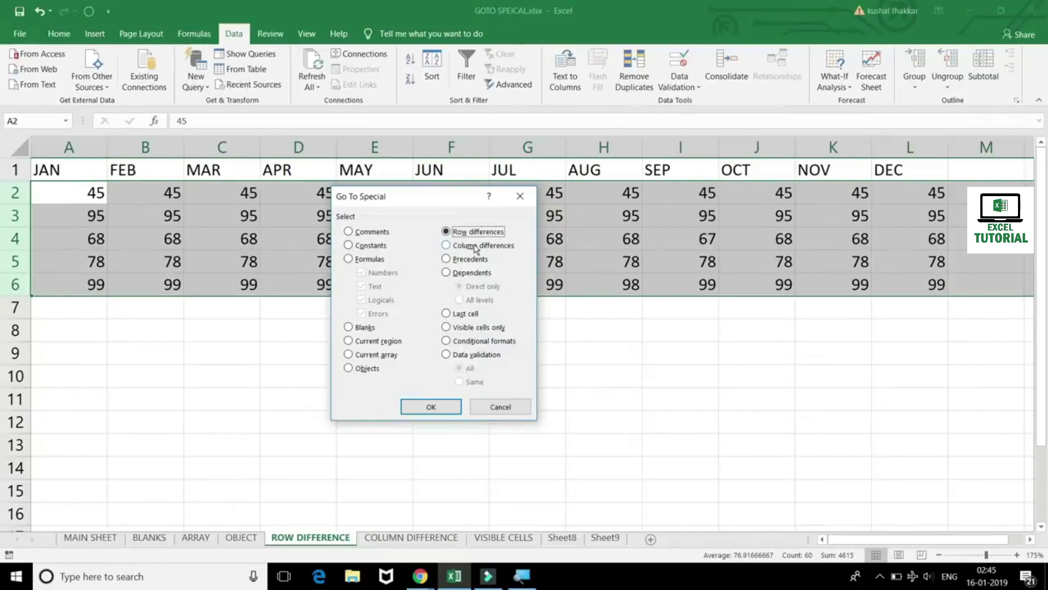
click(432, 407)
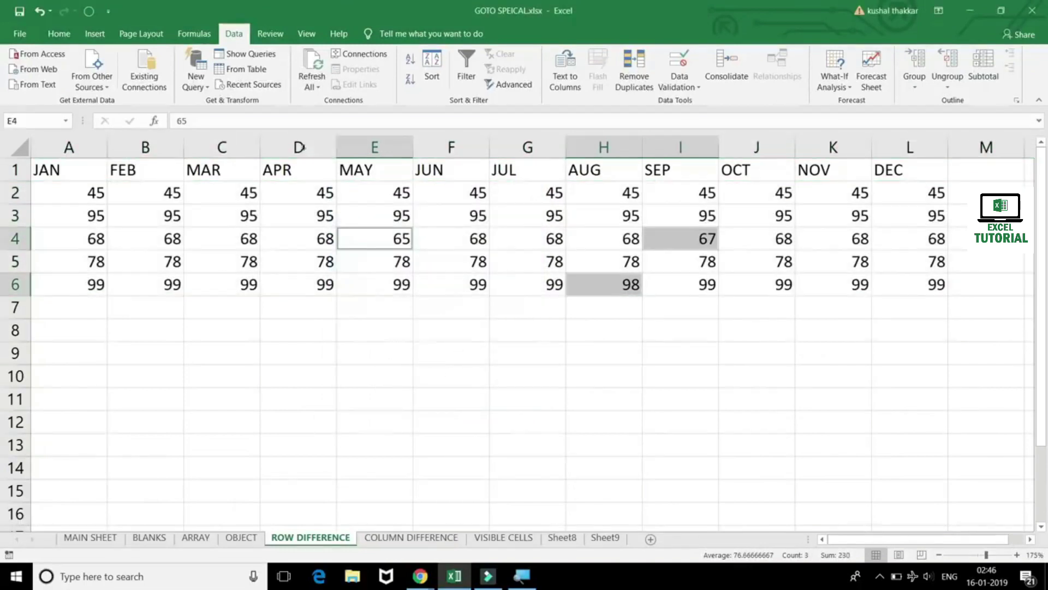
click(59, 33)
click(215, 80)
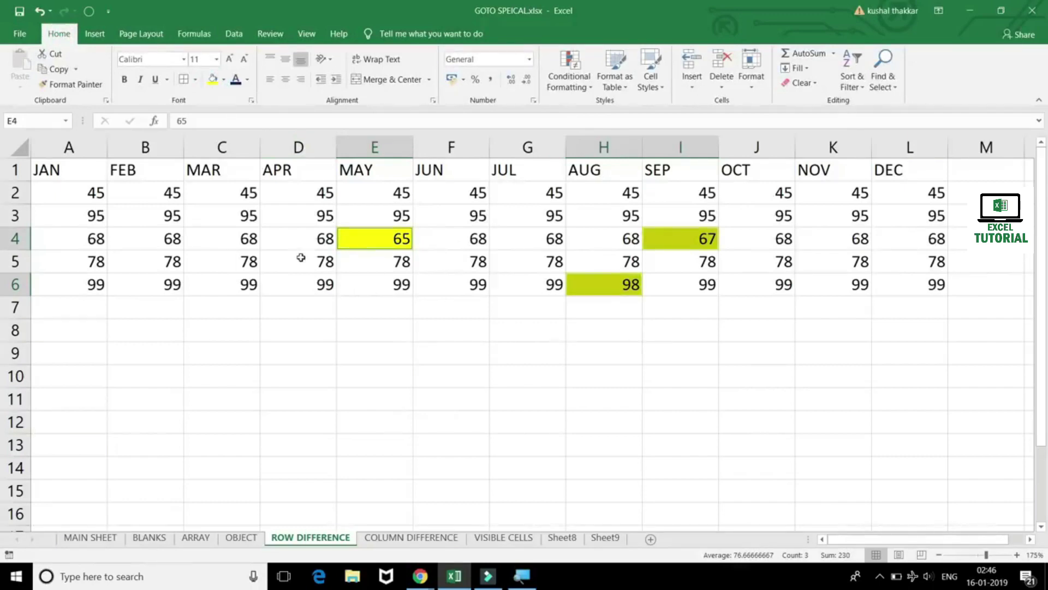
Step: Compare rows 4 and 5, then move to the COLUMN DIFFERENCE sheet
click(14, 238)
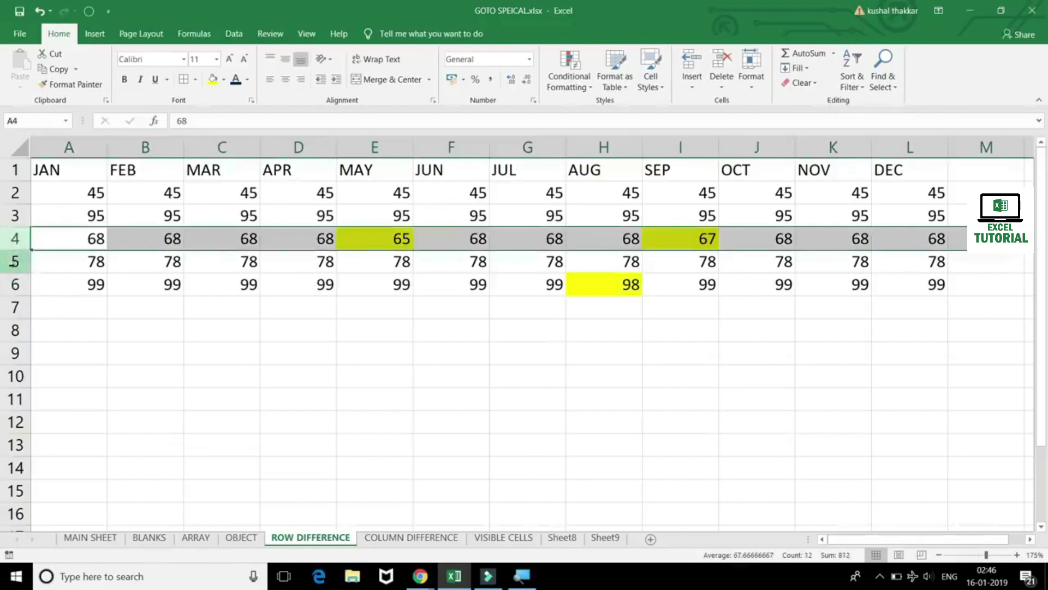
click(16, 261)
drag(61, 262, 633, 260)
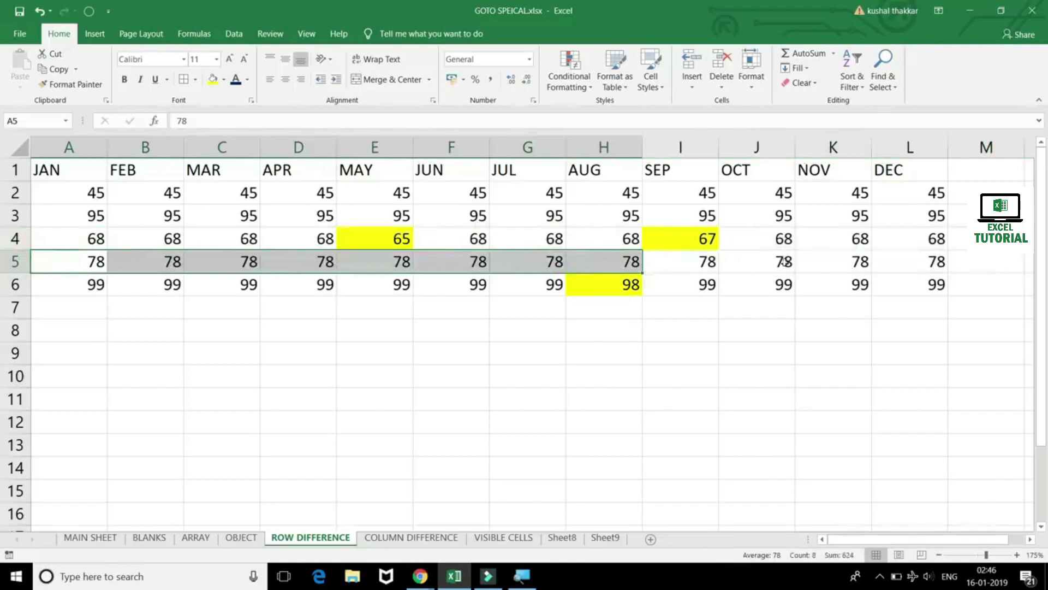
click(14, 239)
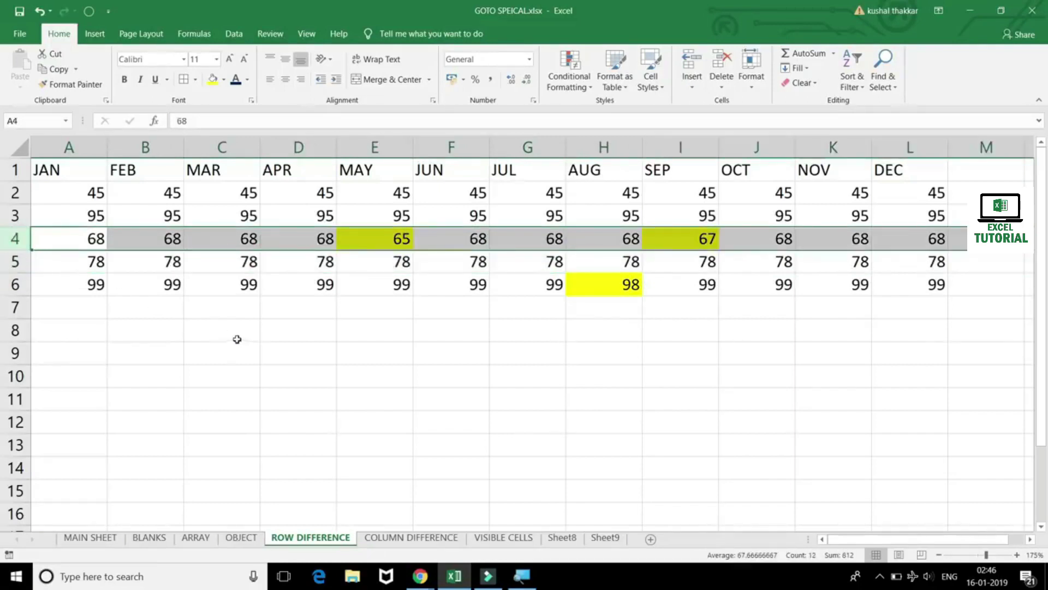
click(407, 538)
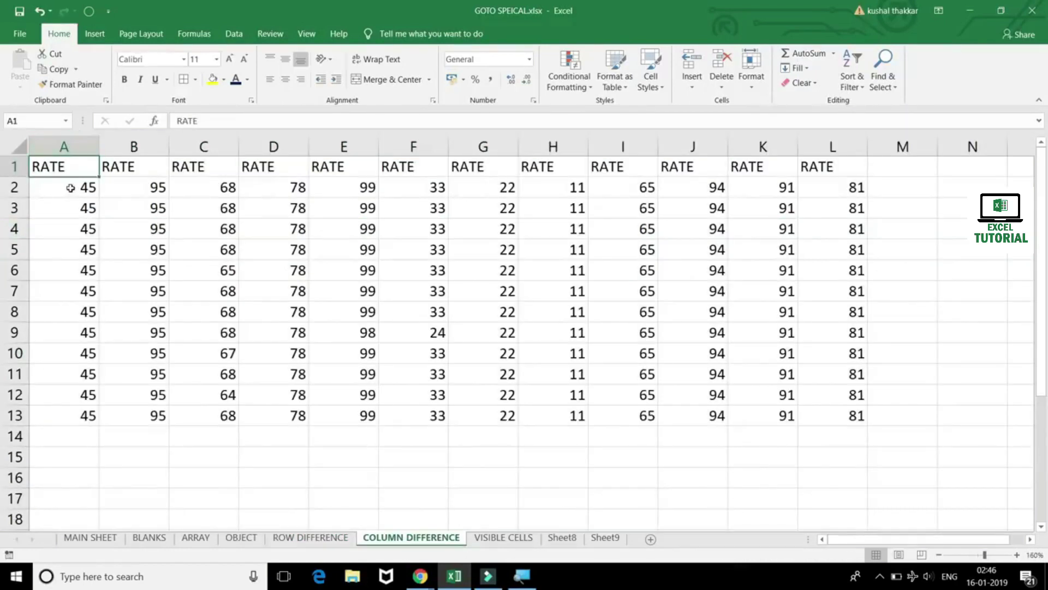
Step: Select A2:L13, pick Column differences in Go To Special, and fill those cells red
drag(70, 187, 831, 408)
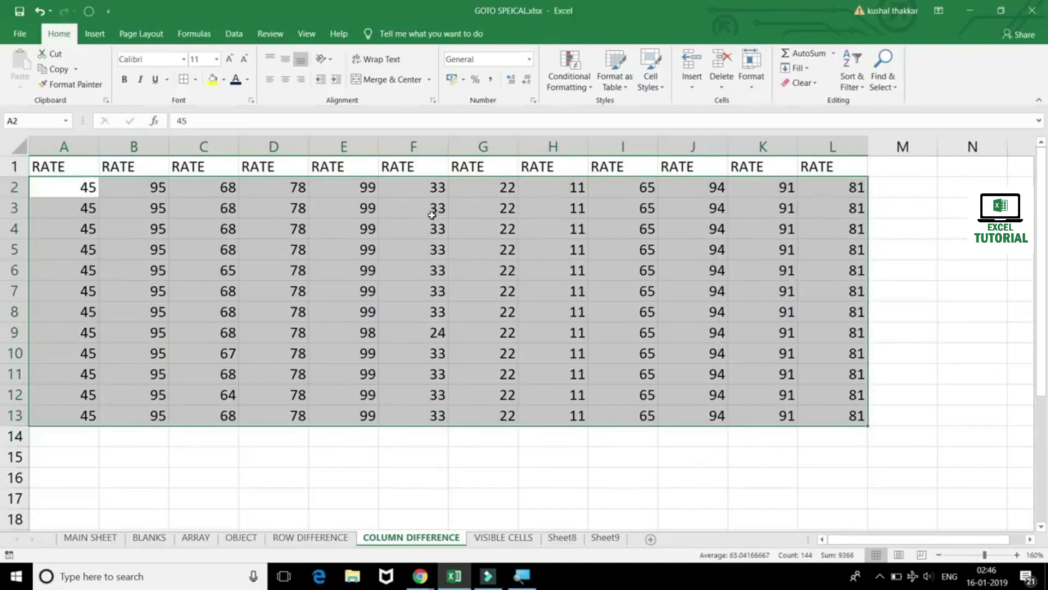
key(F5)
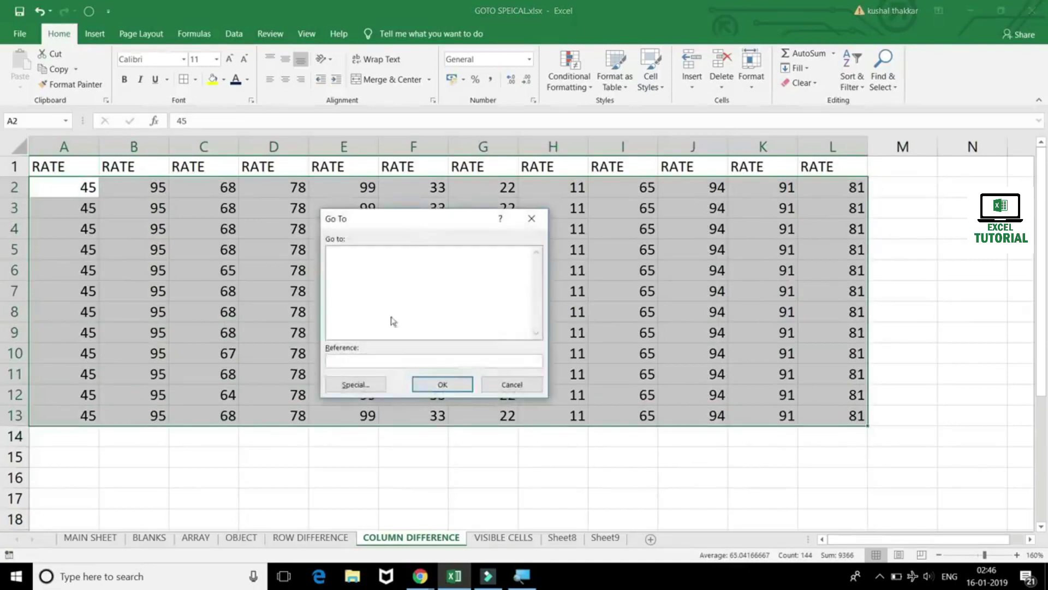
click(373, 384)
click(484, 245)
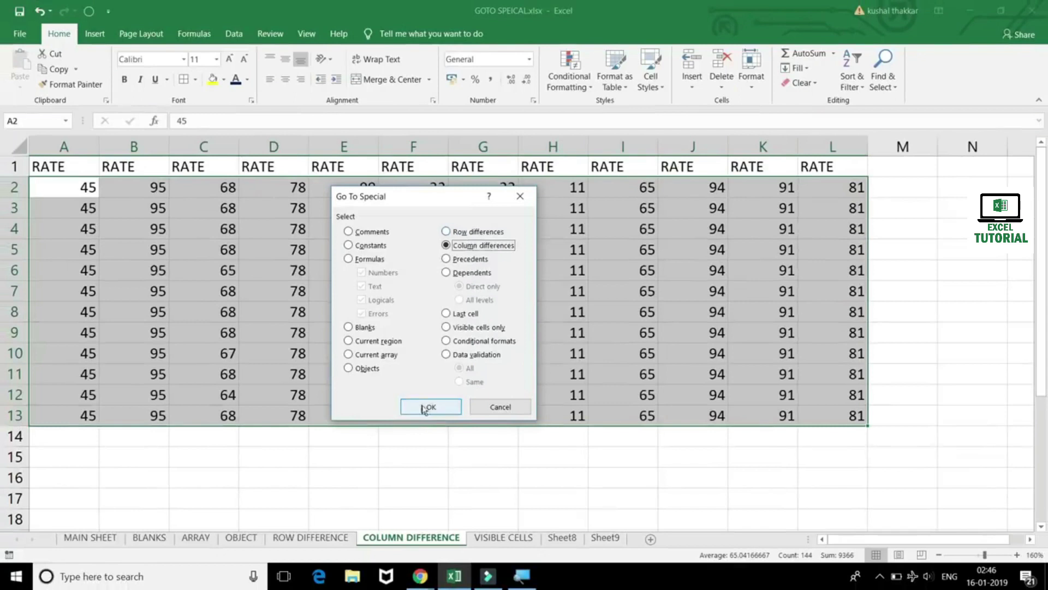
click(425, 406)
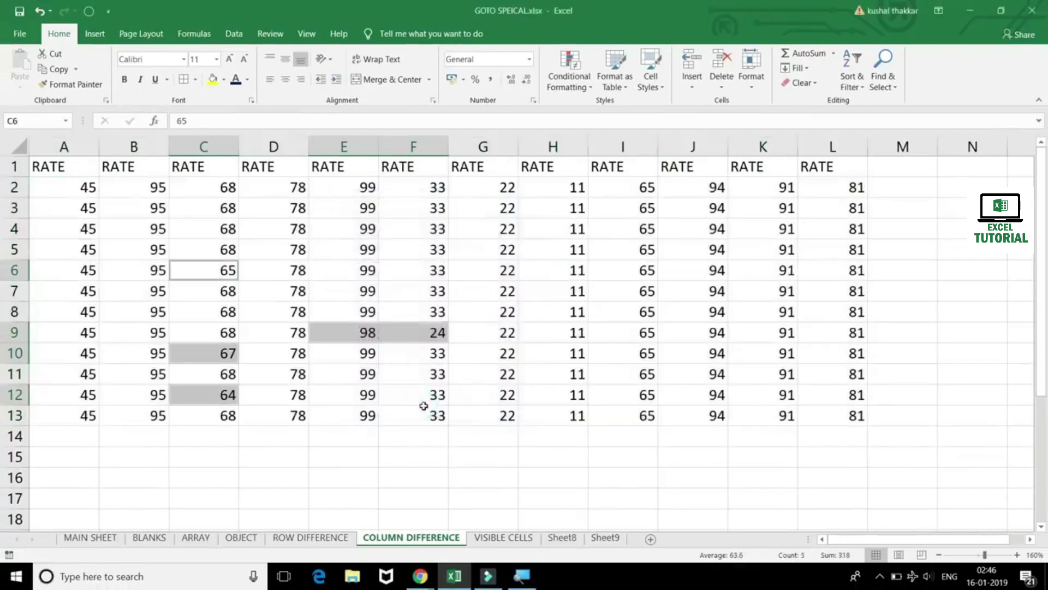
click(222, 80)
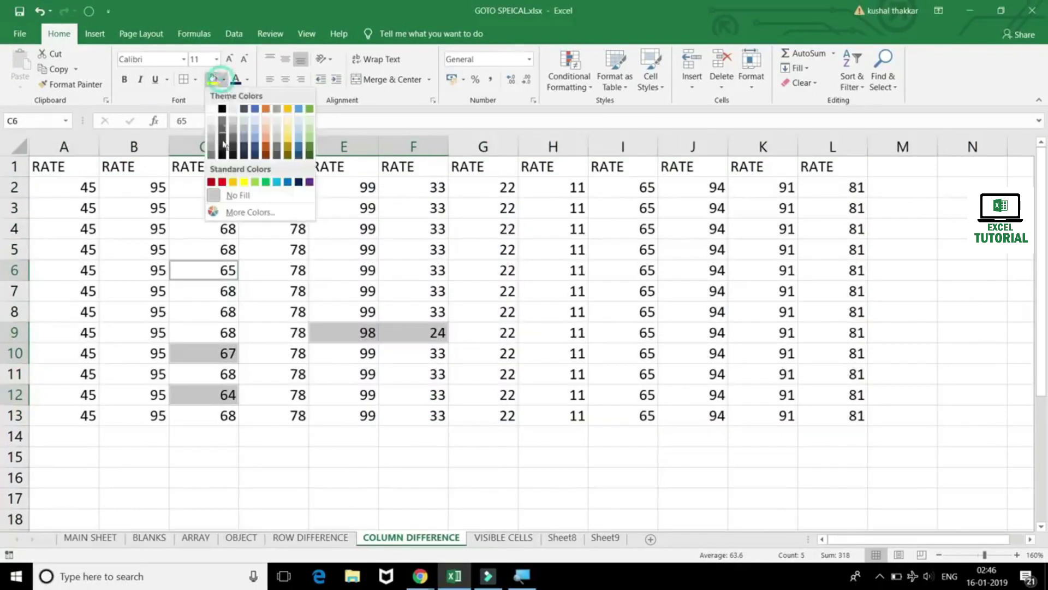
click(223, 182)
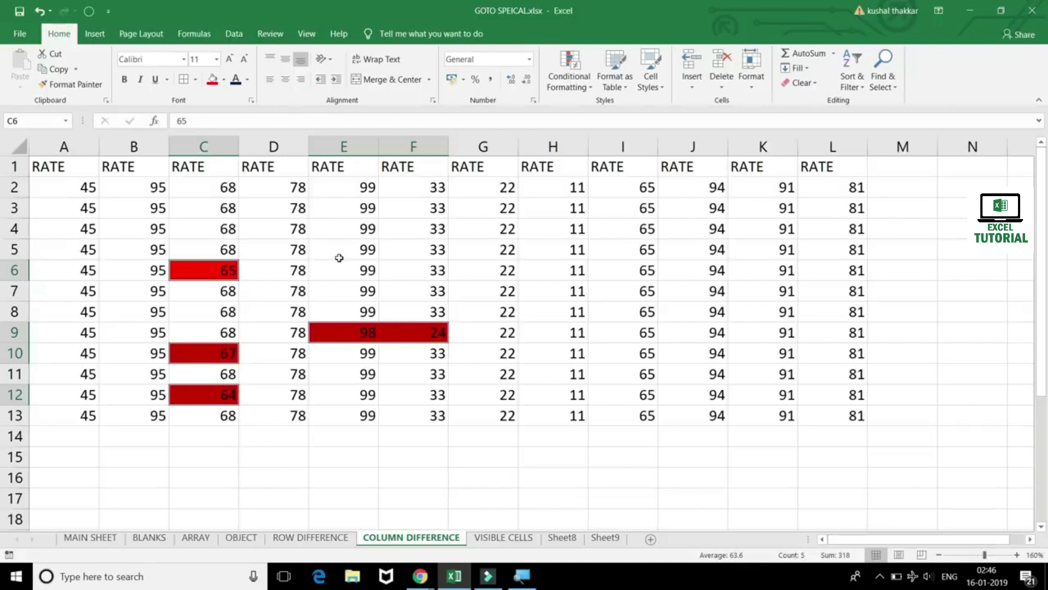
Step: From a single table cell, reopen Go To Special and cancel it, then move to Sheet9
click(339, 257)
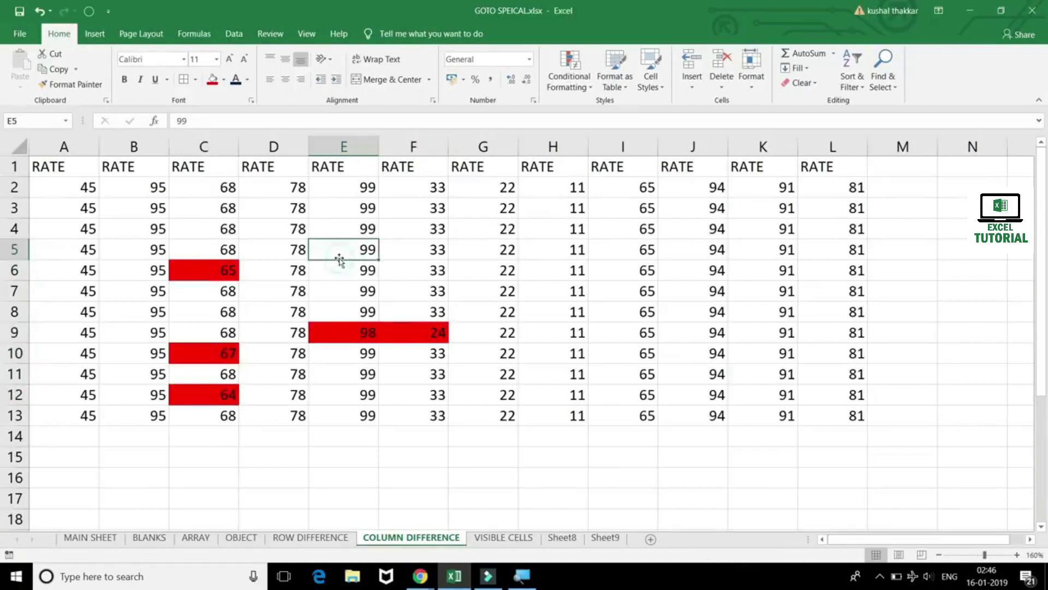
click(483, 374)
key(ctrl+g)
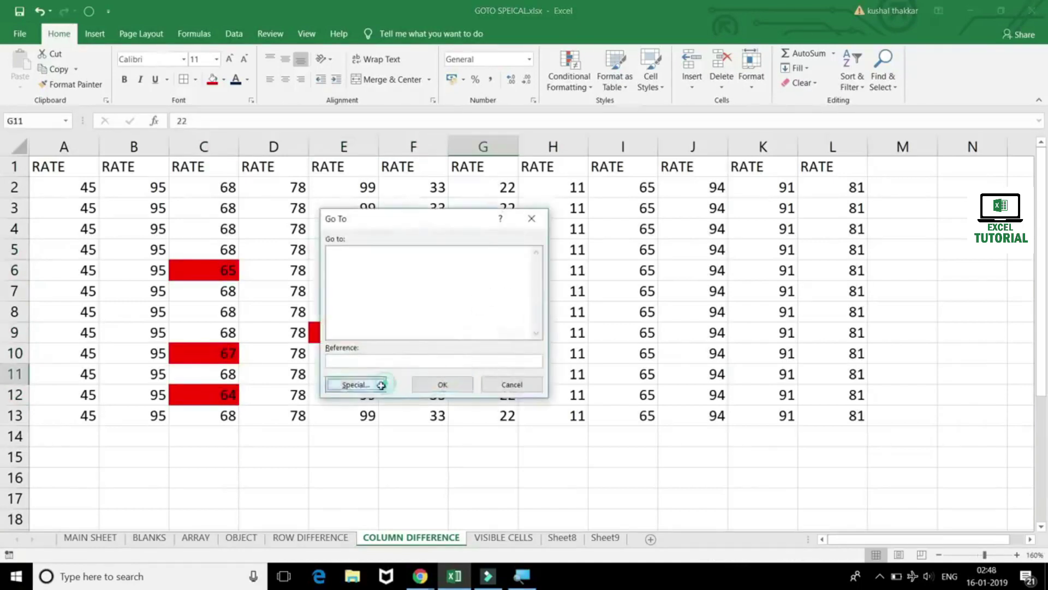
click(367, 401)
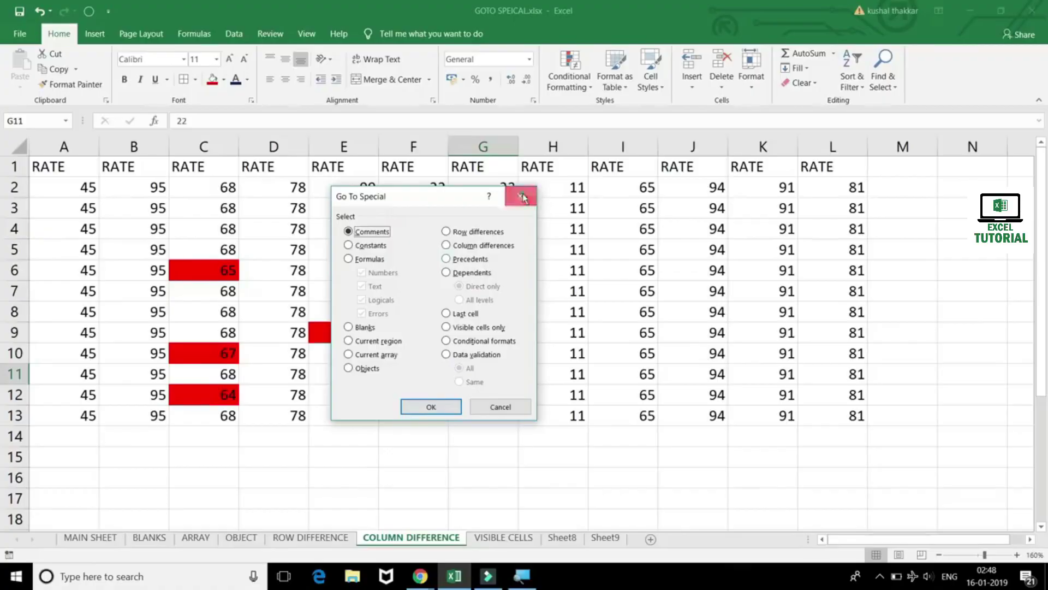
click(524, 197)
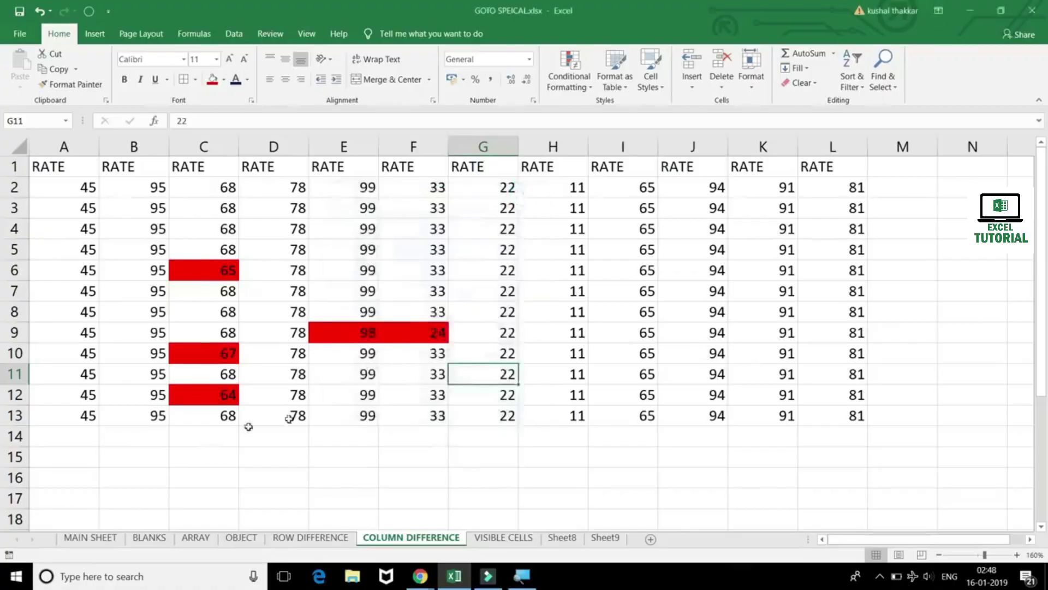
click(605, 538)
Step: Add a new worksheet and enter 25, 35 and 12 in C4:C6
click(649, 539)
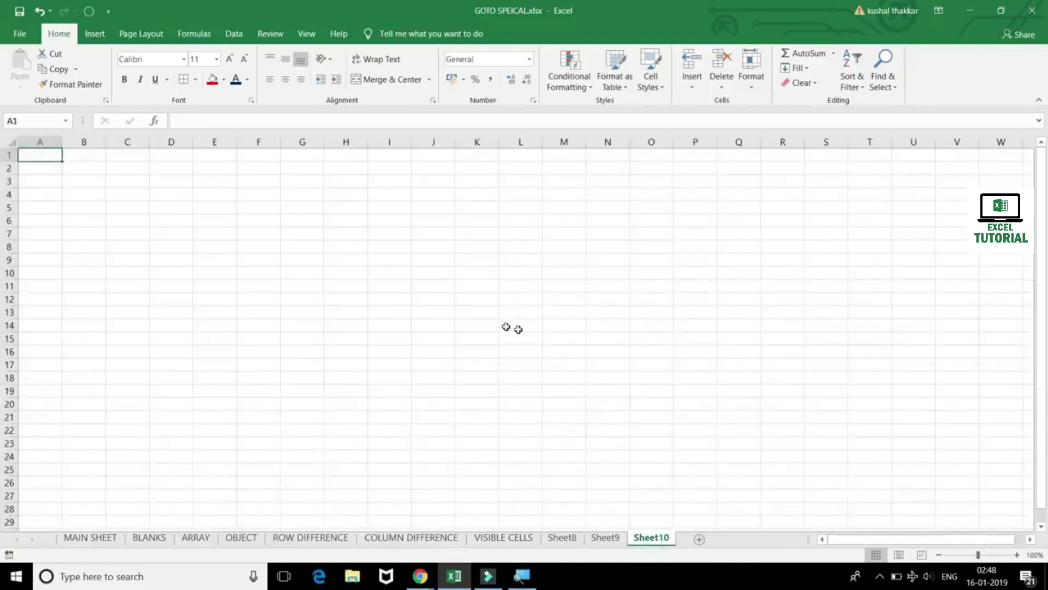
ctrl+scroll(442, 312, up, 2)
ctrl+scroll(353, 276, up, 2)
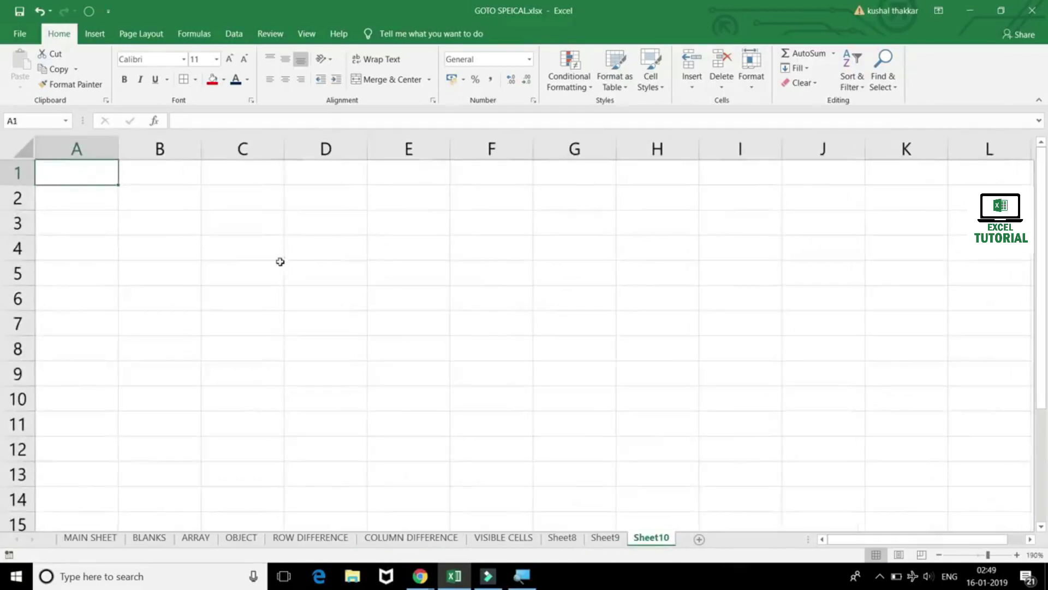
click(280, 257)
text(25)
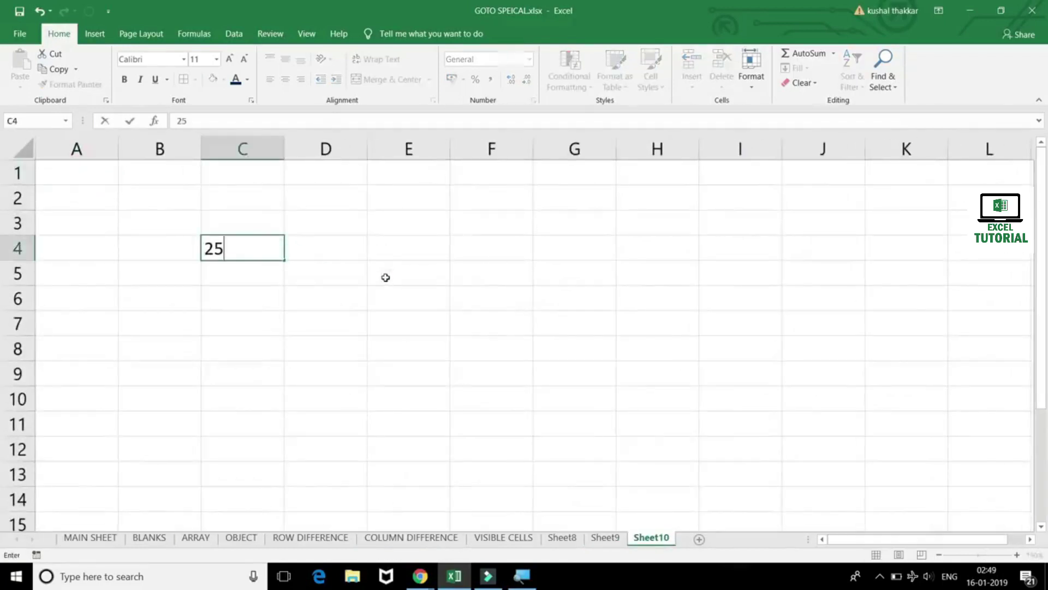
key(Return)
text(35)
key(Return)
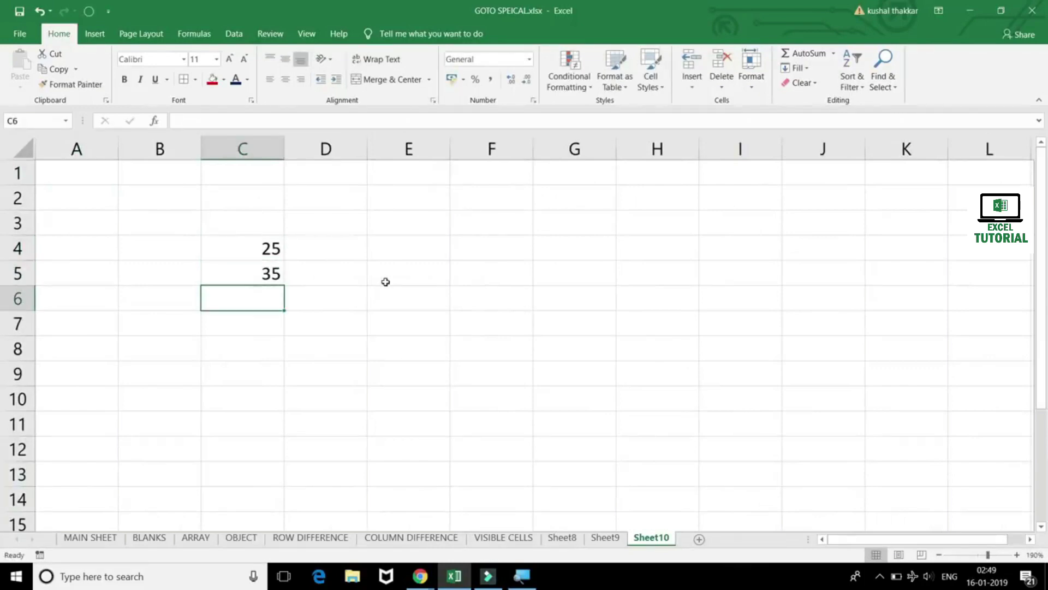
text(12)
key(Return)
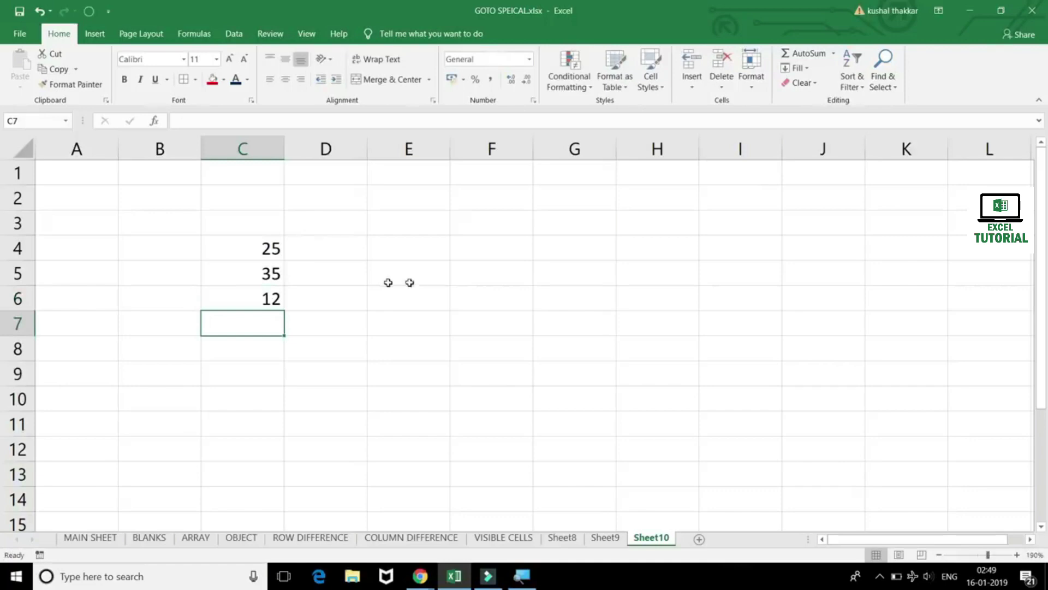
Step: Enter 65 and 45 in D4:D5
click(347, 241)
text(65)
key(Return)
text(45)
key(Return)
Step: Enter =C4+C6+D4 in F4 so it totals 102
click(480, 243)
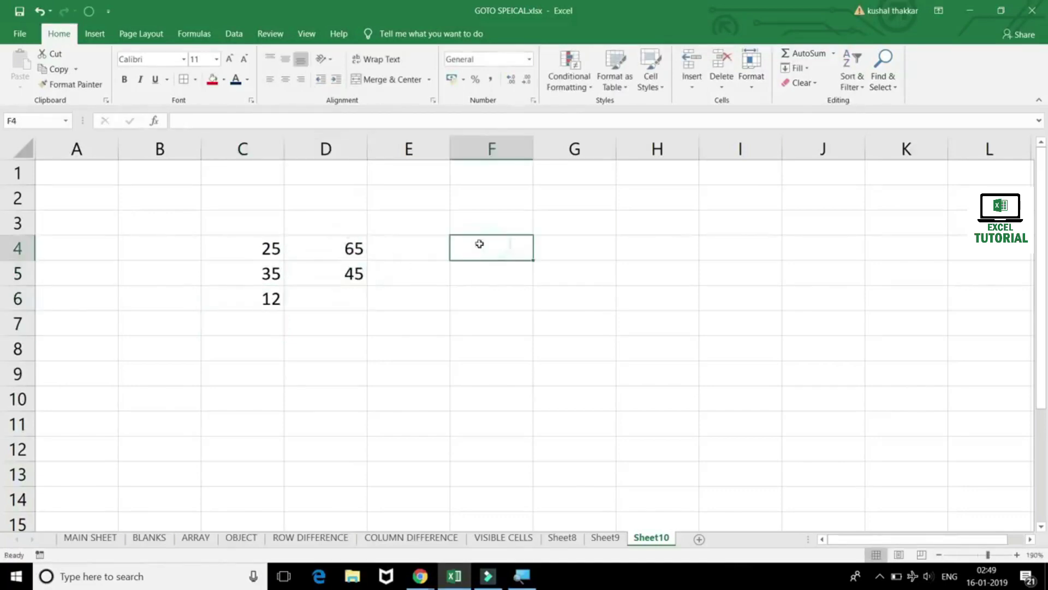
text(=)
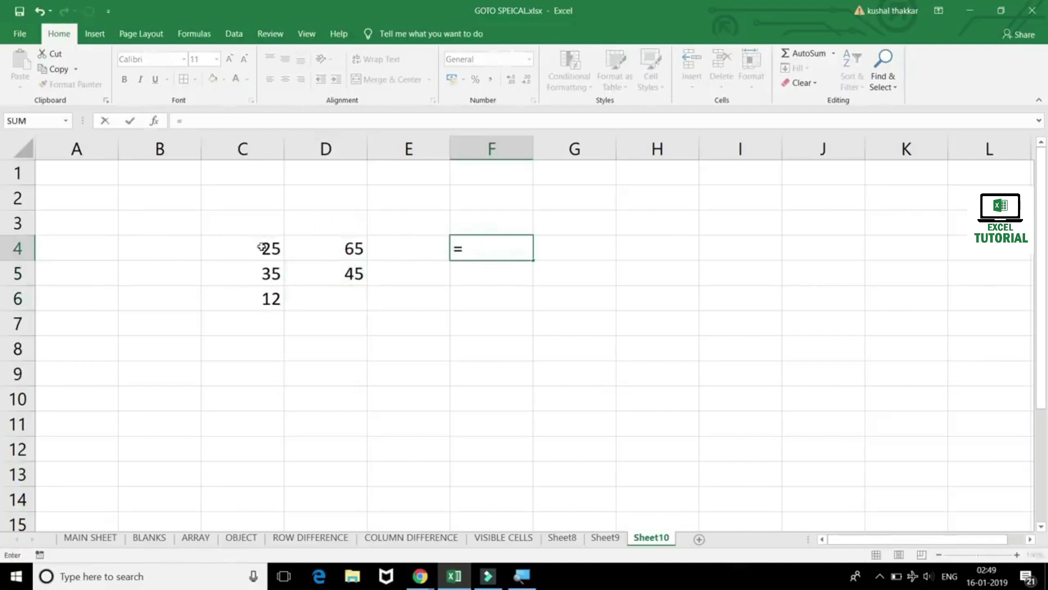
click(264, 245)
text(+)
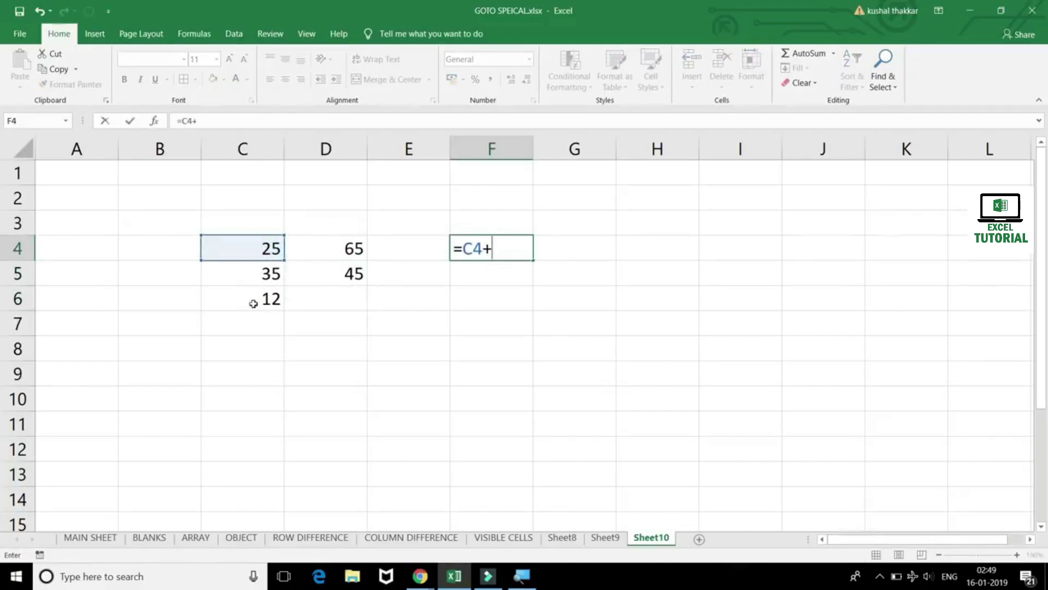
click(253, 301)
text(+)
click(325, 248)
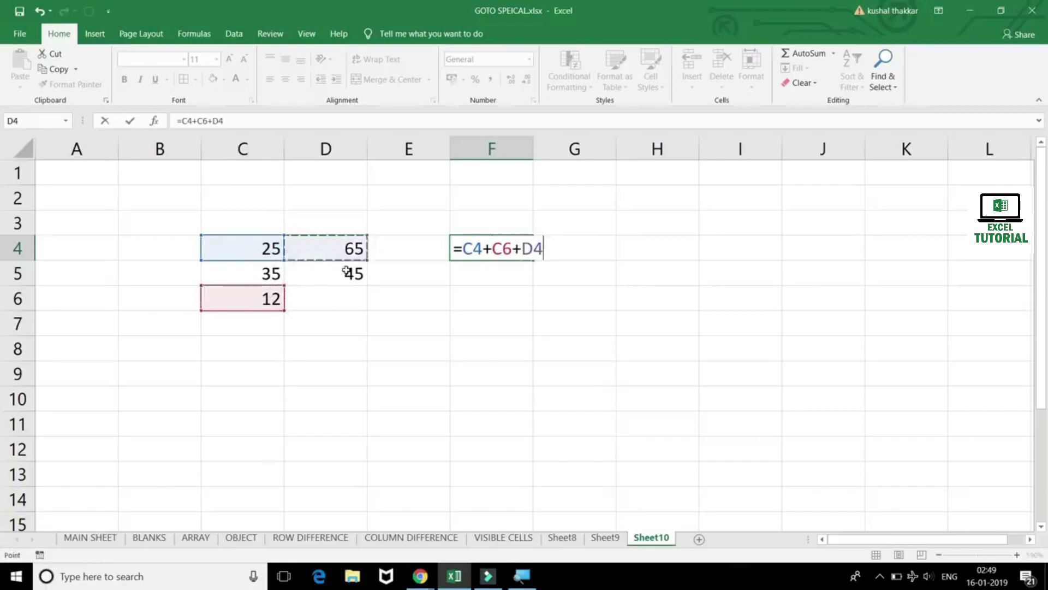
key(Return)
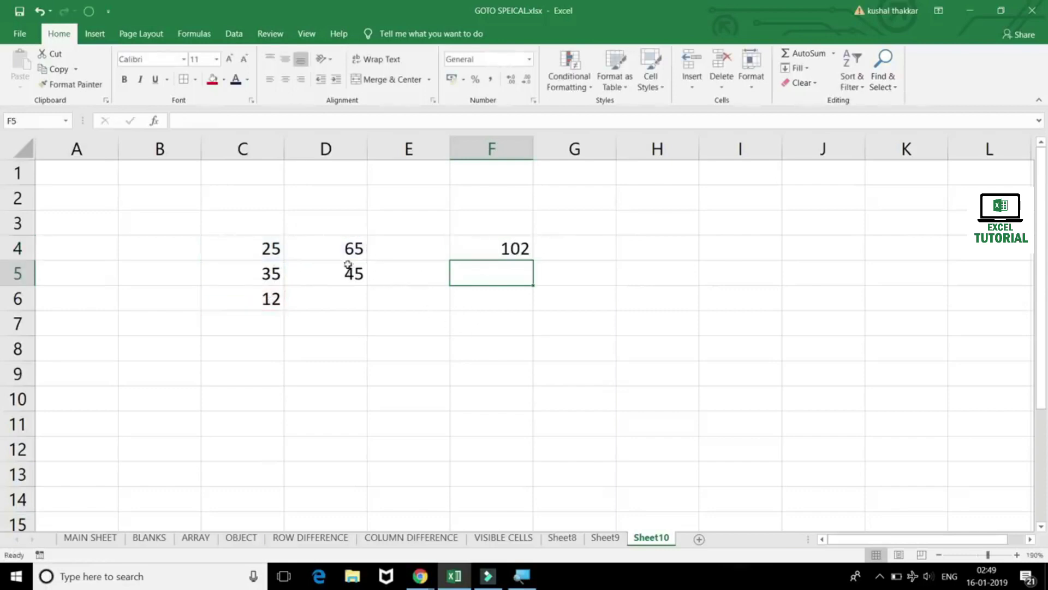
click(495, 248)
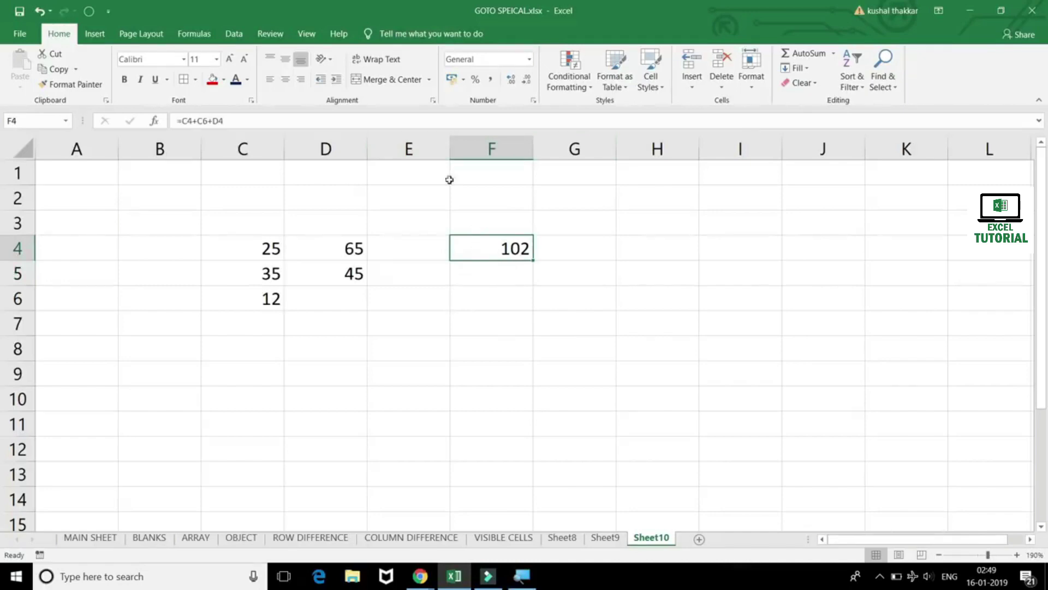
Step: Trace F4's precedents from the Formulas tab, then remove the arrows
click(194, 33)
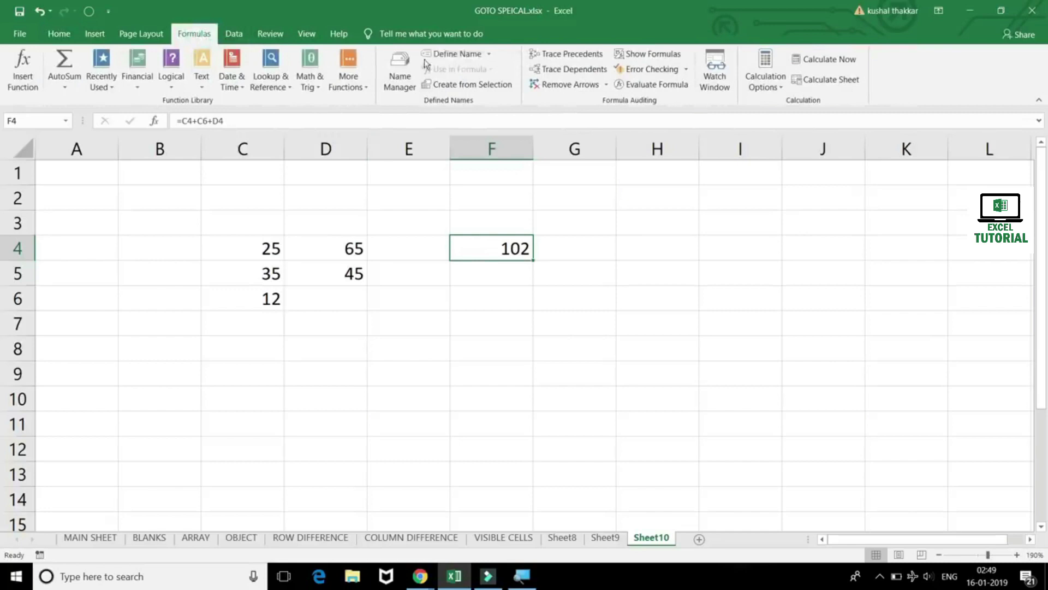
click(568, 53)
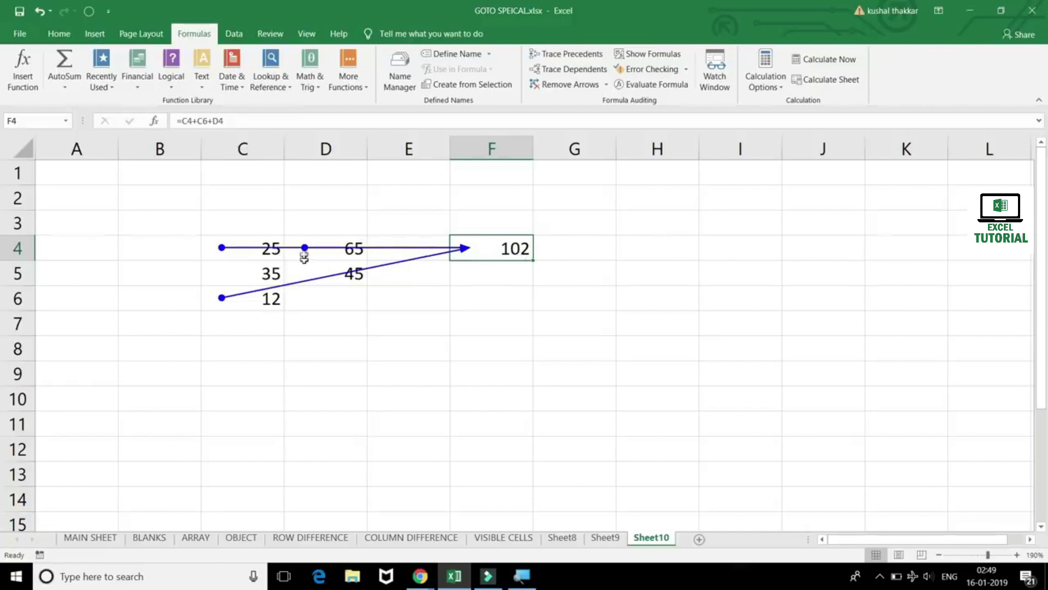
click(540, 86)
Step: Trace the dependents of C4 and then C6, removing the arrows after each
click(243, 246)
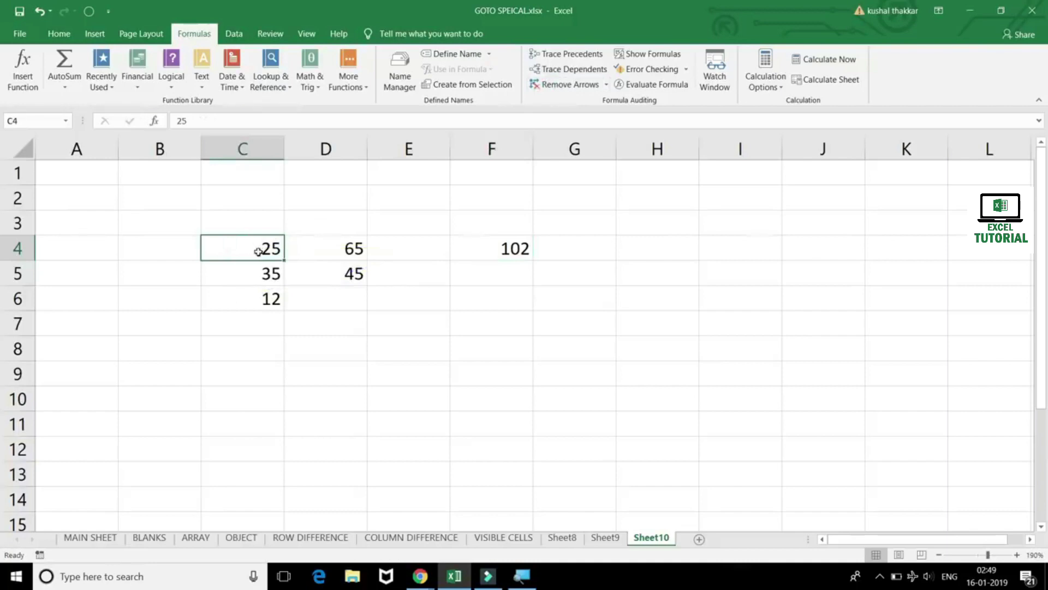
click(240, 297)
click(252, 247)
click(561, 73)
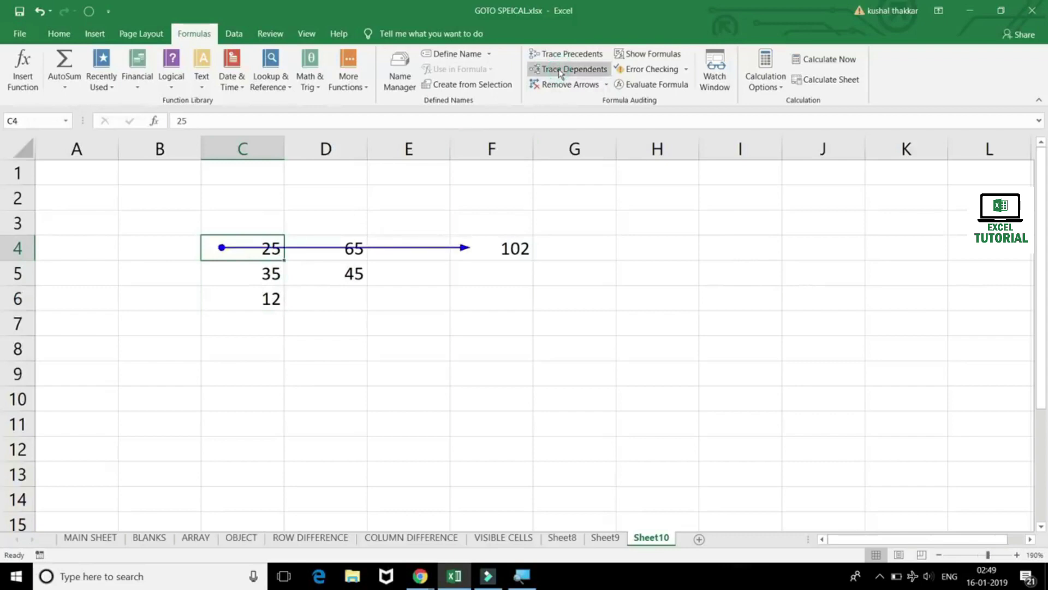
click(568, 84)
click(240, 300)
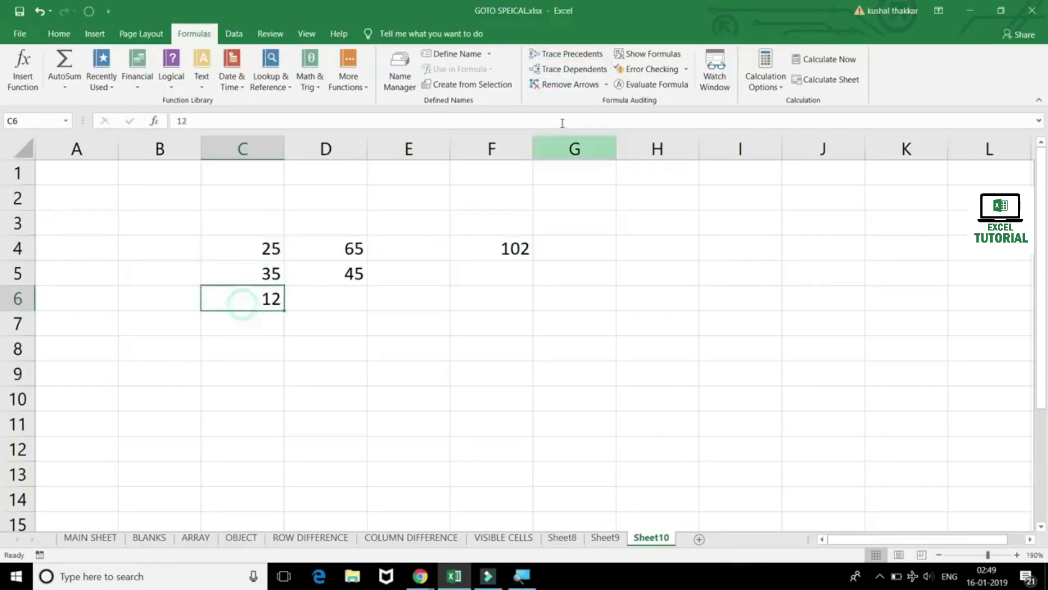
click(564, 68)
click(565, 84)
Step: Check D5's dependents, dismiss the no-dependents warning, and reselect F4
click(351, 244)
click(328, 273)
click(568, 69)
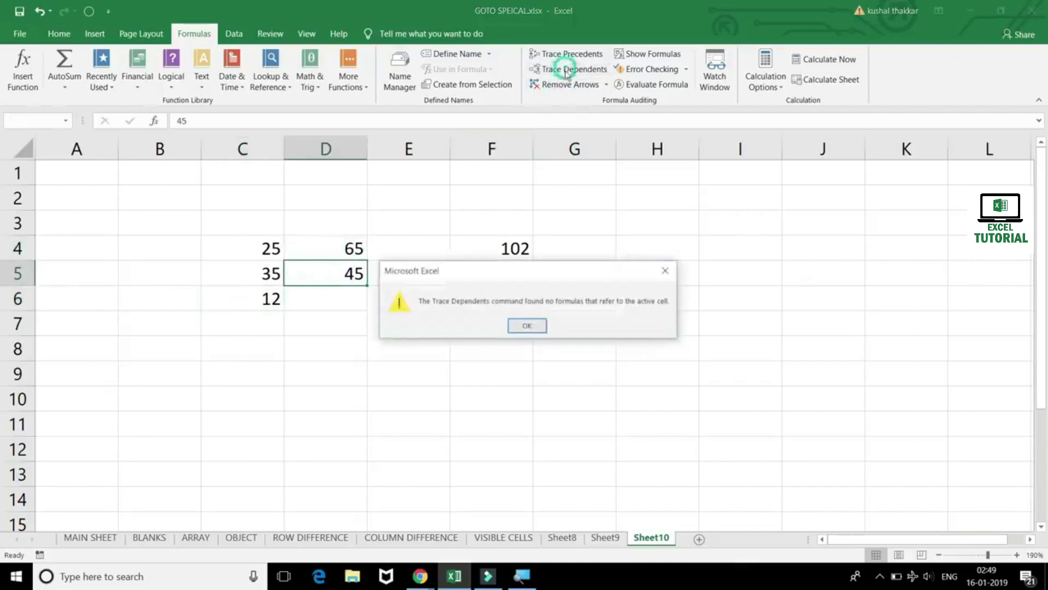
click(526, 327)
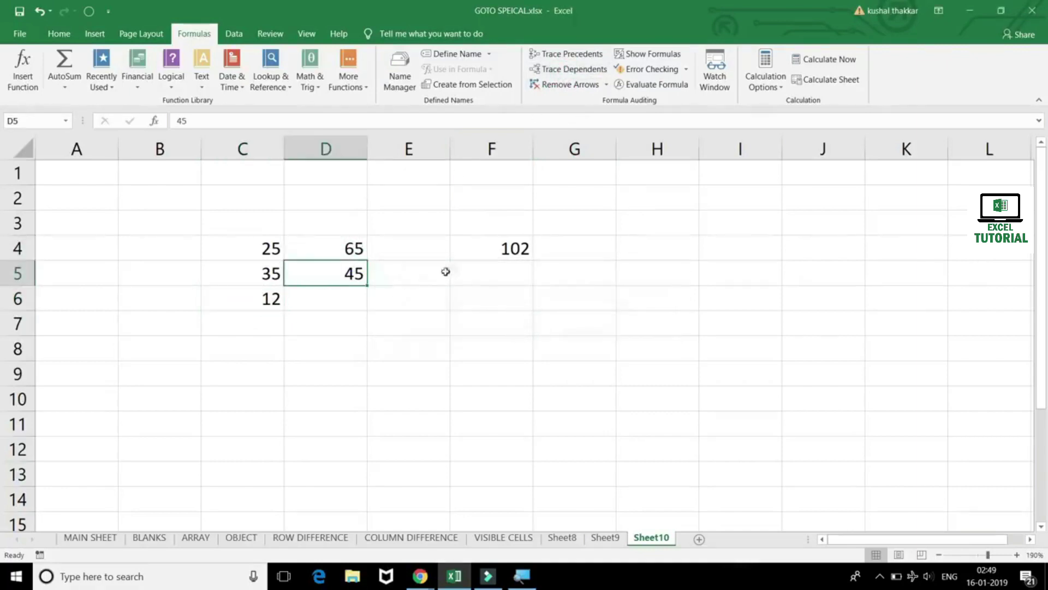
click(489, 248)
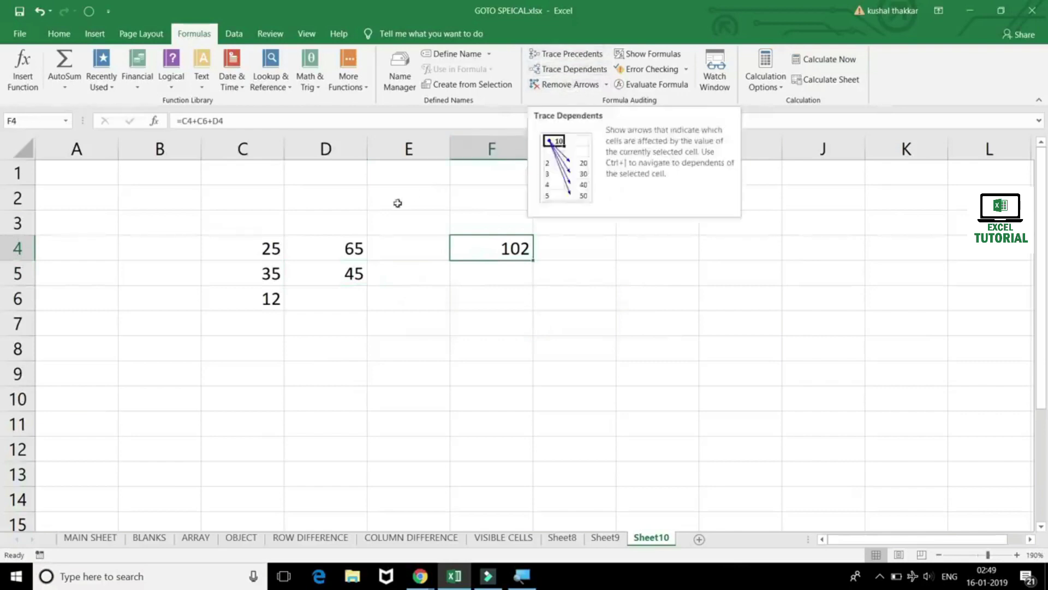
Step: With F4 selected, use Go To Special > Precedents to select C4, D4 and C6
key(F5)
click(364, 387)
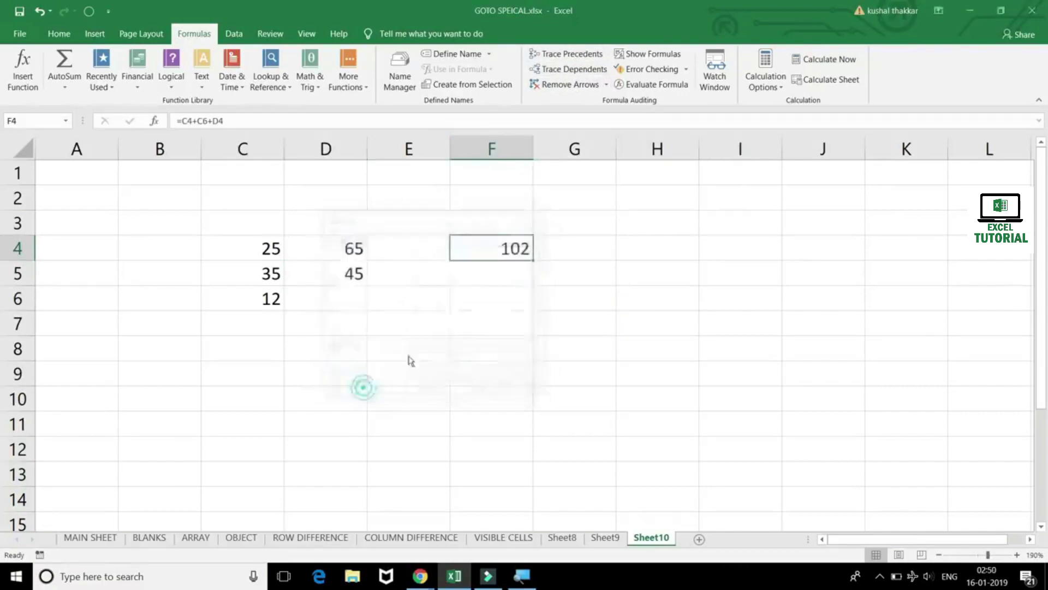
mouse_move(470, 198)
mouse_down()
mouse_move(720, 285)
mouse_move(739, 302)
mouse_up()
click(730, 365)
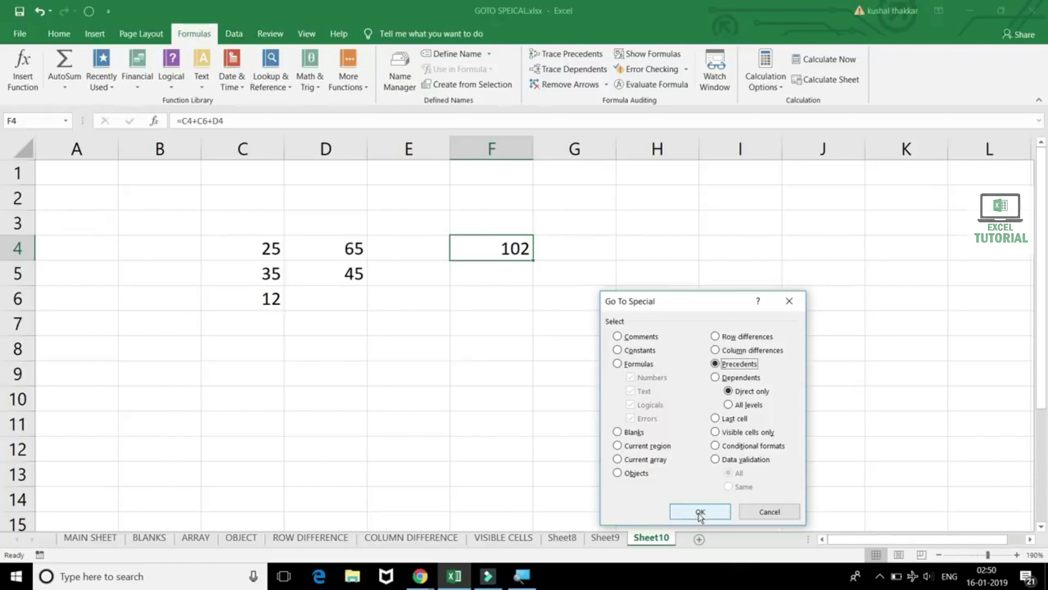
click(701, 516)
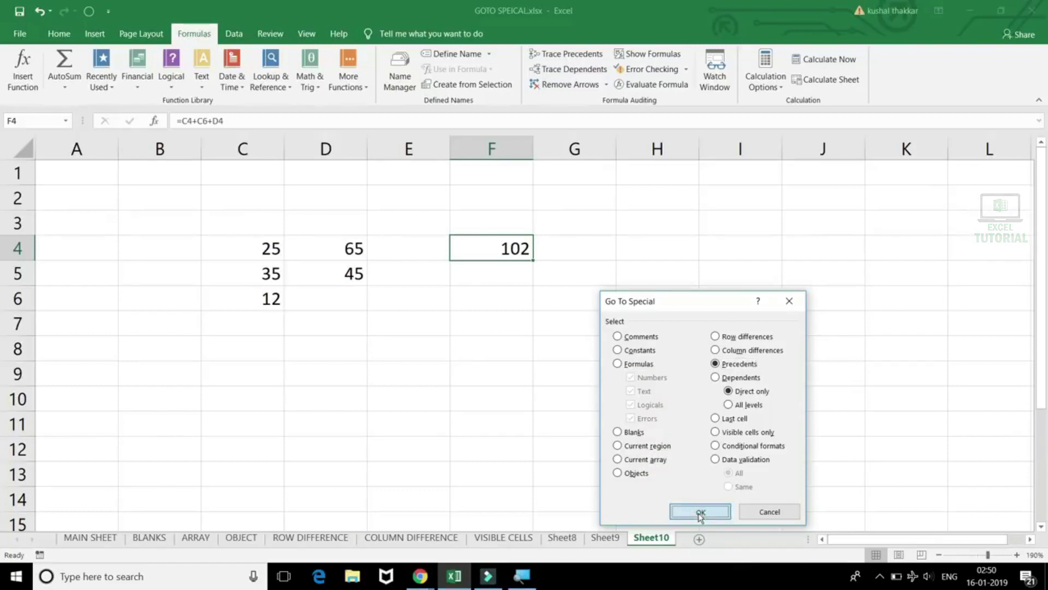
click(701, 513)
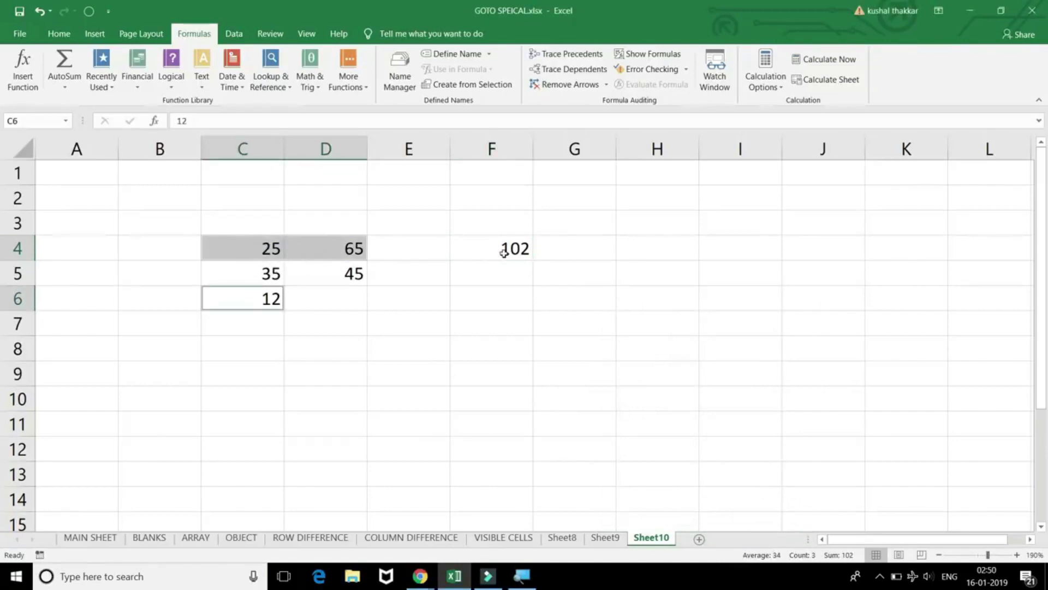
Step: Enter 25 in A5 and 10 in B5
click(148, 280)
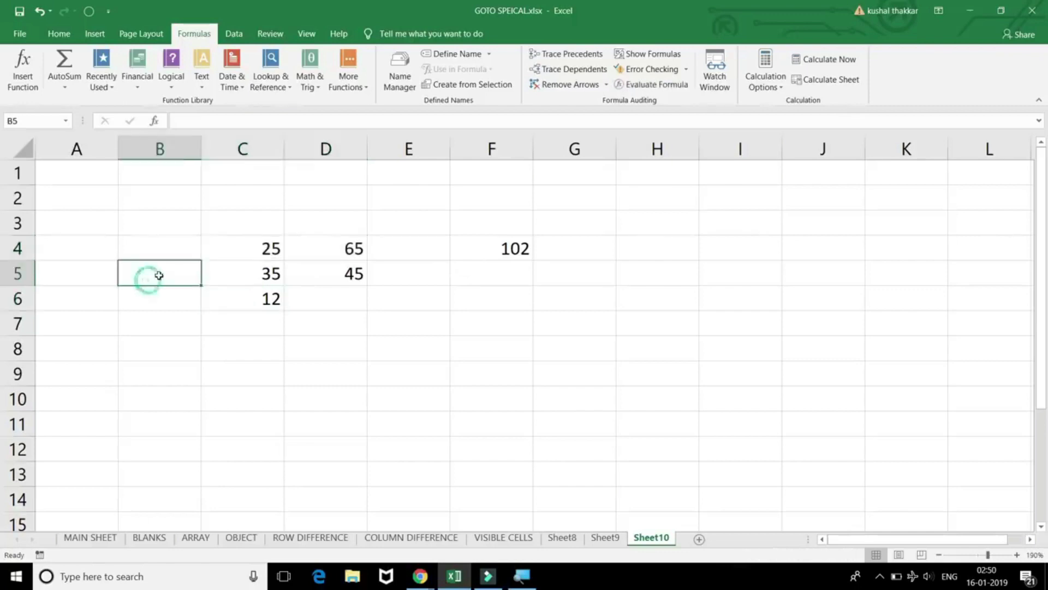
click(109, 275)
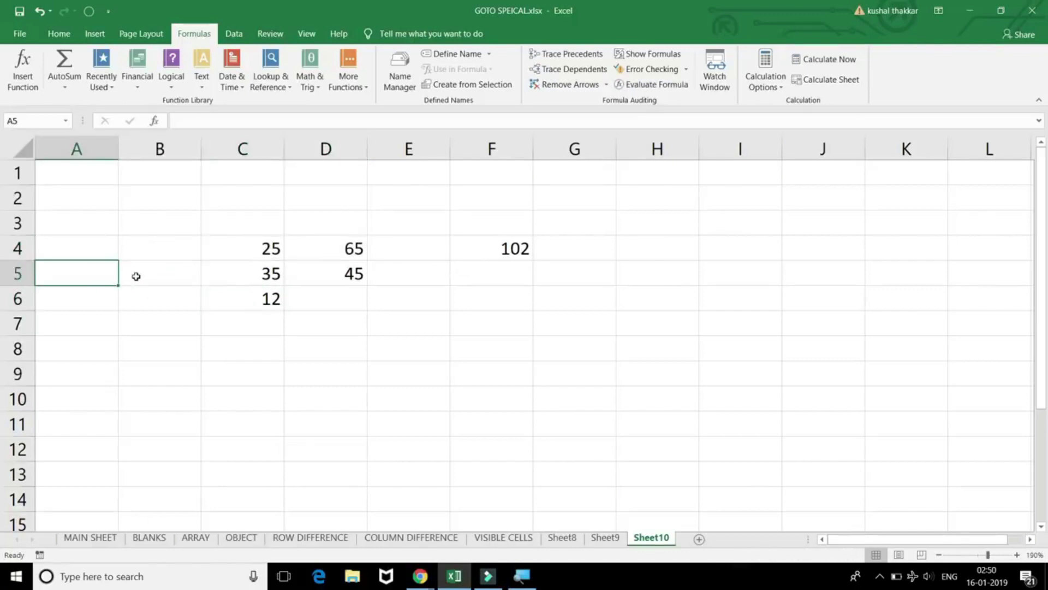
text(25)
click(136, 276)
text(10)
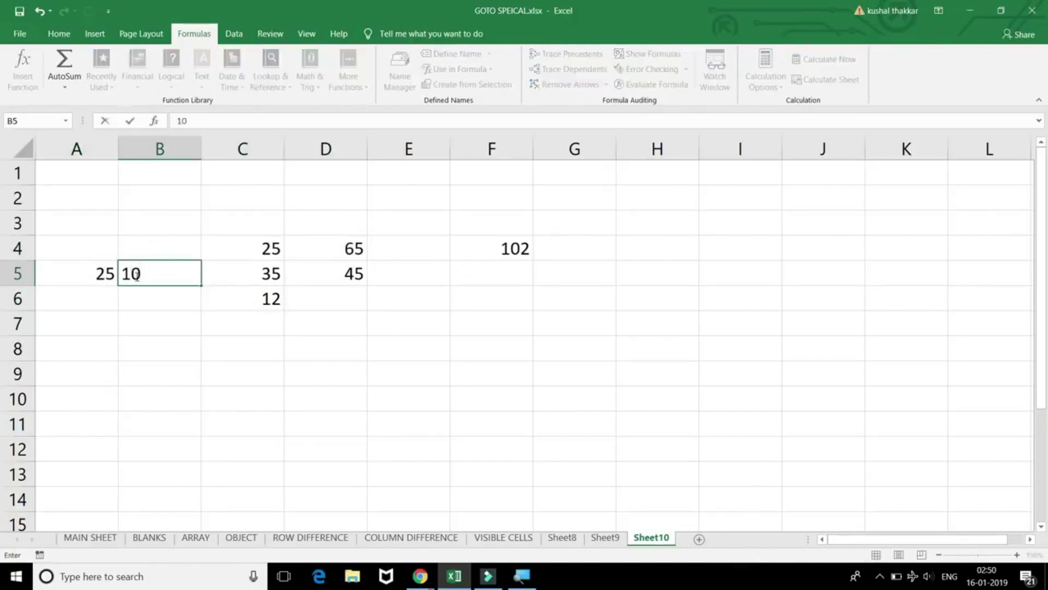
key(Tab)
Step: Replace C4's value with the formula =A5+B5, giving 35
click(219, 255)
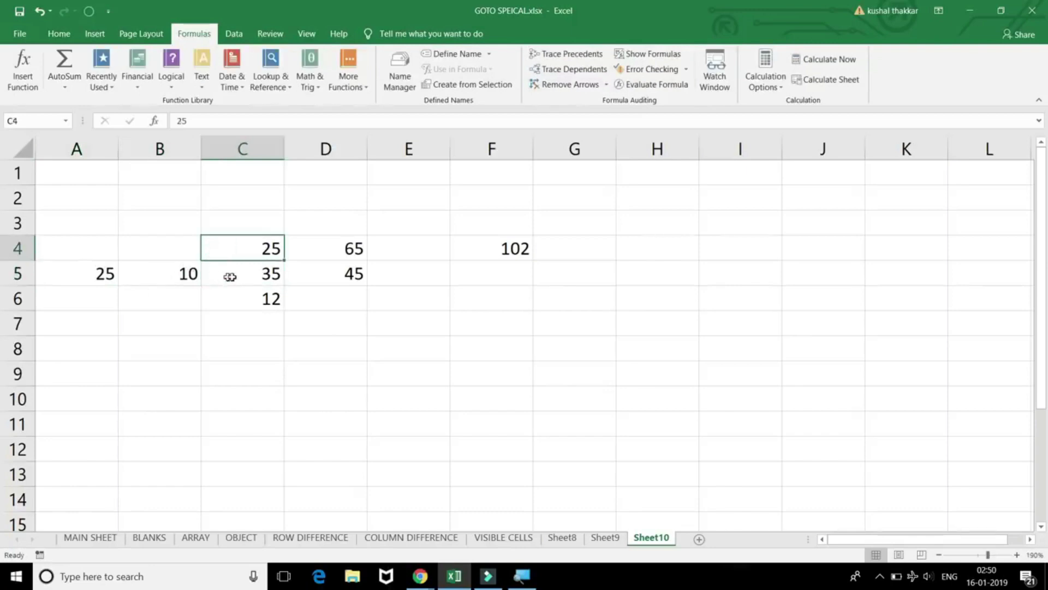
text(=)
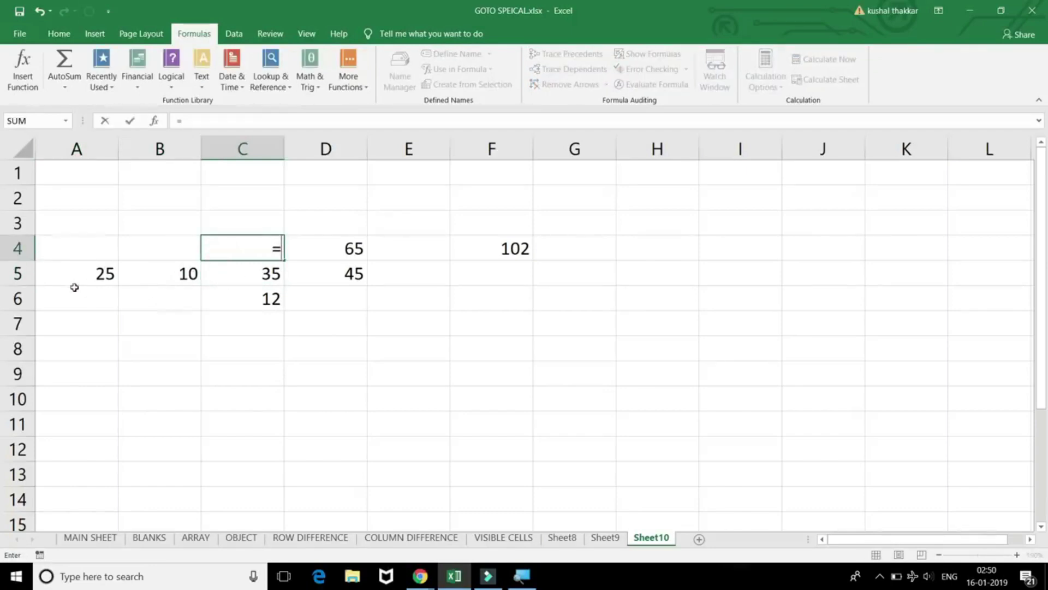
click(80, 277)
text(+)
click(180, 273)
key(Return)
Step: Compare C4's result with its A5:B5 inputs, then select the F4 total of 112
click(247, 251)
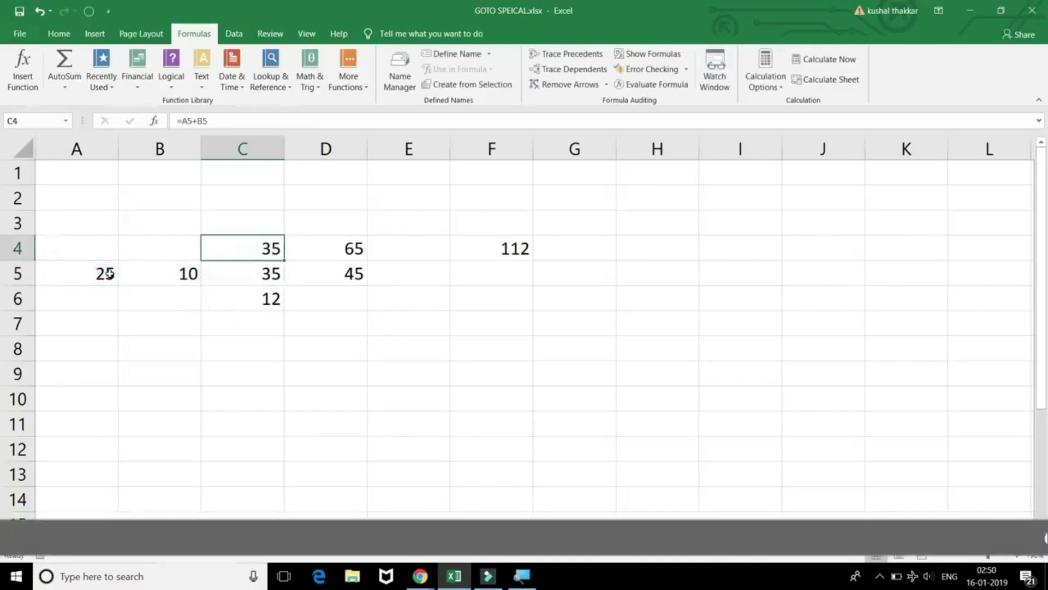
drag(105, 273, 205, 273)
click(246, 247)
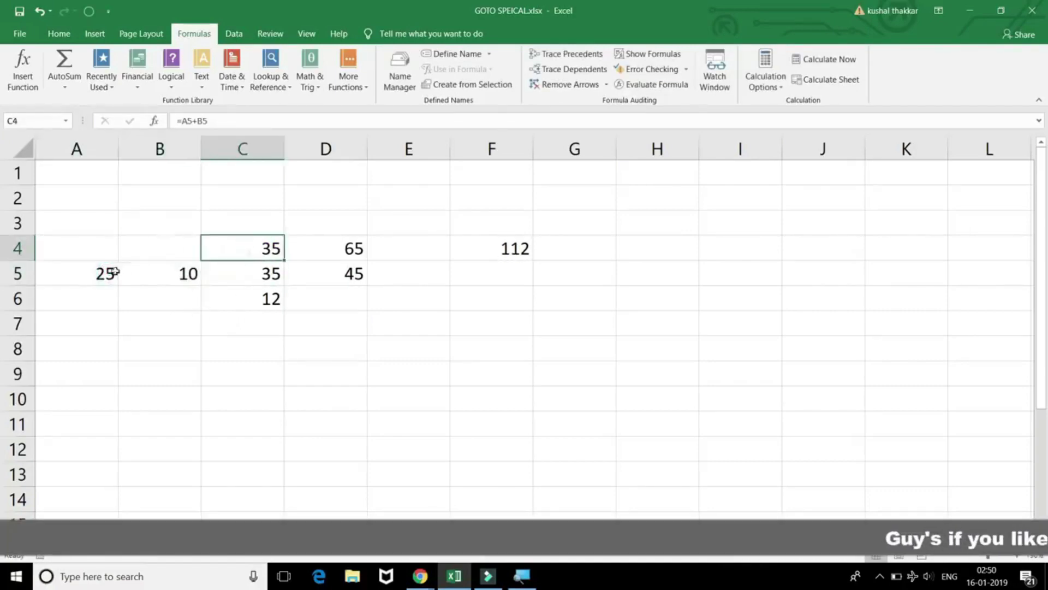
drag(115, 271, 161, 276)
click(246, 251)
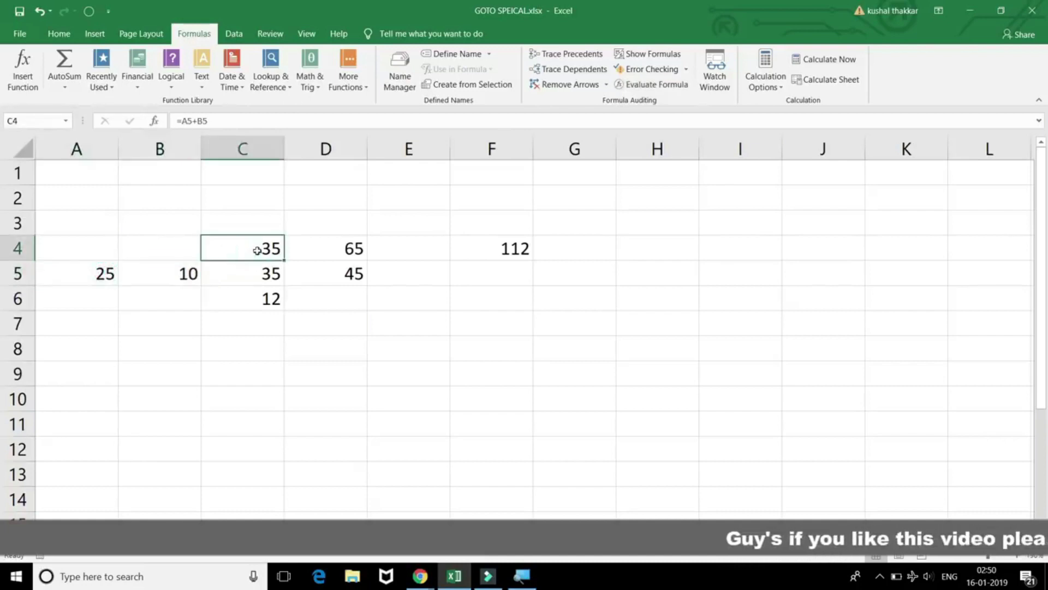
click(480, 249)
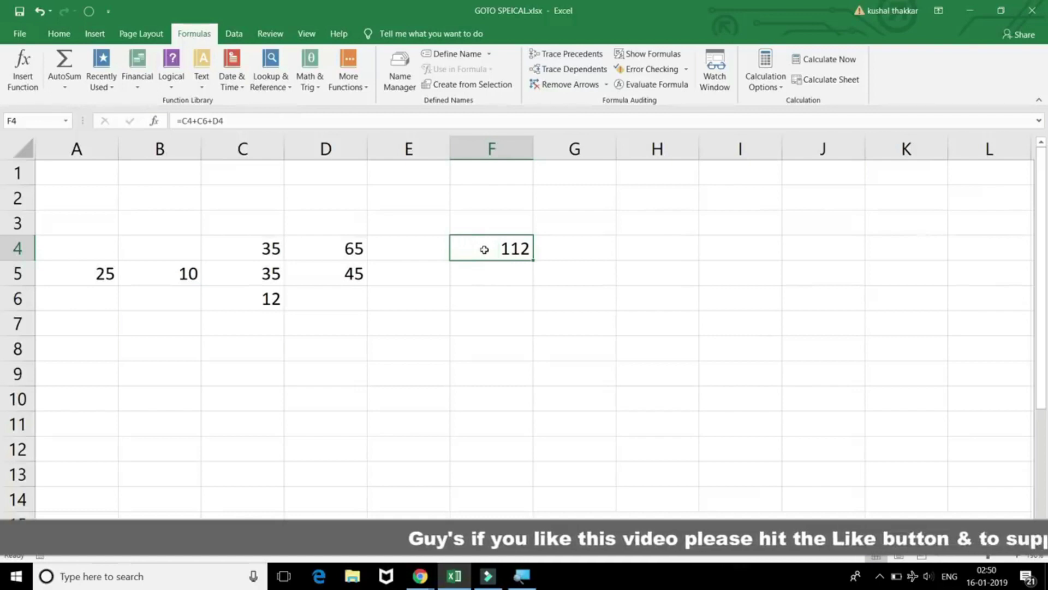
Step: Use Go To Special > Precedents with All levels to select every cell feeding F4
key(F5)
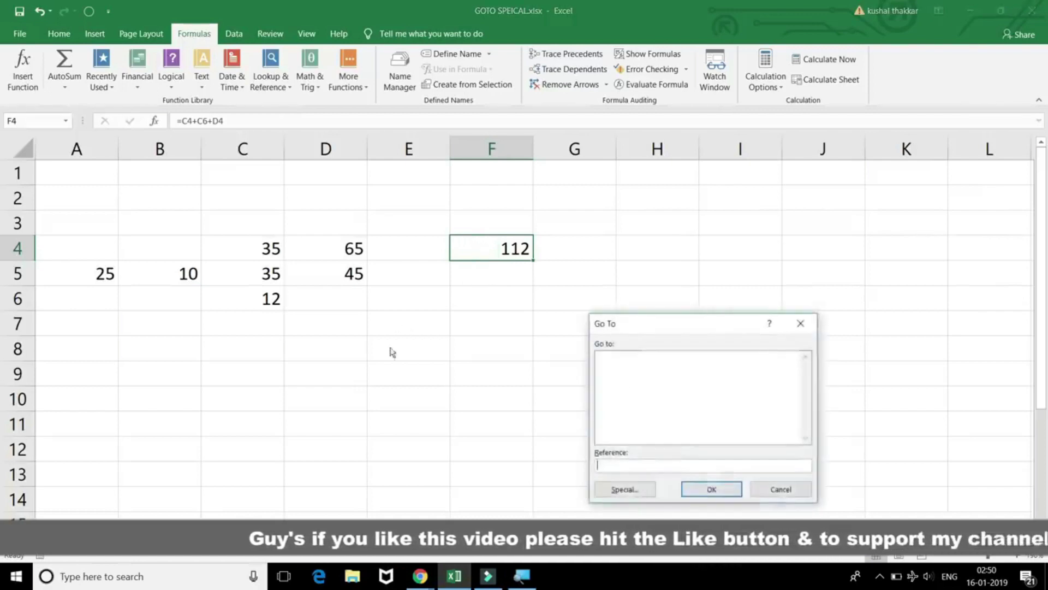
click(617, 488)
click(736, 363)
click(743, 405)
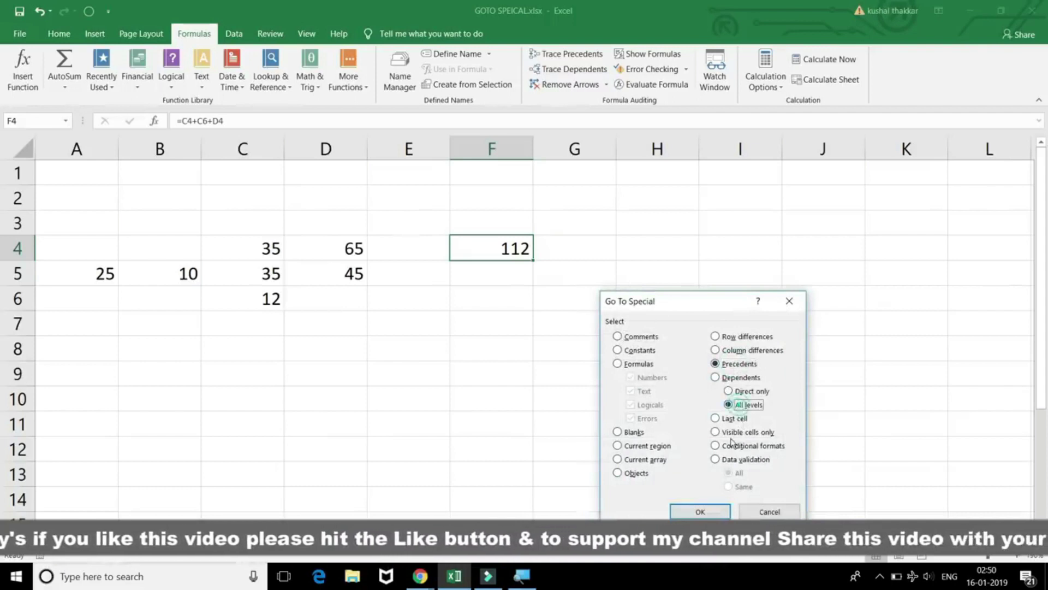
click(701, 510)
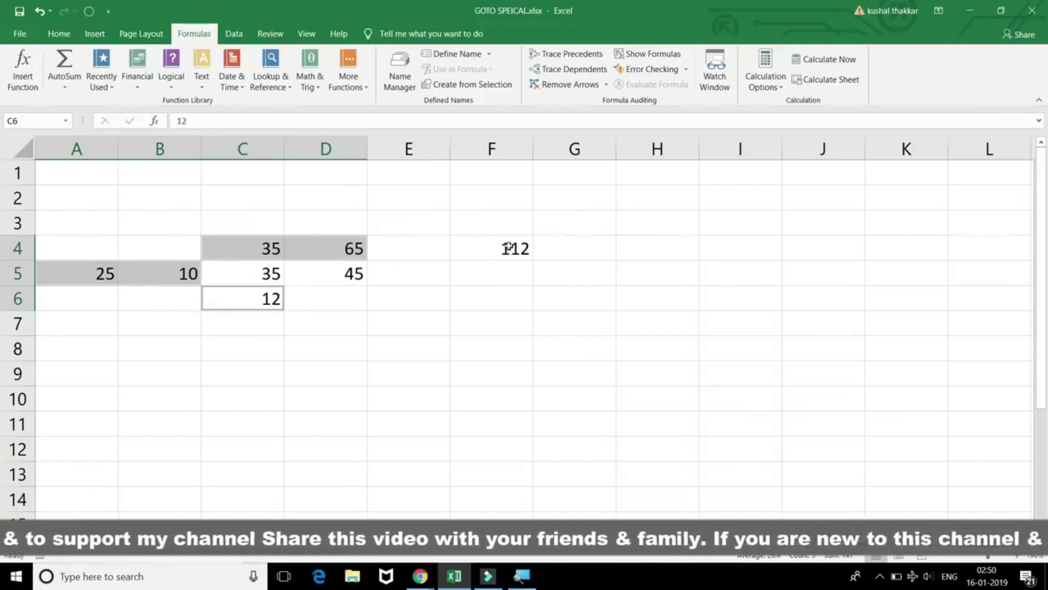
Step: Inspect the formulas in F4 and C4 without changing them, then select C4
double_click(511, 248)
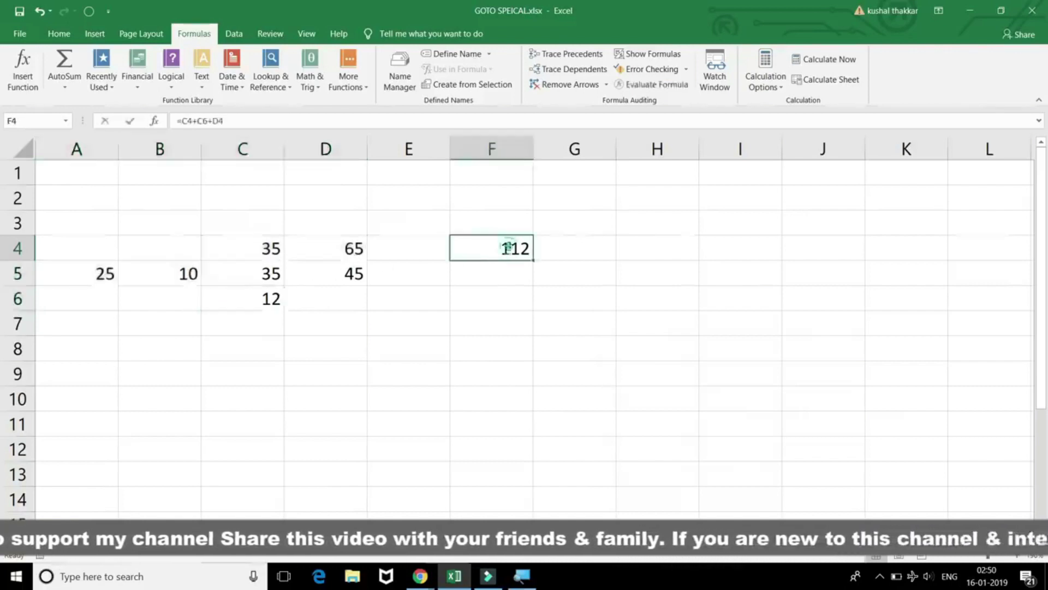
key(Escape)
double_click(254, 247)
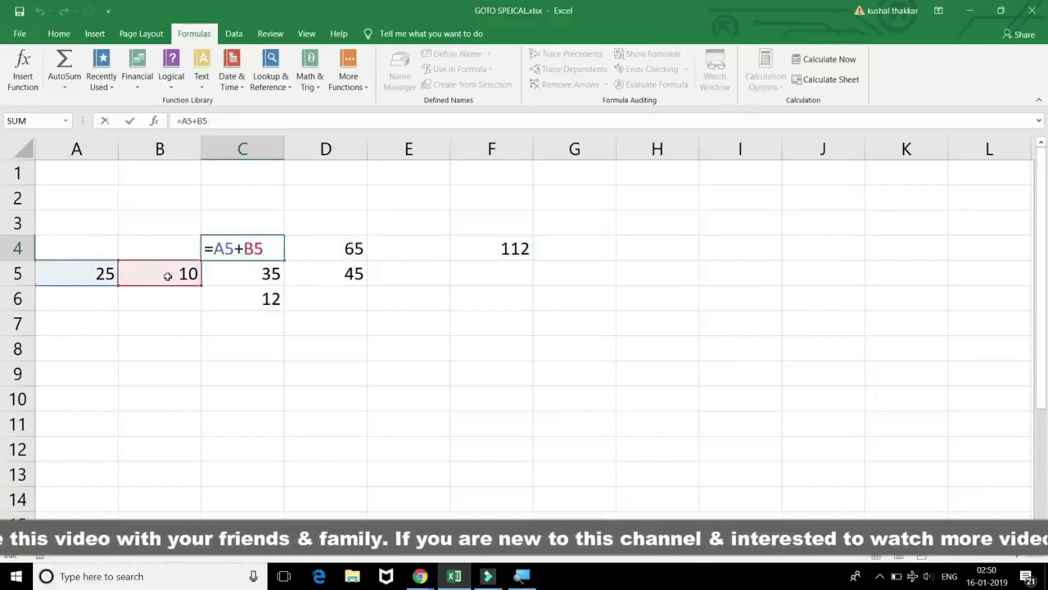
key(Escape)
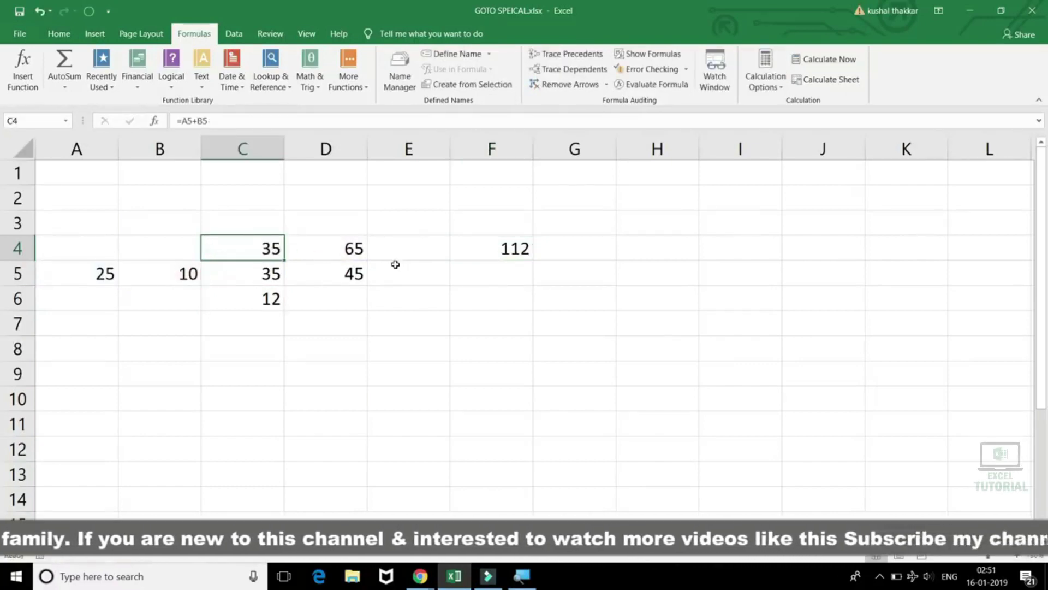
click(244, 251)
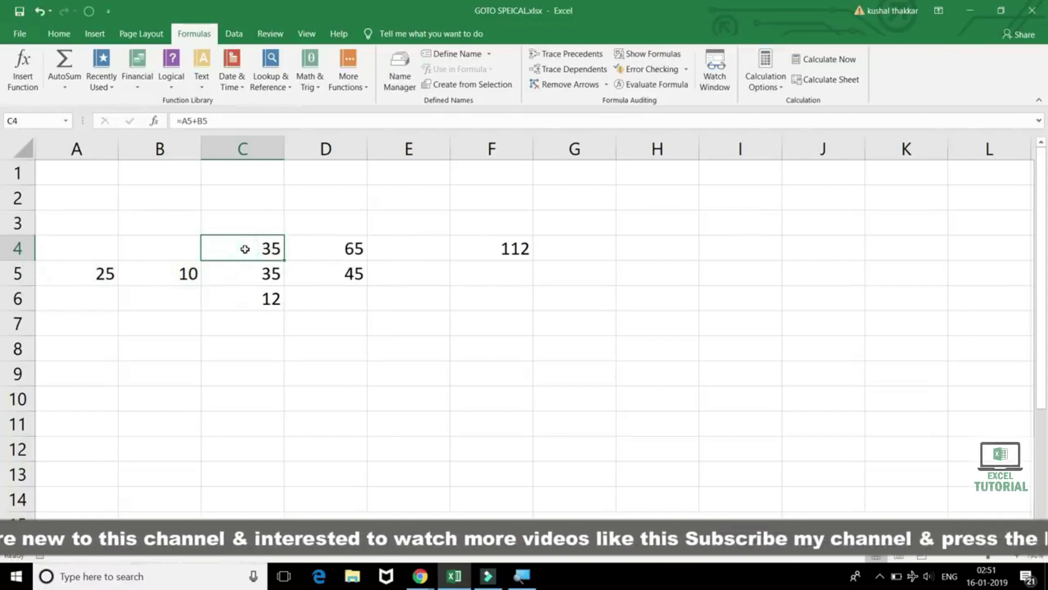
Step: From C4, use Go To Special > Dependents to select F4
key(ctrl+g)
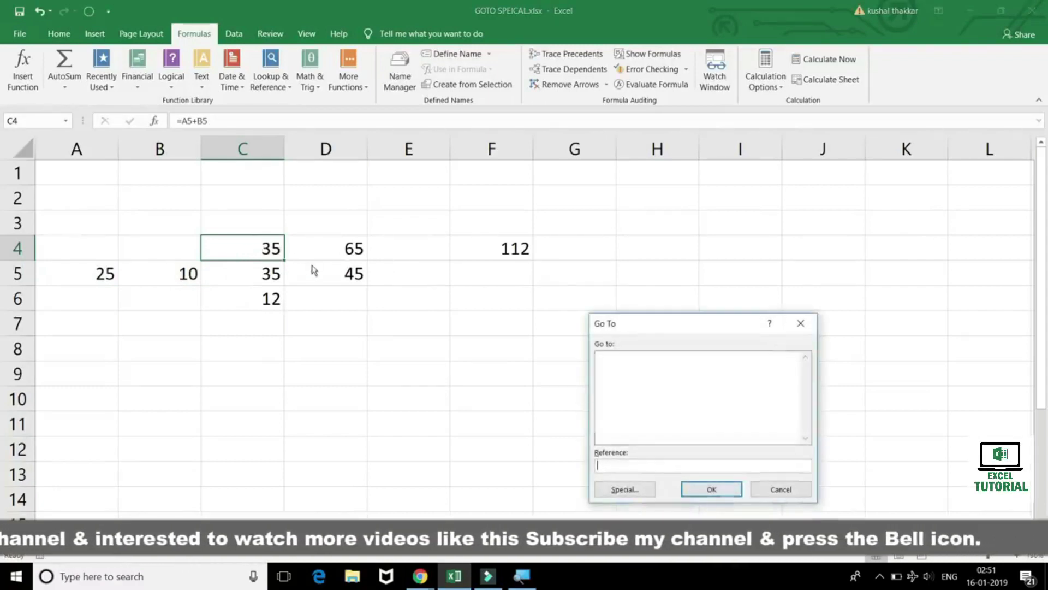
click(626, 490)
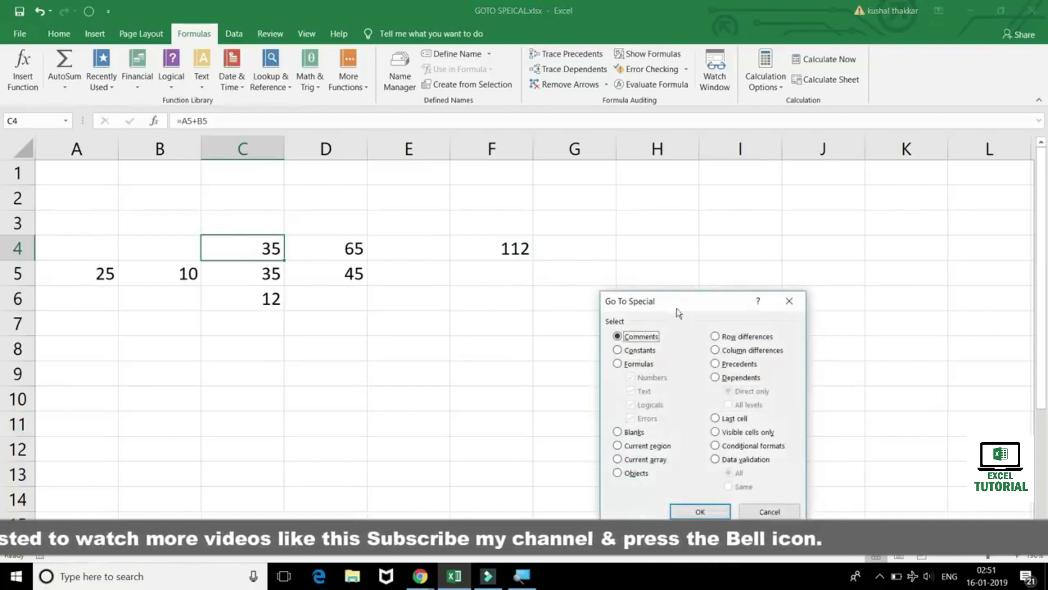
drag(679, 312, 572, 289)
click(633, 354)
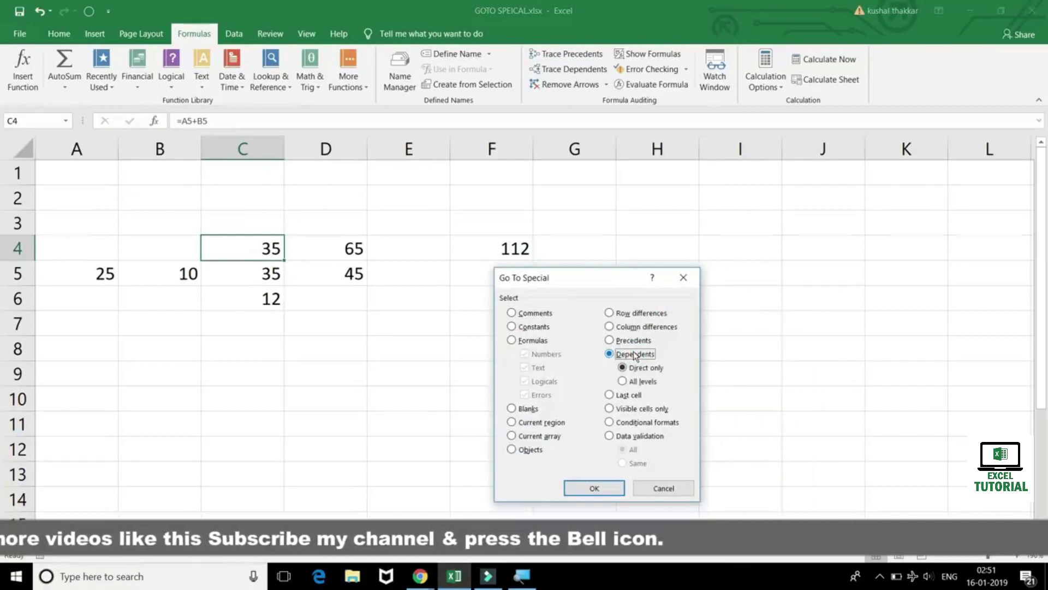
click(609, 486)
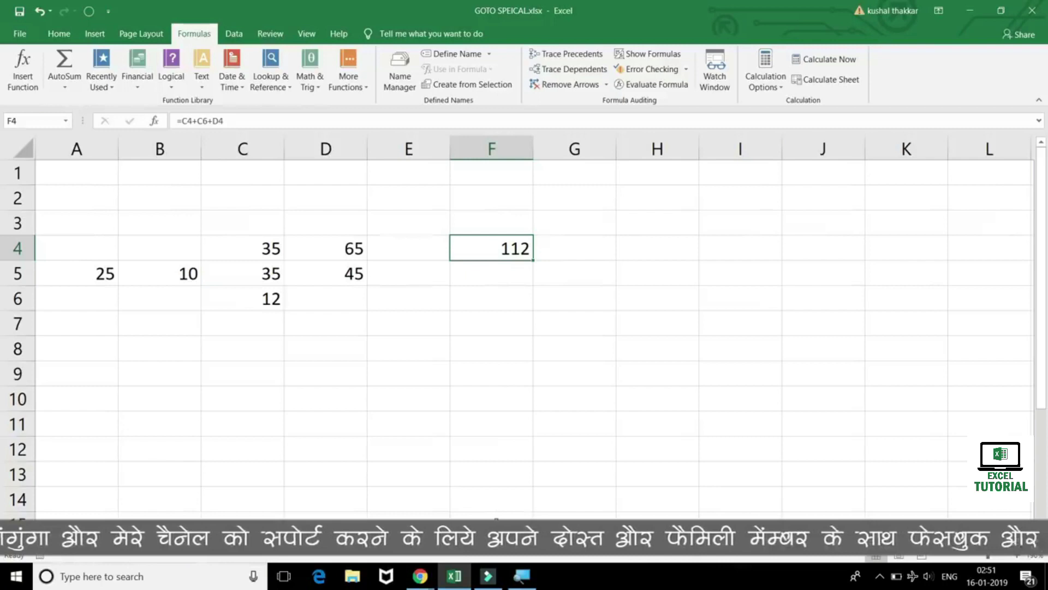
Step: On the employee salary sheet, open Go To Special and close it unused
click(492, 546)
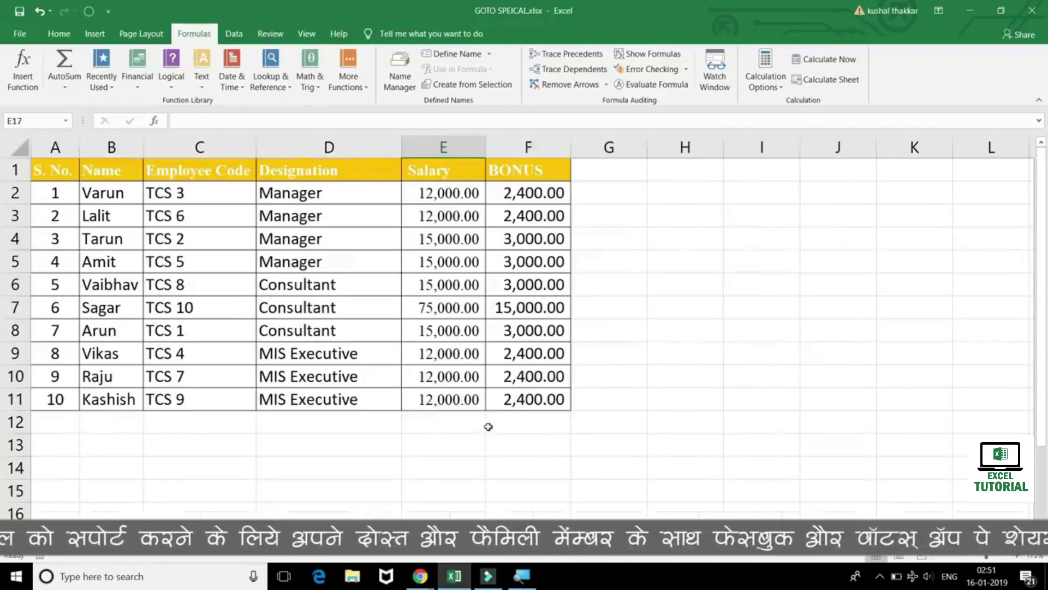
key(ctrl+g)
click(519, 474)
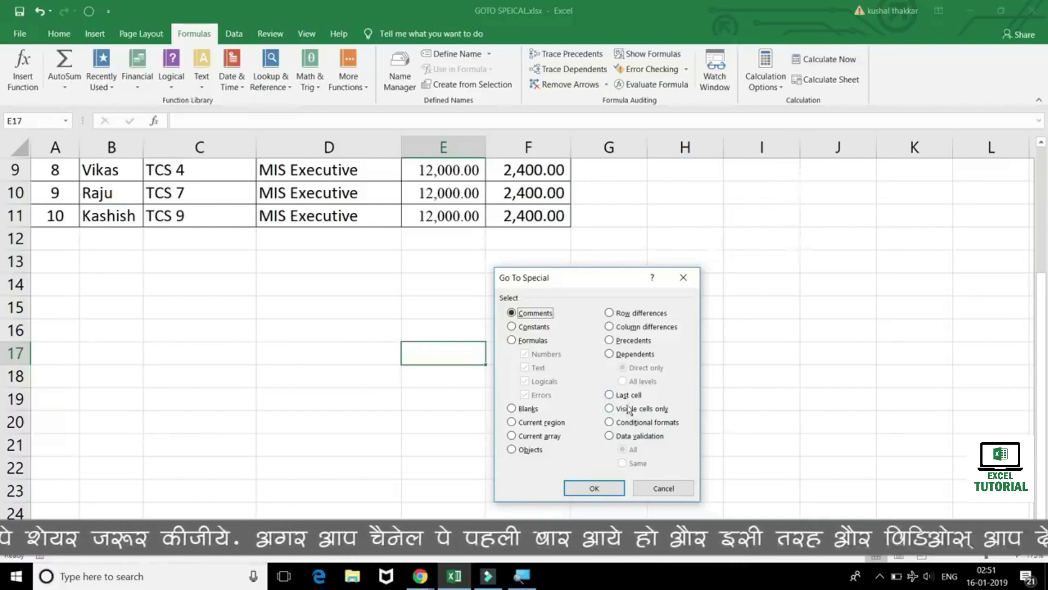
click(663, 494)
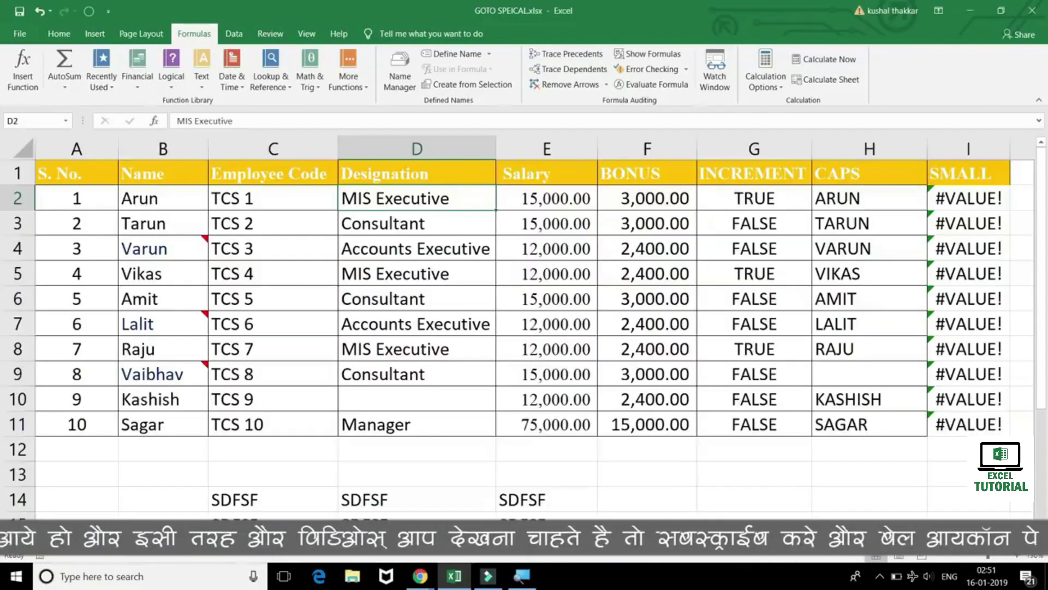
Step: Scroll through the table checking I28 and F18, then select the first employee name in B4
scroll(421, 440, down, 2)
scroll(445, 445, down, 2)
scroll(539, 332, up, 2)
scroll(538, 332, down, 1)
scroll(524, 328, down, 2)
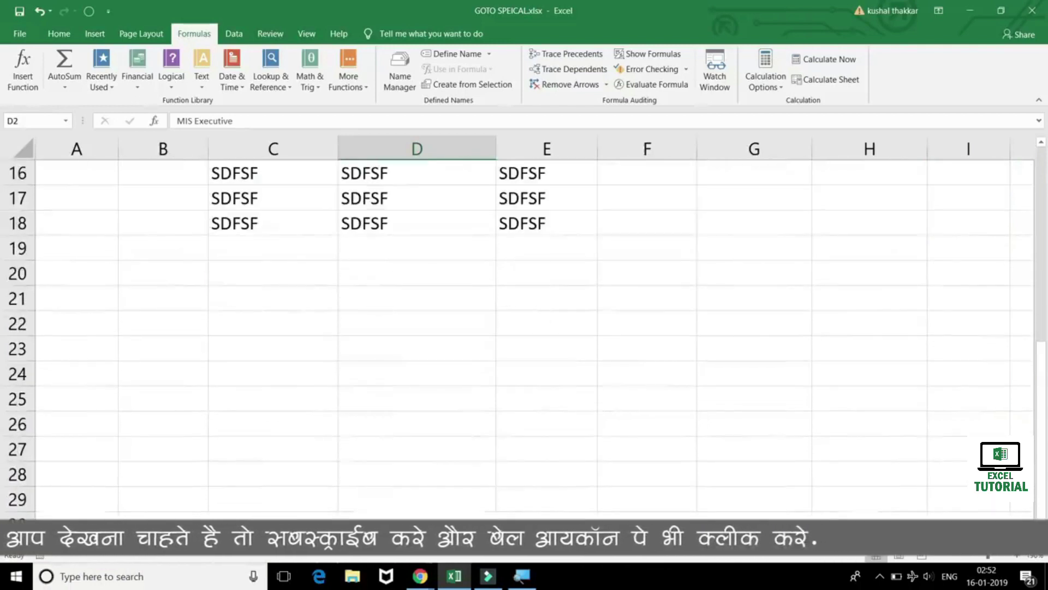
click(947, 474)
text(DSAD)
key(Escape)
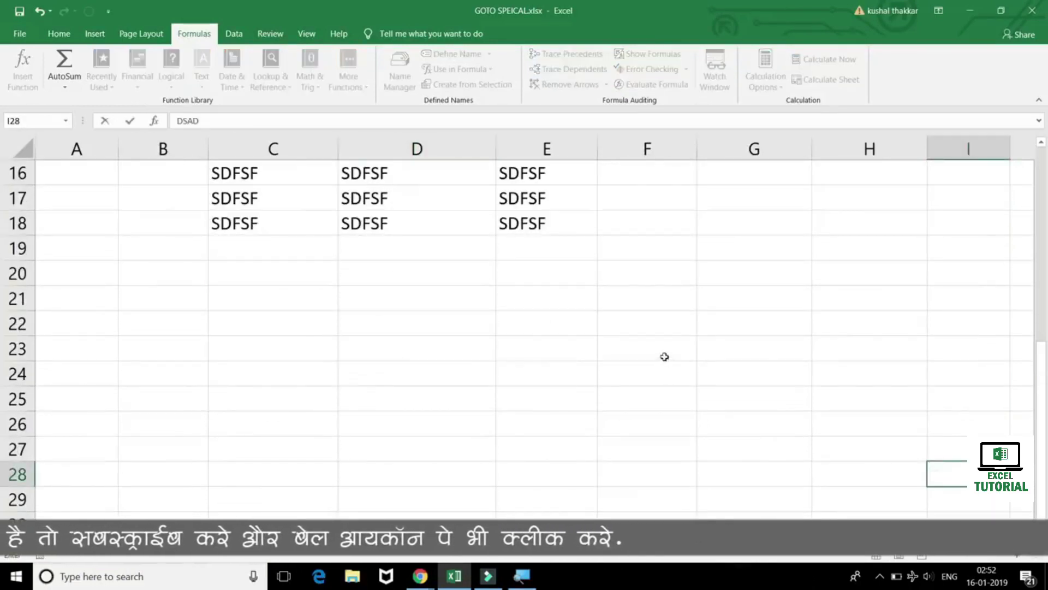
scroll(665, 360, up, 2)
click(665, 365)
scroll(710, 409, up, 3)
scroll(735, 400, down, 5)
scroll(735, 401, down, 3)
scroll(715, 393, up, 6)
scroll(699, 385, up, 2)
click(203, 247)
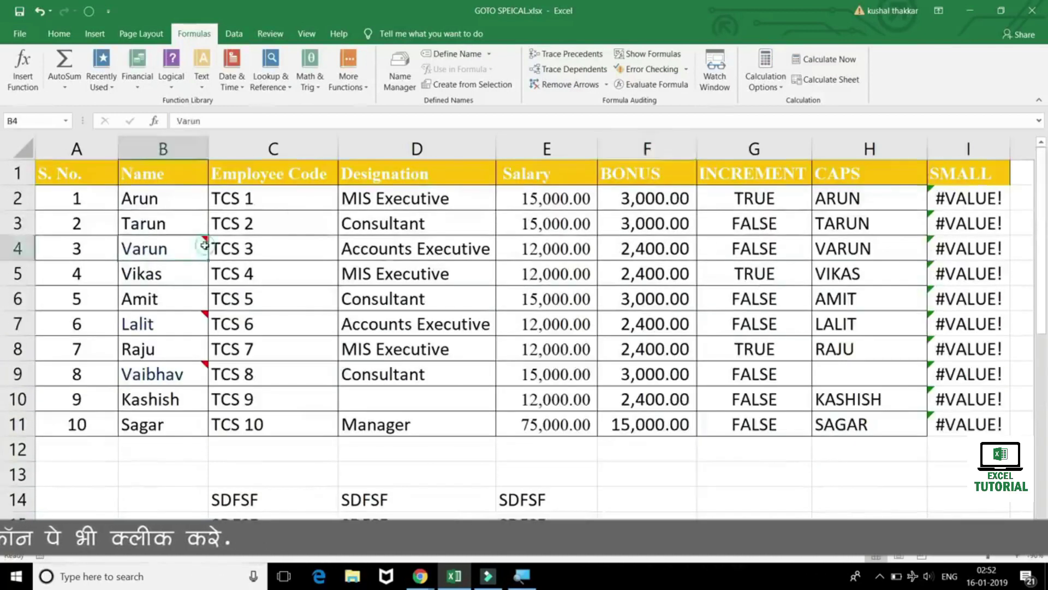
Step: Use Go To Special > Last cell to jump to I28
key(F5)
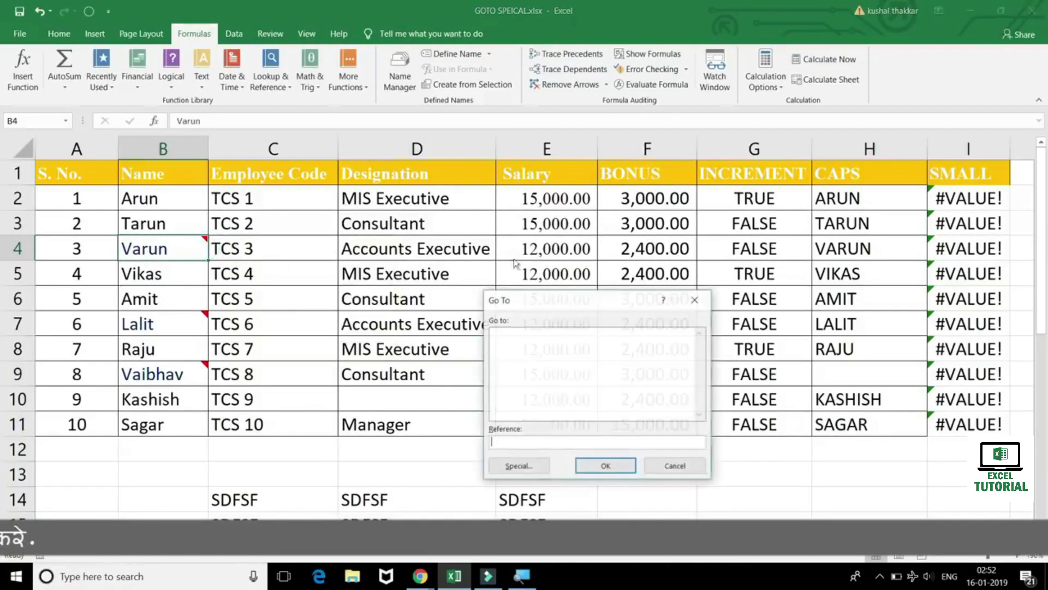
click(528, 466)
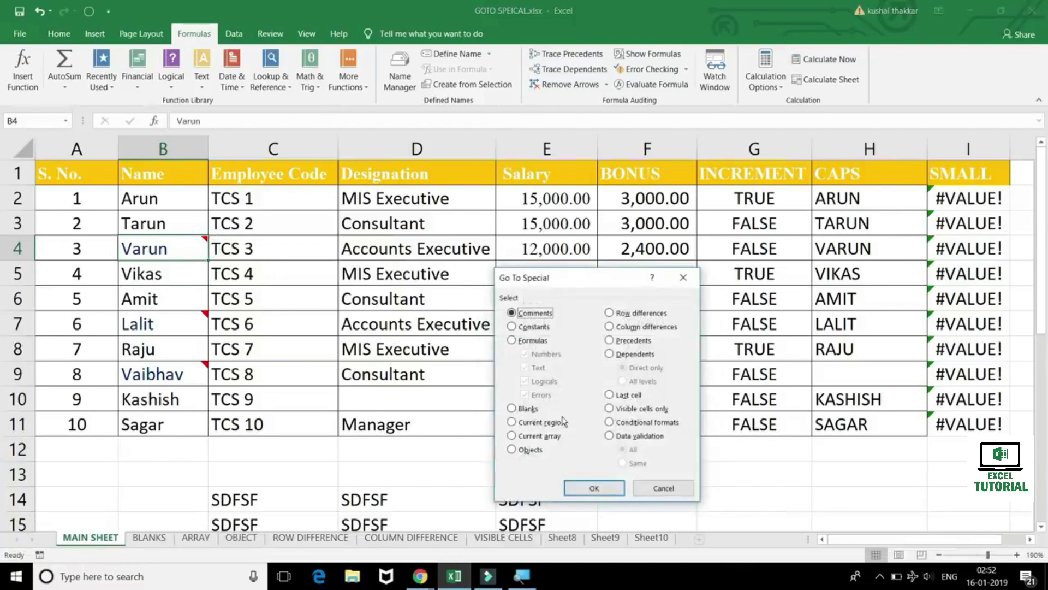
click(609, 395)
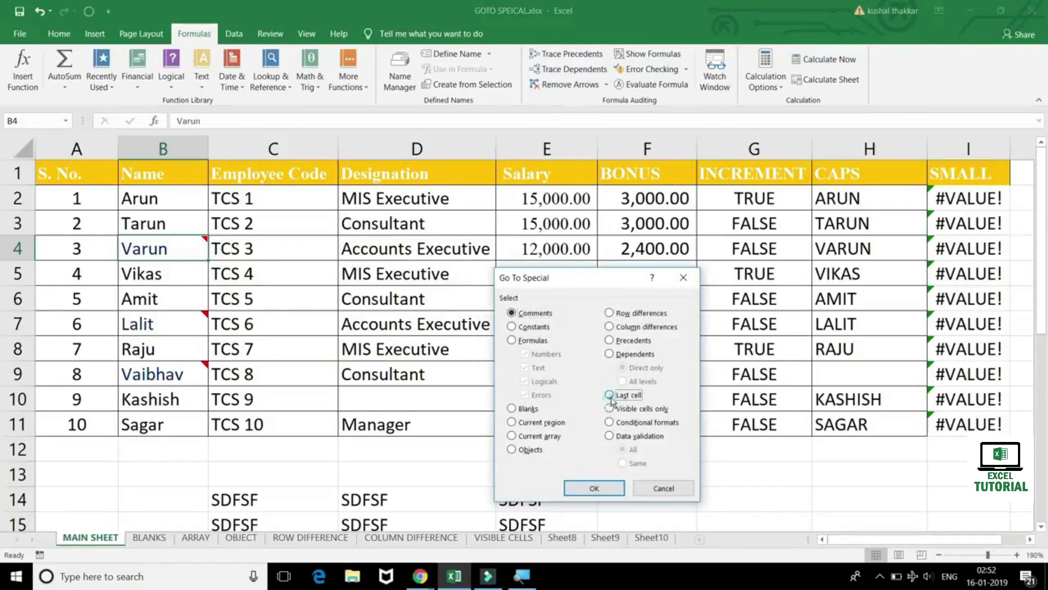
click(604, 486)
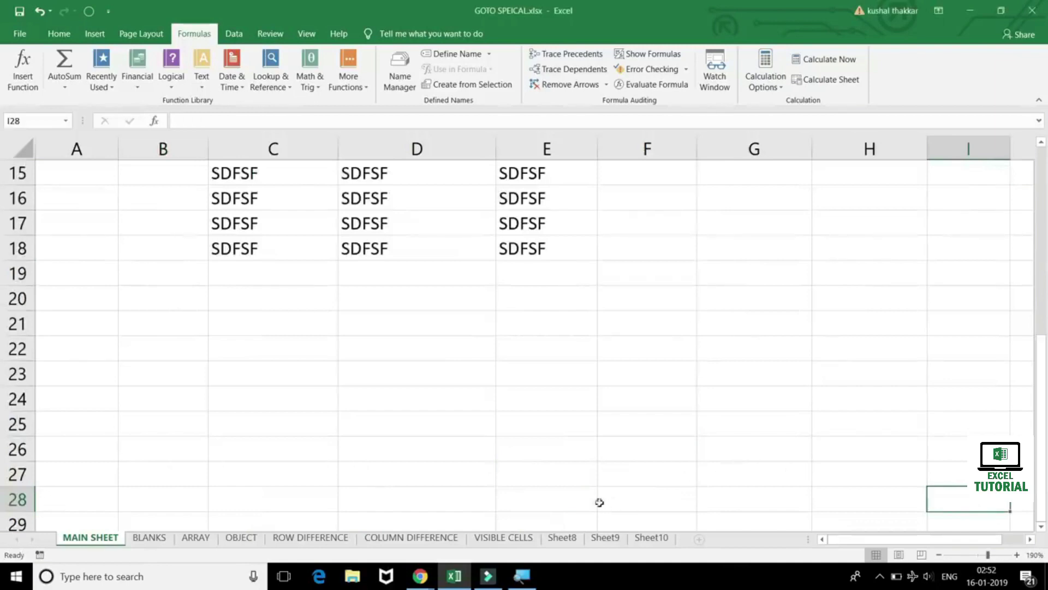
click(505, 536)
Step: Scroll to the top and select the ten-employee salary table A1:F11
scroll(461, 427, up, 3)
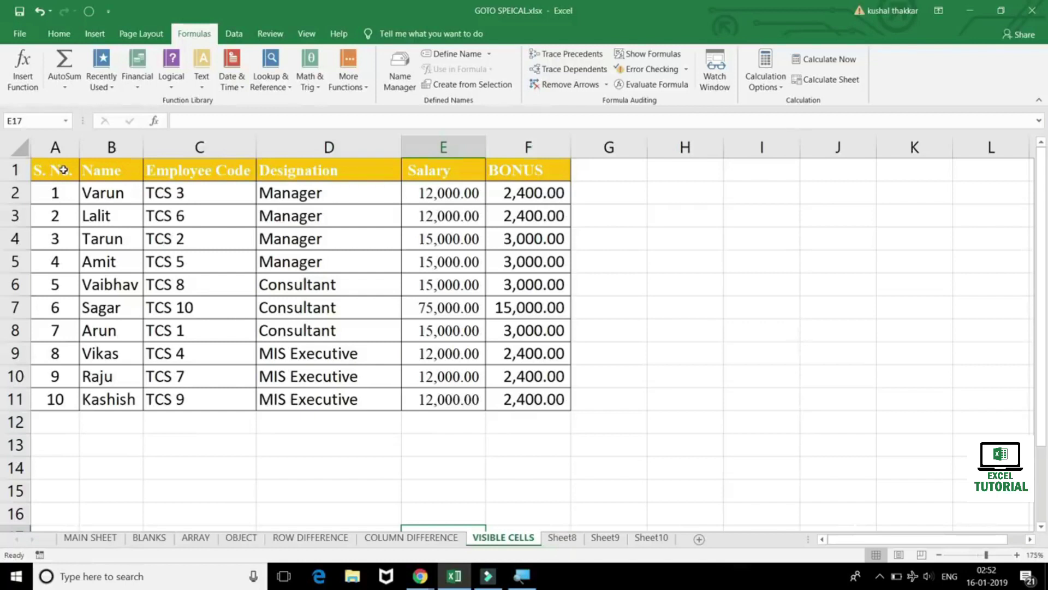
drag(63, 170, 547, 399)
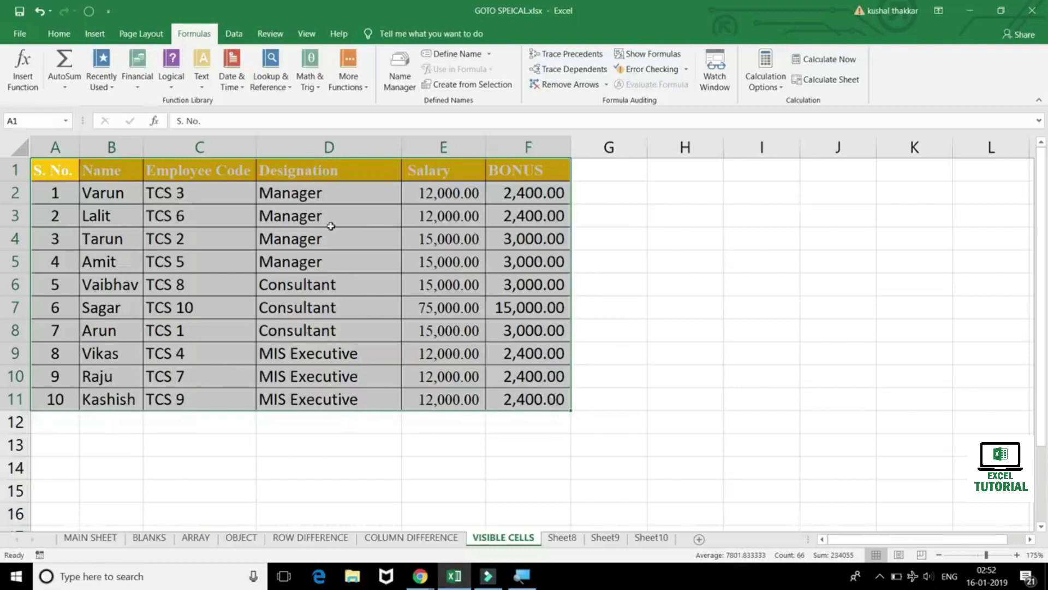
click(235, 37)
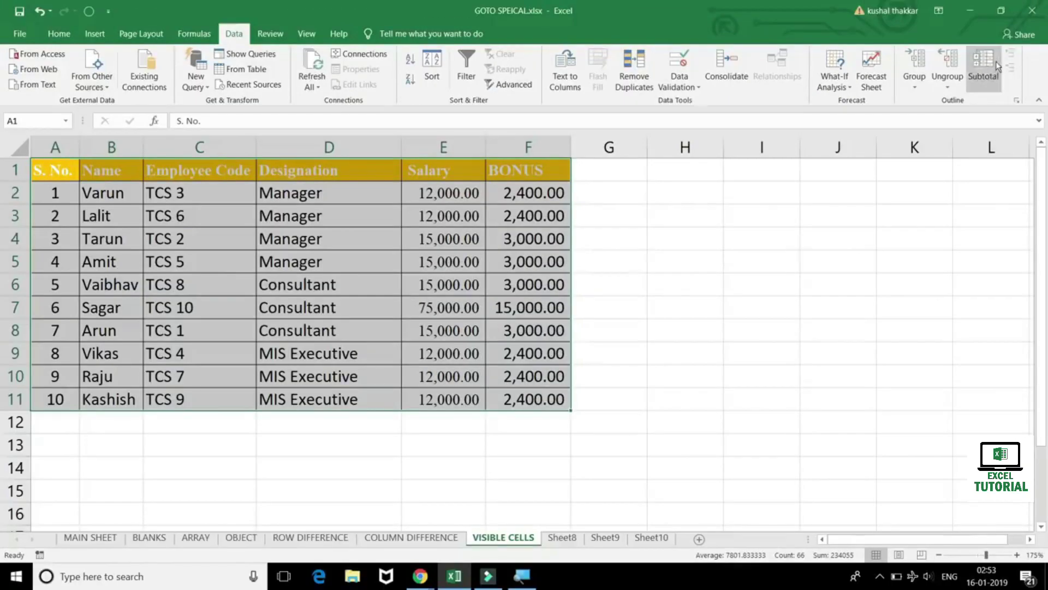
Step: Add Sum subtotals of BONUS at each change in Designation
click(994, 63)
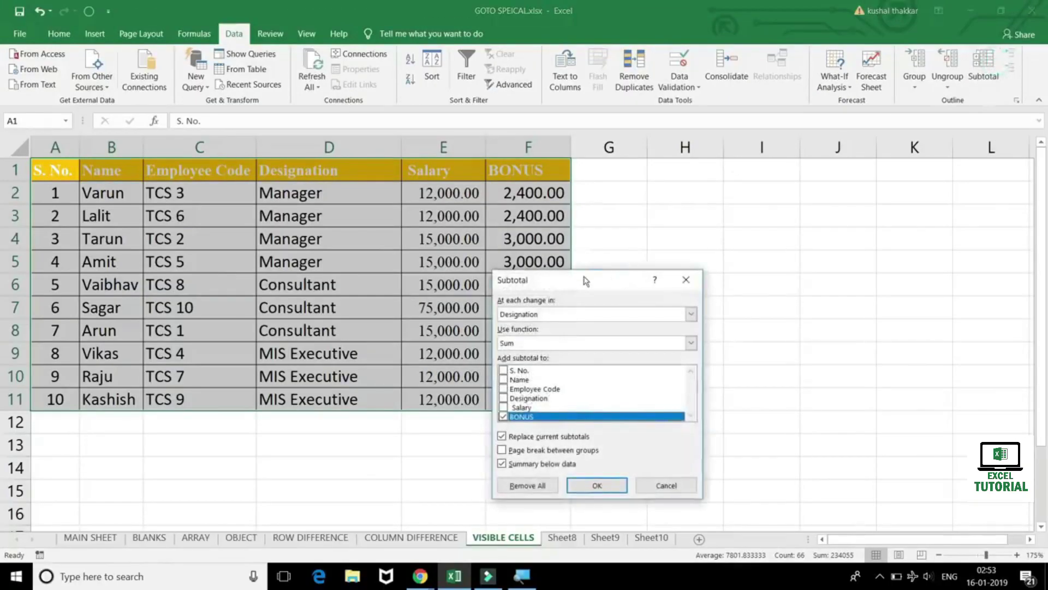
drag(585, 280, 474, 221)
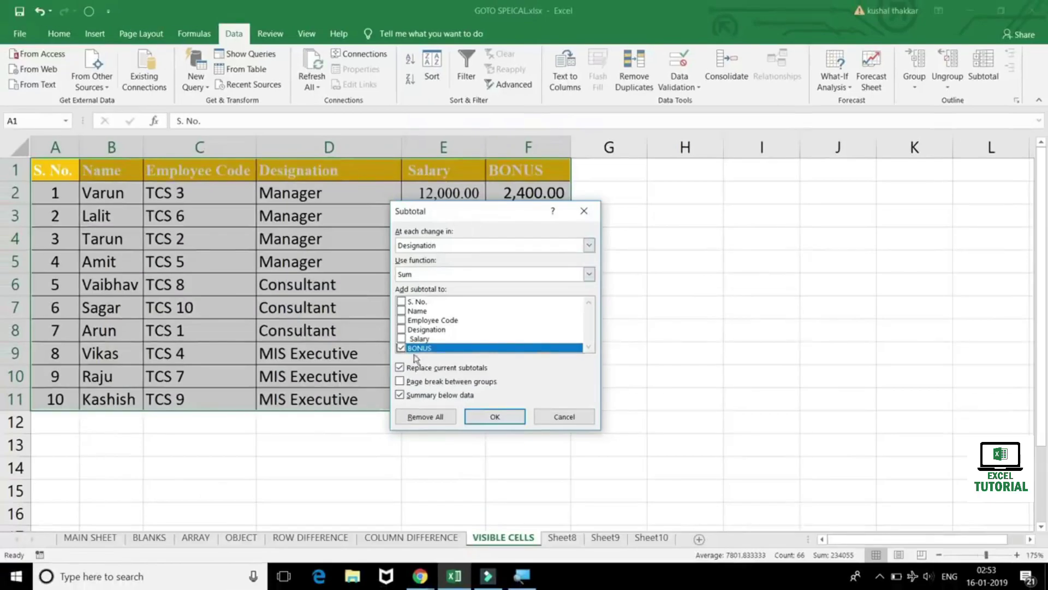
click(495, 417)
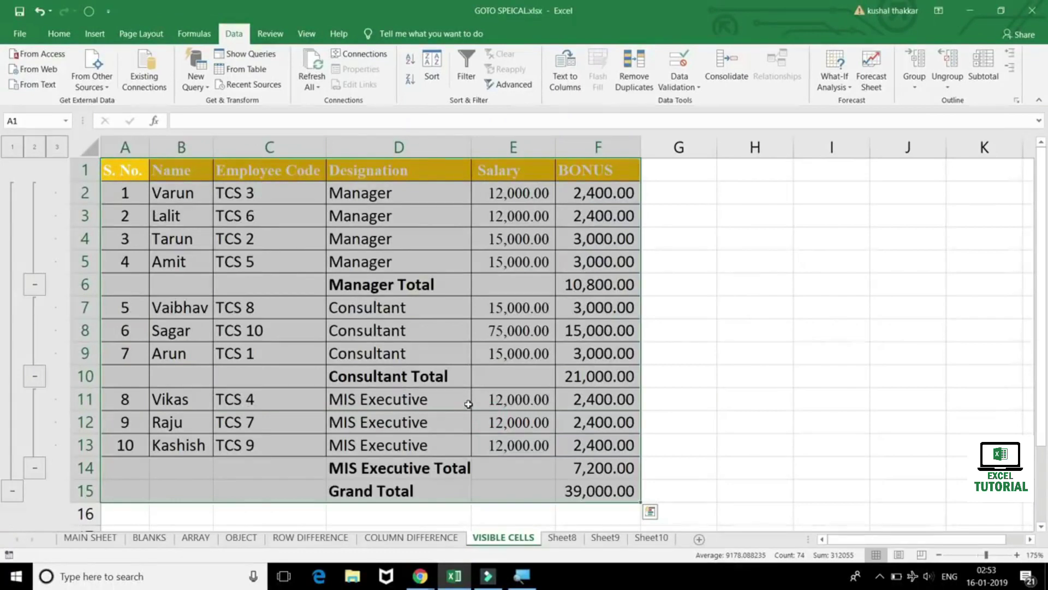
Step: Collapse the Consultant, Manager and MIS Executive groups to their total rows
click(315, 376)
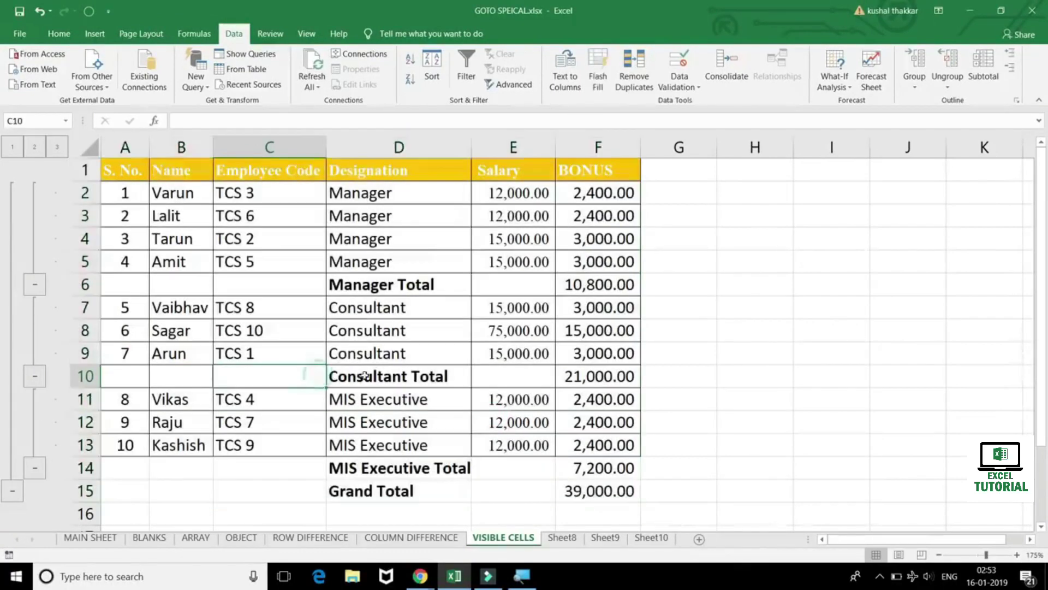
click(365, 375)
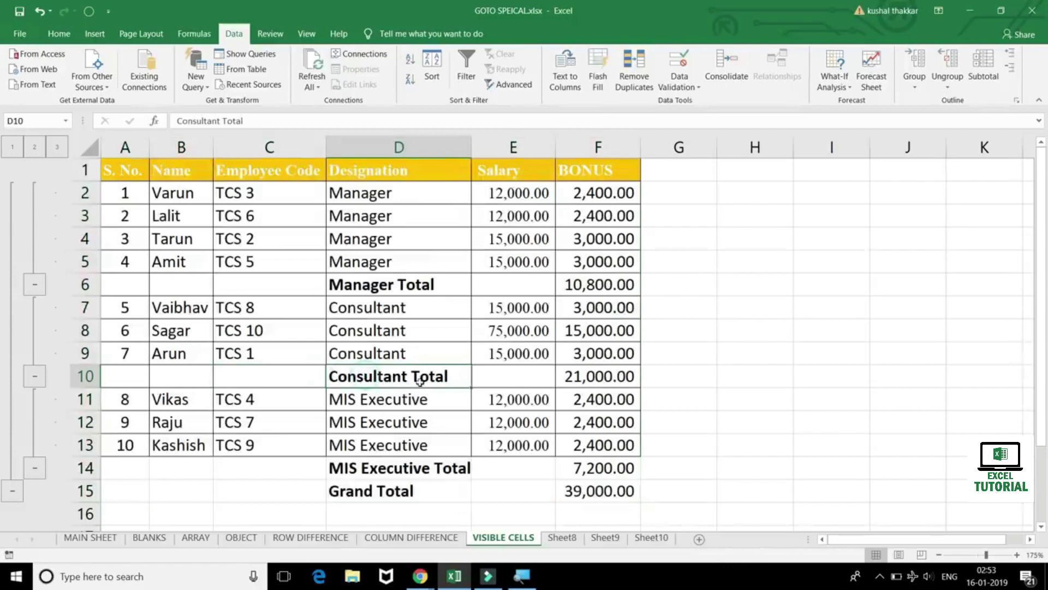
click(35, 377)
click(34, 285)
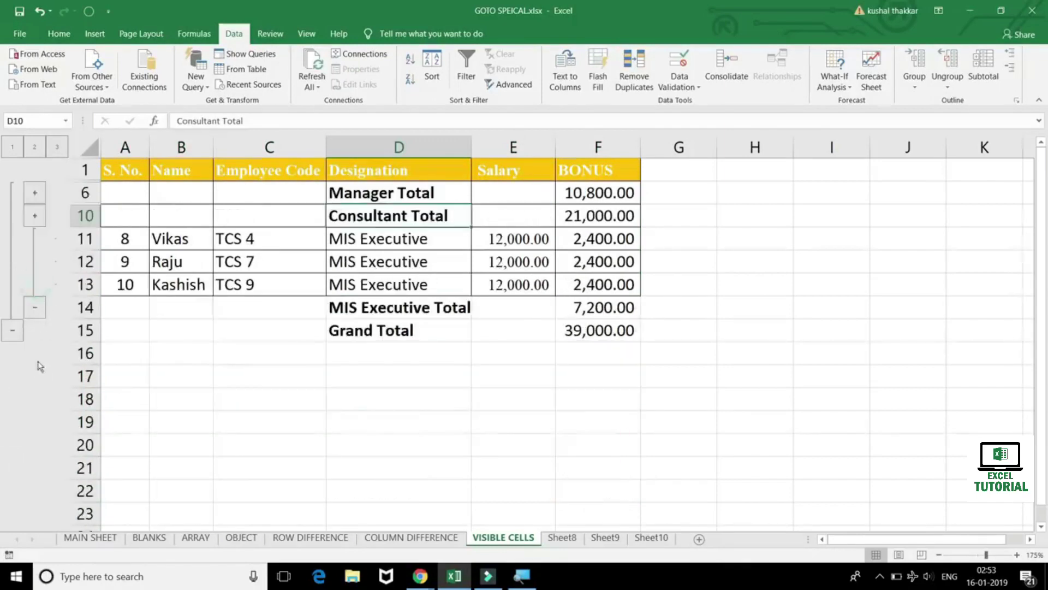
click(35, 308)
Step: Copy the collapsed totals block D6:F15
click(380, 197)
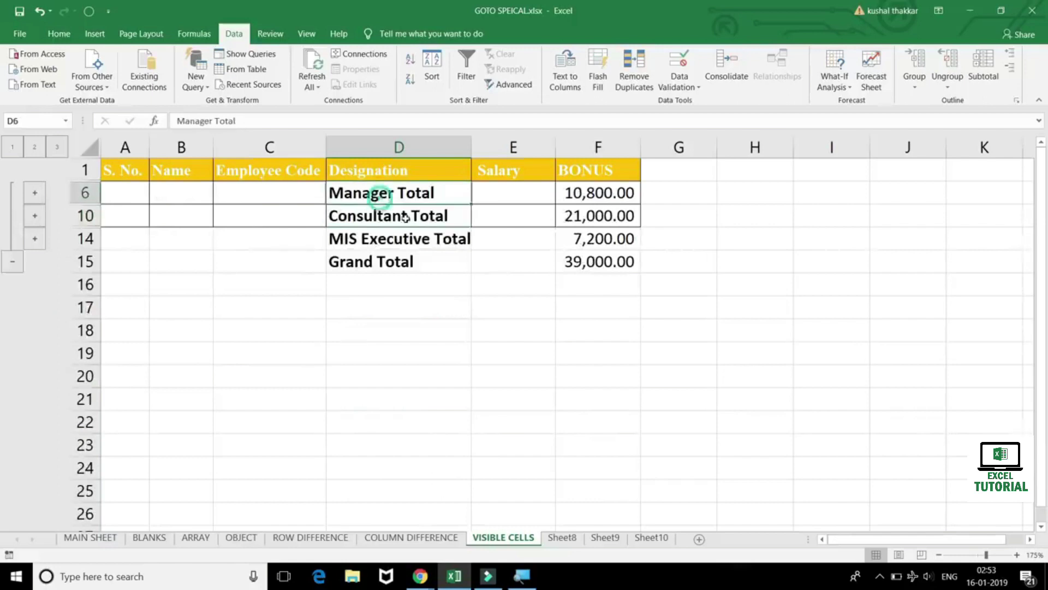
drag(391, 198, 460, 261)
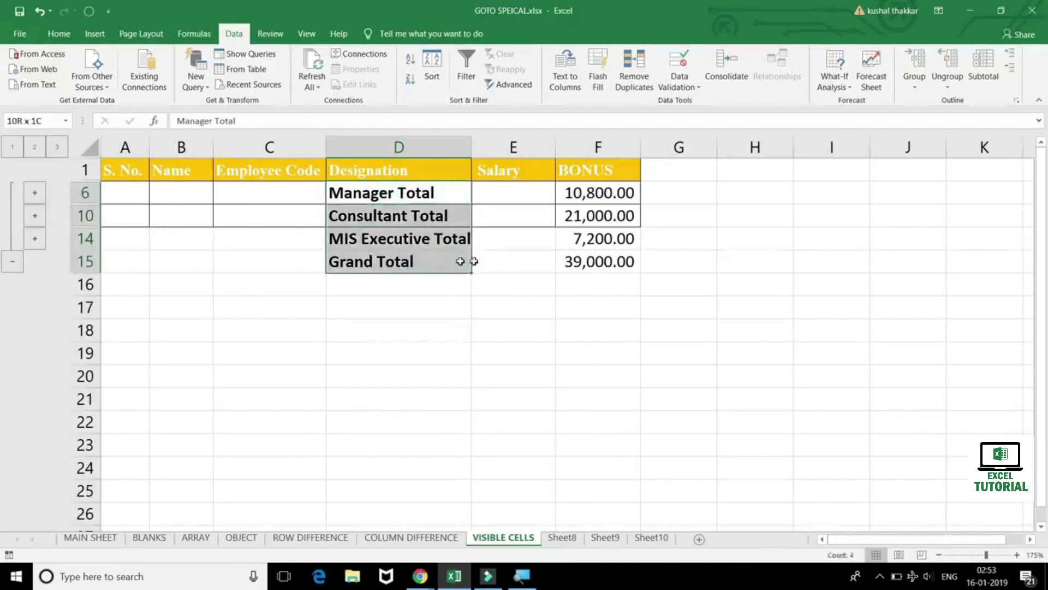
drag(369, 194, 592, 276)
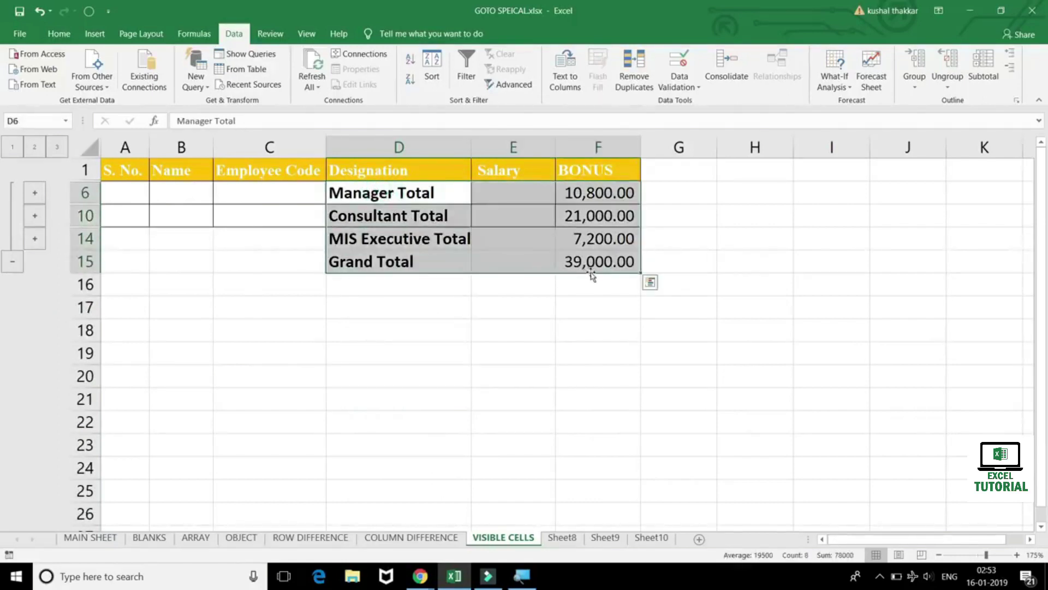
key(ctrl+c)
Step: Paste the totals into Sheet8 cell A1 and autofit columns A to C
click(605, 537)
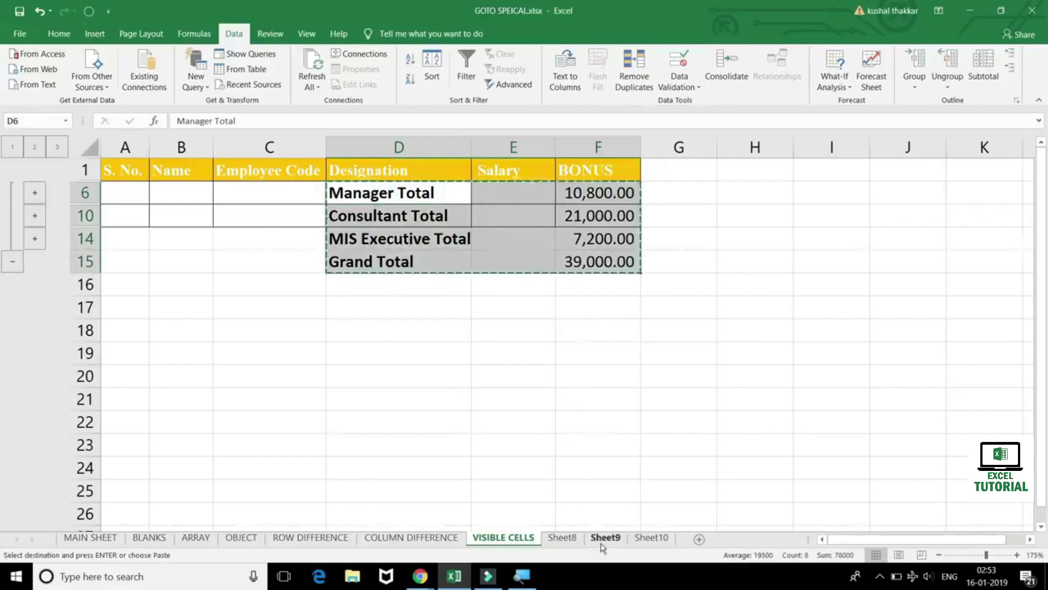
click(562, 537)
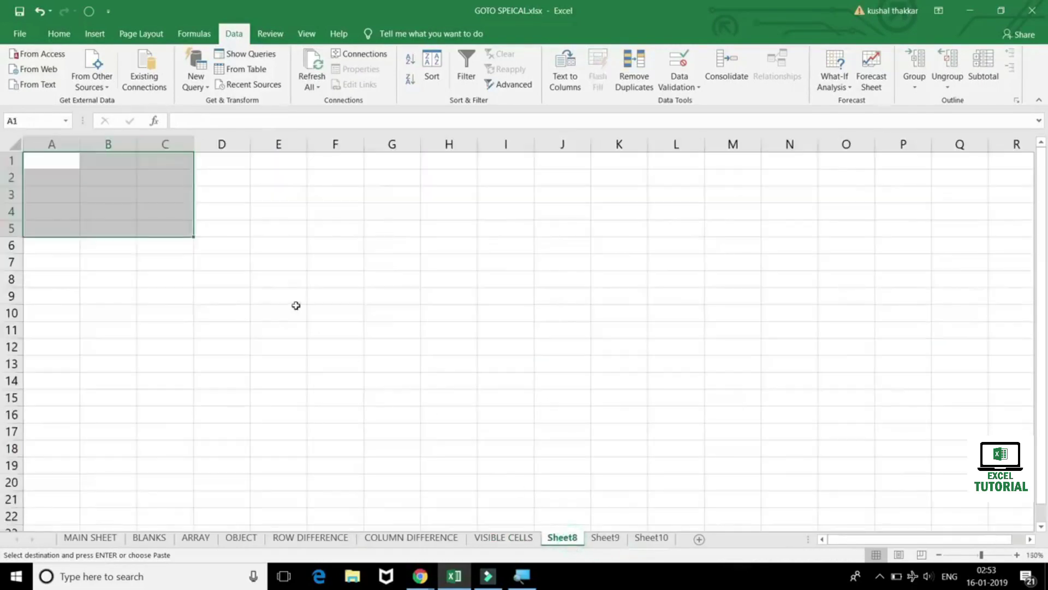
click(44, 161)
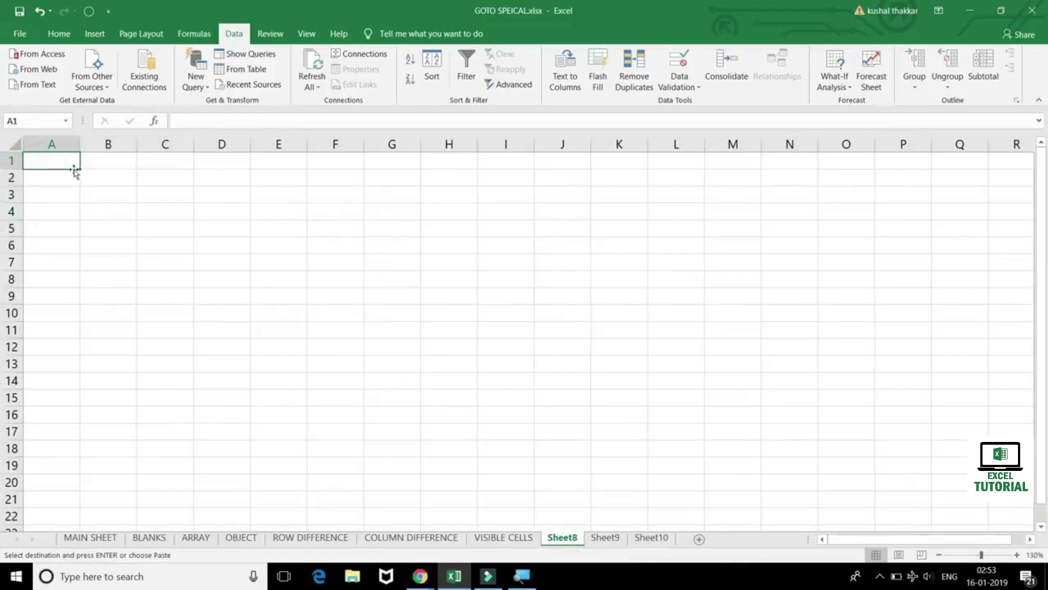
key(ctrl+v)
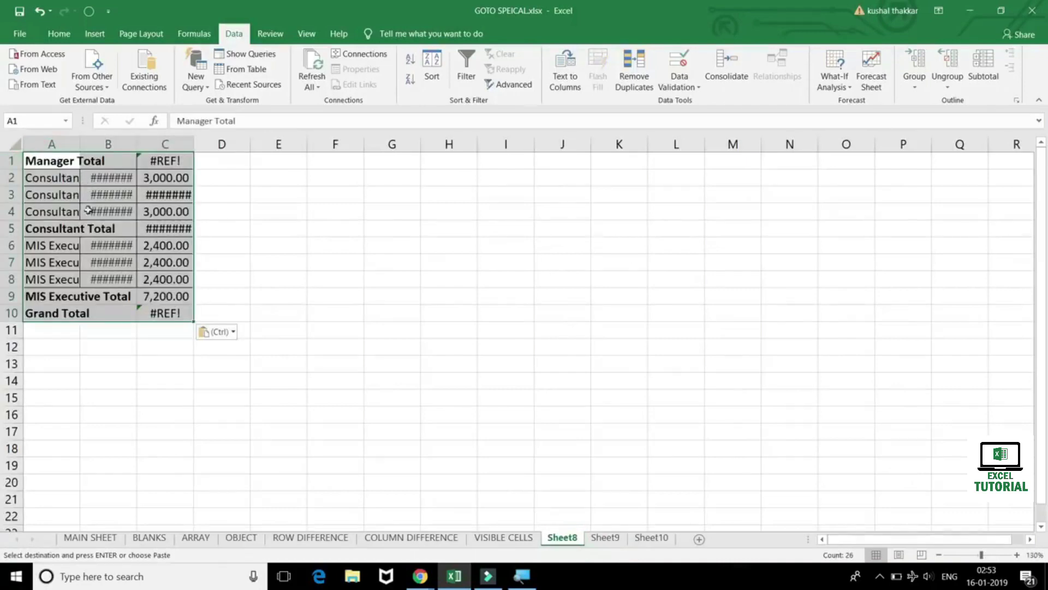
double_click(82, 147)
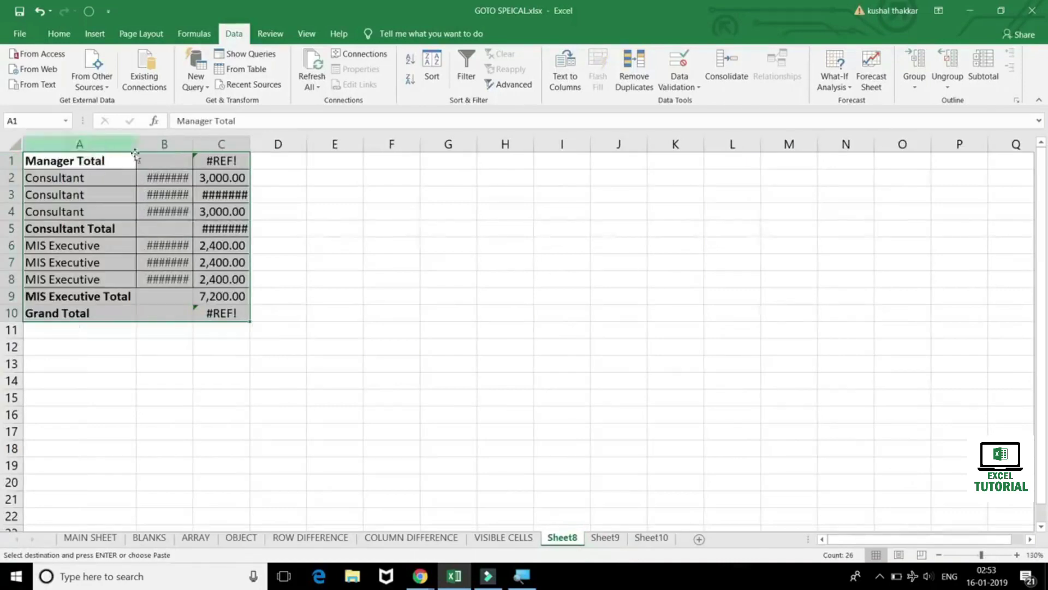
double_click(192, 143)
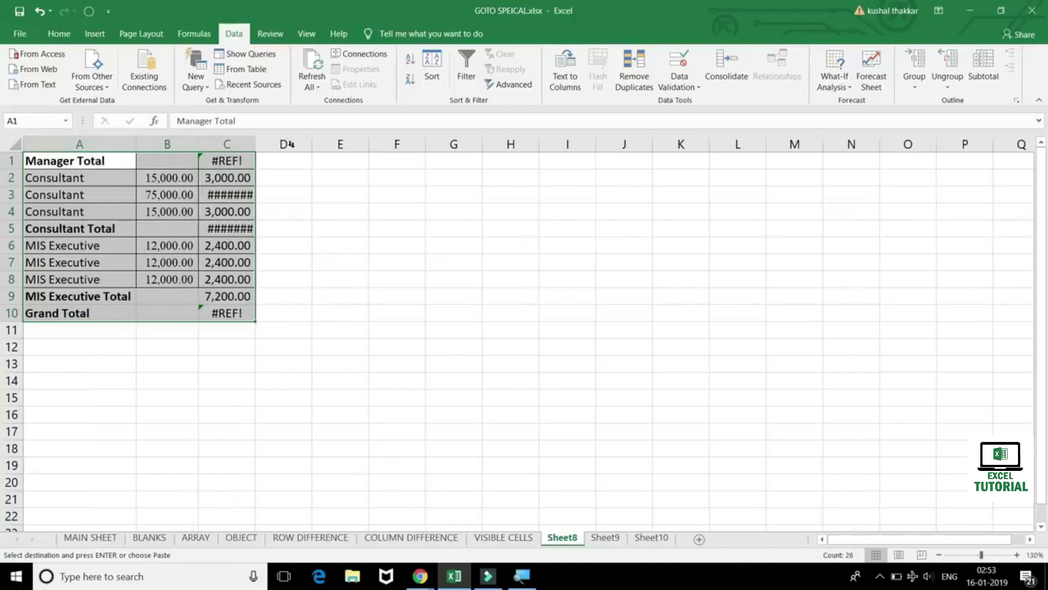
double_click(256, 142)
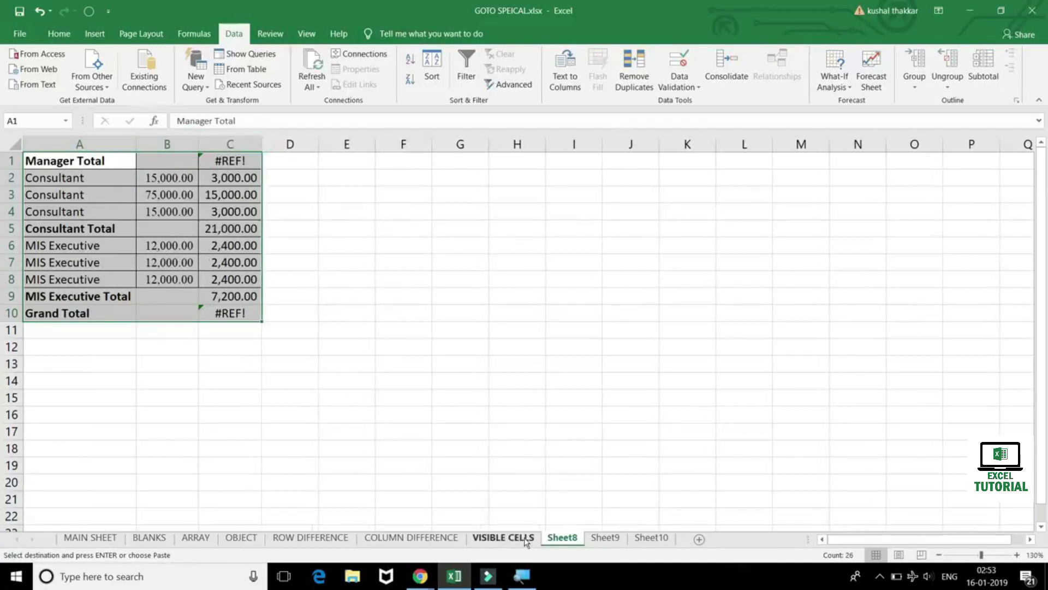
click(503, 537)
click(300, 326)
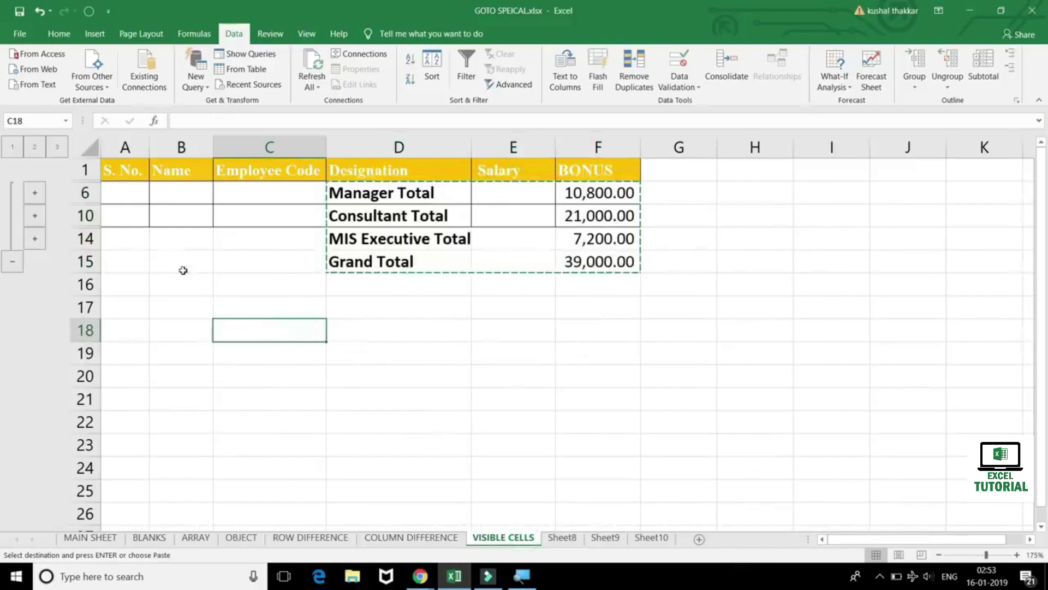
Step: Copy only the visible cells of D1:F15 using Go To Special > Visible cells only
key(Escape)
click(310, 221)
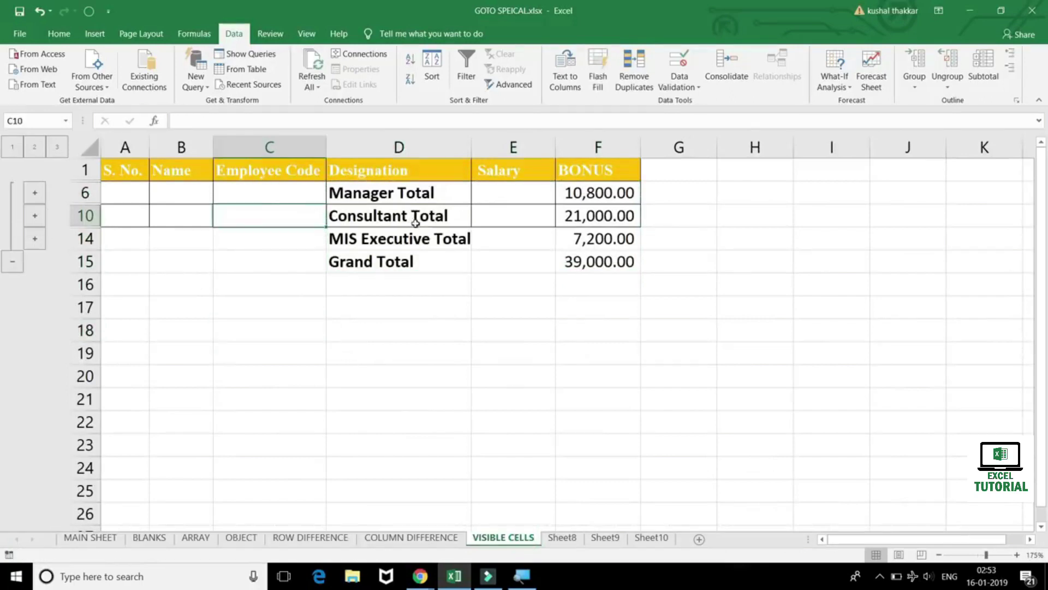
drag(374, 173, 579, 267)
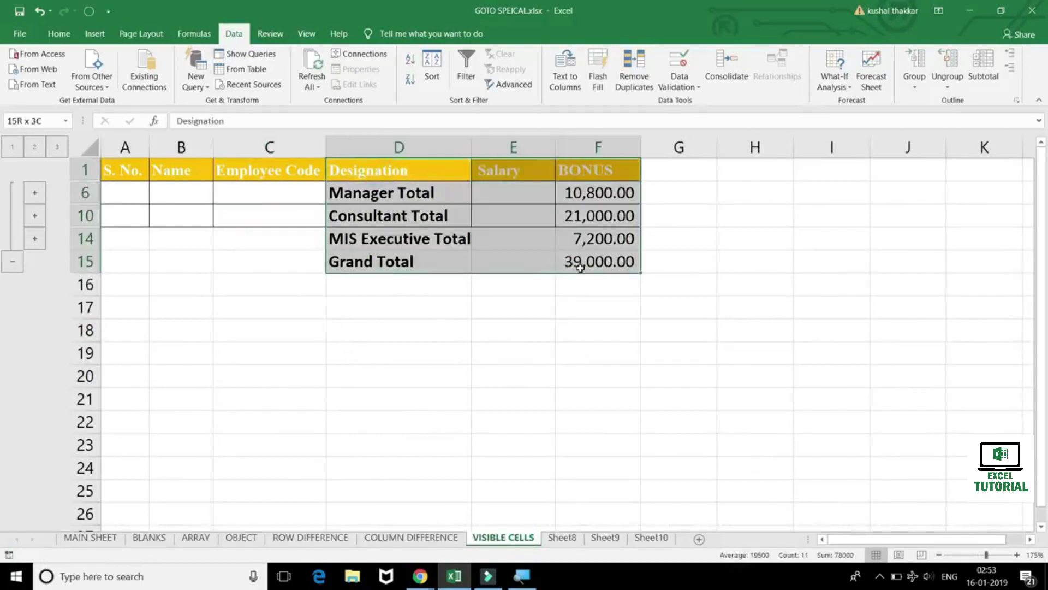
key(ctrl+g)
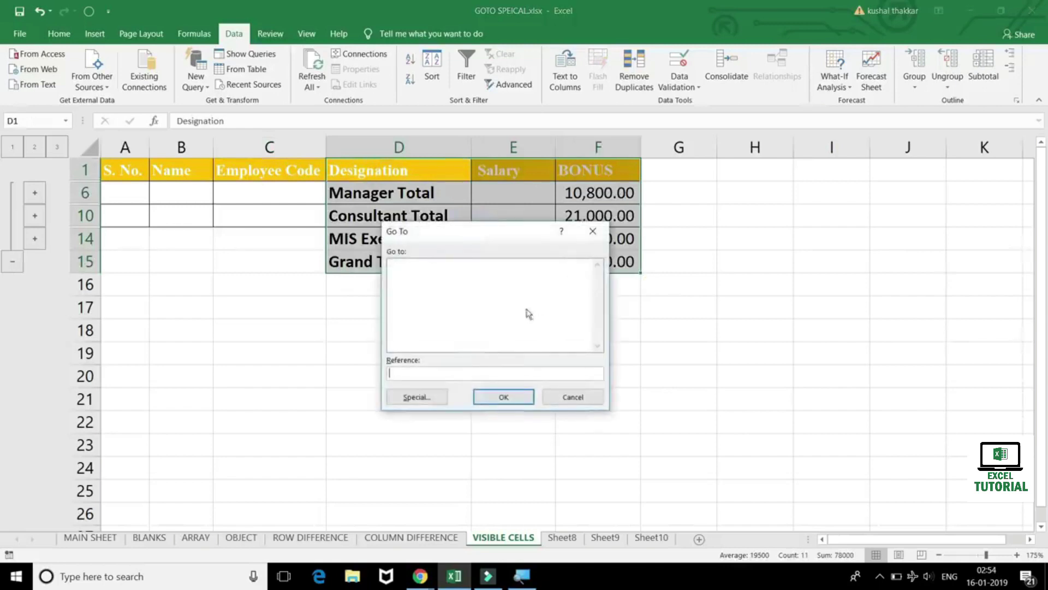
click(439, 398)
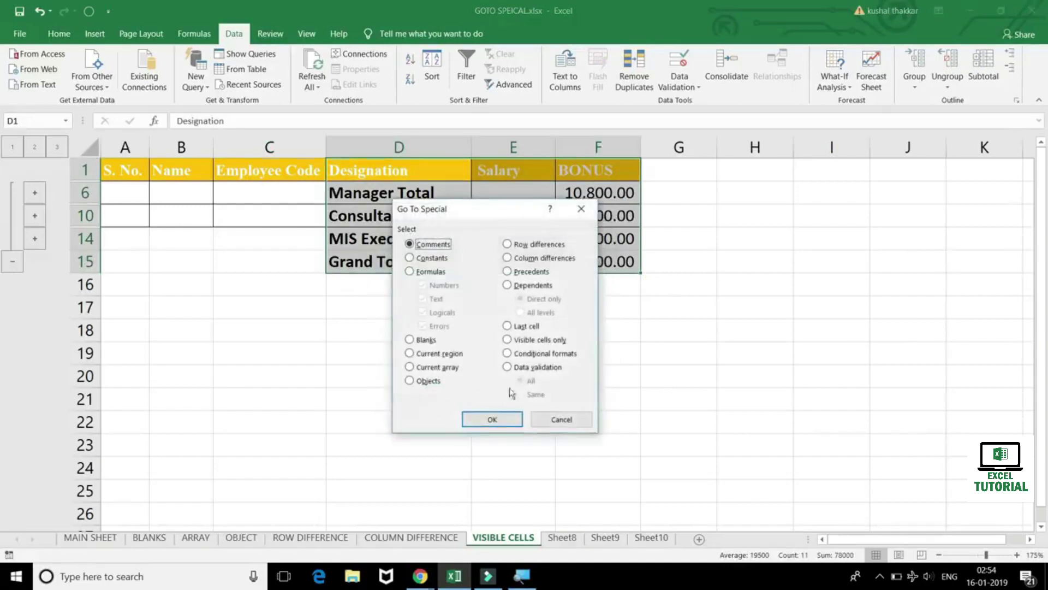
click(532, 341)
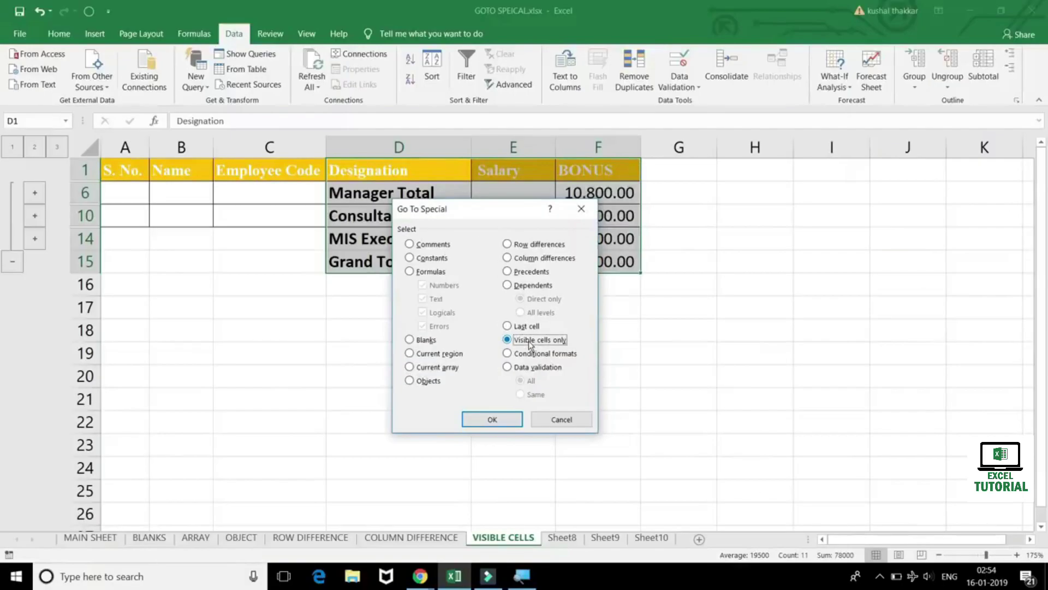
click(480, 419)
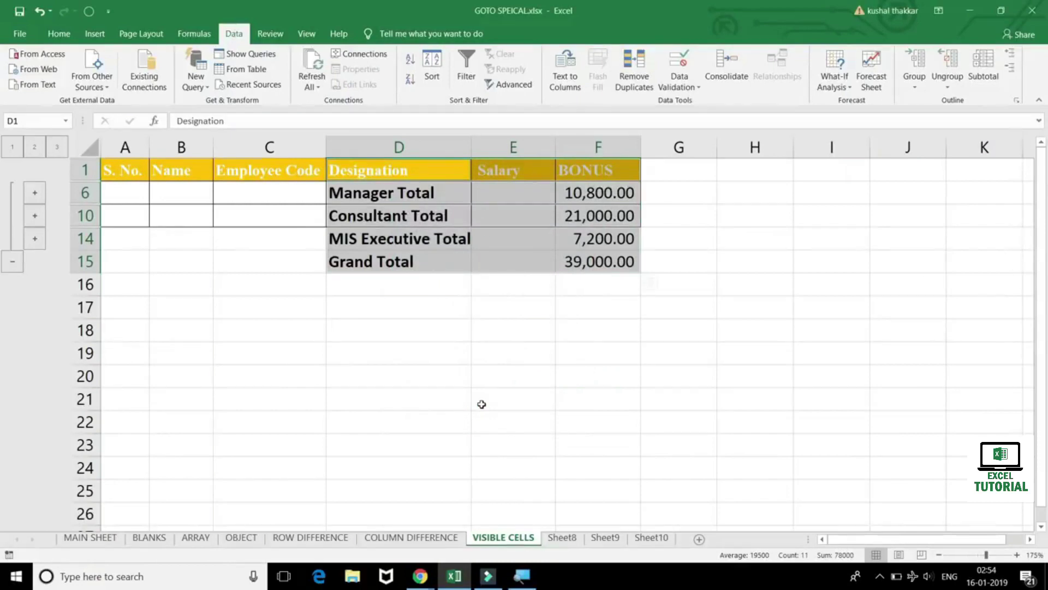
key(ctrl+c)
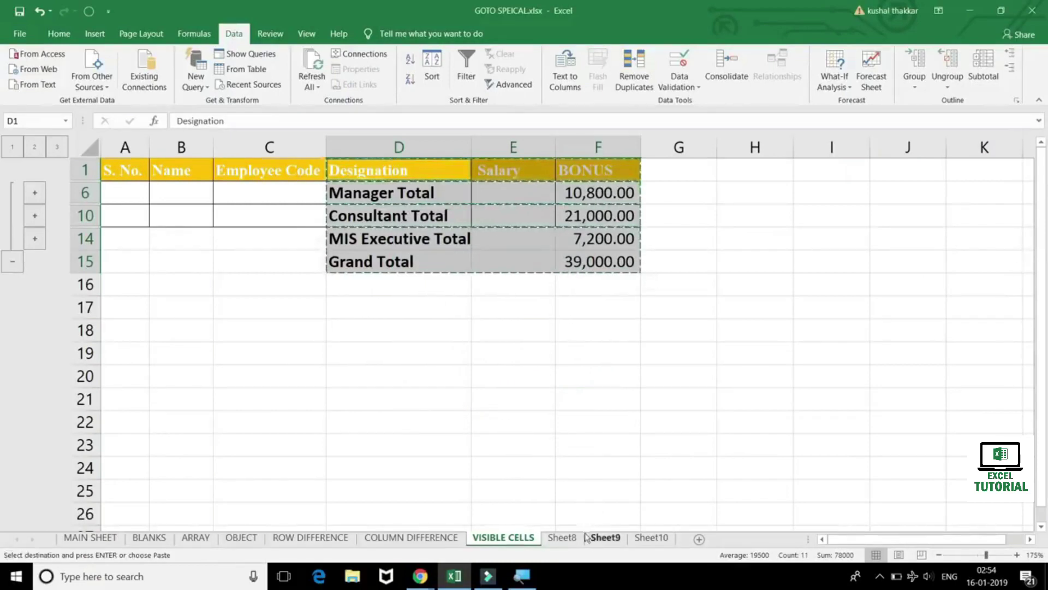
Step: Paste the visible totals into Sheet8 cell F1 and autofit column H
click(562, 538)
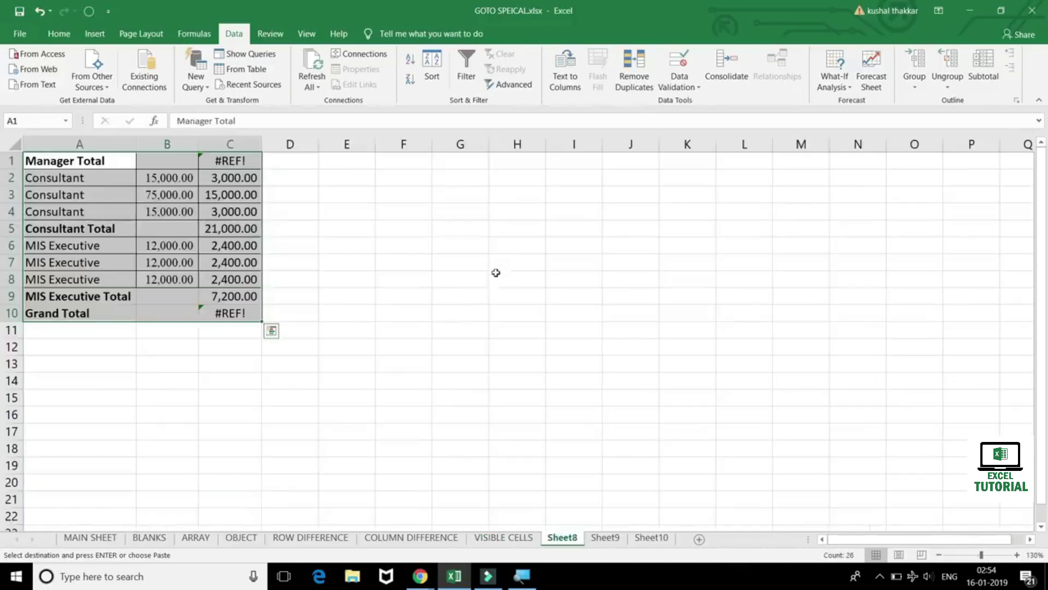
click(410, 167)
key(ctrl+v)
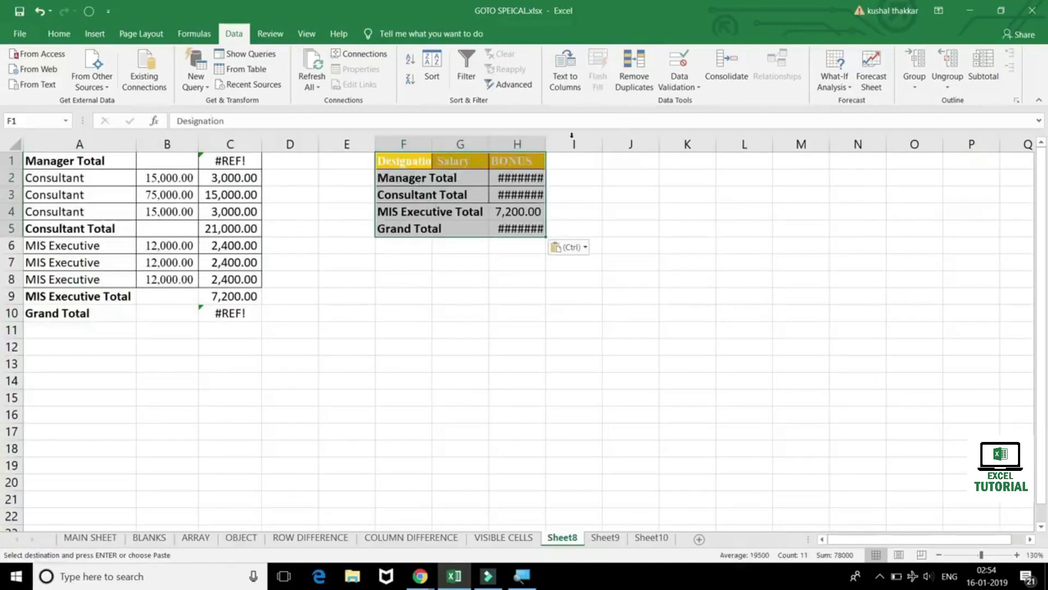
double_click(545, 145)
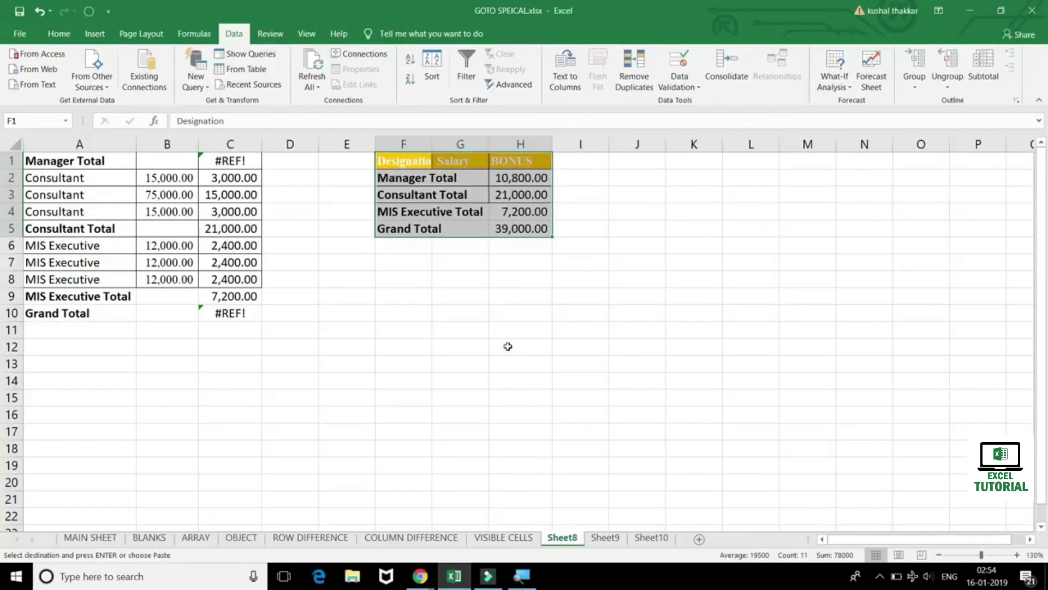
click(503, 538)
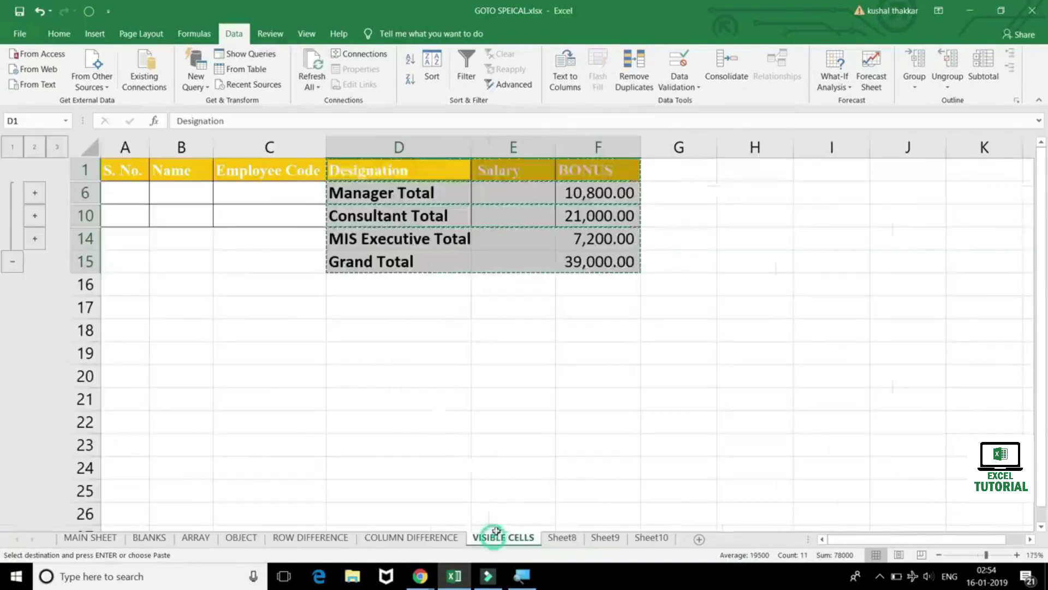
click(514, 442)
key(Escape)
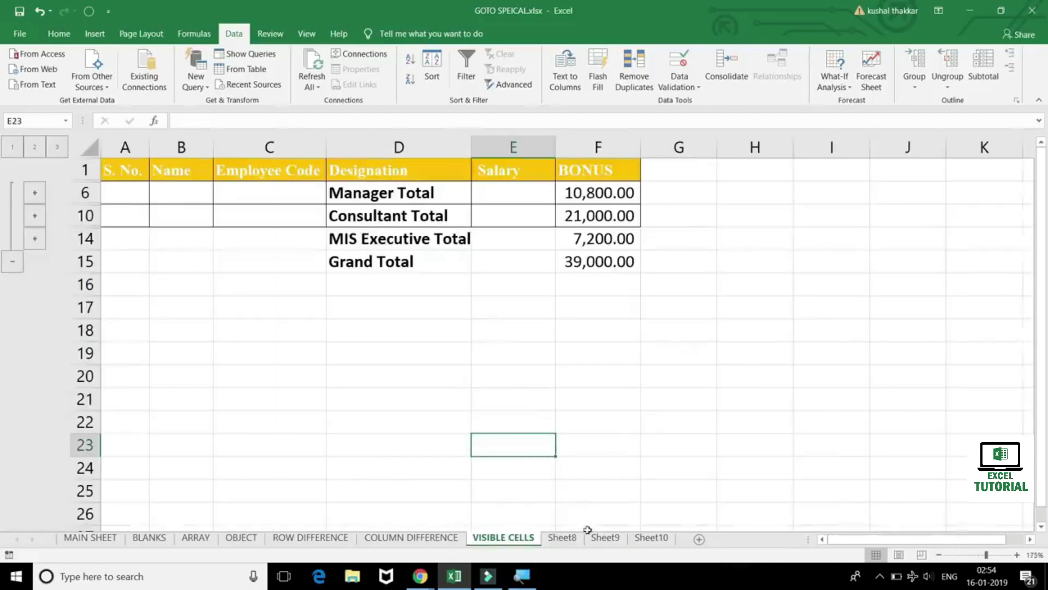
Step: On Sheet9, select all conditionally formatted cells with Go To Special
click(605, 538)
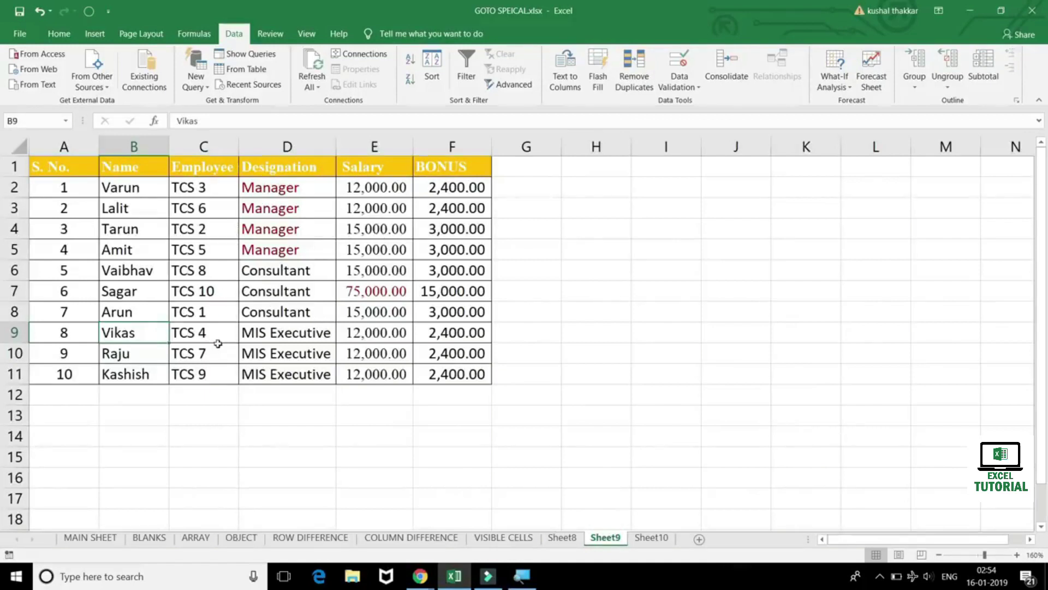
key(ctrl+g)
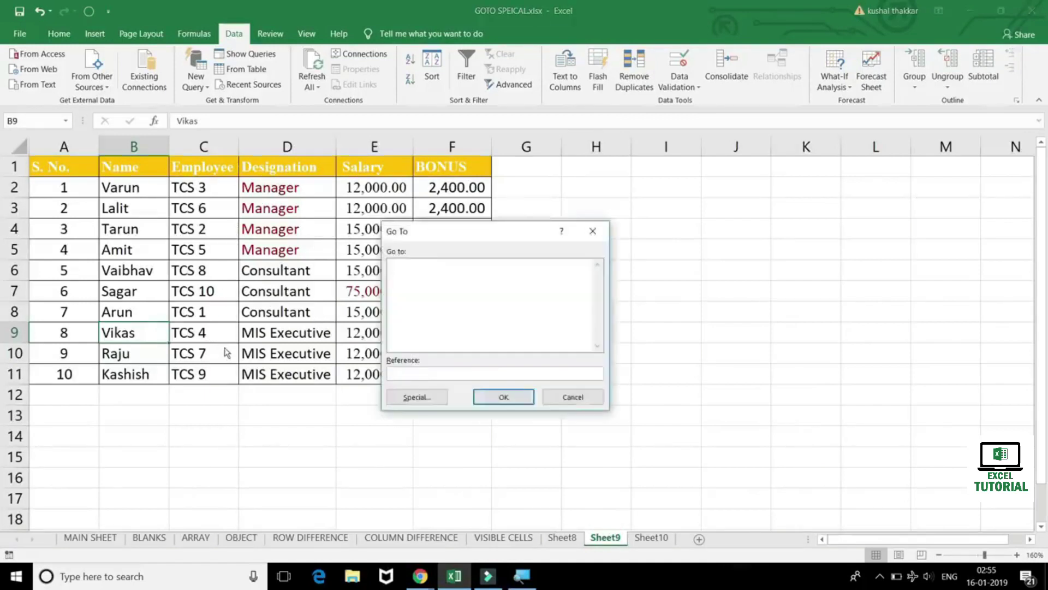
key(Escape)
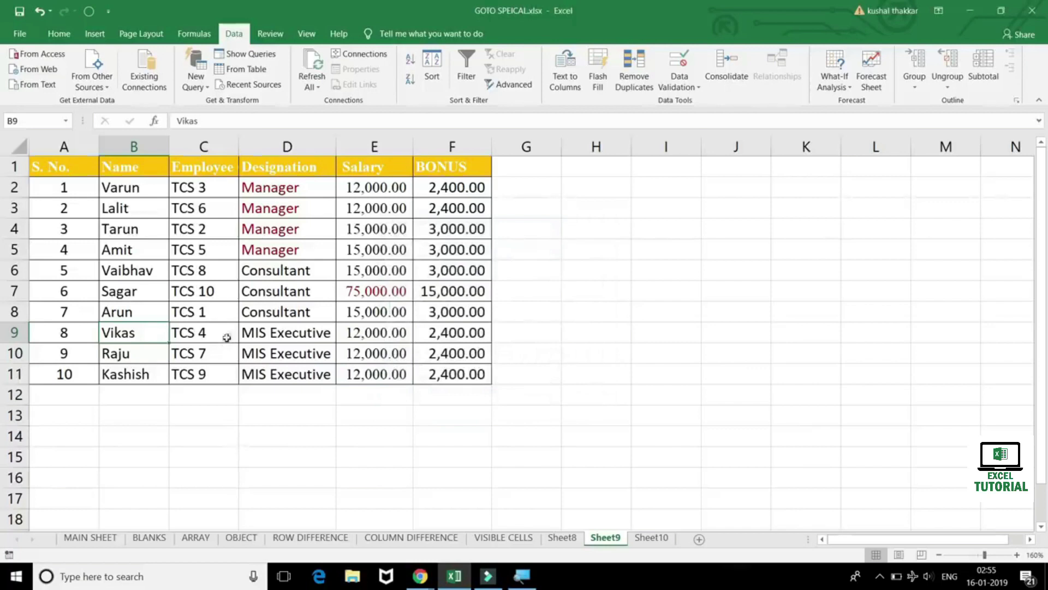
click(88, 14)
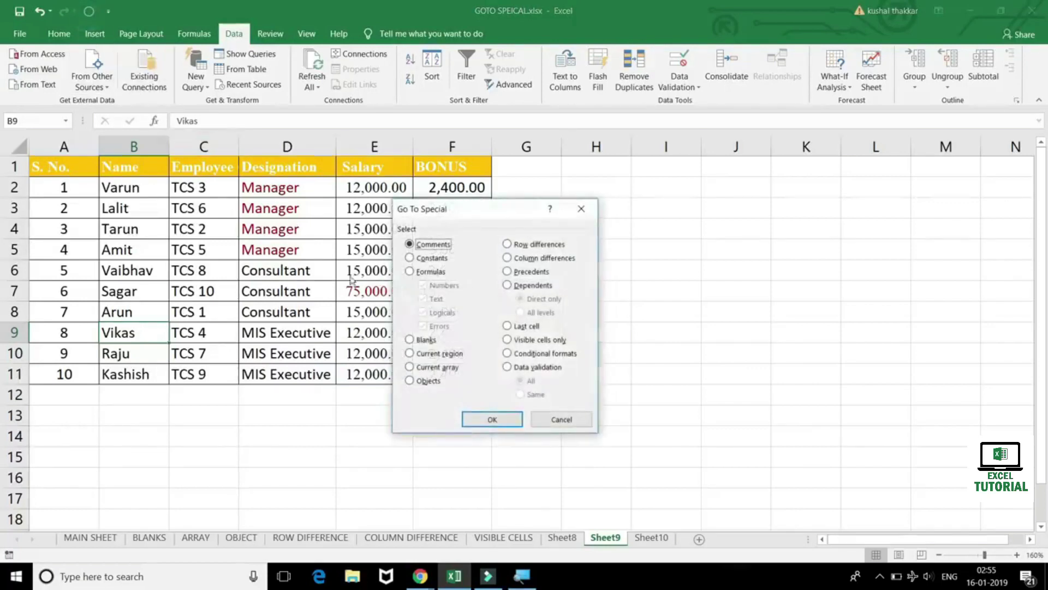
click(529, 353)
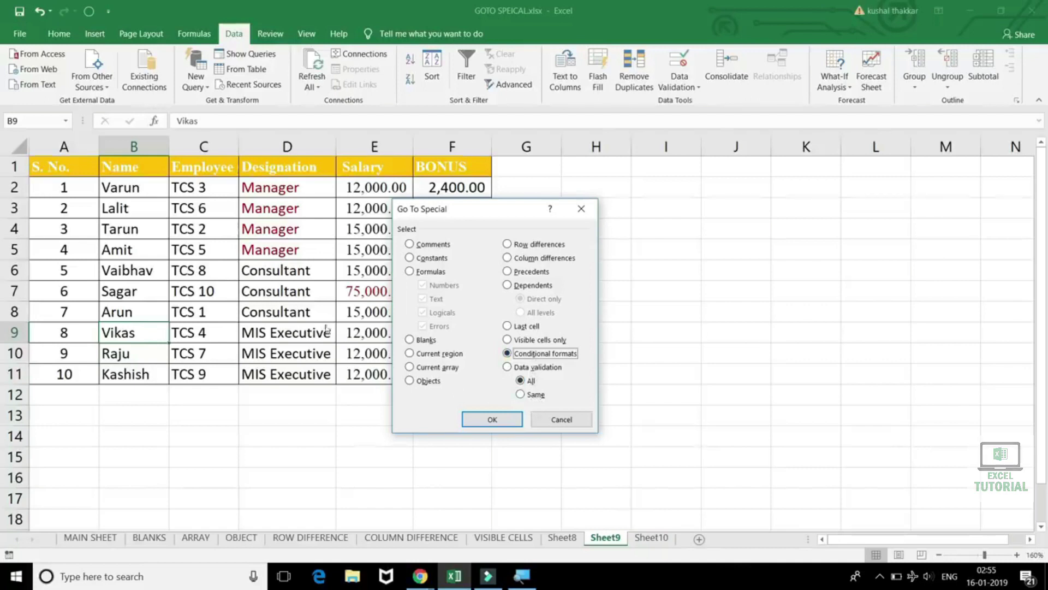
click(480, 420)
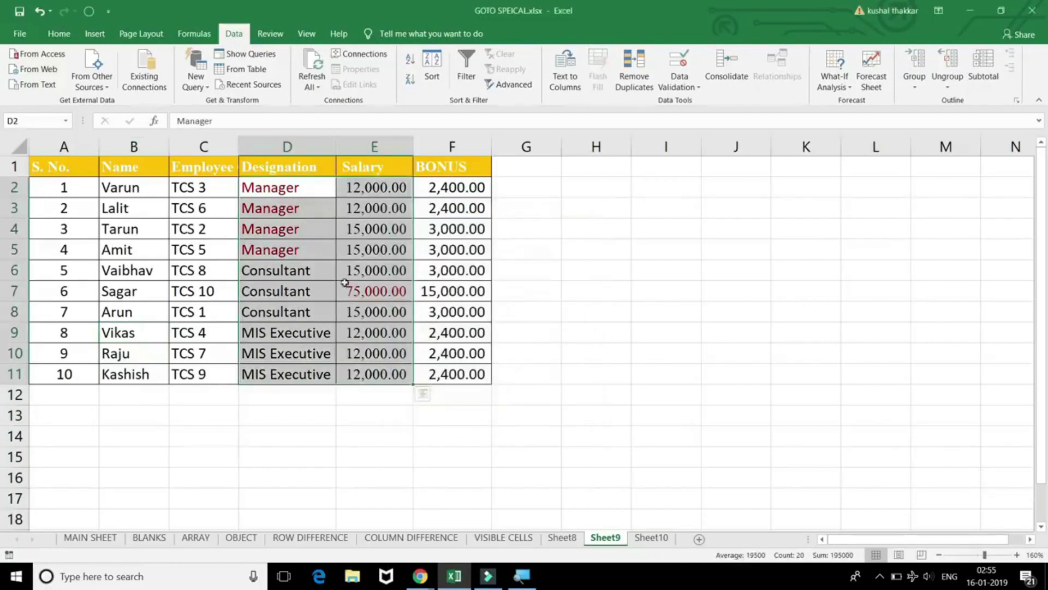
Step: Starting from D8, select only cells sharing the same conditional formatting rule
click(302, 312)
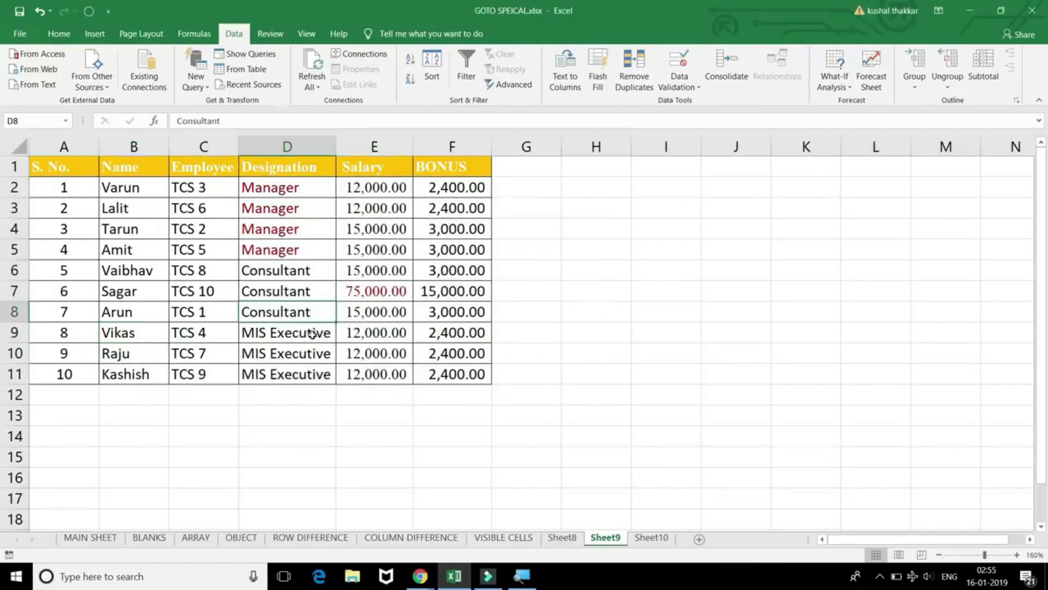
key(ctrl+g)
click(417, 397)
click(544, 353)
click(534, 395)
click(492, 420)
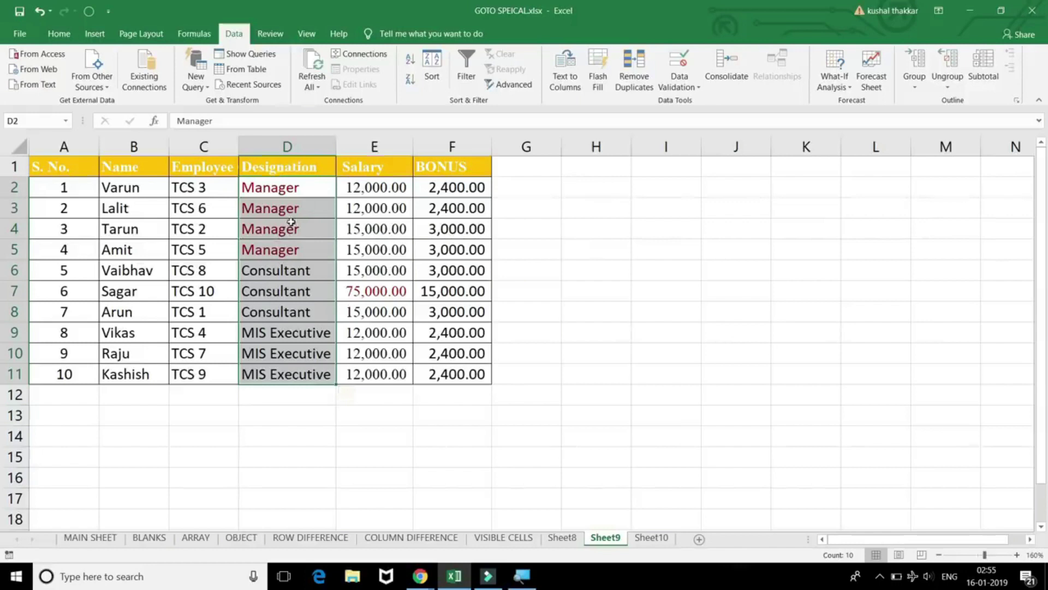
click(59, 33)
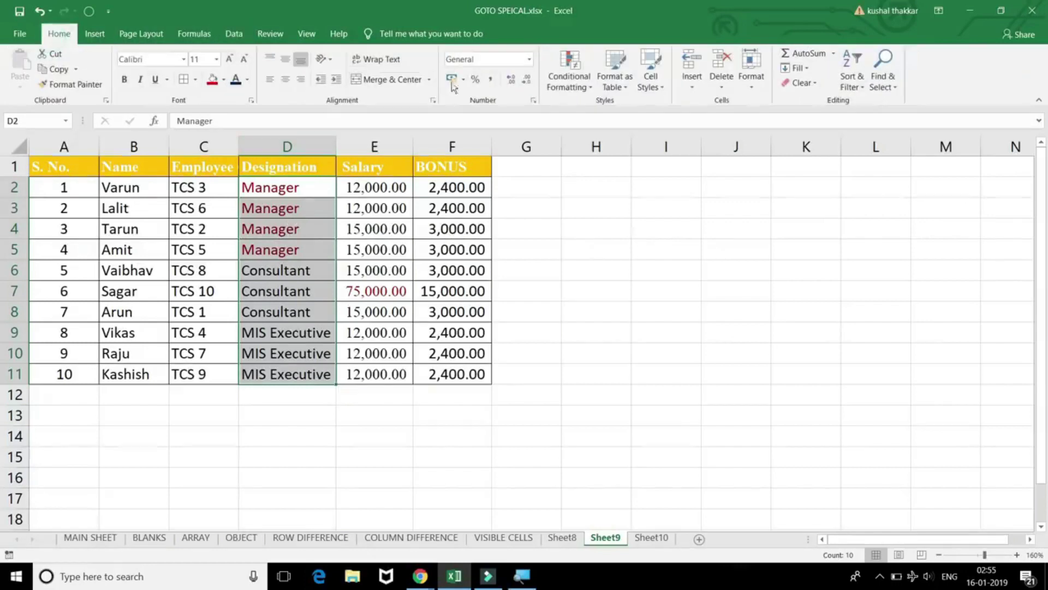
click(561, 89)
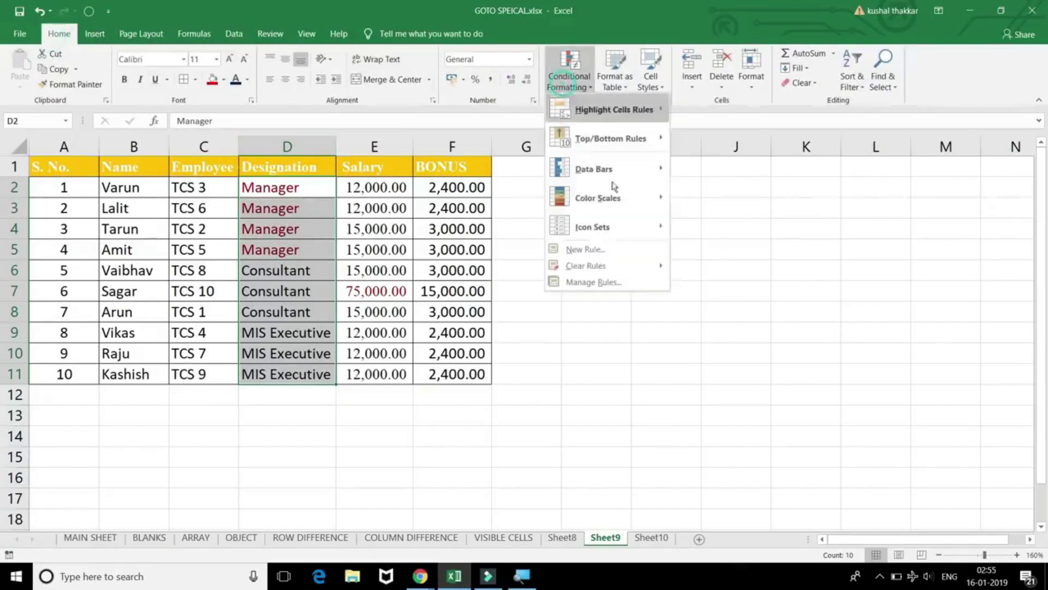
click(595, 282)
drag(531, 257, 665, 250)
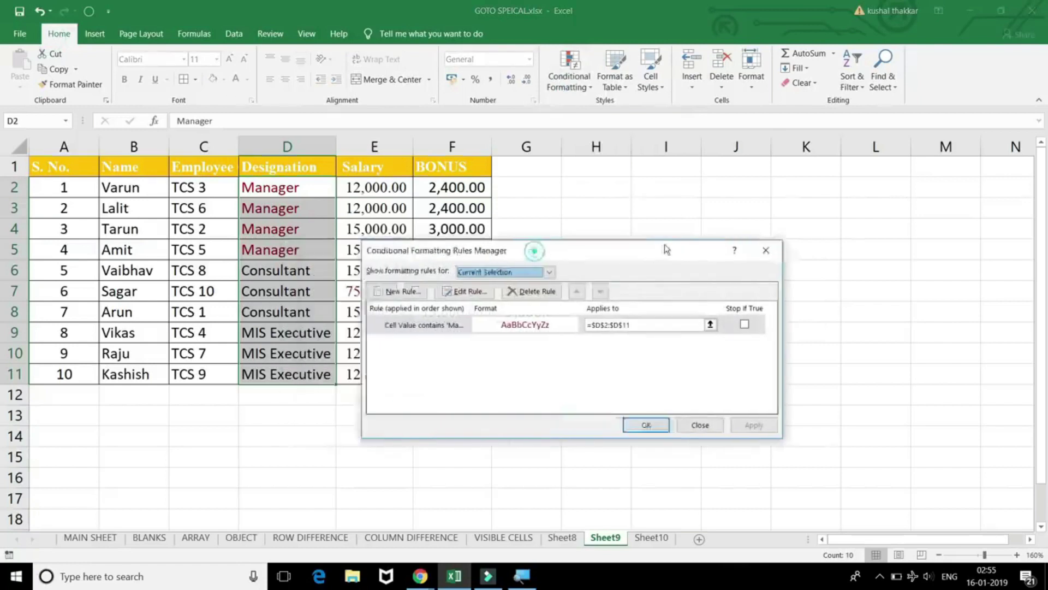
click(543, 265)
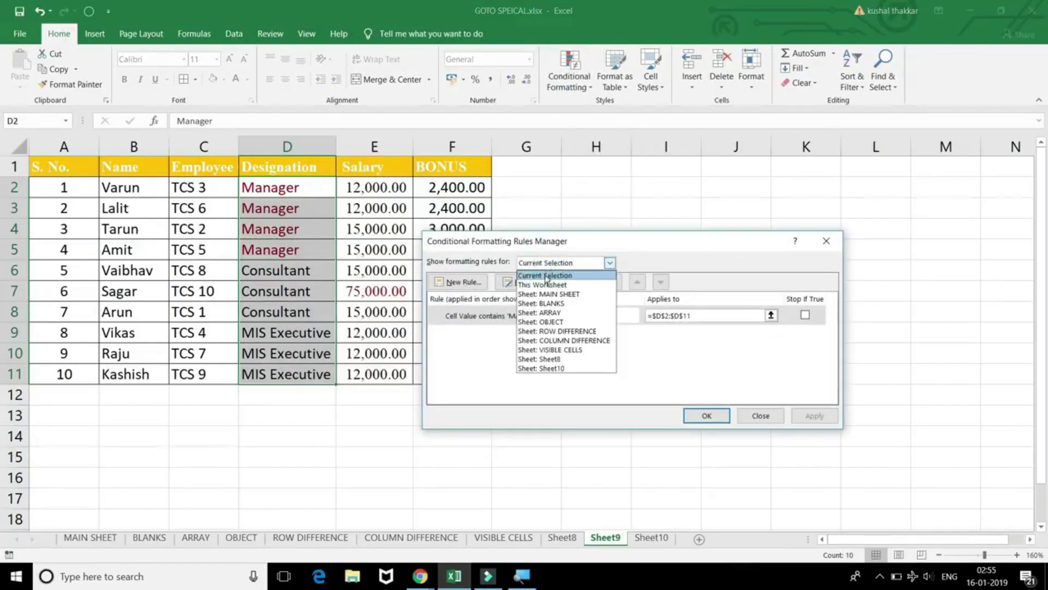
click(546, 275)
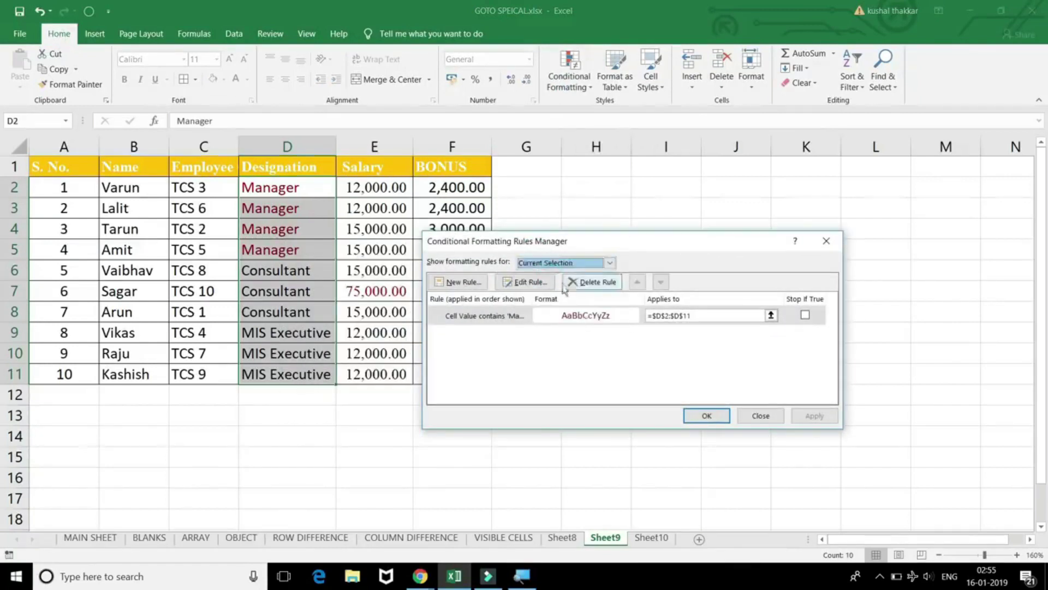
click(564, 265)
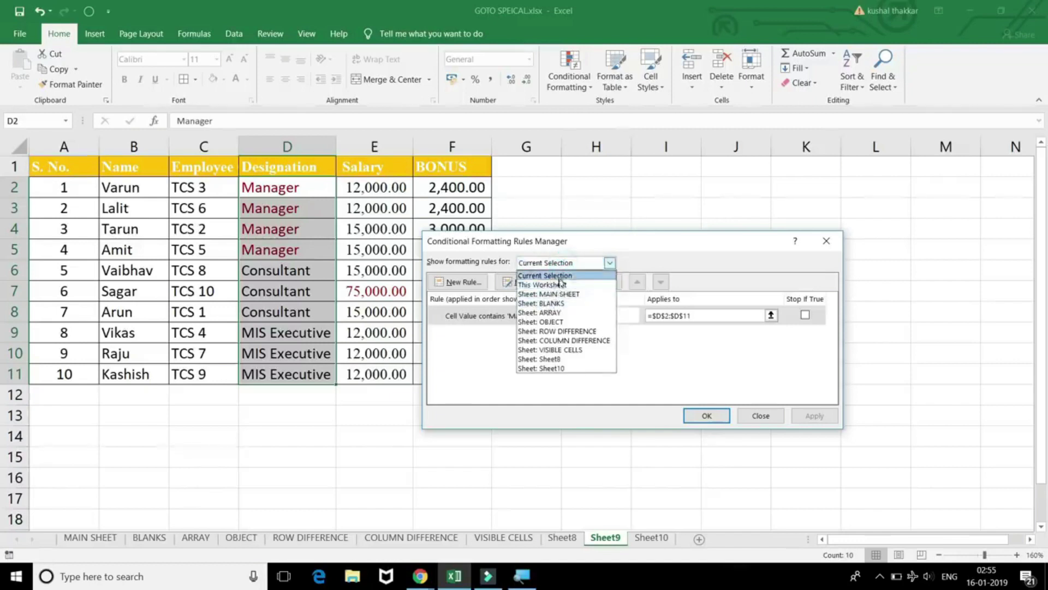
click(561, 285)
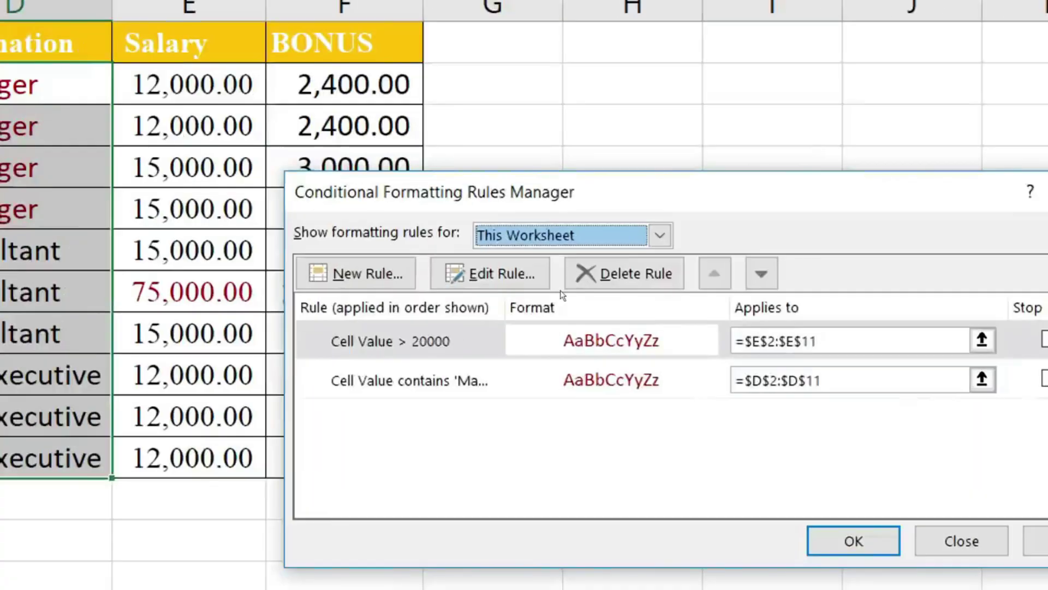
key(Return)
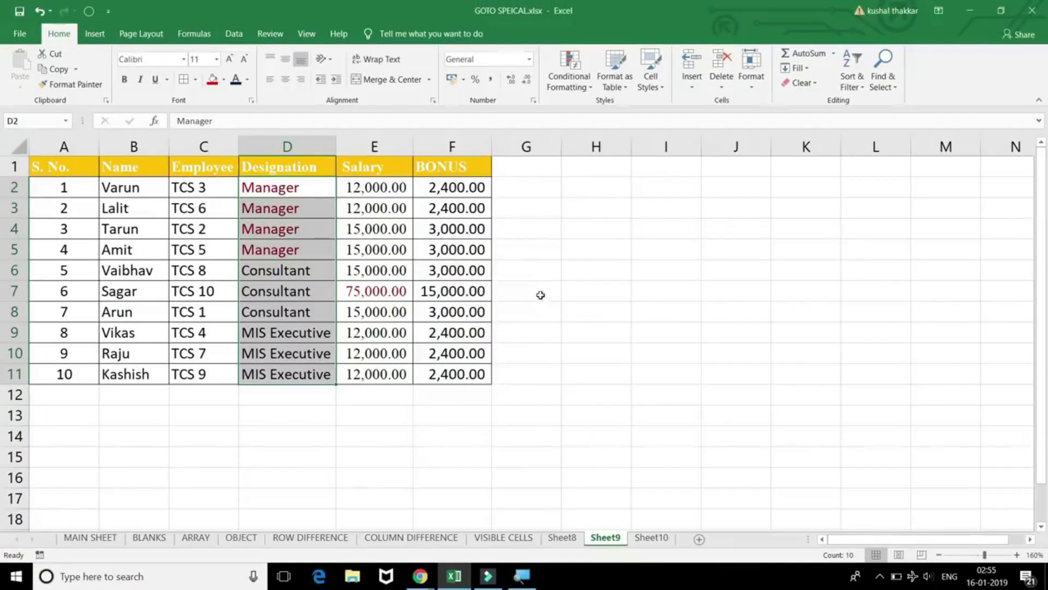
click(388, 291)
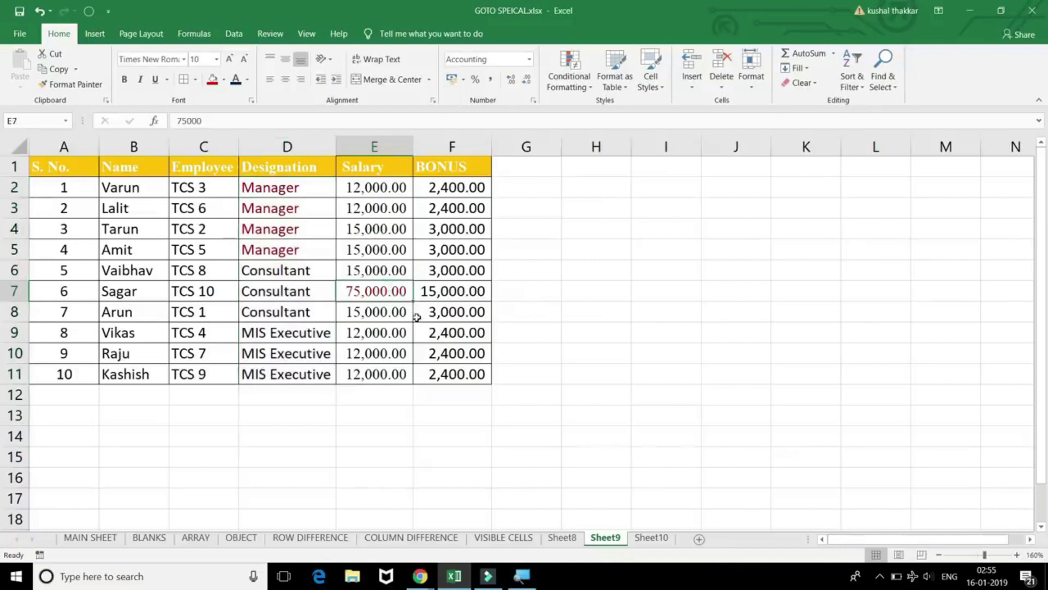
Step: Check D2's Designation drop-down list, leaving Manager in place
key(ctrl+g)
click(551, 385)
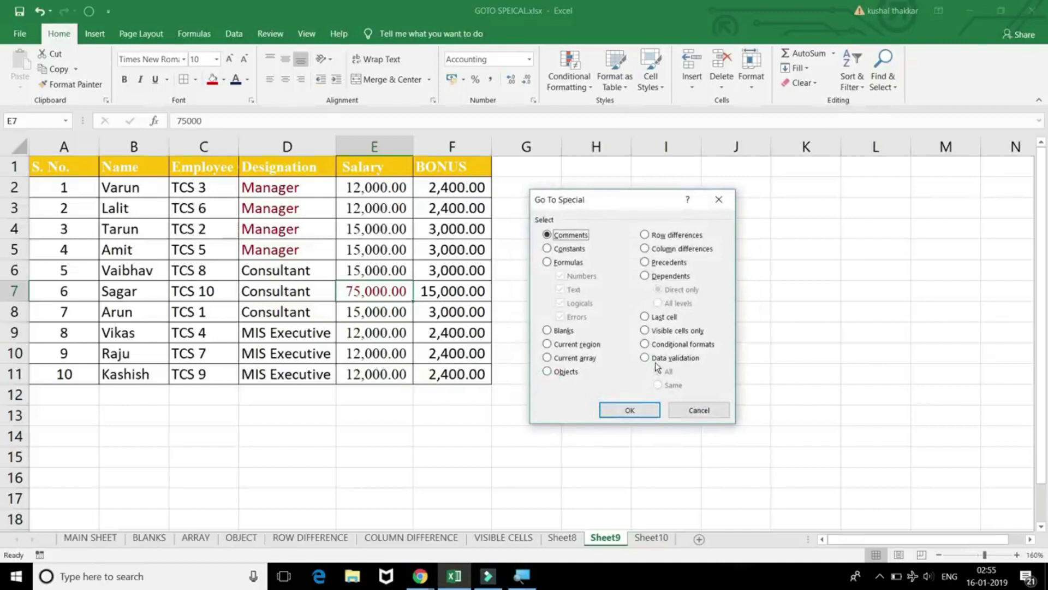
key(Escape)
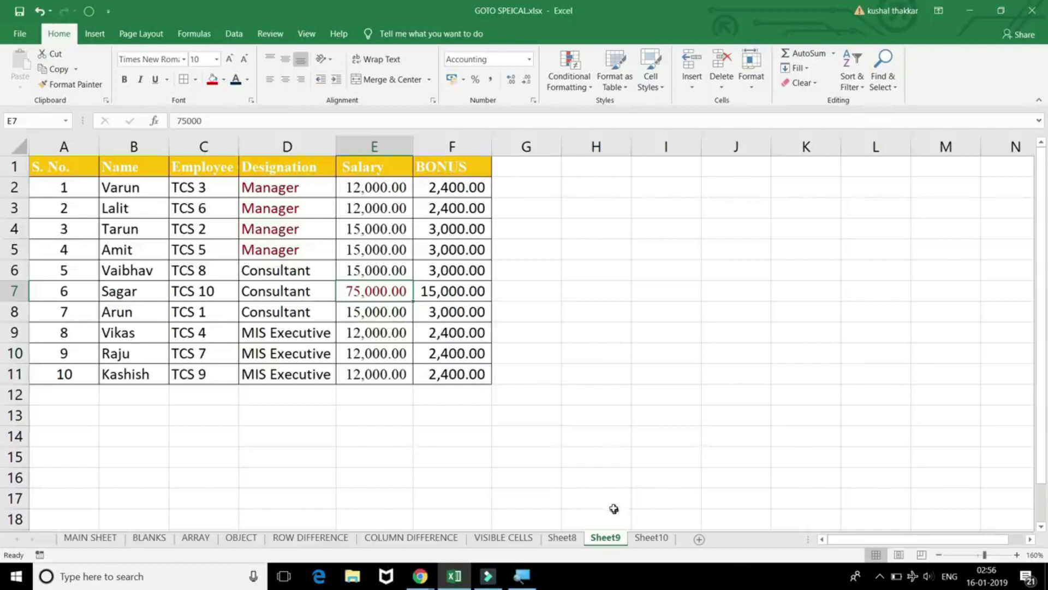
click(280, 185)
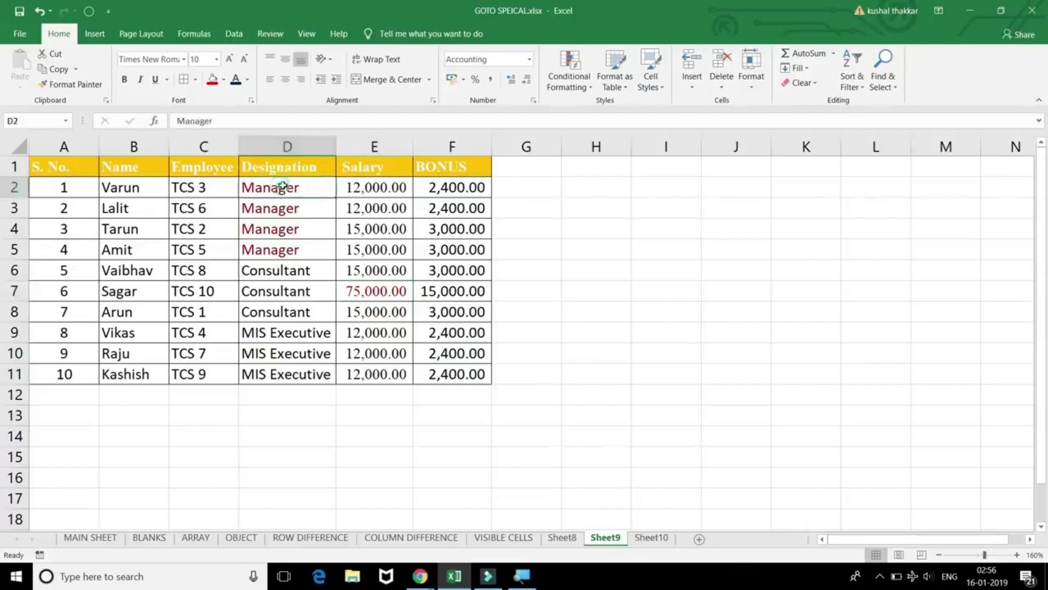
click(341, 190)
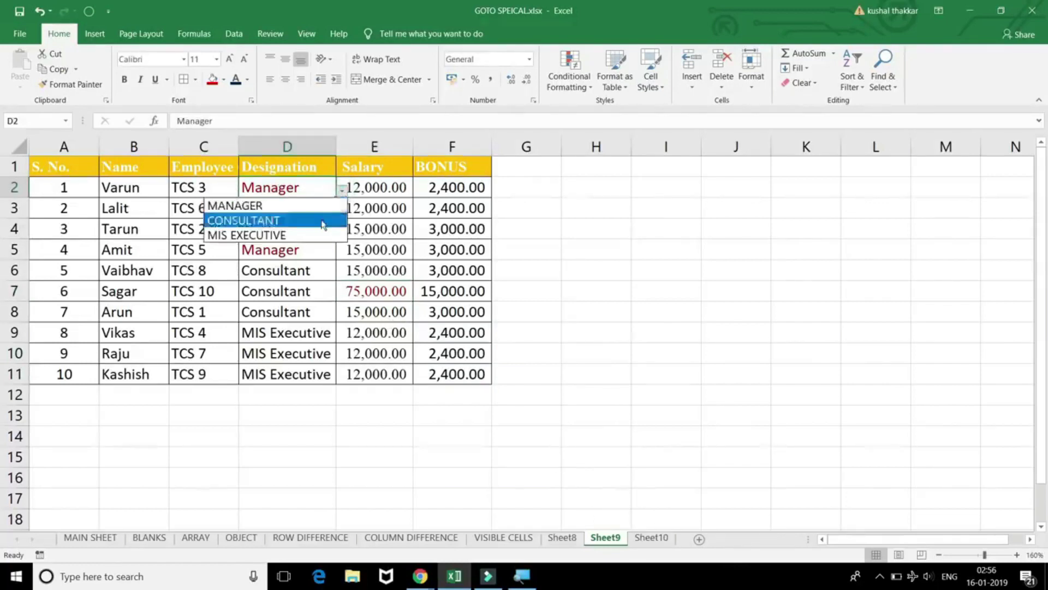
click(545, 295)
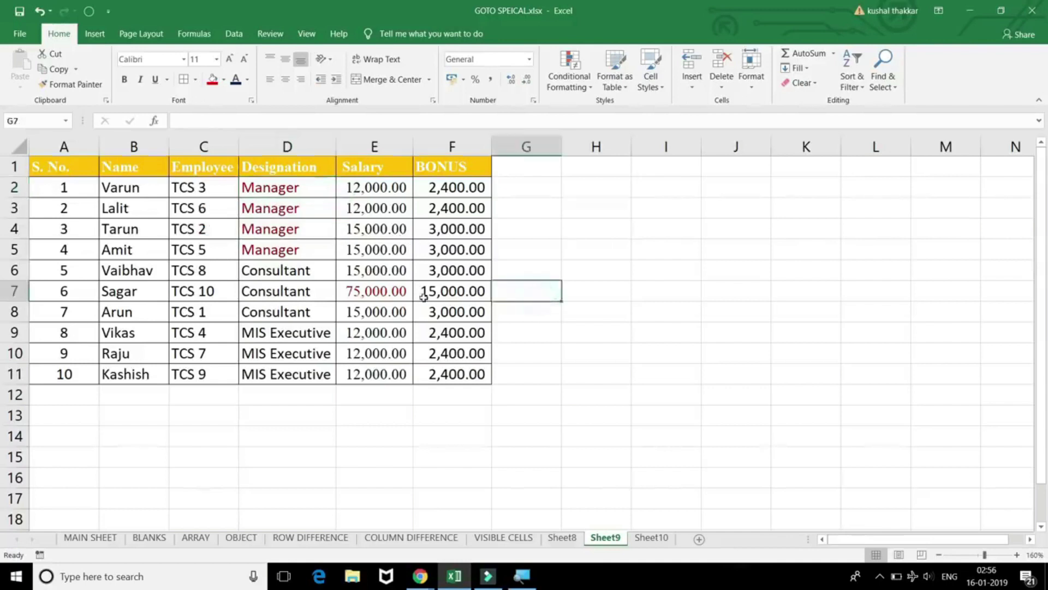
Step: Select all cells with data validation via Go To Special
click(453, 310)
key(ctrl+g)
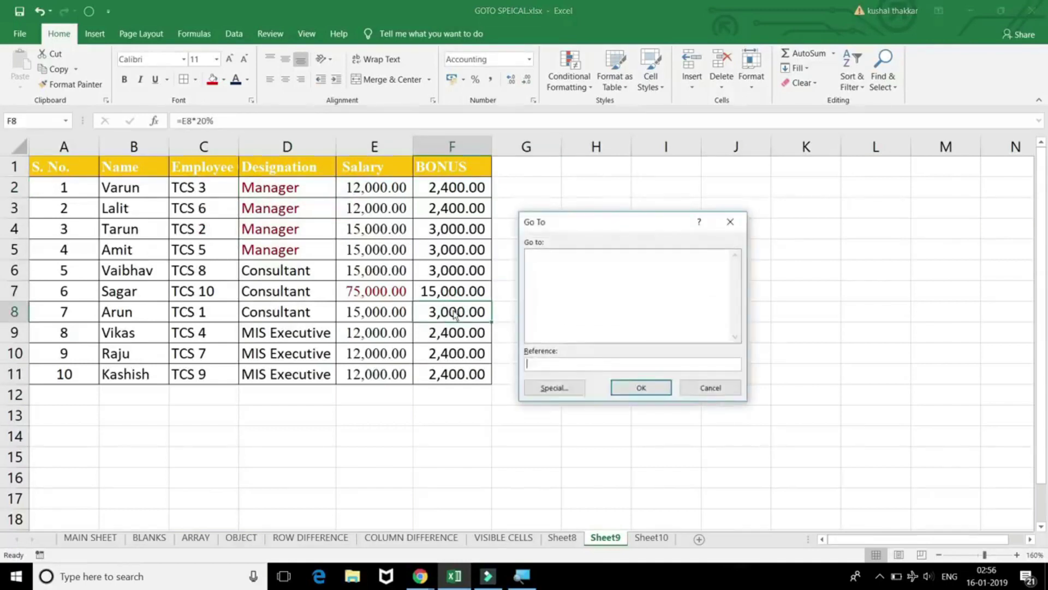
click(573, 387)
click(644, 359)
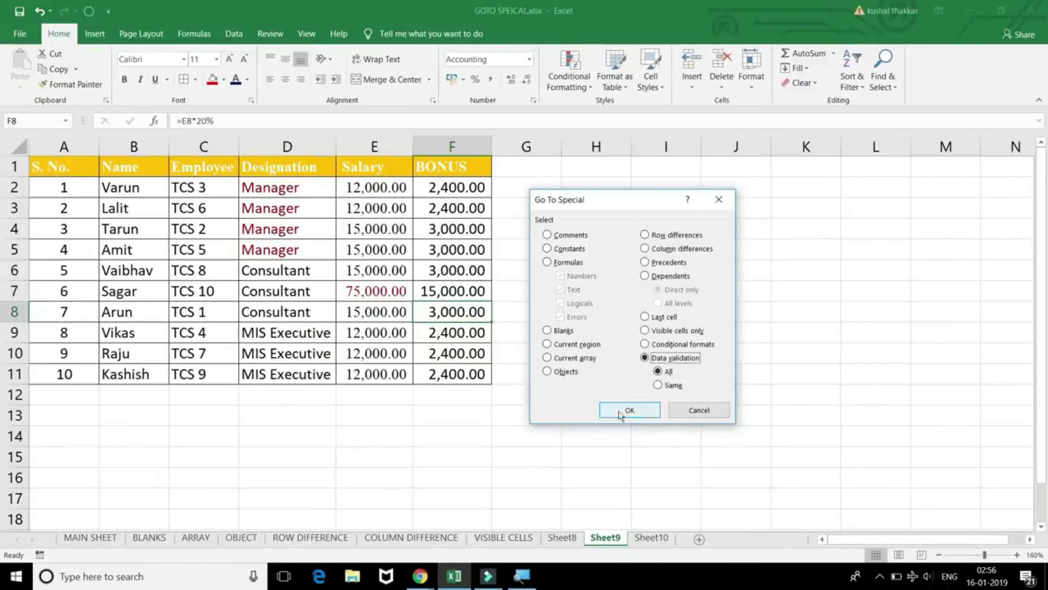
click(622, 412)
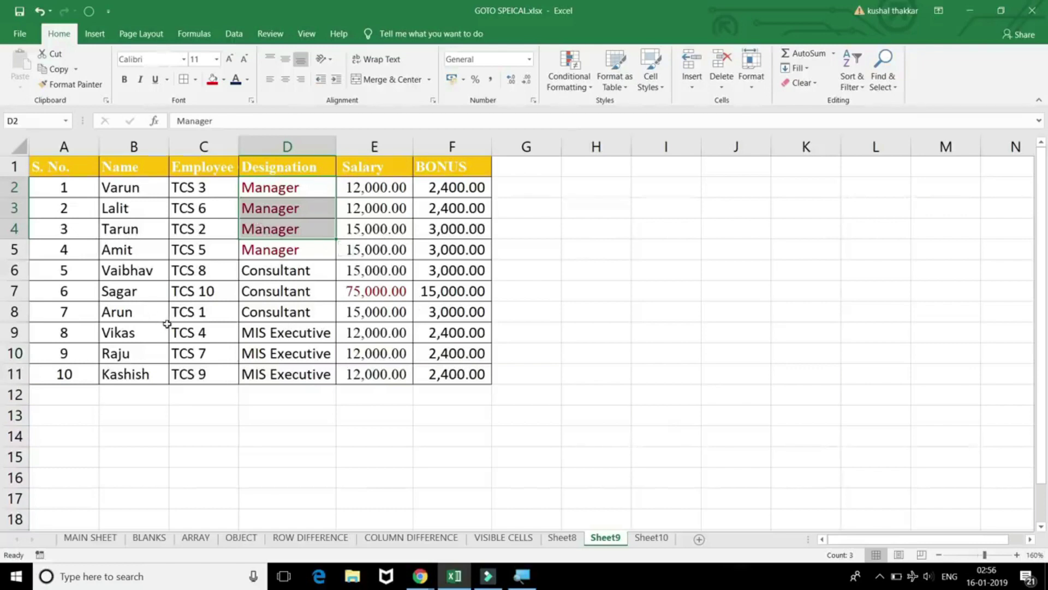
Step: From cell D2, reopen Go To Special and position it beside the table
click(292, 186)
click(337, 192)
click(300, 184)
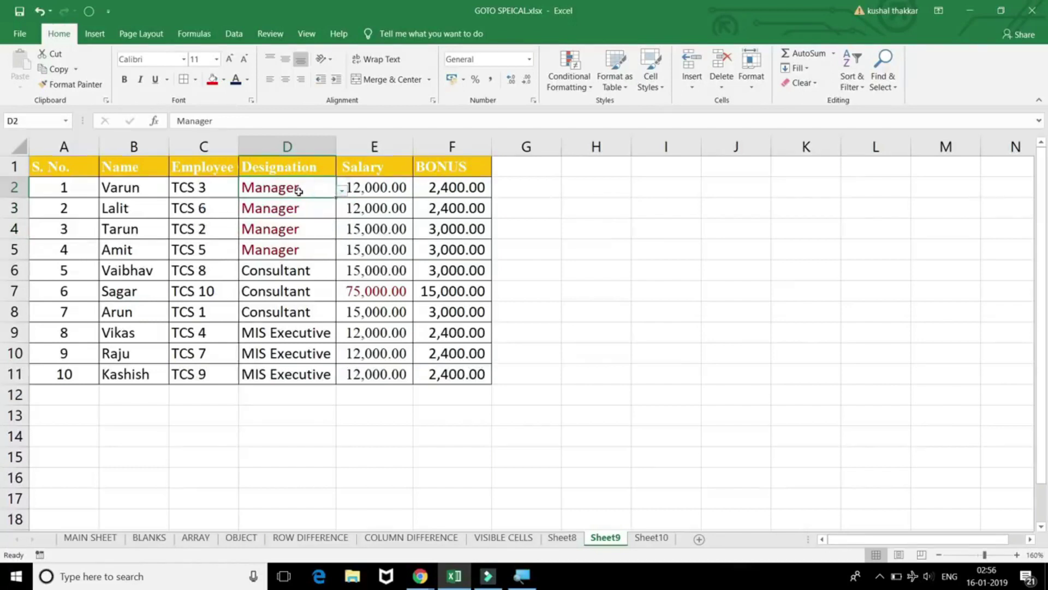
key(ctrl+g)
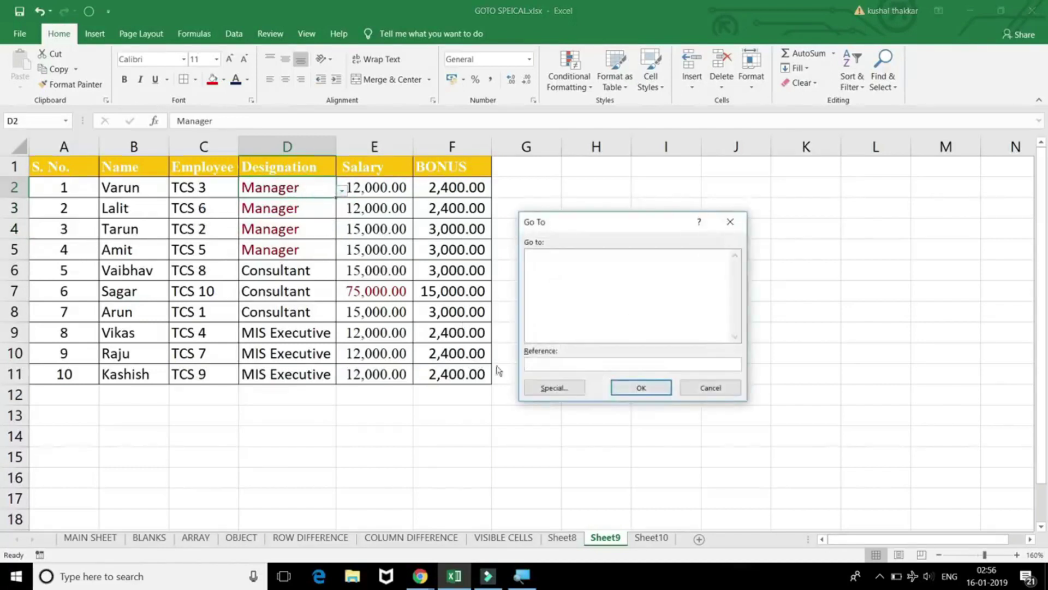
click(551, 389)
drag(606, 210, 425, 220)
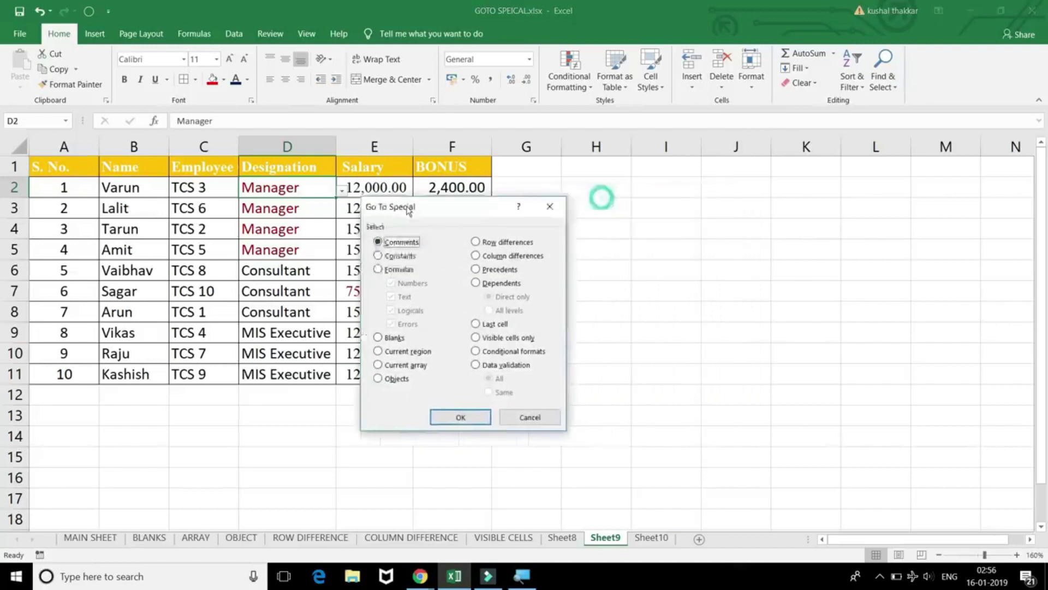
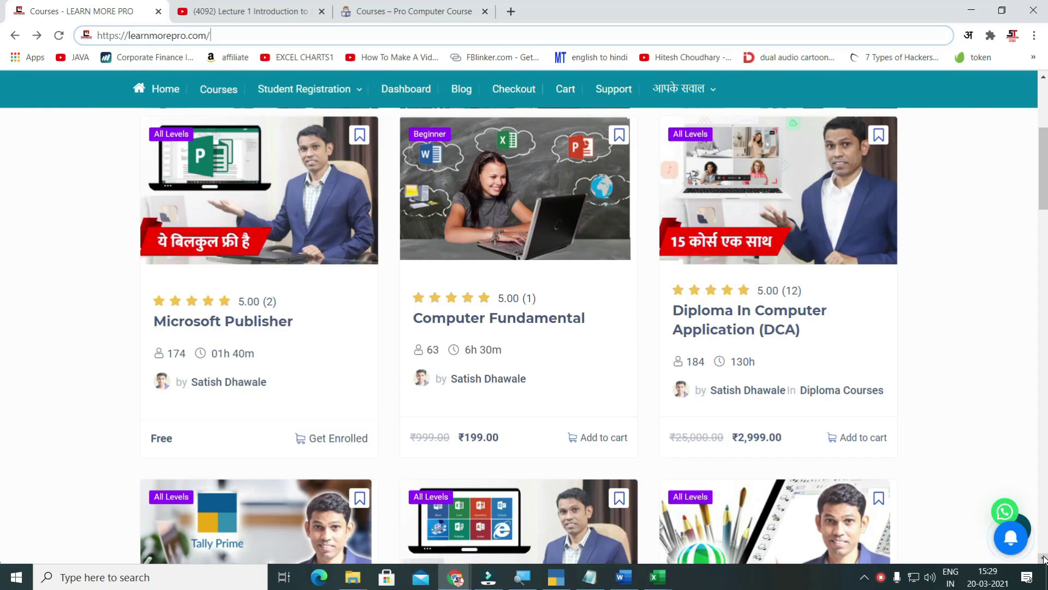
Step: Scroll the learnmorepro.com course listings down past the MS-Access, PowerPoint and Word courses
click(1043, 559)
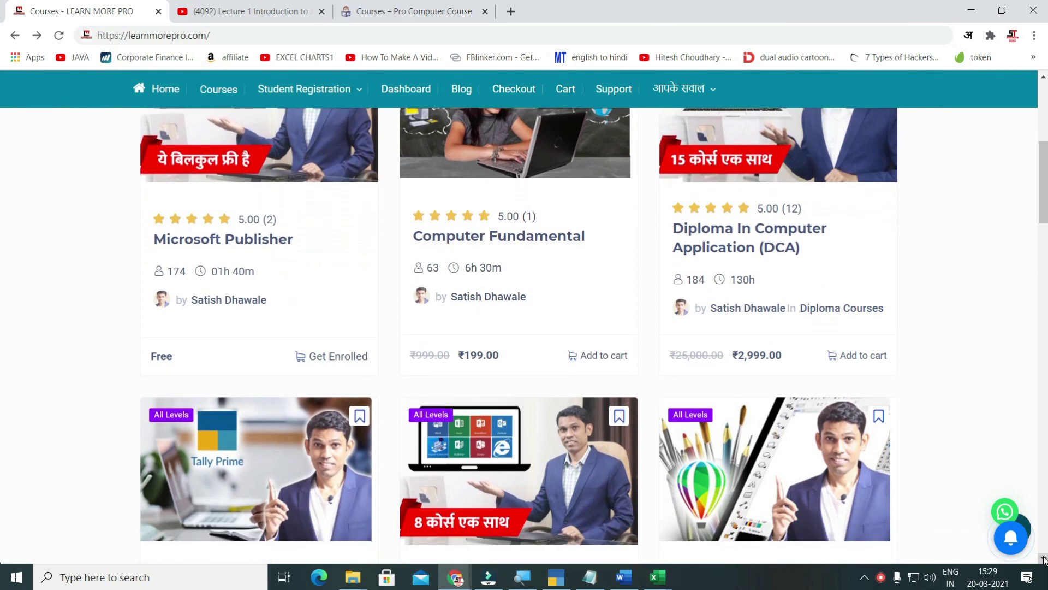
click(1043, 559)
click(1043, 559)
click(1044, 559)
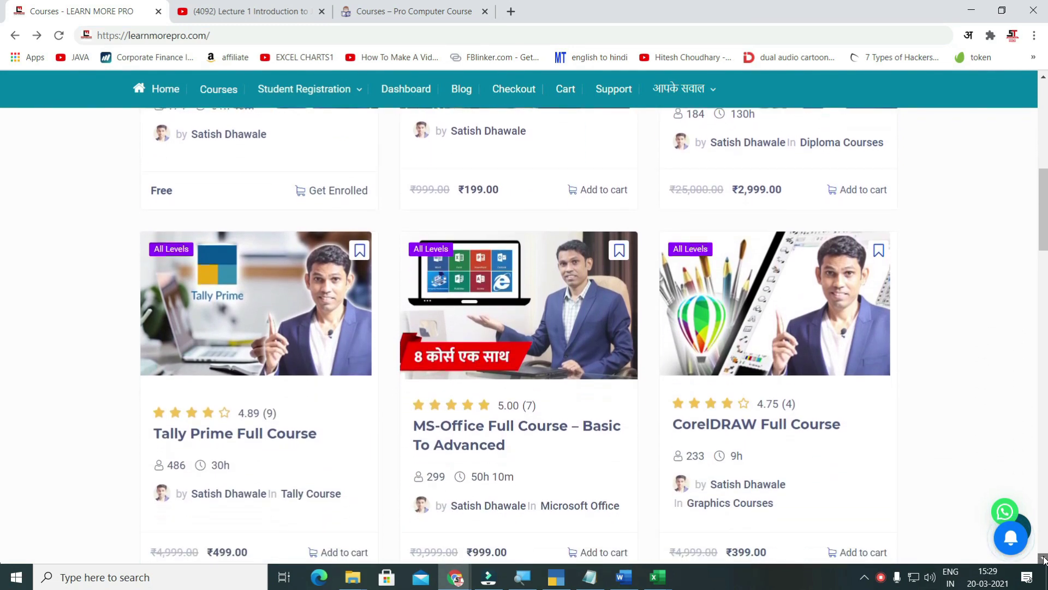
click(1043, 559)
click(1044, 559)
click(1043, 559)
click(1043, 560)
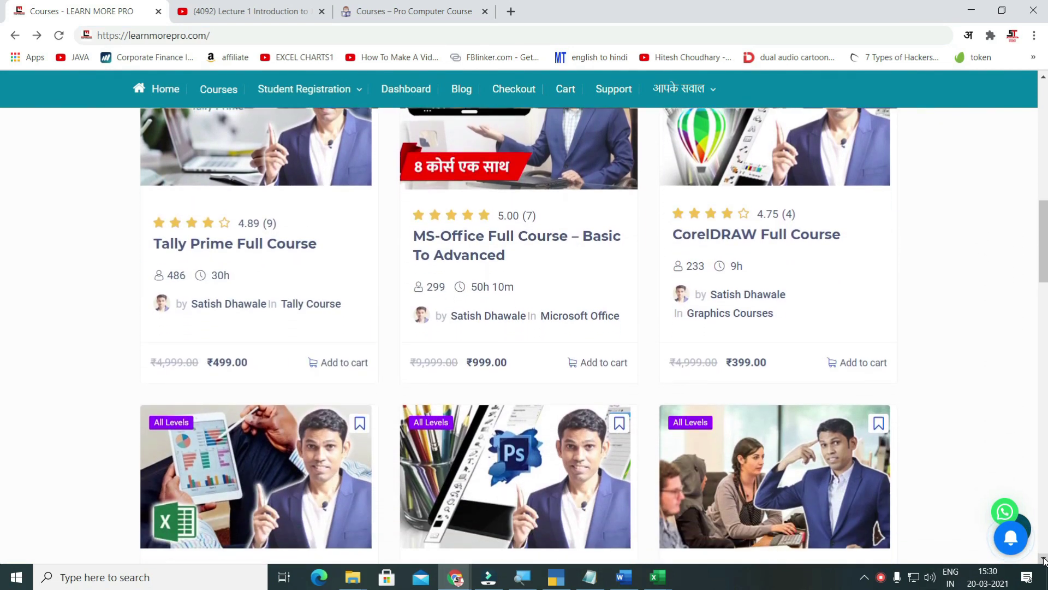
click(1044, 559)
click(1044, 559)
click(1044, 559)
click(1043, 559)
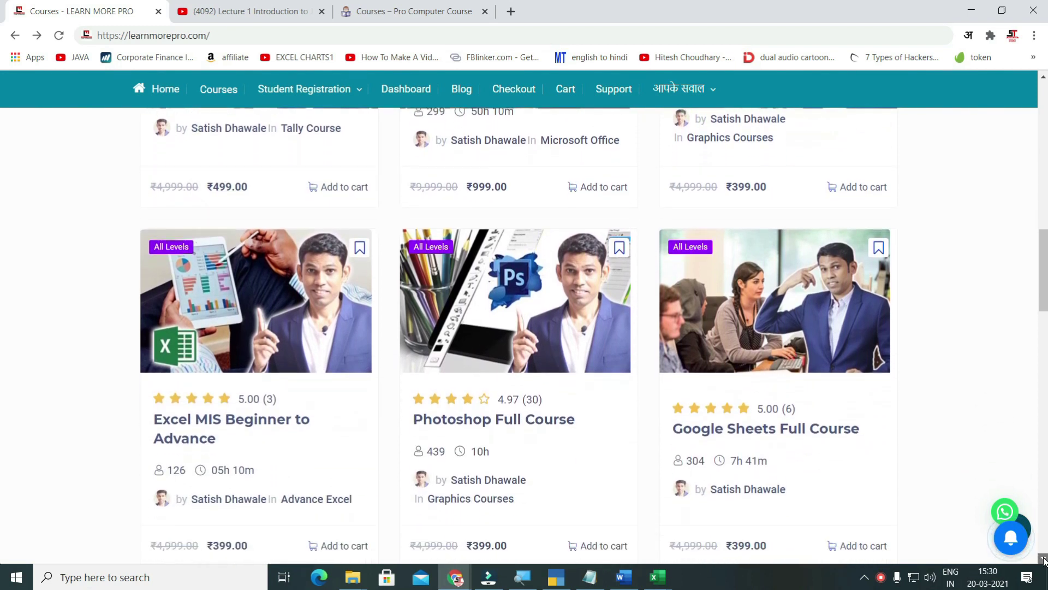
click(1043, 559)
click(1044, 559)
click(1043, 559)
click(1044, 559)
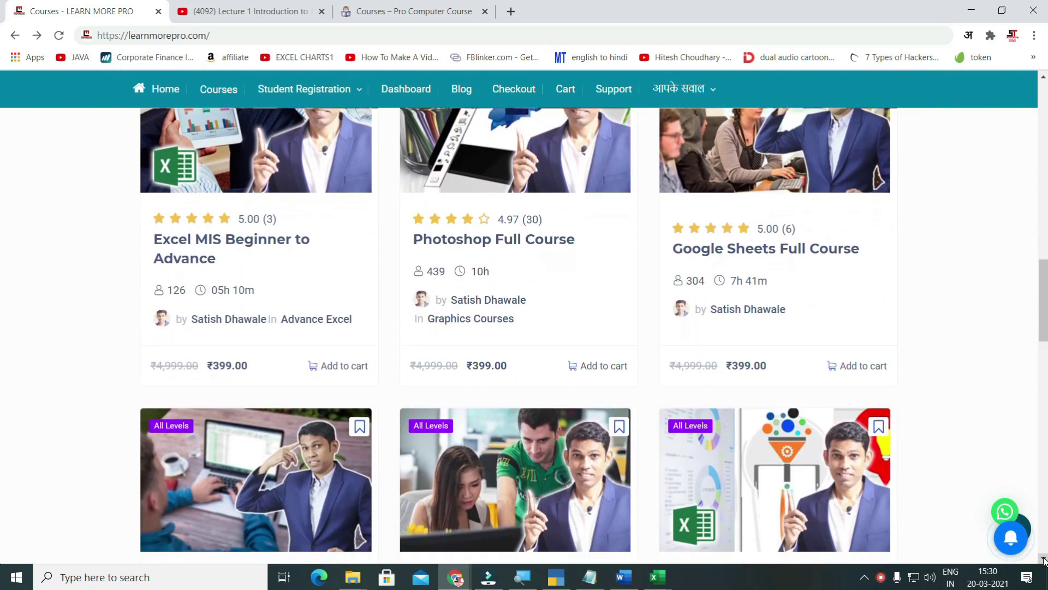
click(1043, 559)
click(1043, 559)
click(1044, 559)
click(1043, 559)
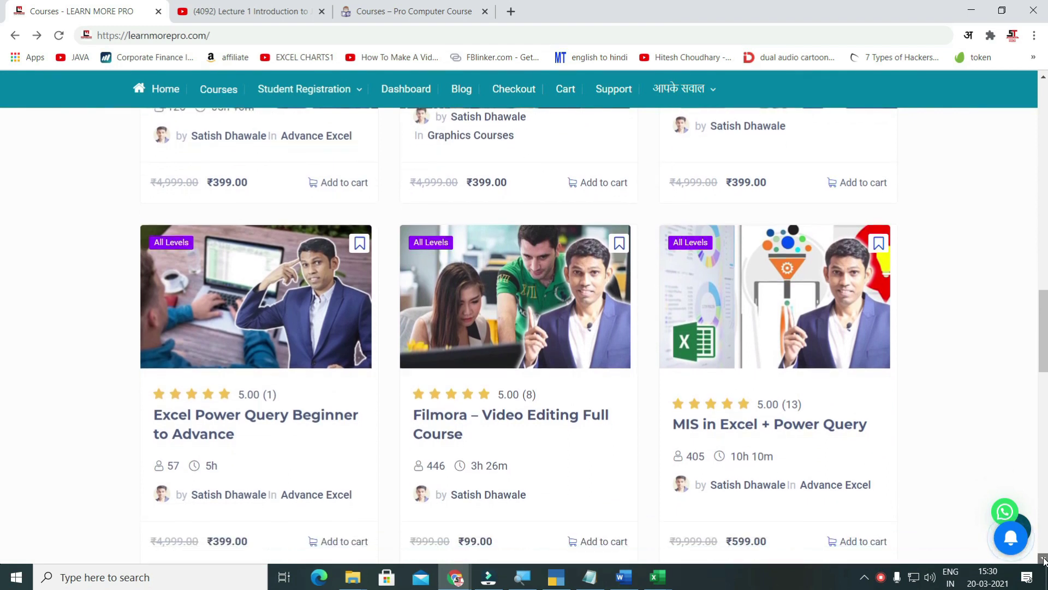
click(1044, 559)
click(1044, 559)
scroll(1043, 559, down, 1)
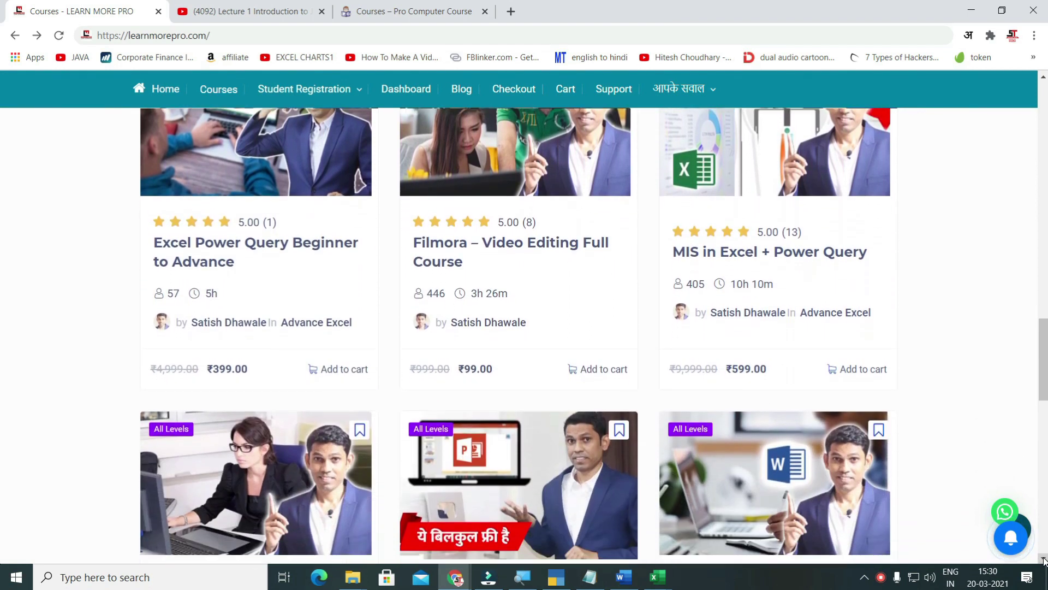
scroll(1043, 559, down, 1)
scroll(1043, 560, down, 1)
scroll(1043, 560, down, 1)
scroll(1043, 559, down, 1)
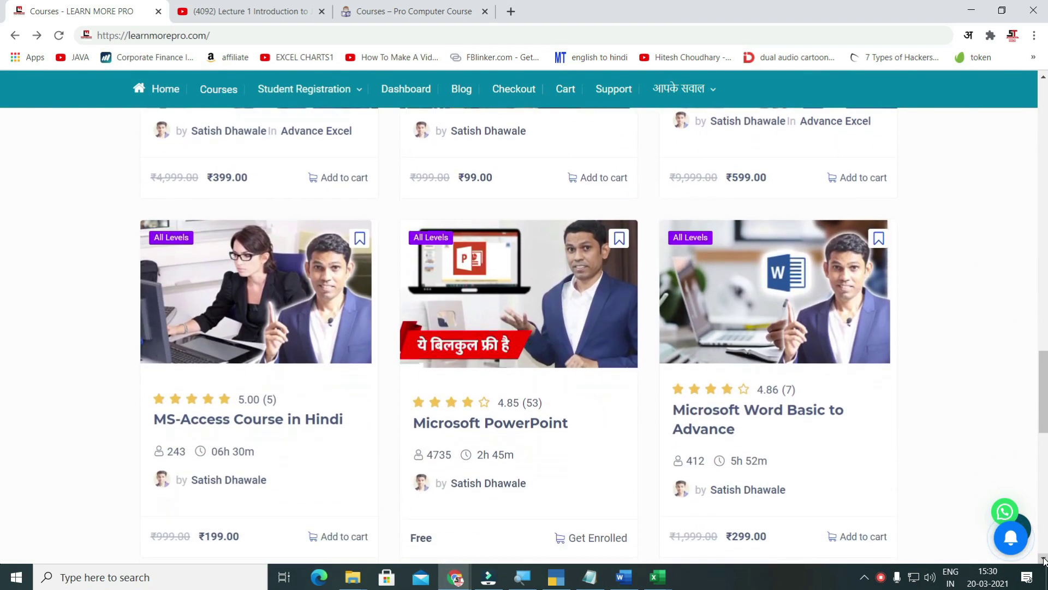
scroll(1043, 560, down, 1)
scroll(1043, 560, down, 1)
scroll(1043, 560, down, 1)
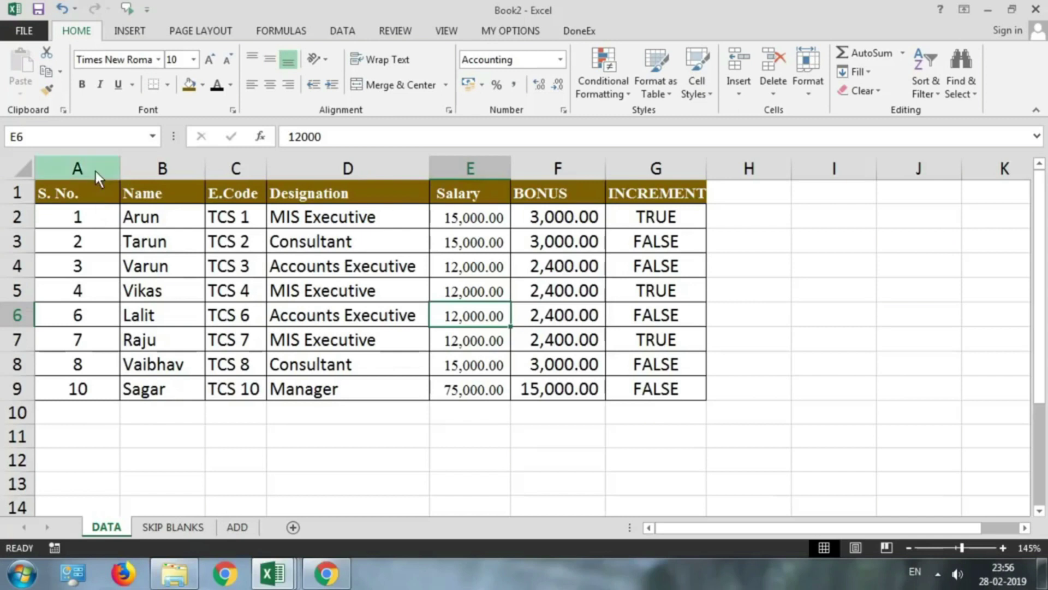
Step: Copy the employee salary table A1:G9, cancelling a stray '=' entry first
drag(94, 195, 634, 388)
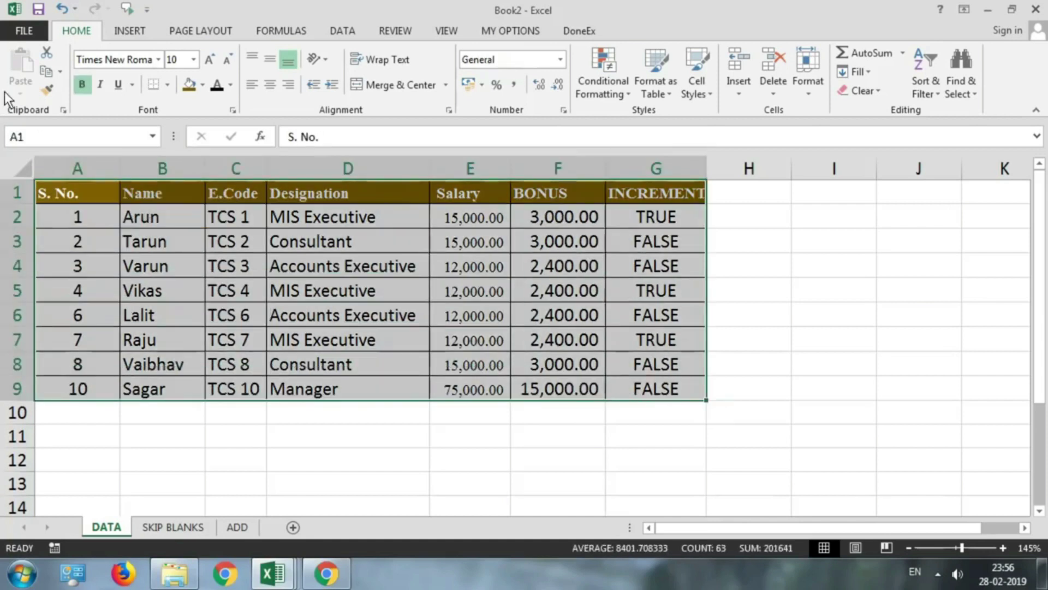
text(=)
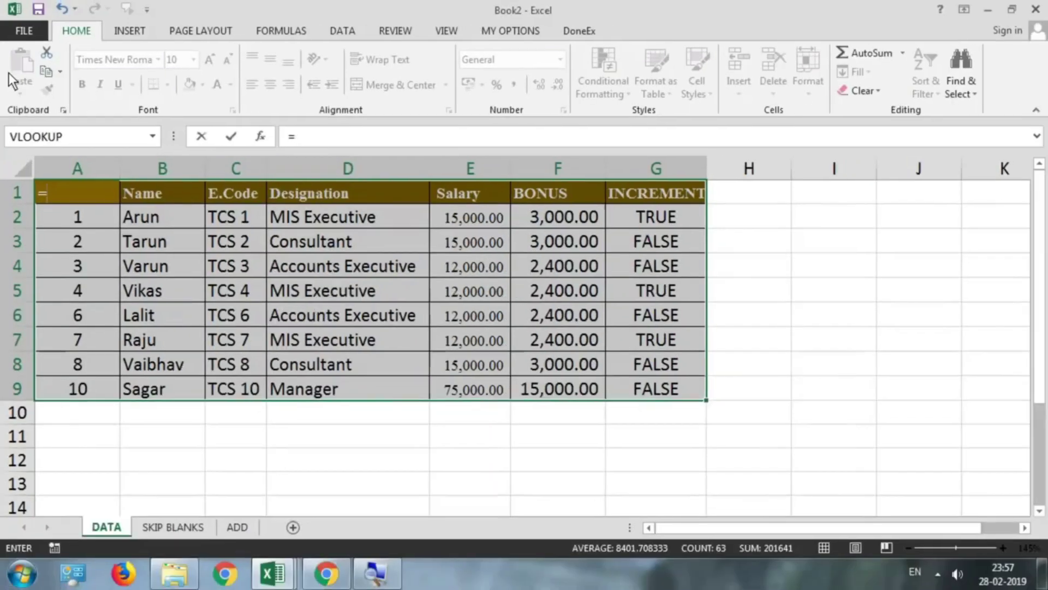
key(Escape)
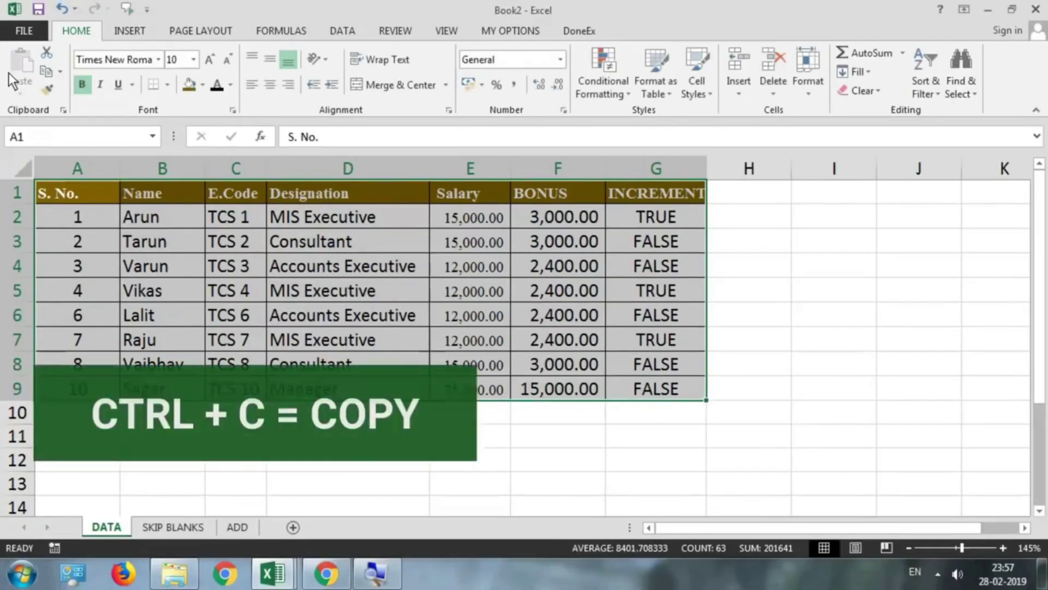
key(ctrl+c)
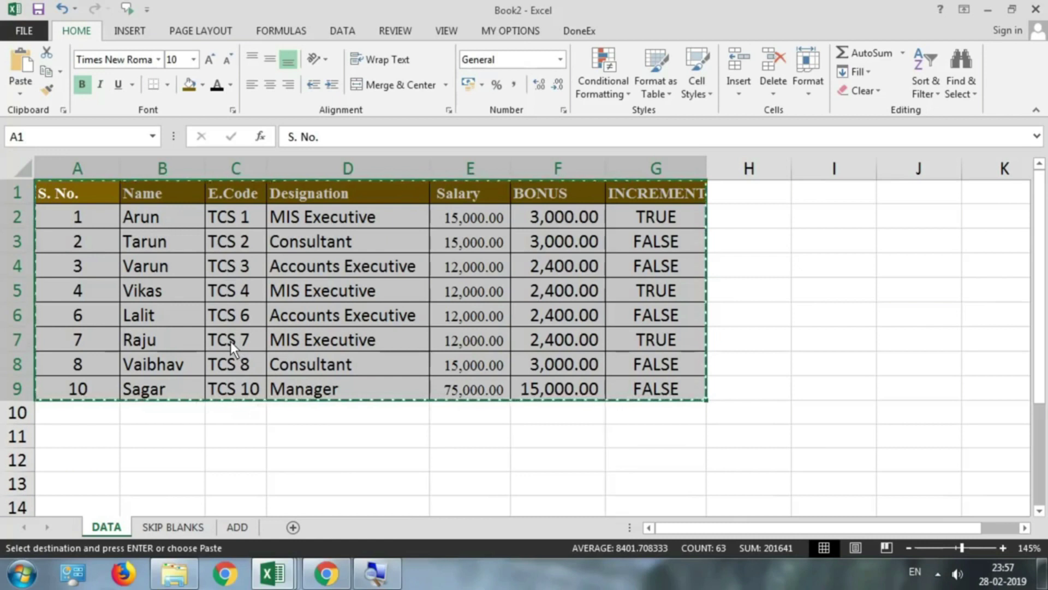
Step: Pick cell I1 as the paste destination and bring up the paste options
ctrl+scroll(214, 342, down, 2)
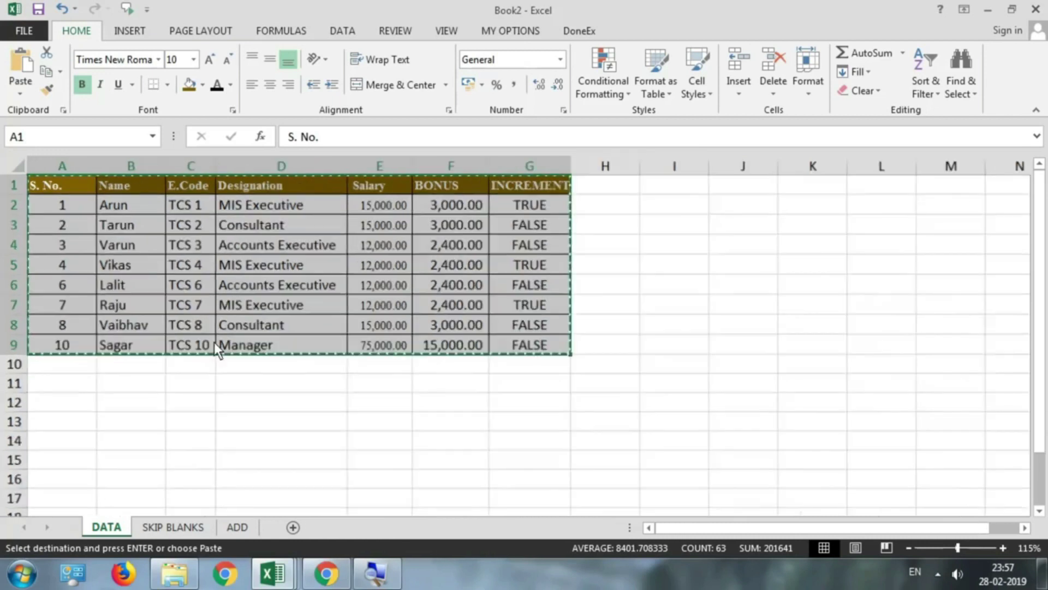
click(670, 187)
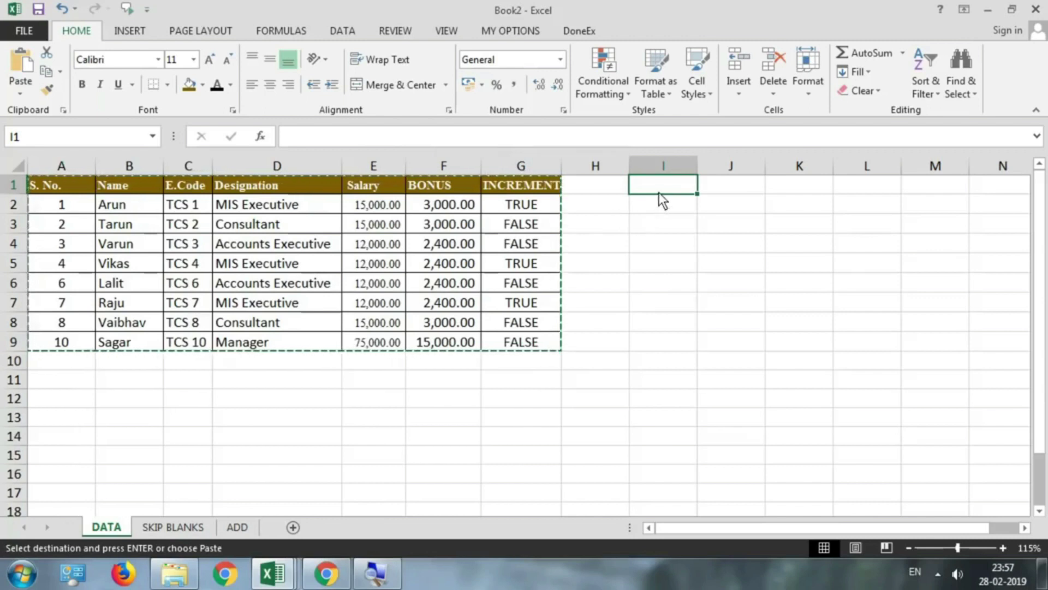
click(15, 94)
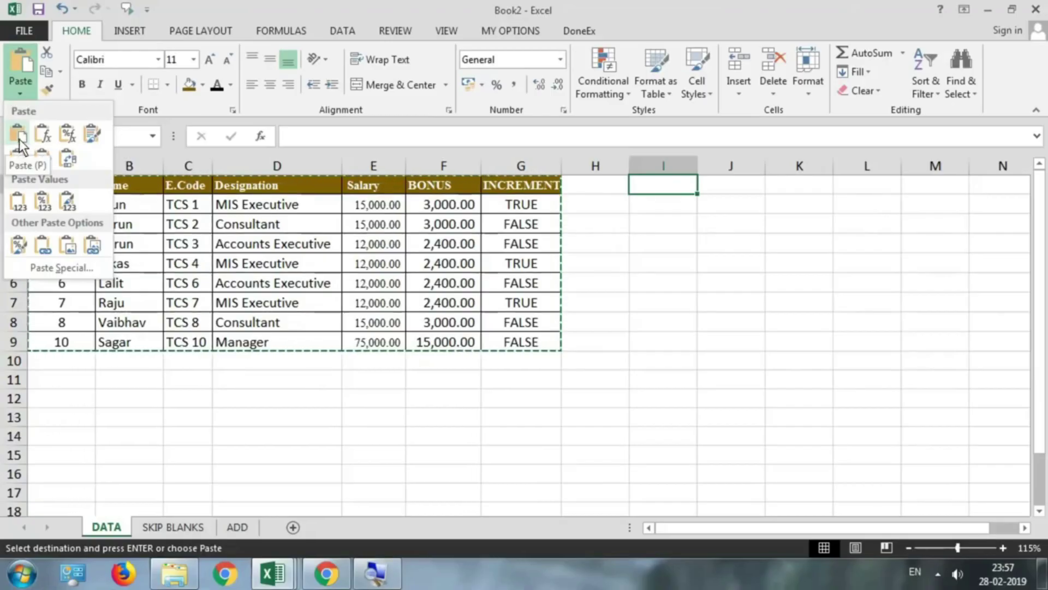
click(19, 143)
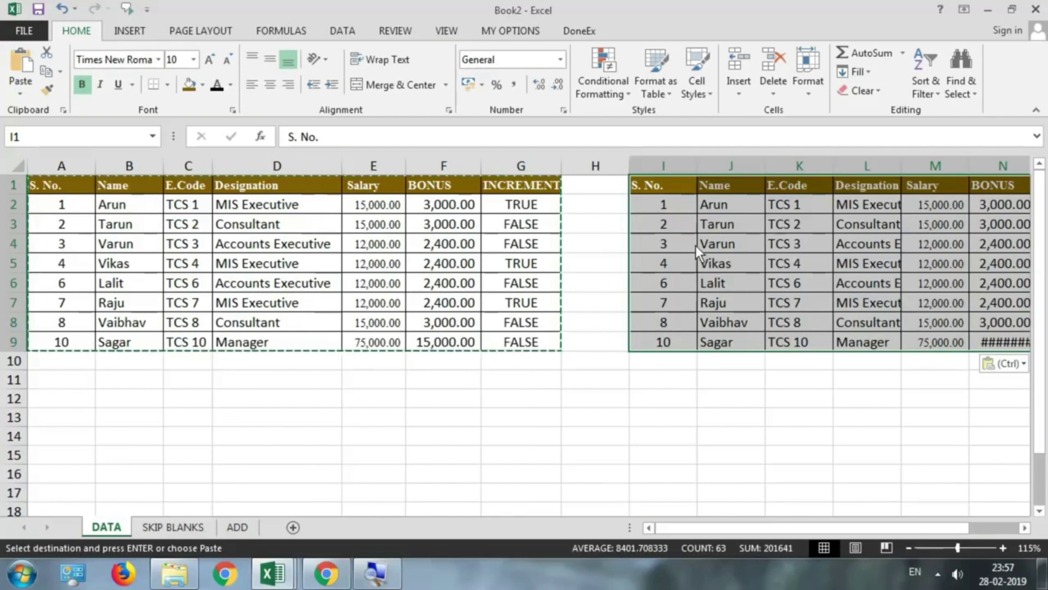
double_click(902, 168)
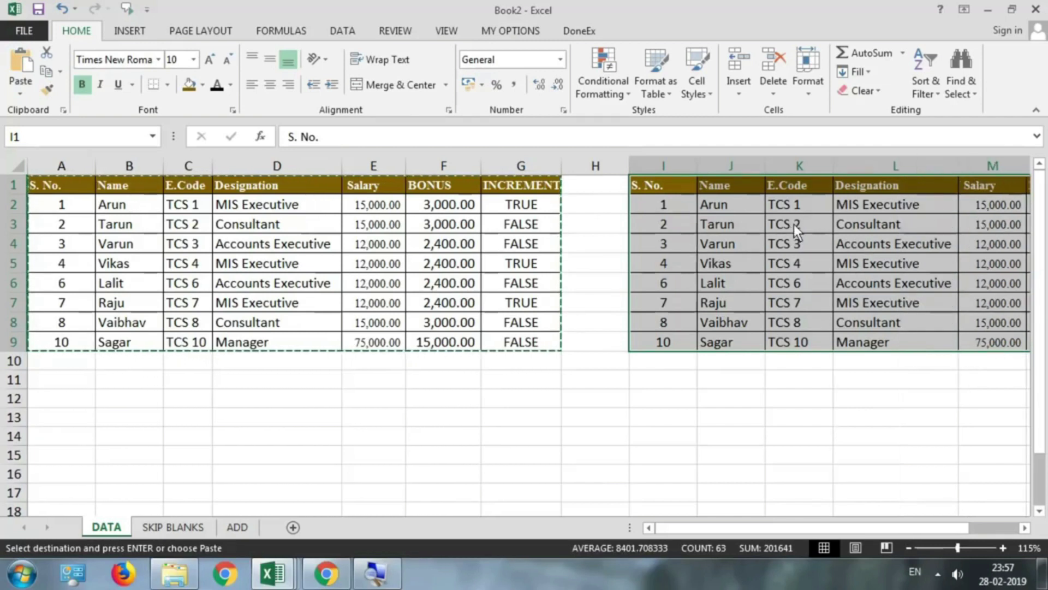
key(ctrl+z)
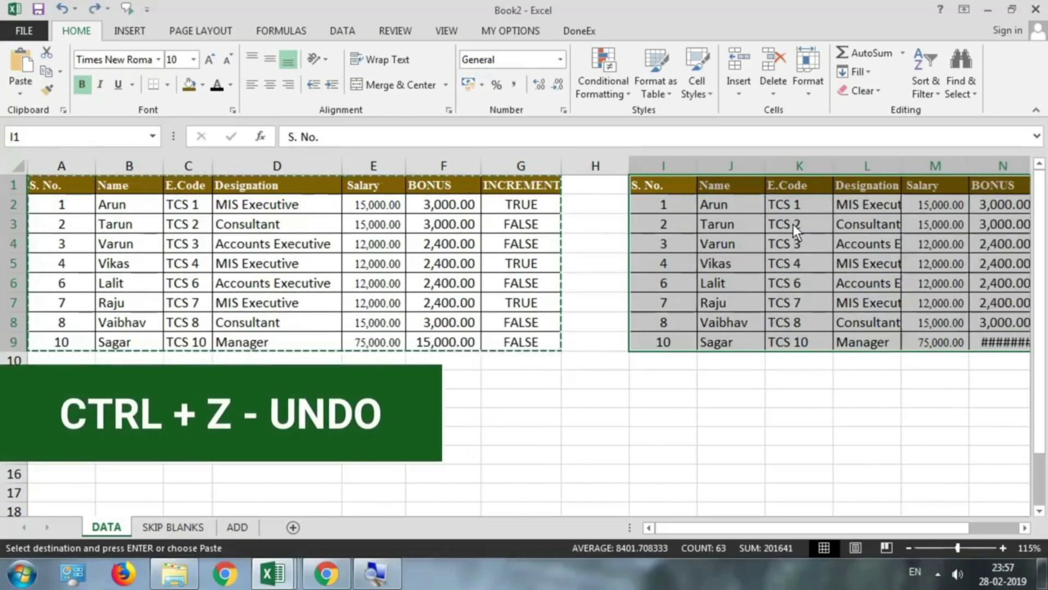
key(ctrl+z)
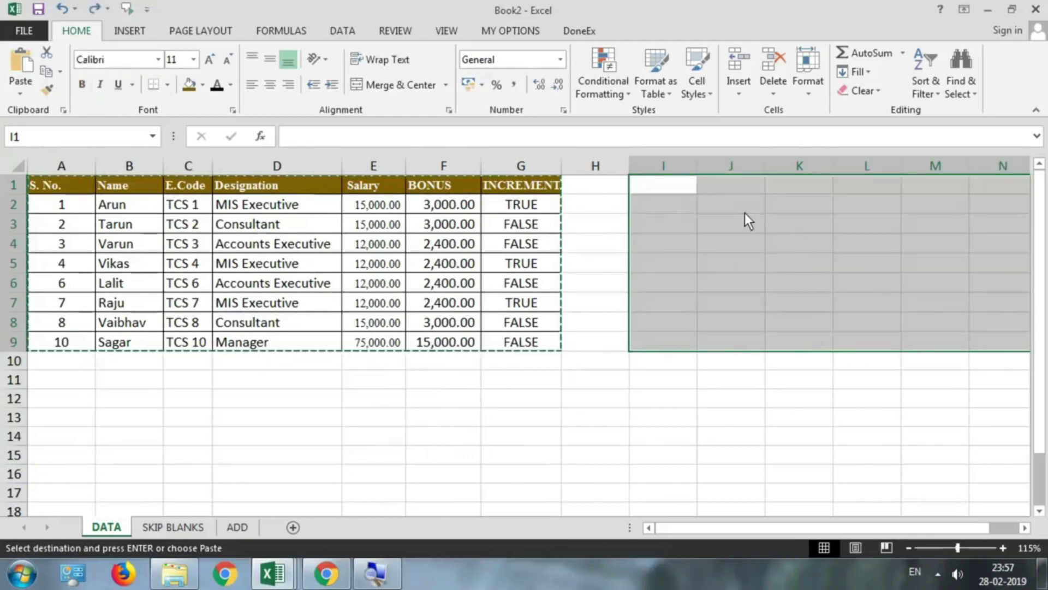
click(669, 184)
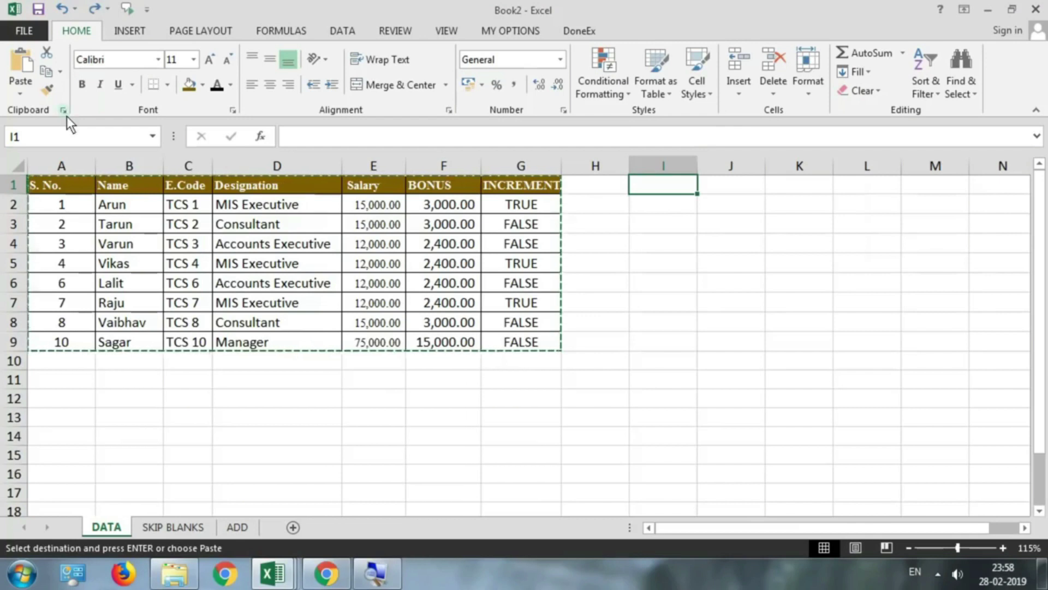
Step: Paste a Formulas-only copy at I1 and check the pasted names in J2:J5
click(22, 93)
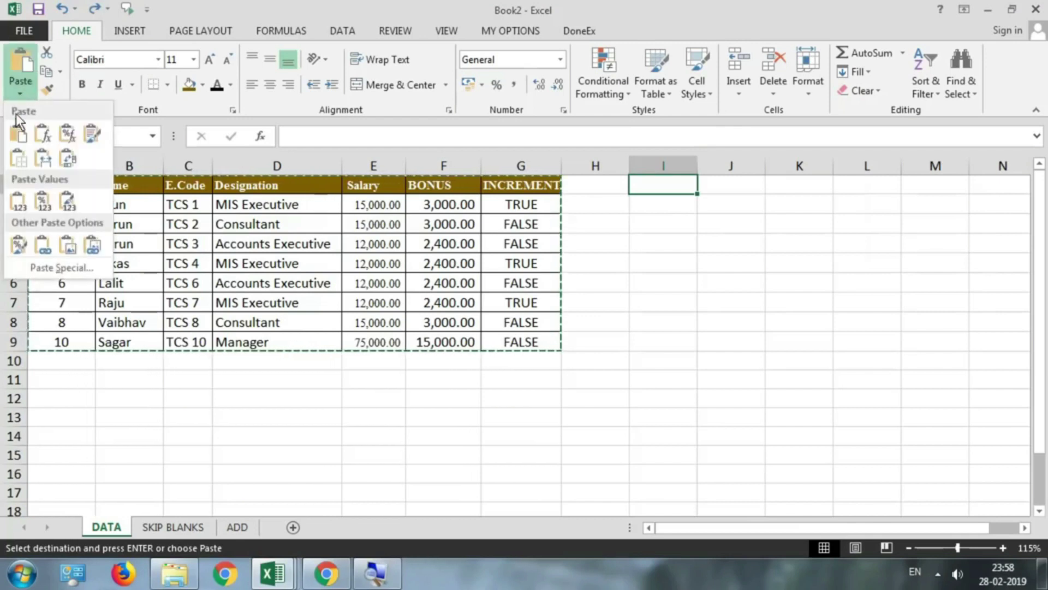
click(41, 136)
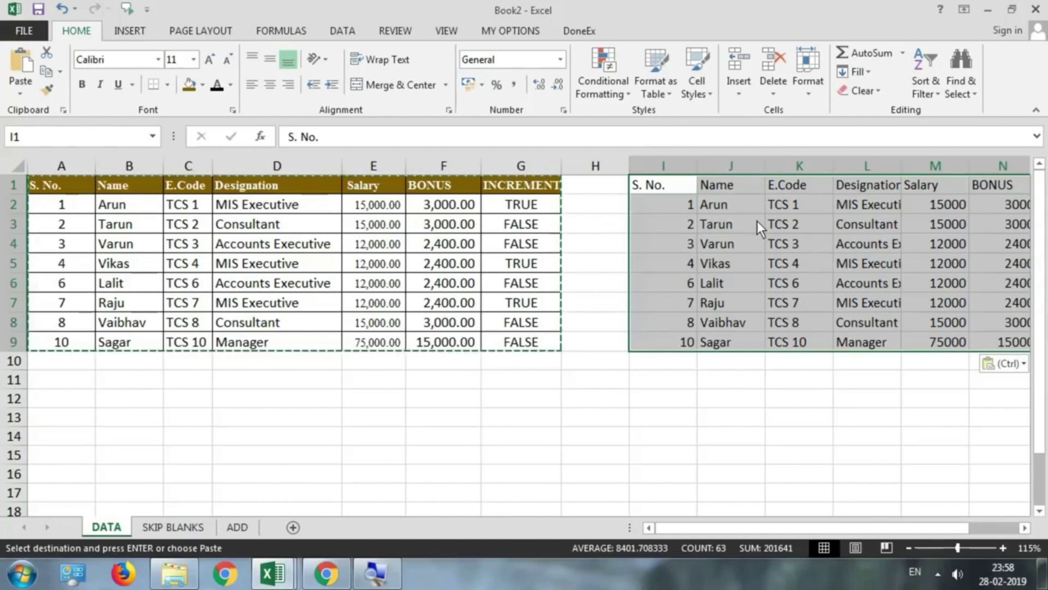
click(746, 204)
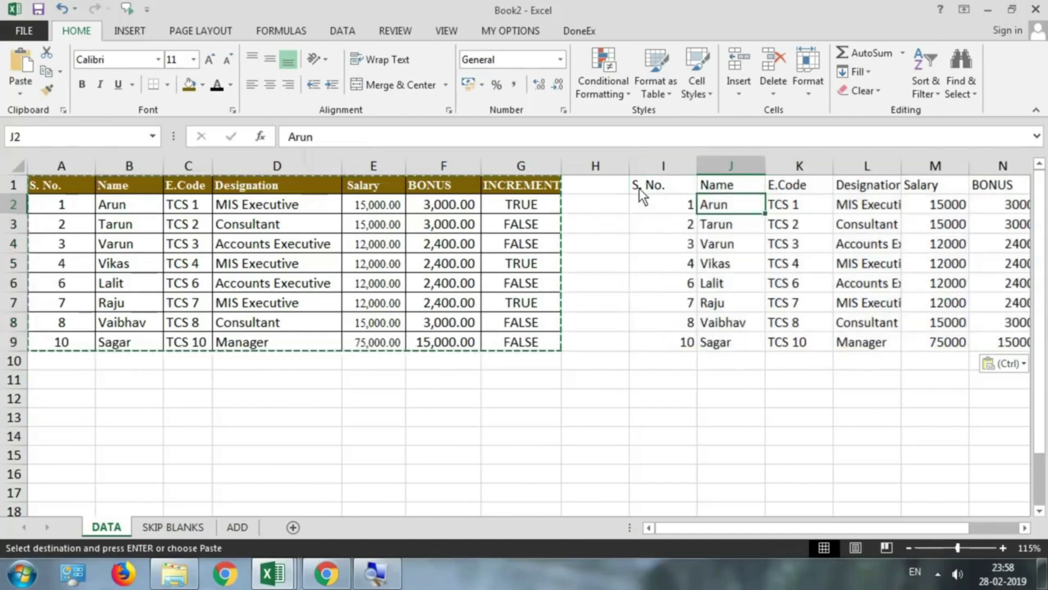
click(747, 225)
click(742, 250)
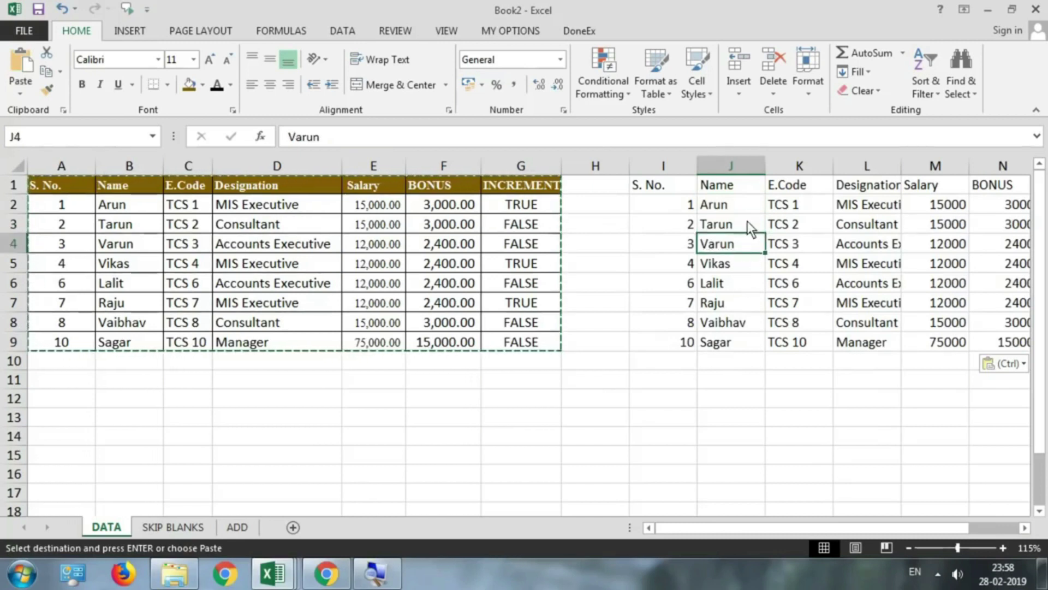
drag(745, 207, 750, 270)
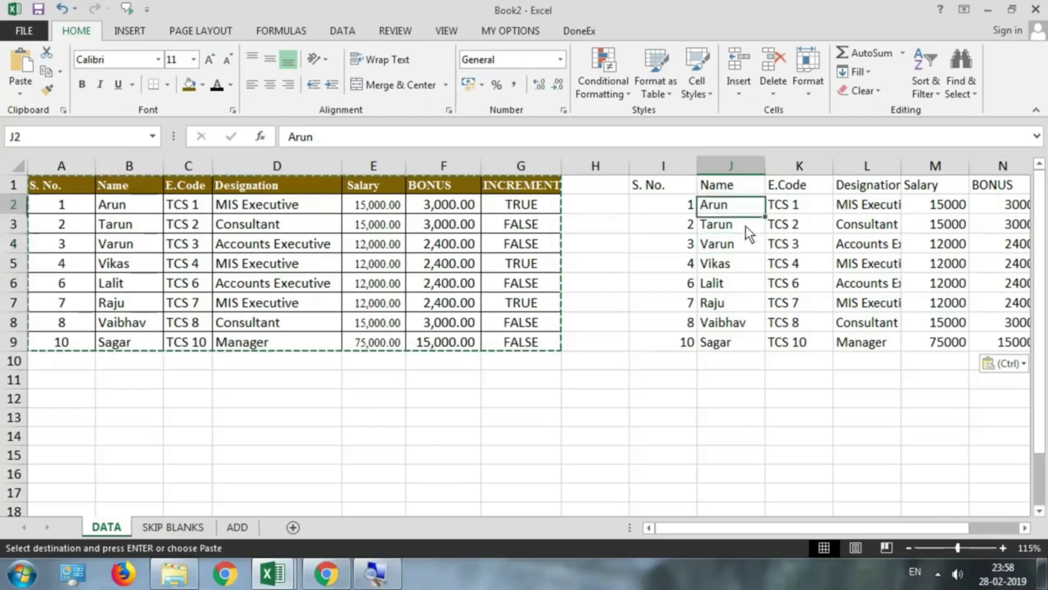
Step: Verify the pasted designation, salary, bonus and increment formulas, then end copy mode
click(876, 268)
key(Right)
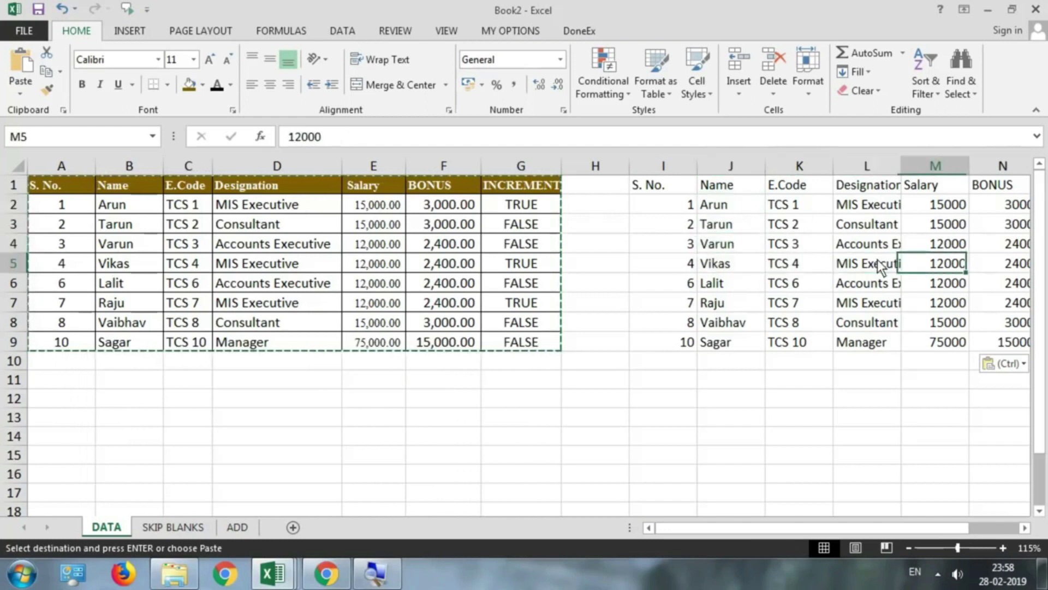
key(Right)
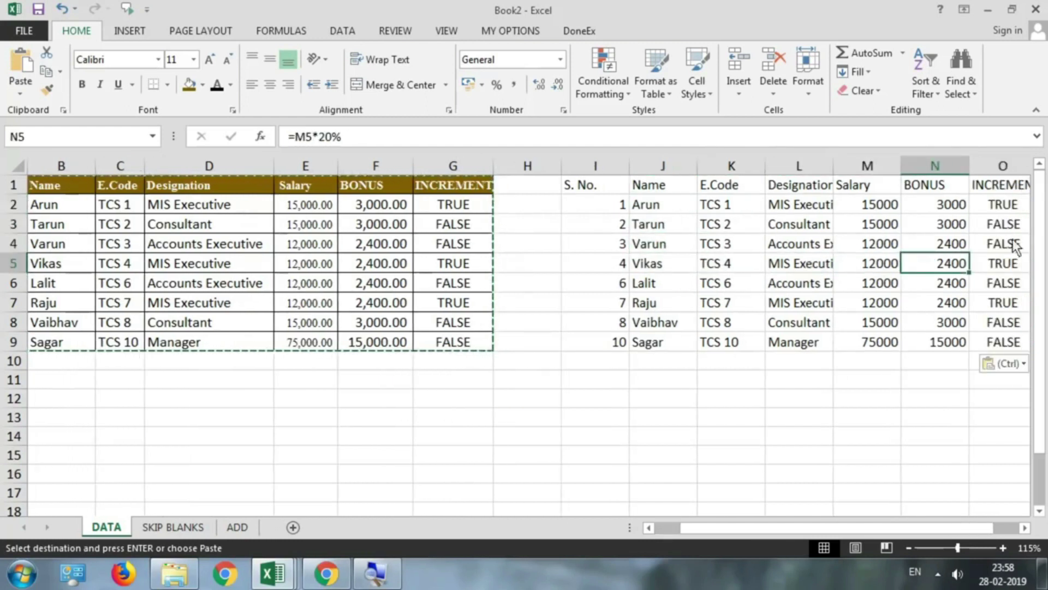
click(955, 206)
click(994, 206)
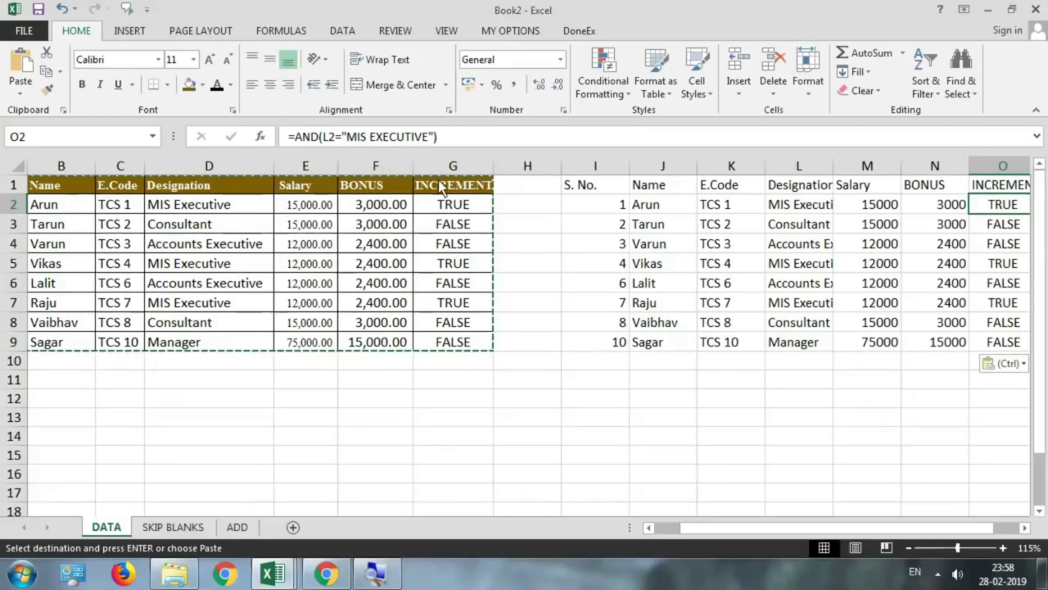
key(Escape)
scroll(617, 223, right, 3)
Step: Clear the earlier formulas-only copy from I1:O9
mouse_move(537, 191)
mouse_down()
mouse_move(550, 311)
mouse_move(8, 342)
mouse_up()
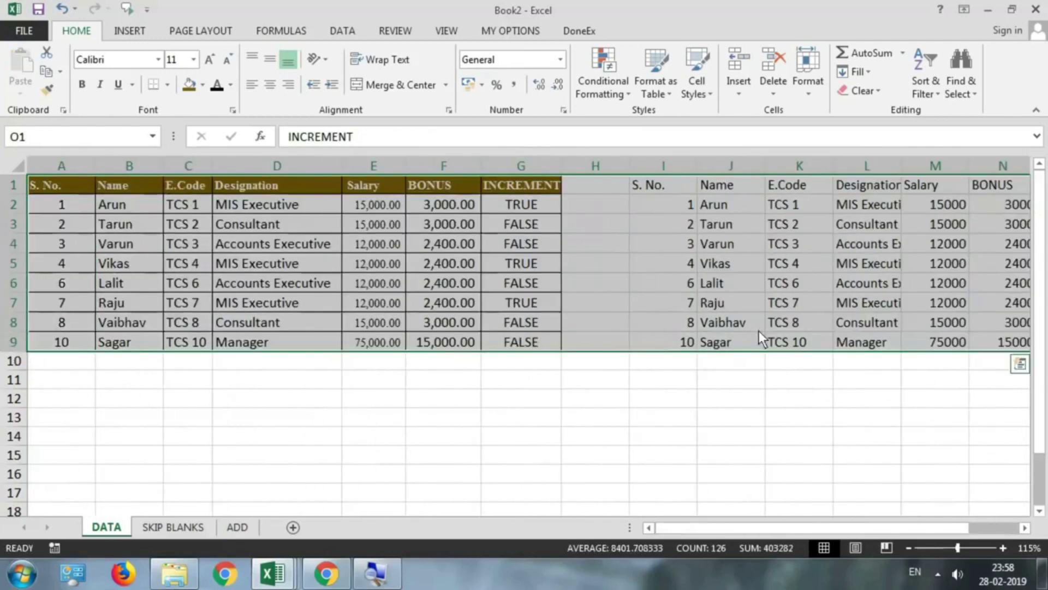
click(768, 325)
drag(644, 191, 876, 347)
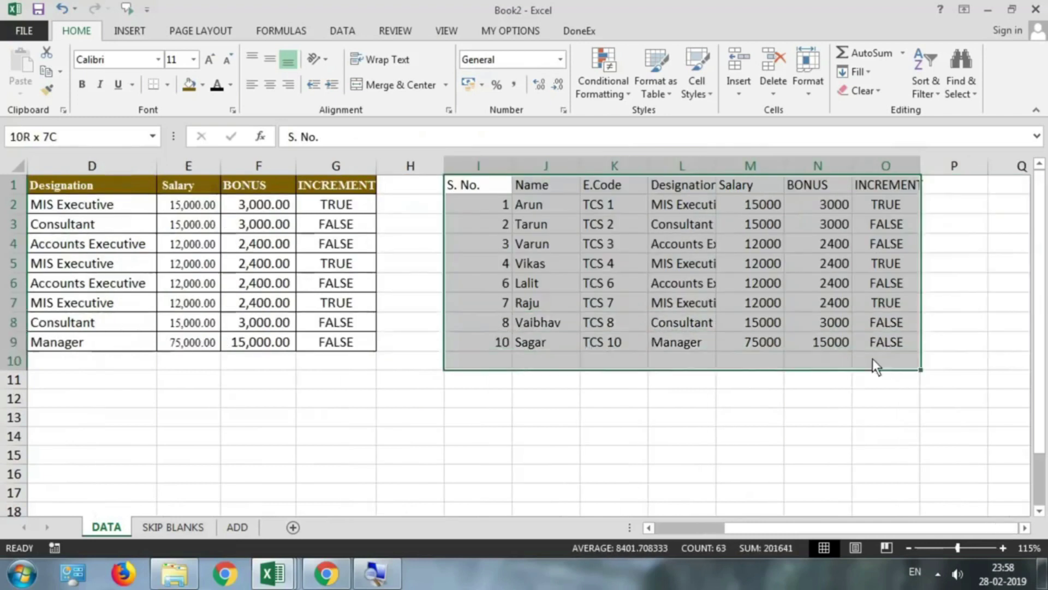
key(Delete)
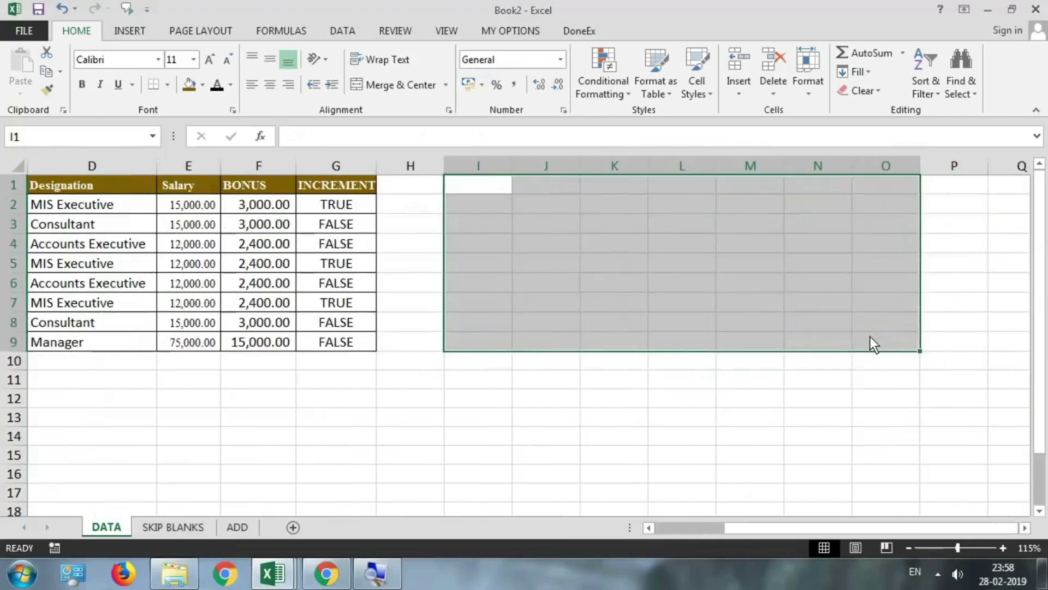
Step: Copy the employee table A1:G9 again and bring up paste choices for cell I1
drag(411, 418, 7, 396)
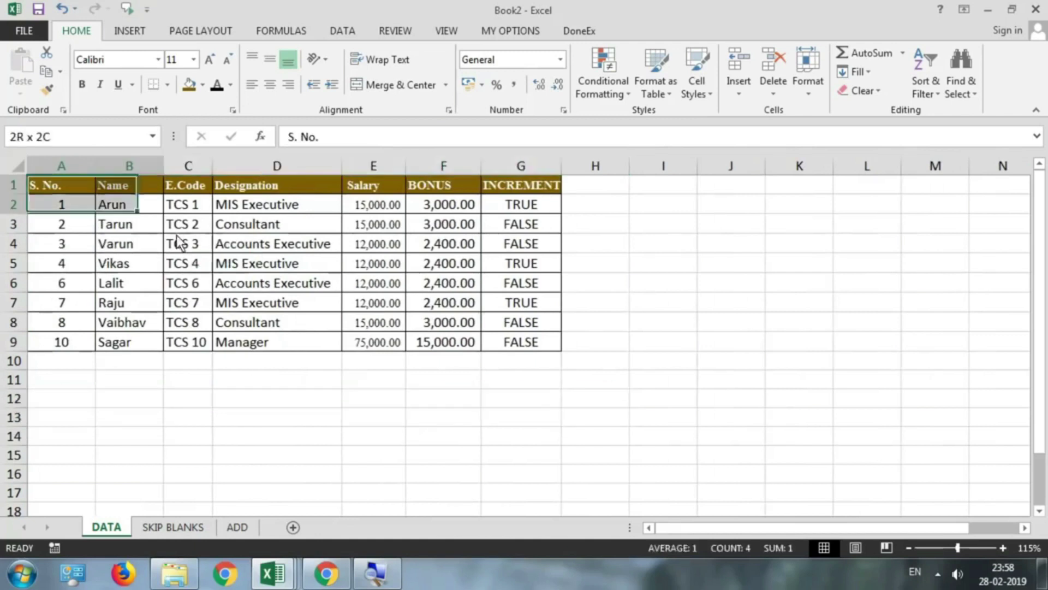
drag(88, 189, 511, 336)
key(ctrl+c)
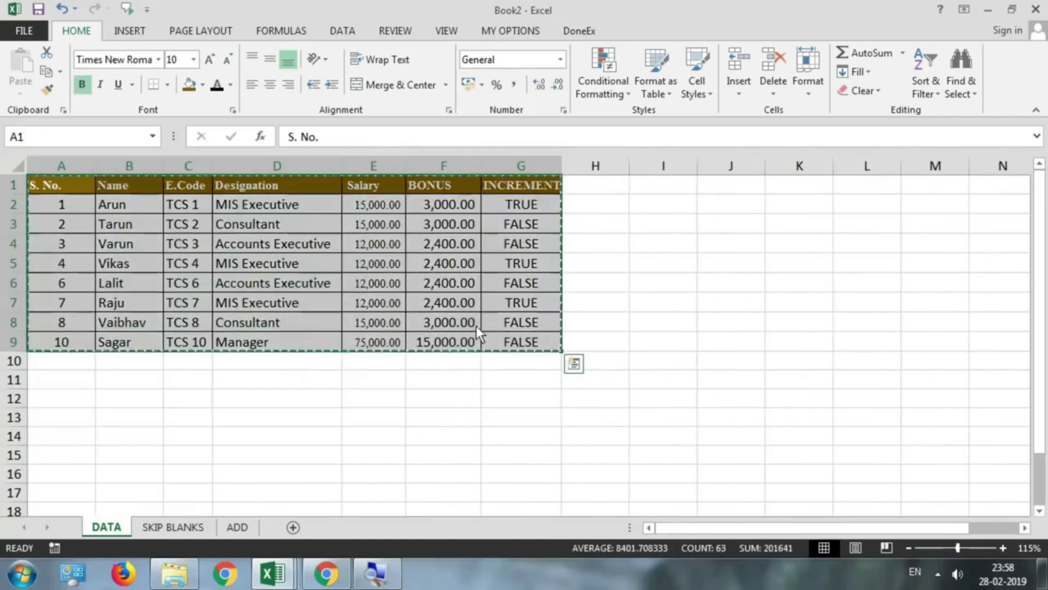
click(643, 187)
click(21, 93)
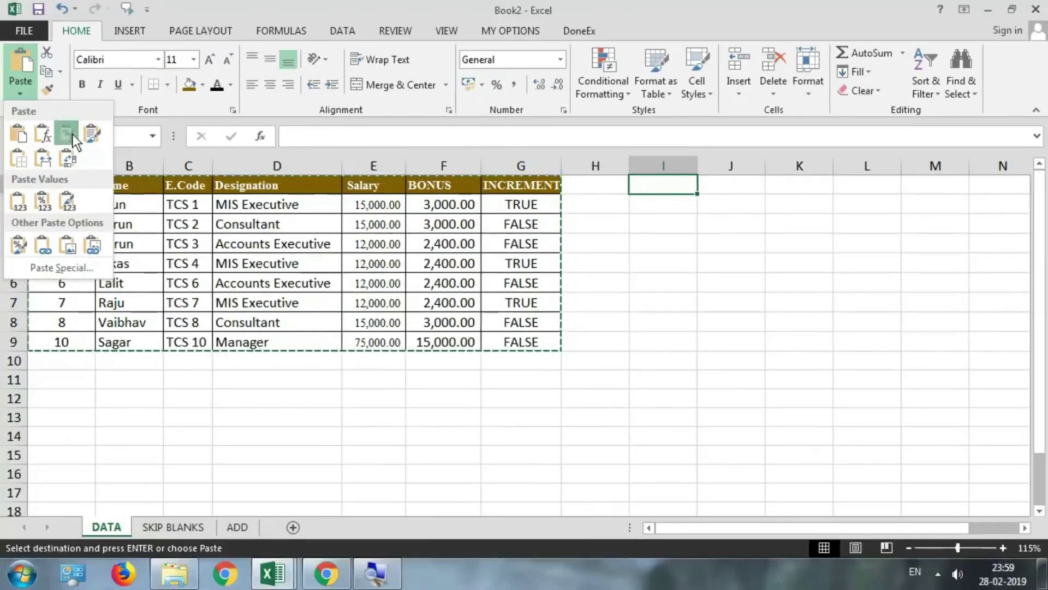
Step: Paste at I1 with Formulas & Number Formatting and autofit the Salary and BONUS columns
click(72, 133)
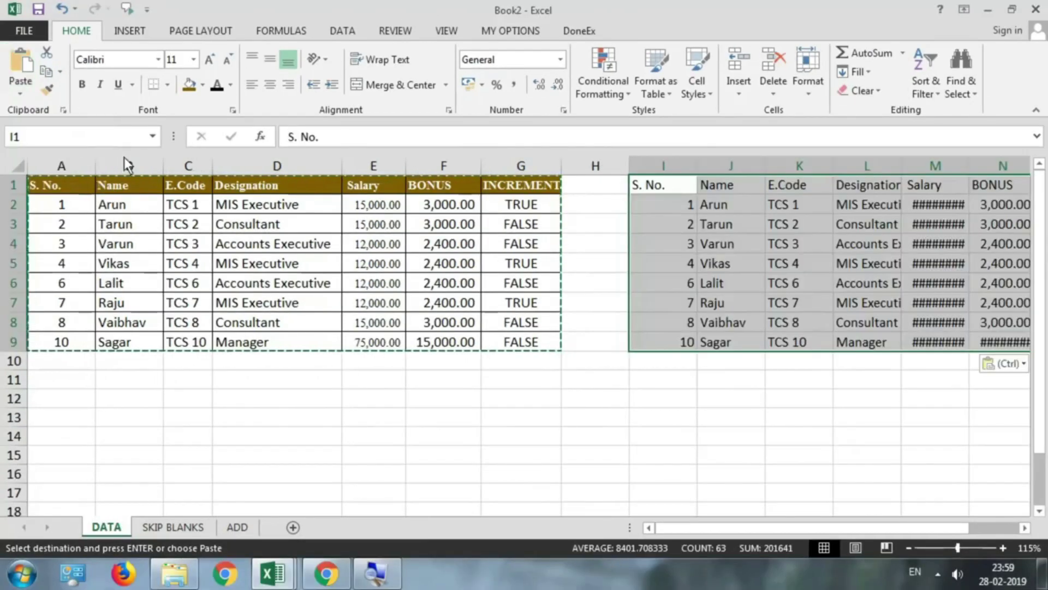
double_click(968, 170)
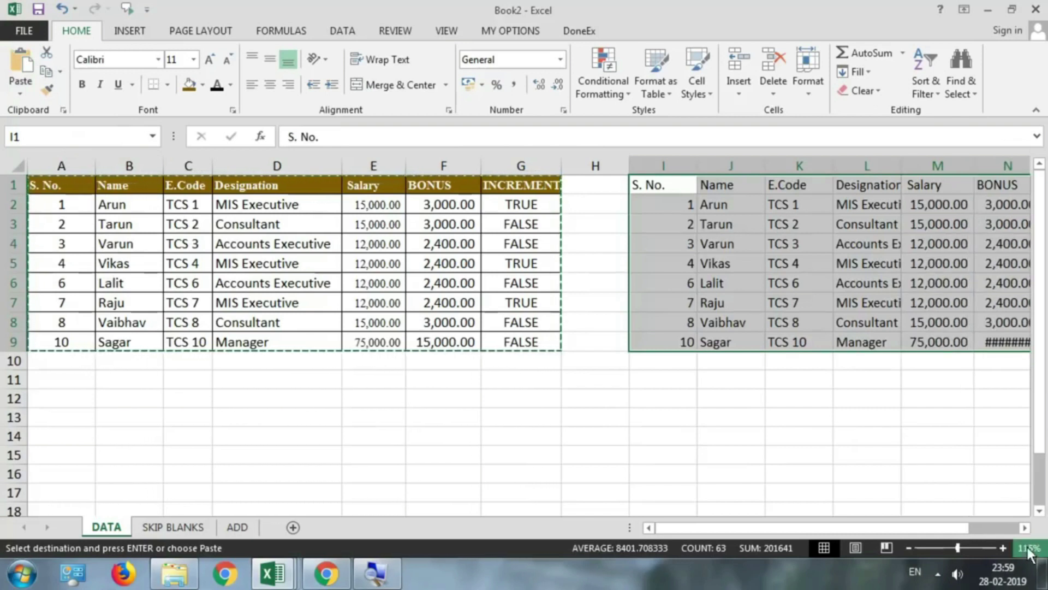
click(1025, 528)
click(1025, 528)
click(1025, 528)
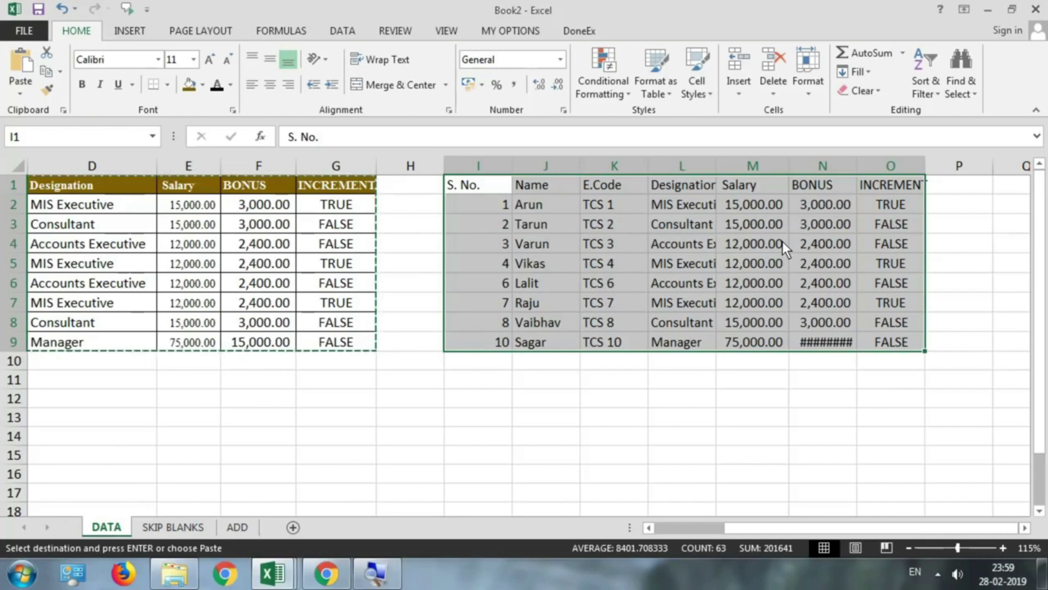
key(ctrl+v)
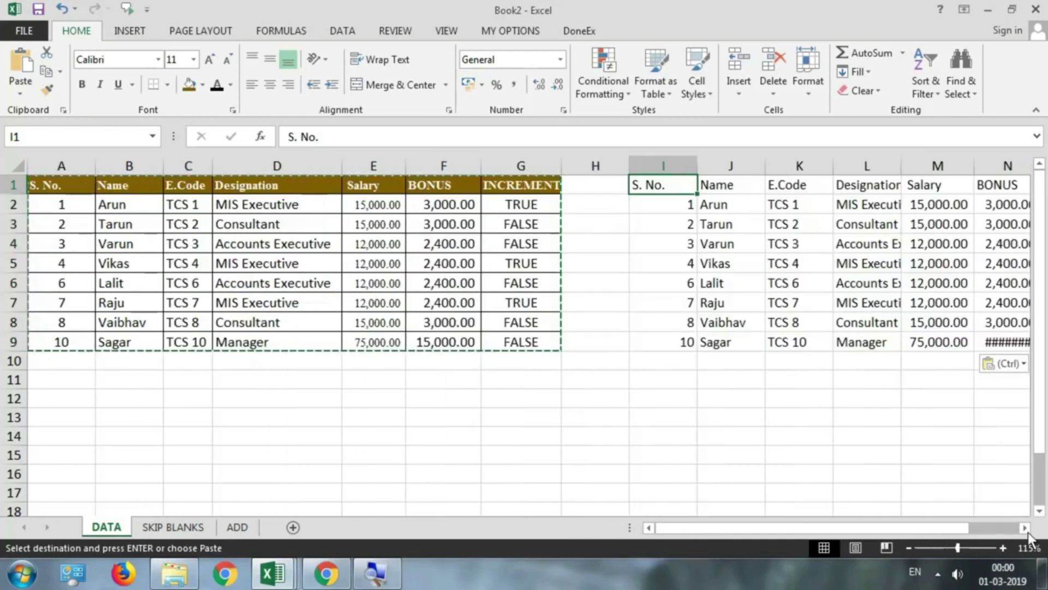
click(1023, 527)
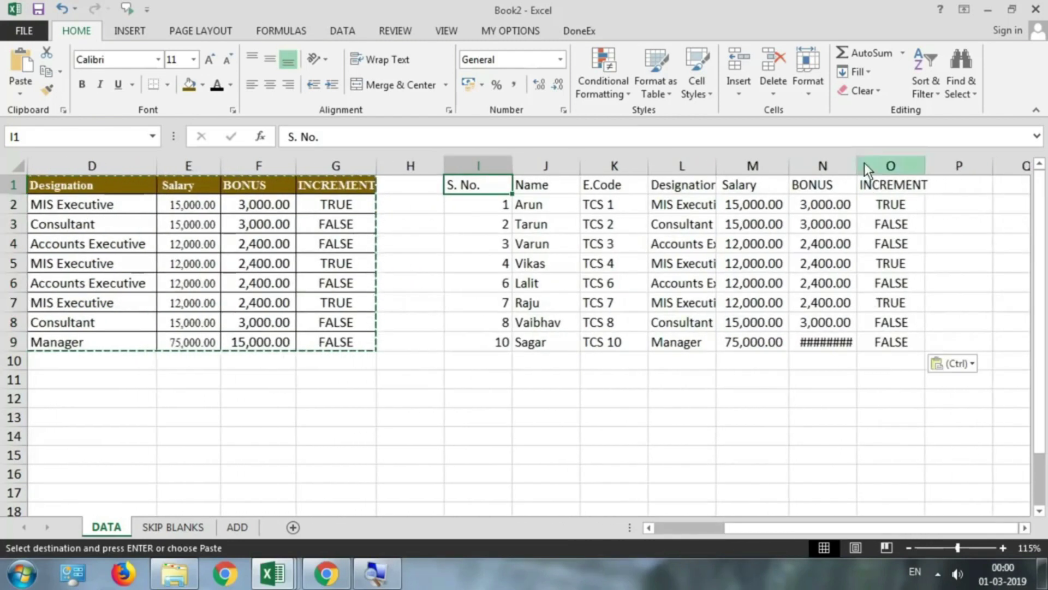
double_click(861, 165)
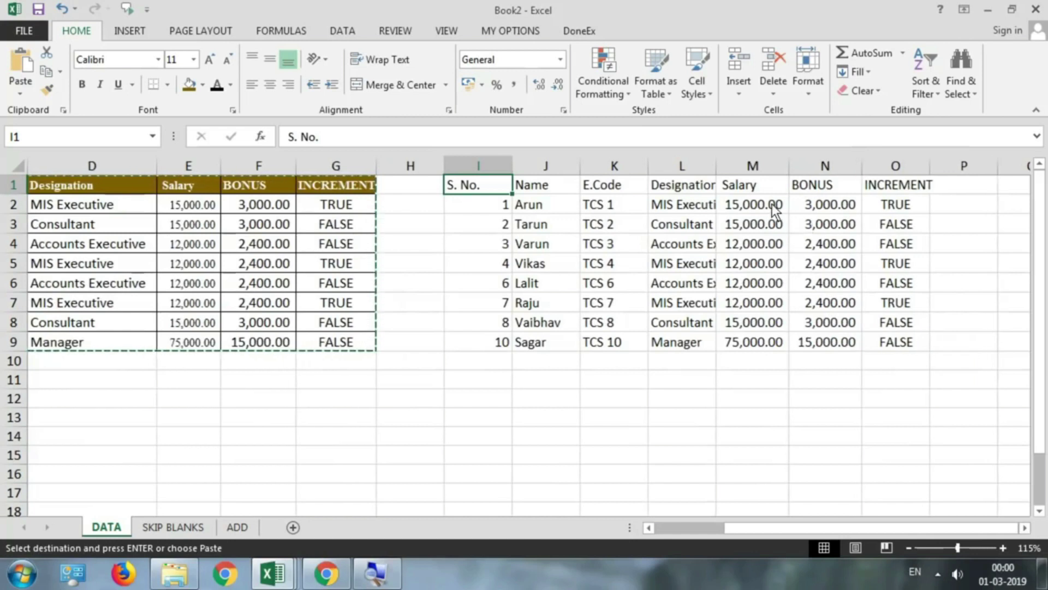
drag(297, 262, 24, 244)
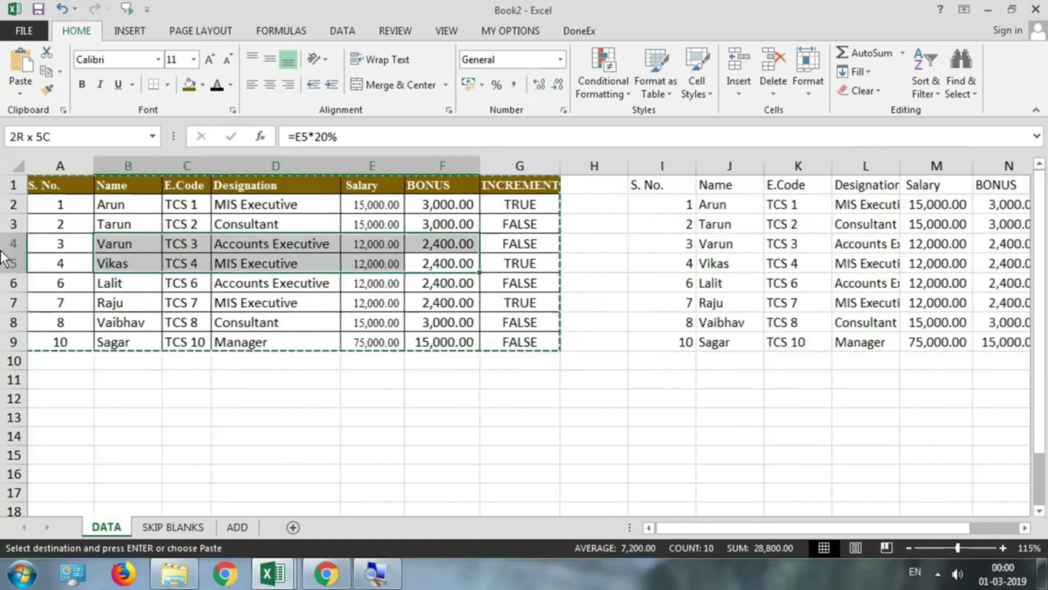
Step: Paste a Formulas-only copy of the table at A12 and inspect its Salary values
click(56, 404)
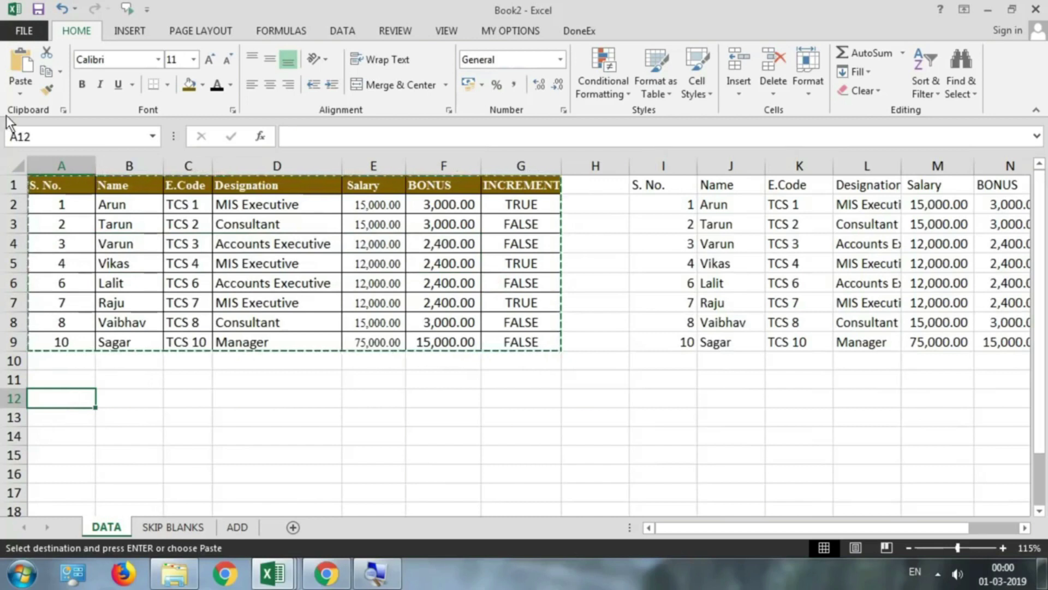
click(23, 91)
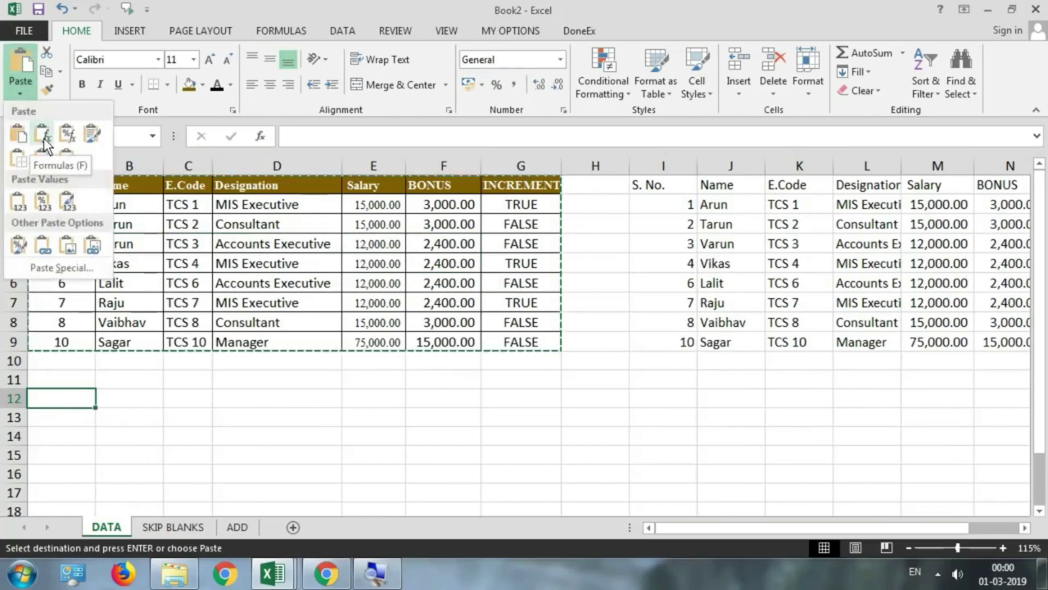
click(43, 135)
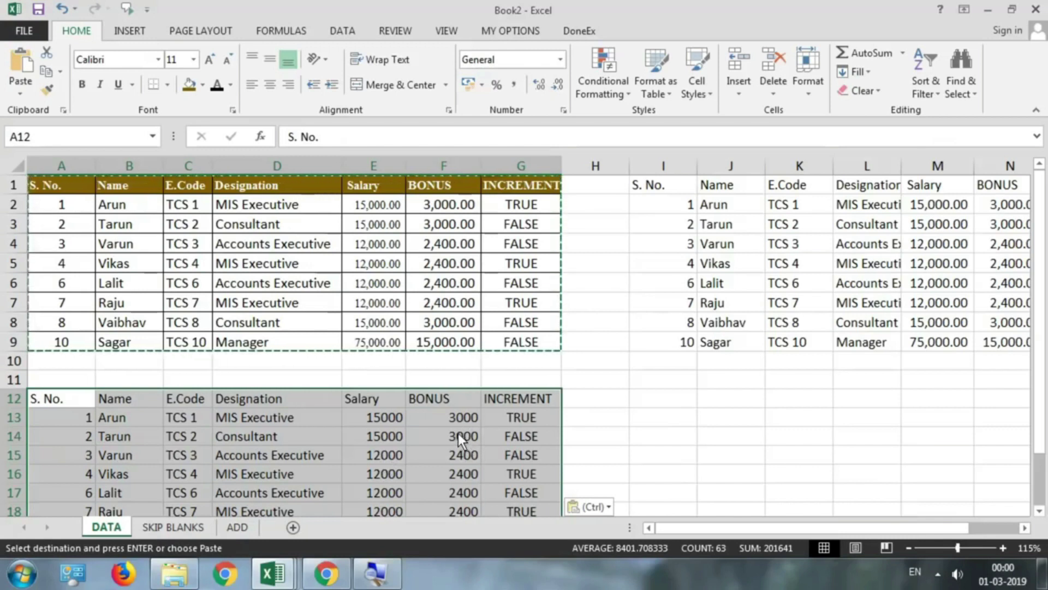
drag(938, 204, 943, 353)
click(972, 326)
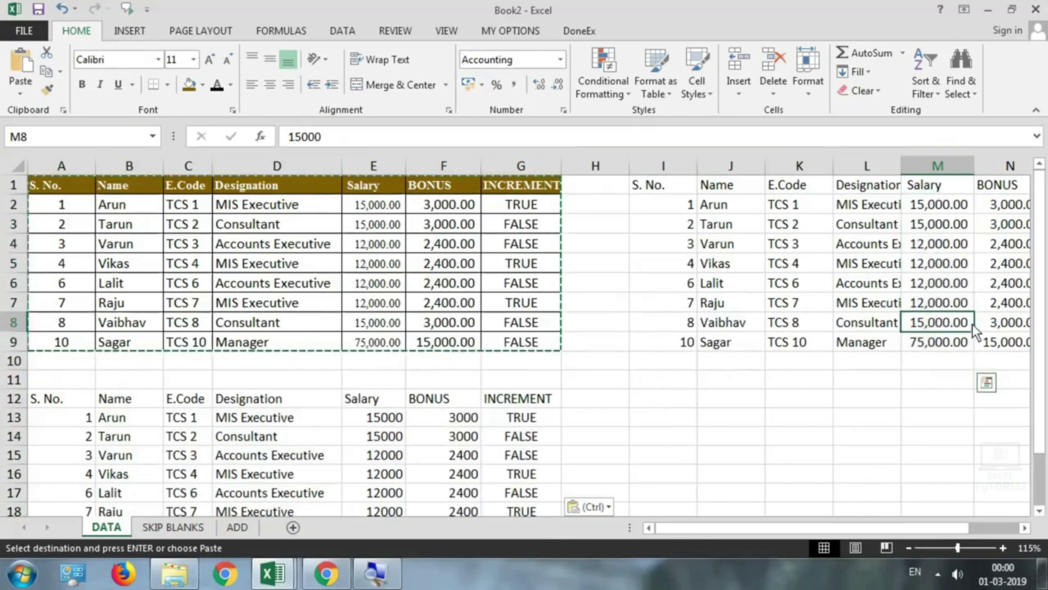
Step: Compare the original Salary and BONUS figures with the pasted ones, then select I12
drag(444, 204, 443, 224)
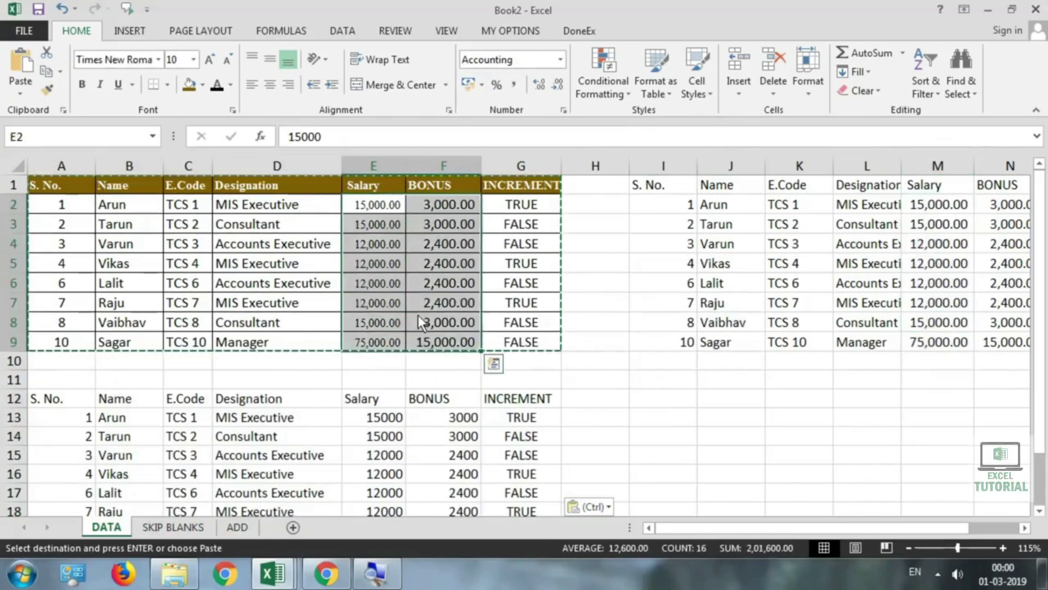
drag(935, 226, 1045, 324)
key(ctrl+v)
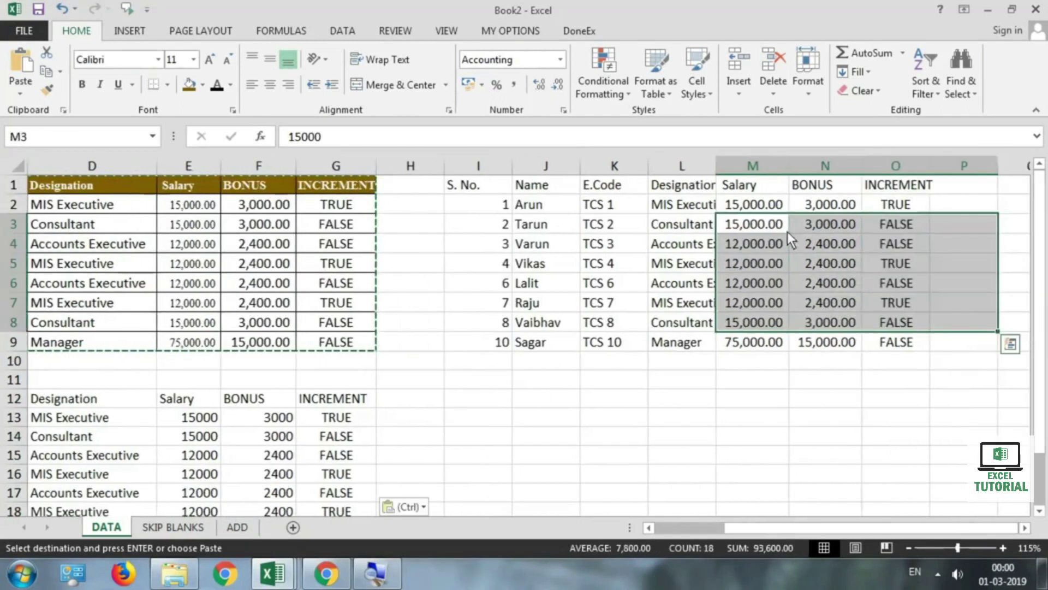
drag(754, 204, 753, 322)
drag(831, 210, 781, 343)
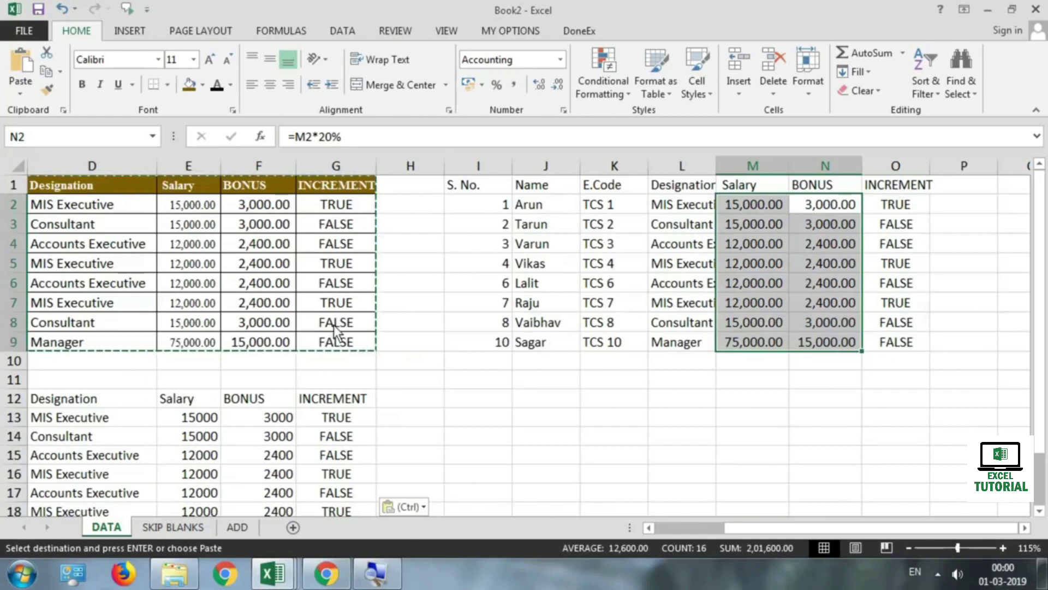
click(462, 399)
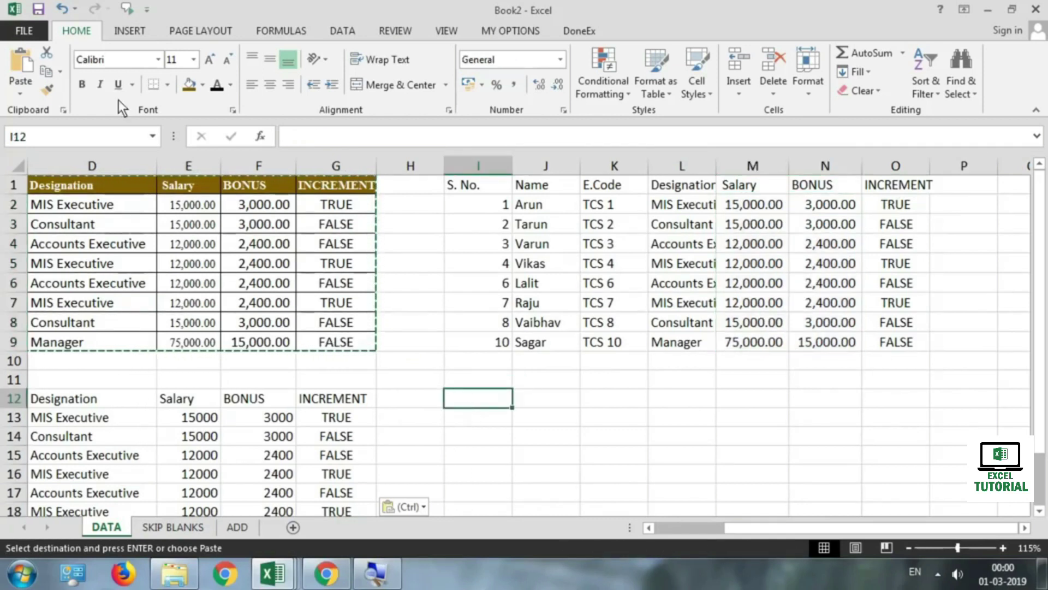
click(23, 96)
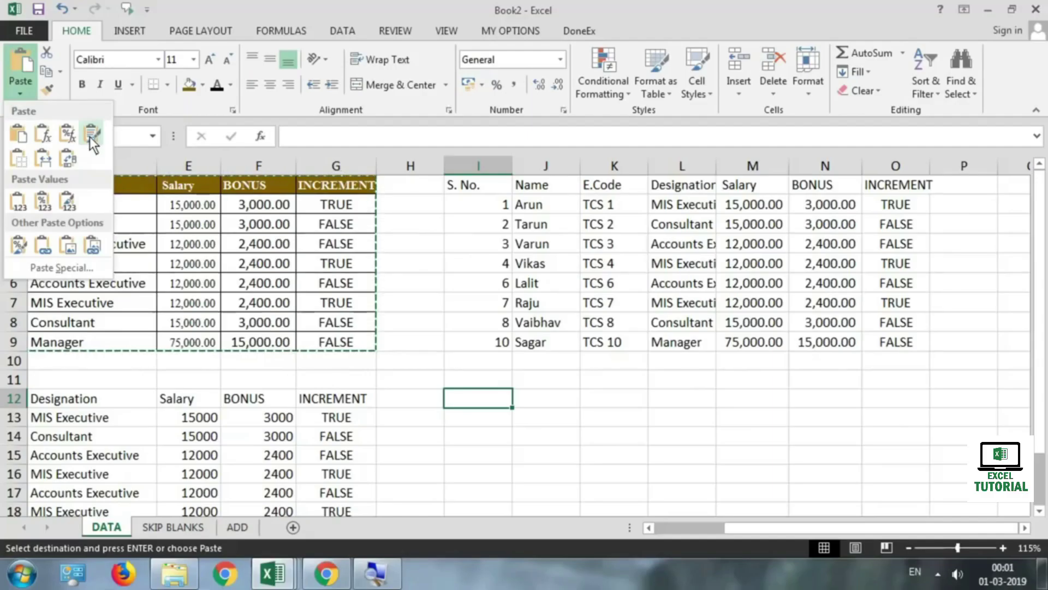
click(90, 137)
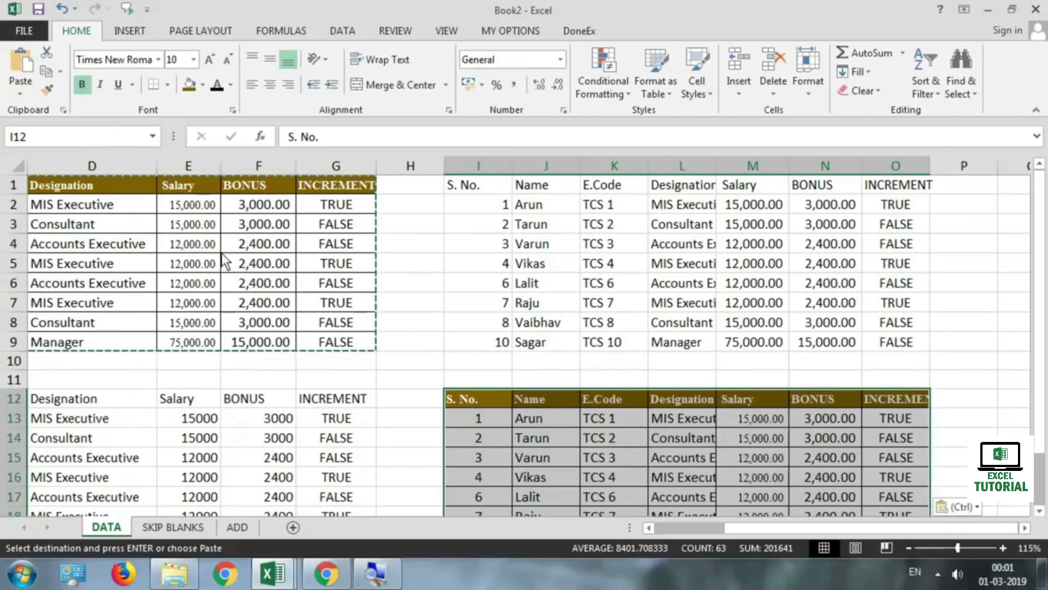
scroll(647, 351, down, 3)
scroll(646, 352, up, 1)
scroll(646, 352, up, 2)
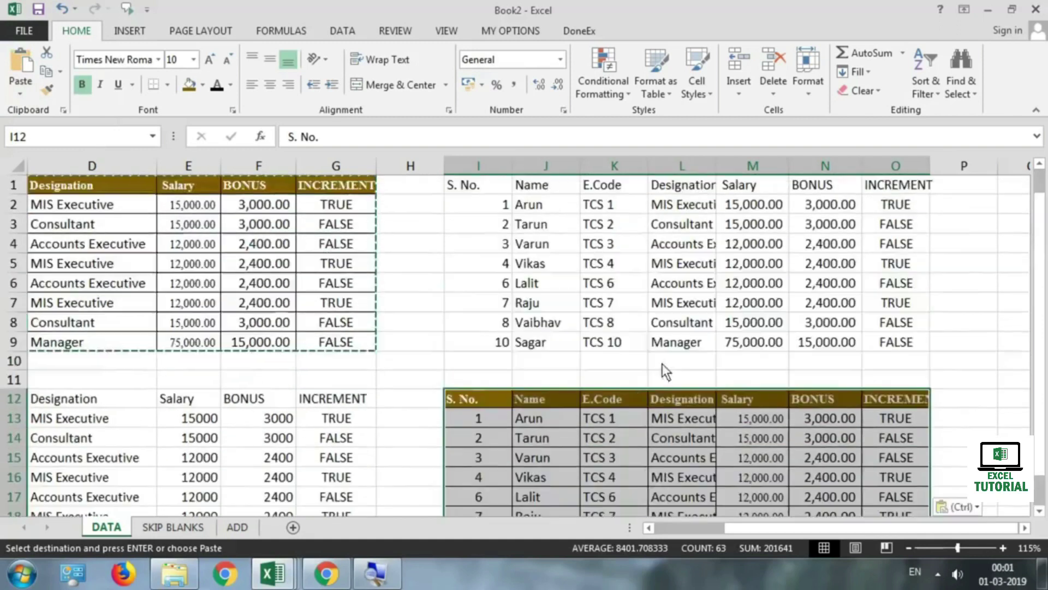
click(750, 420)
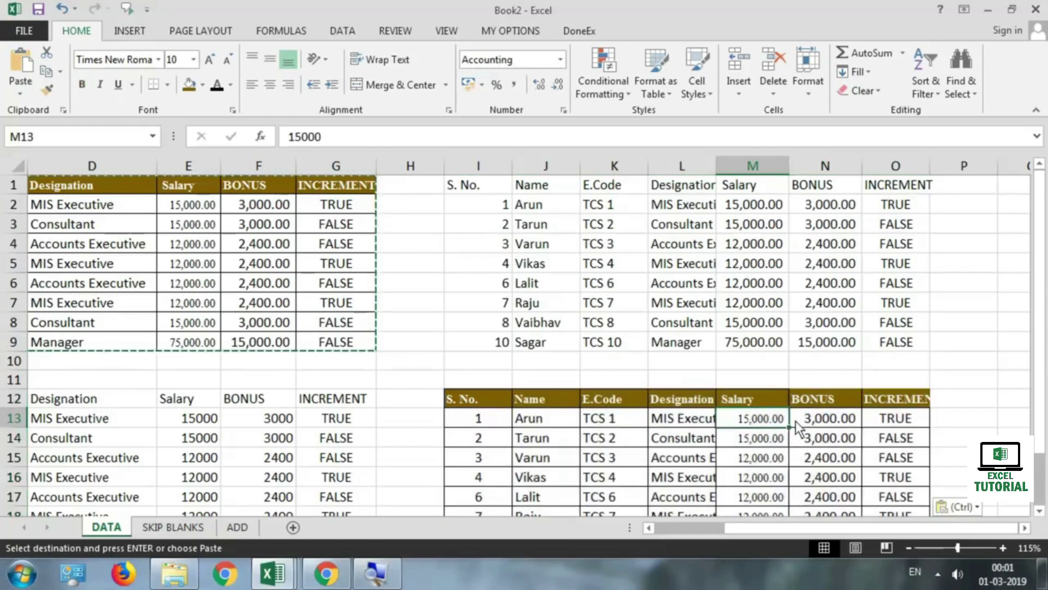
click(818, 422)
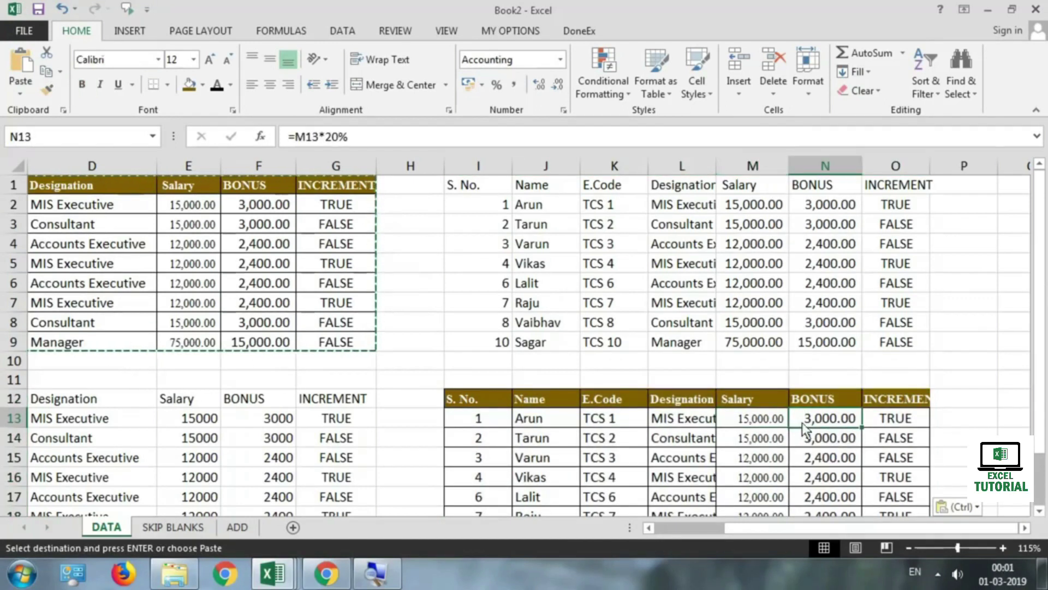
click(886, 425)
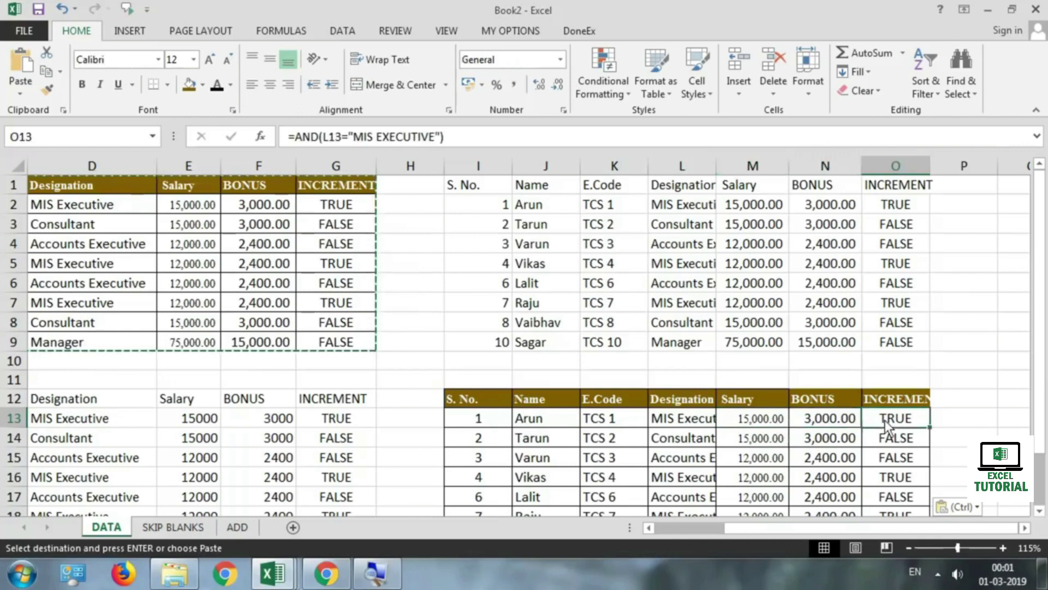
click(835, 439)
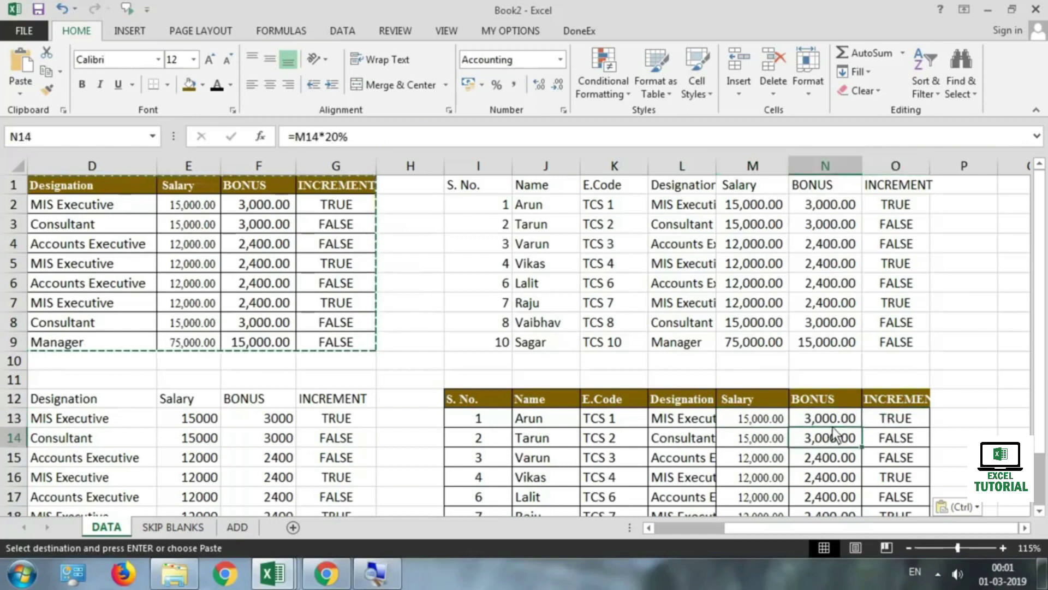
click(831, 419)
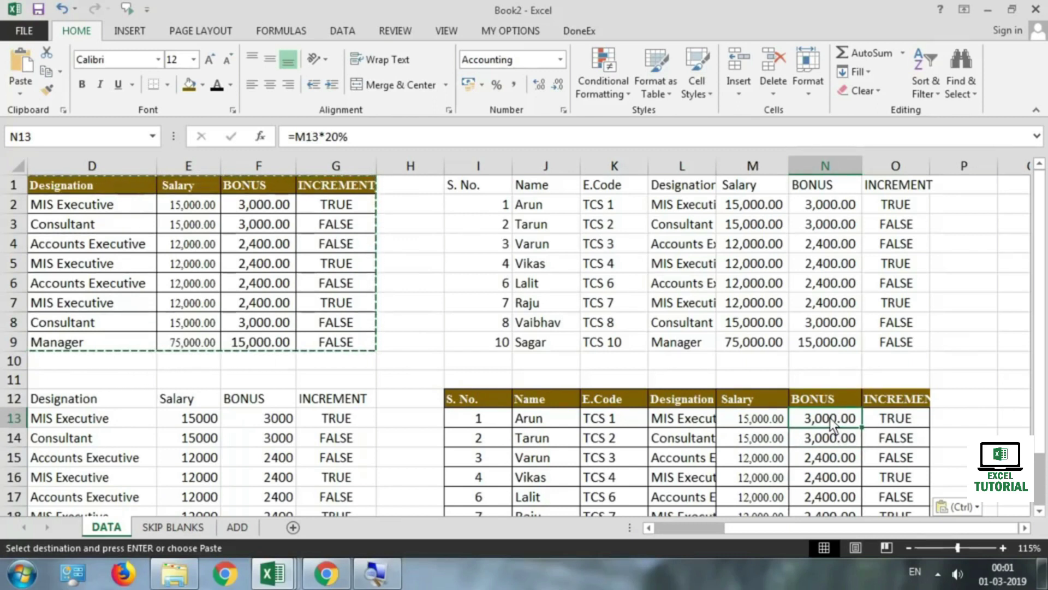
key(ctrl+z)
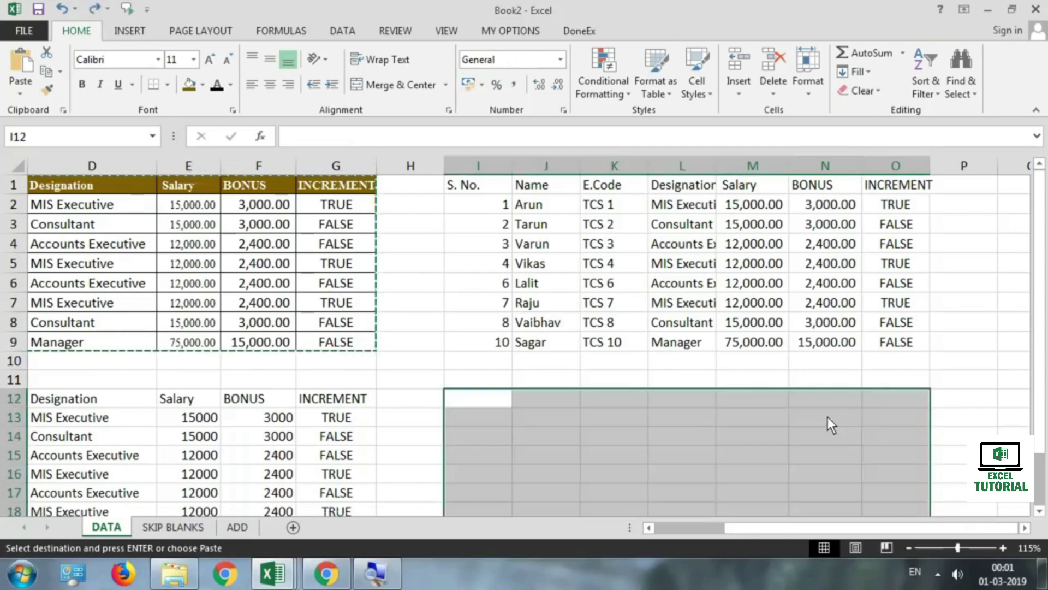
click(452, 398)
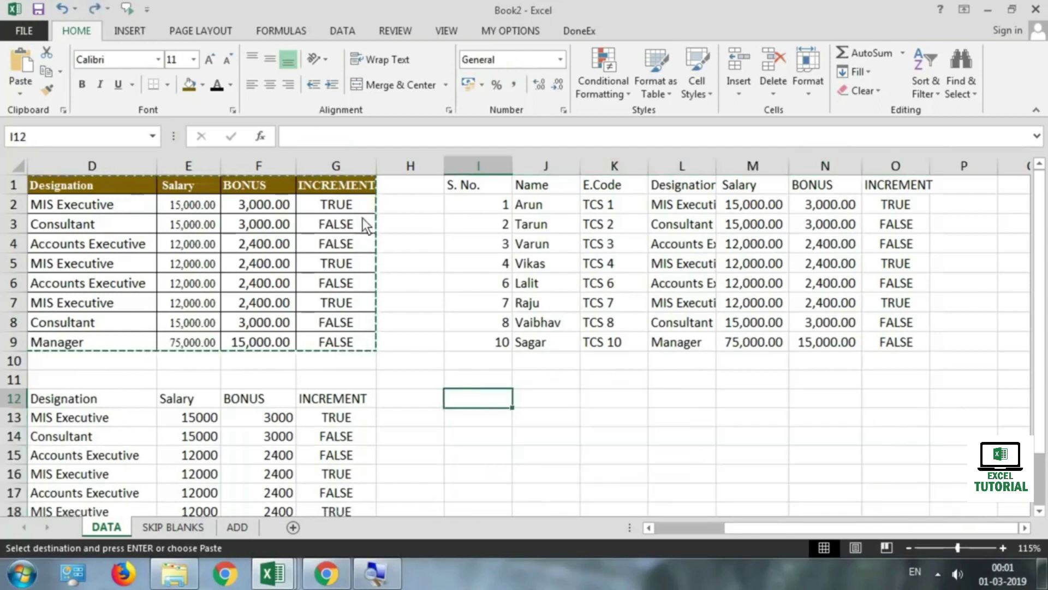
click(22, 90)
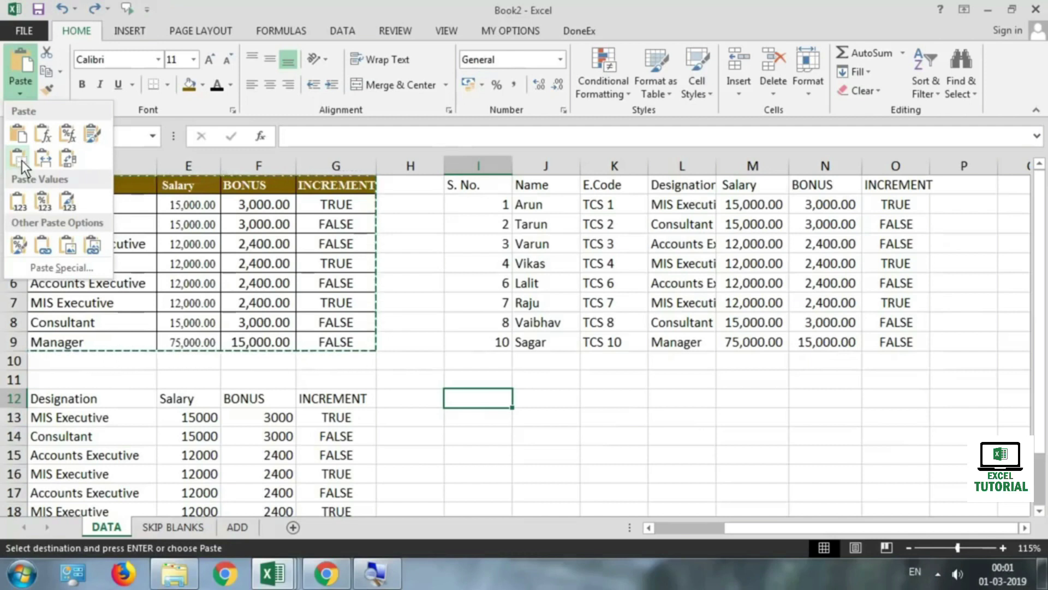
click(22, 161)
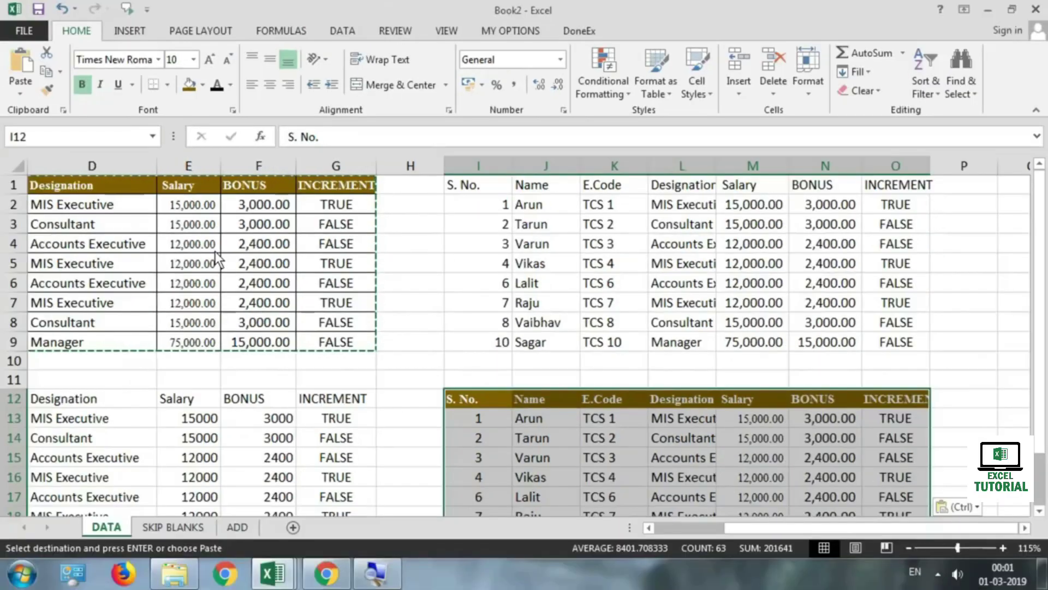
scroll(530, 391, down, 2)
scroll(664, 361, down, 1)
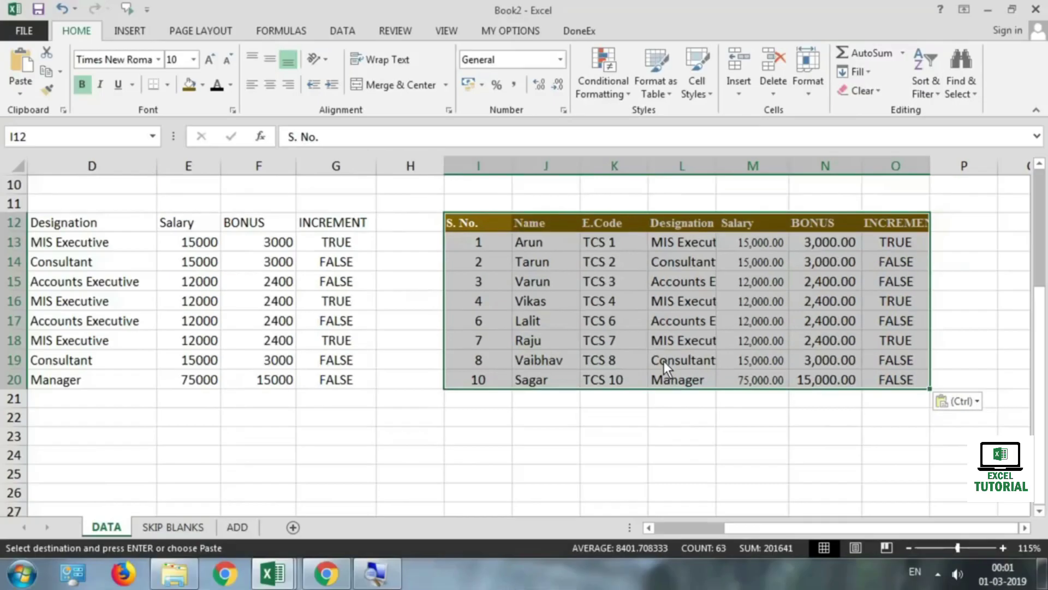
key(ctrl+z)
scroll(617, 346, up, 2)
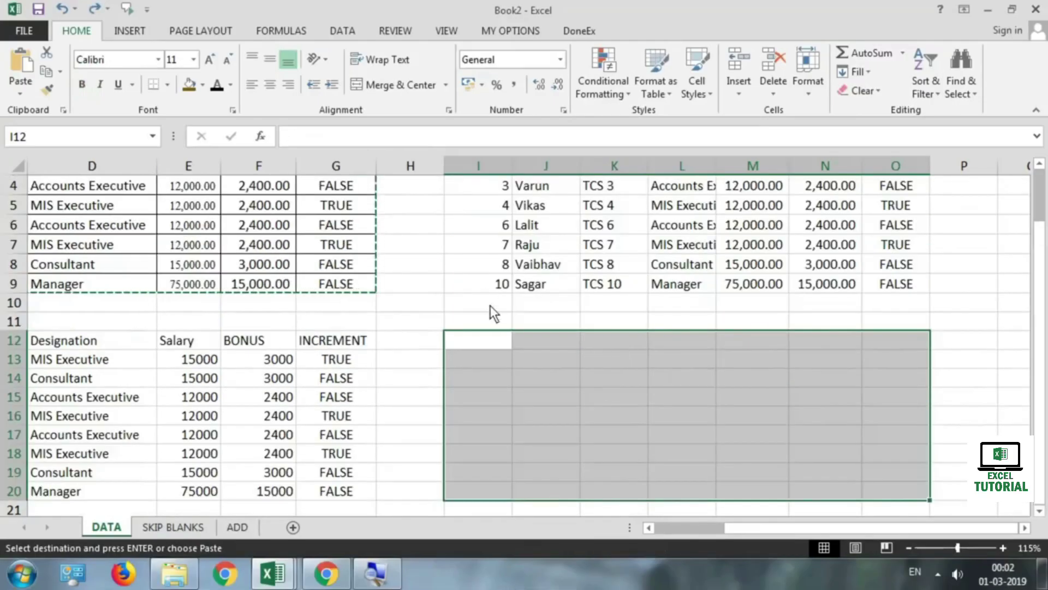
click(17, 95)
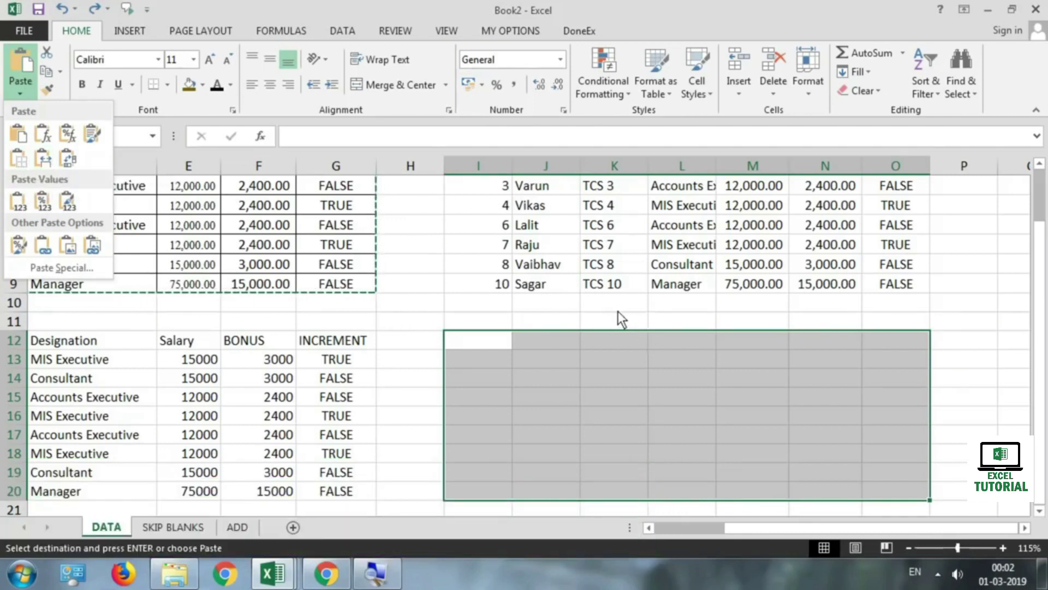
click(275, 304)
scroll(182, 291, up, 1)
drag(257, 283, 1, 294)
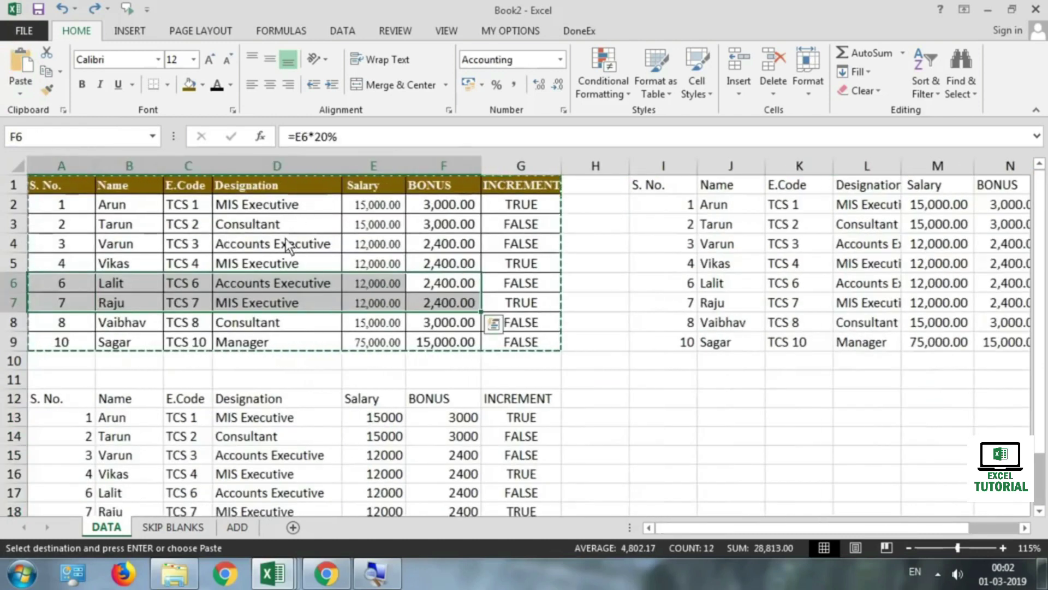
click(303, 257)
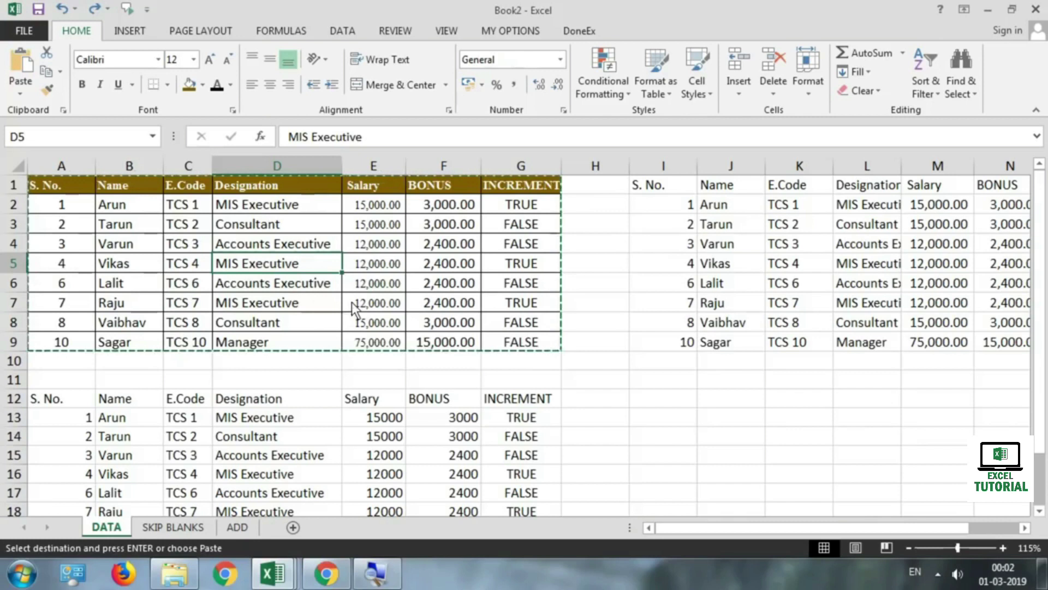
click(874, 206)
drag(887, 249, 892, 348)
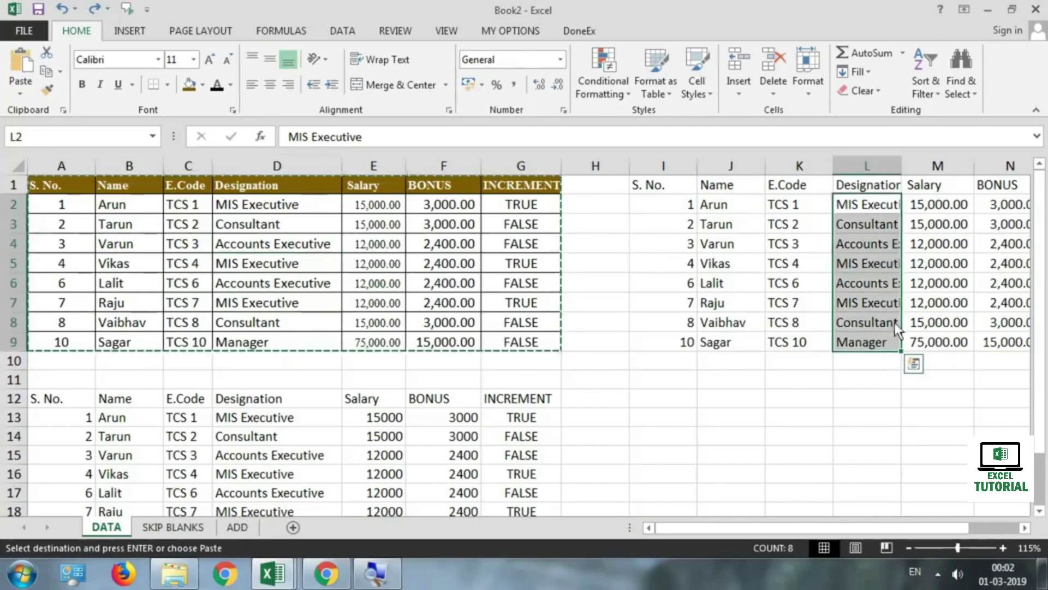
click(648, 398)
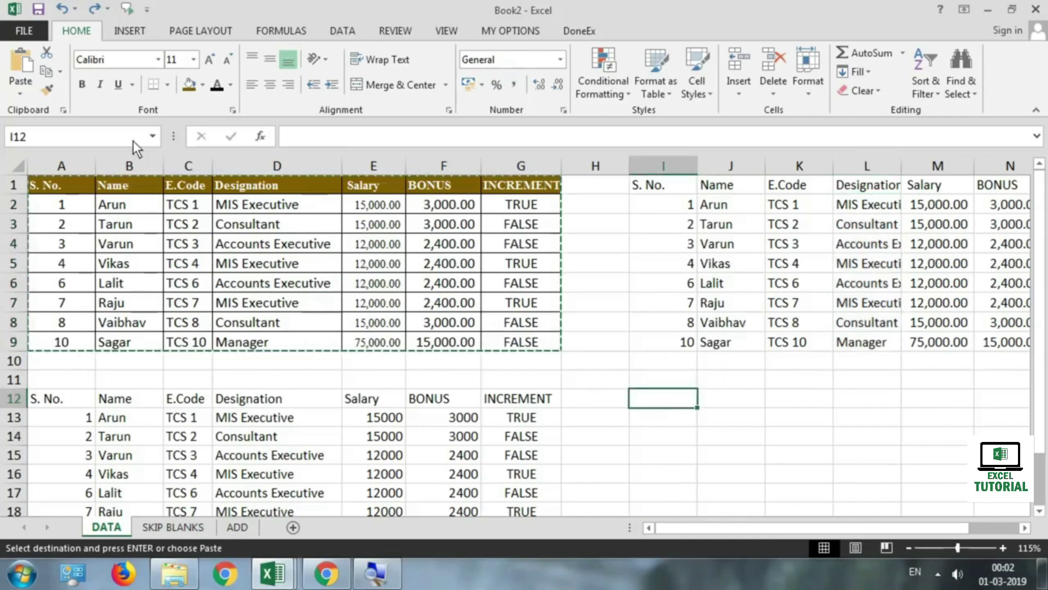
click(19, 93)
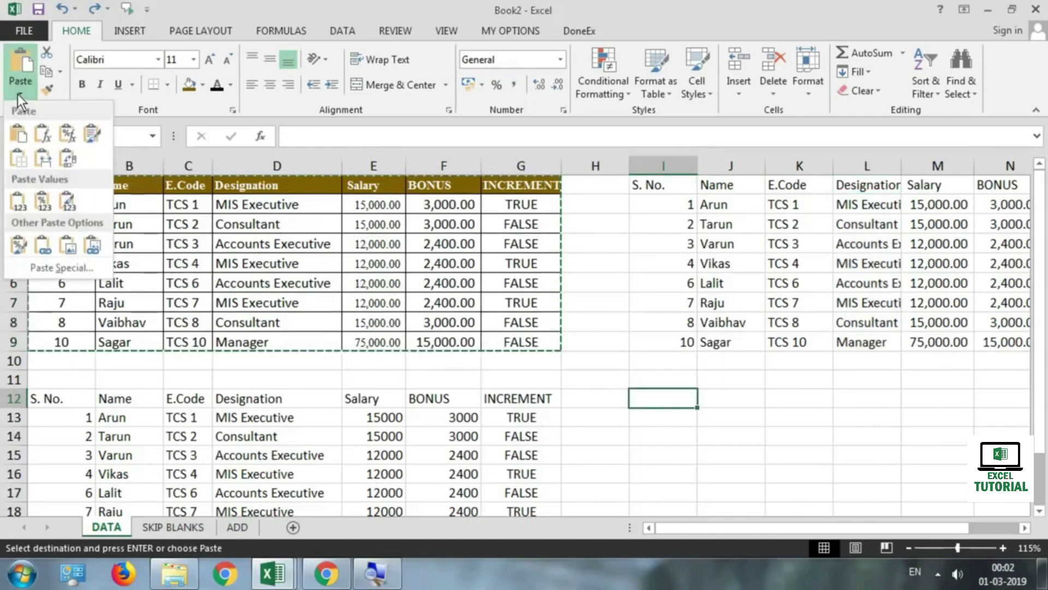
click(42, 159)
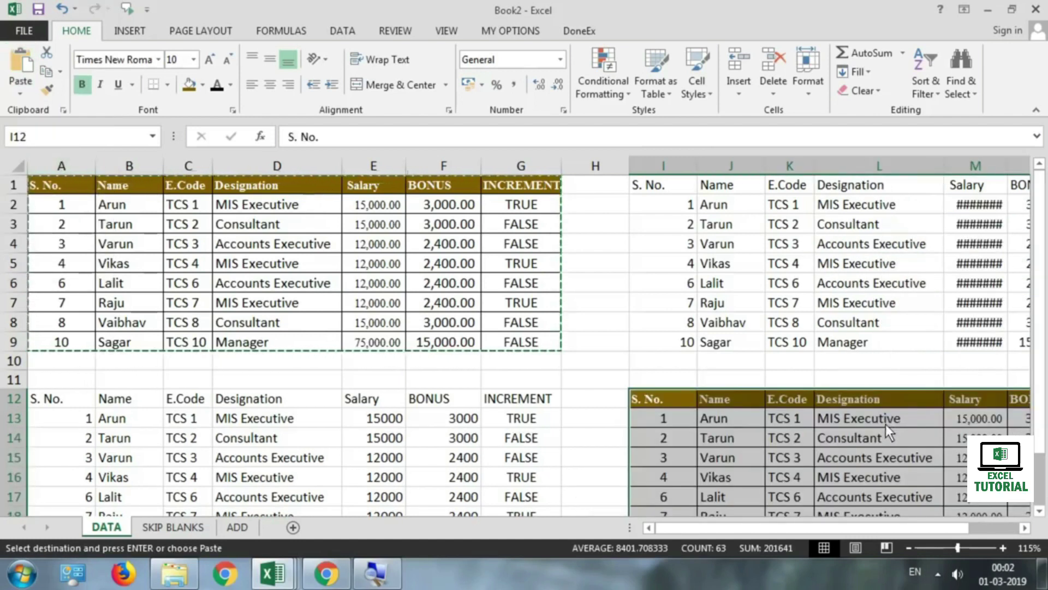
scroll(885, 425, down, 1)
click(1022, 527)
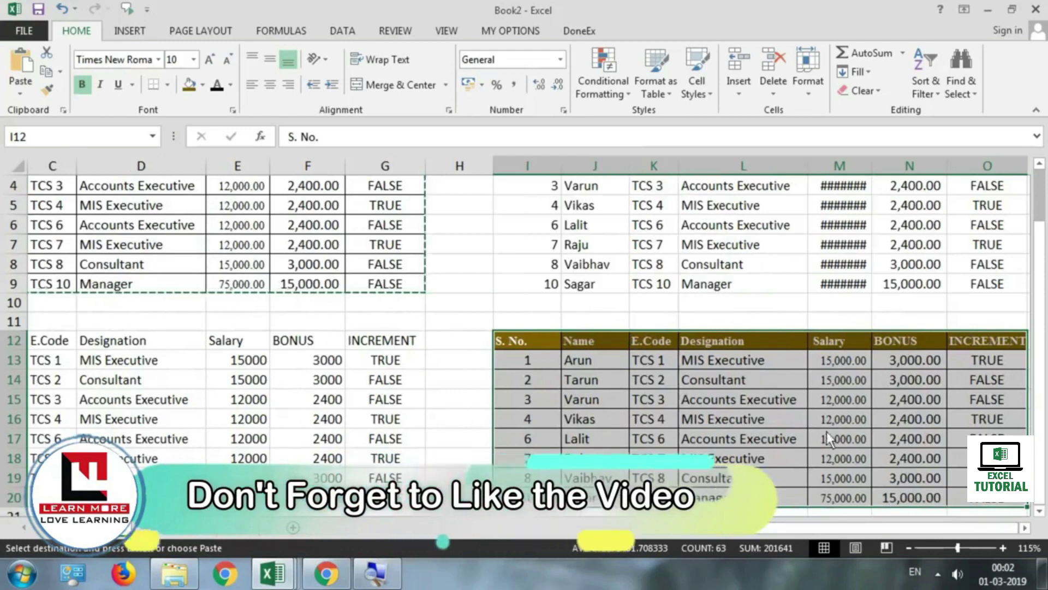
drag(755, 362, 757, 494)
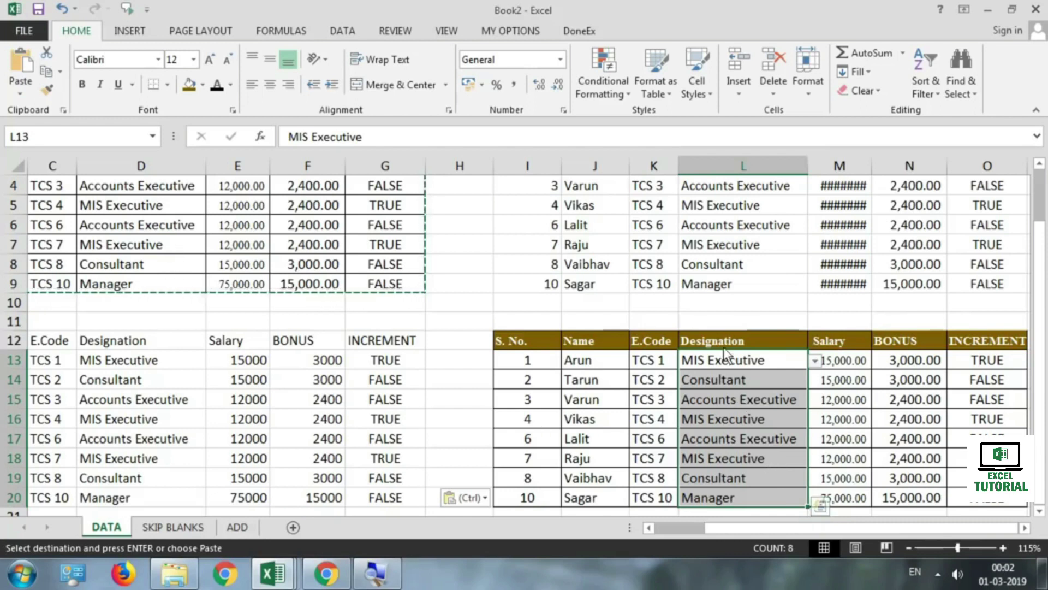
drag(604, 362, 608, 499)
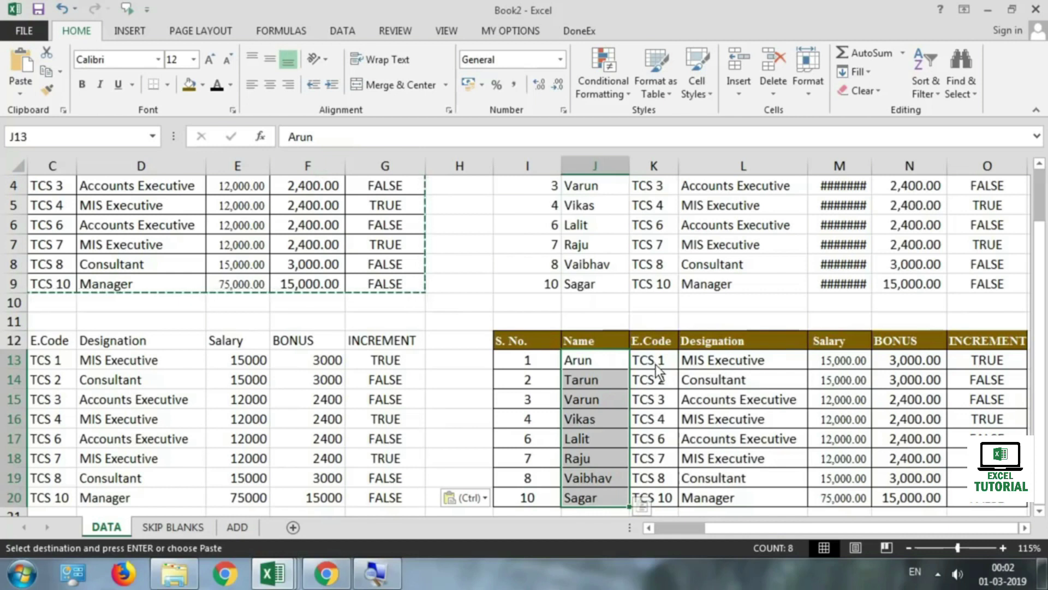
key(ctrl+z)
click(532, 339)
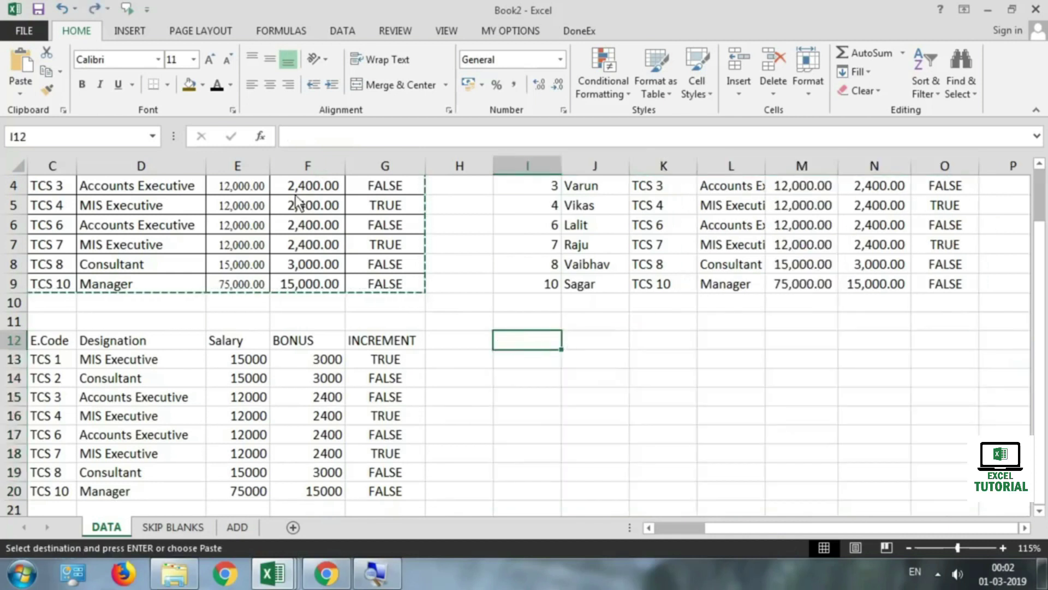
Step: Try a No Borders paste at I12, undo it, and bring the paste choices back up
click(16, 91)
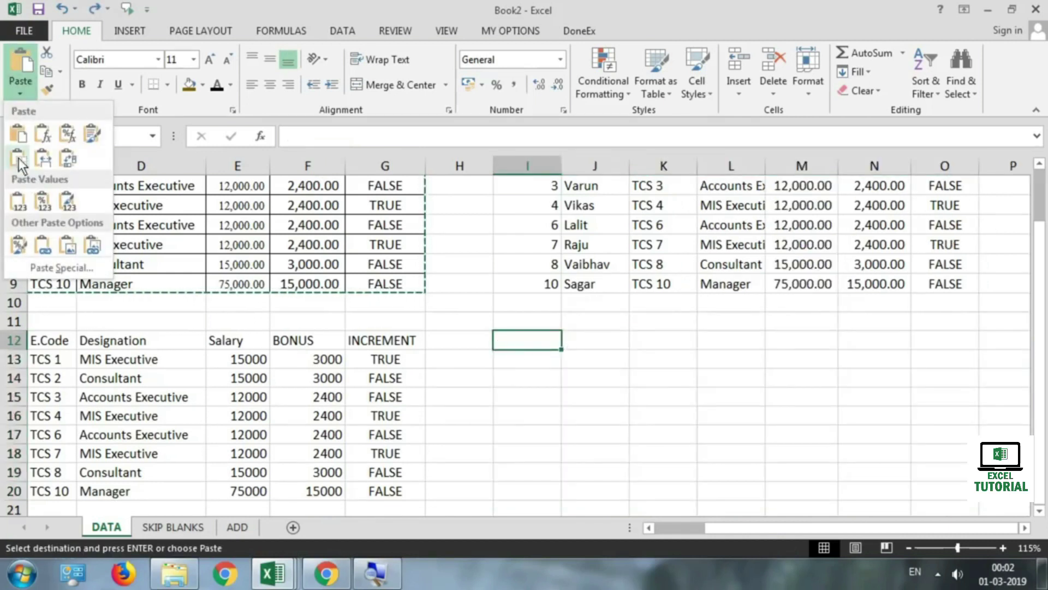
click(14, 136)
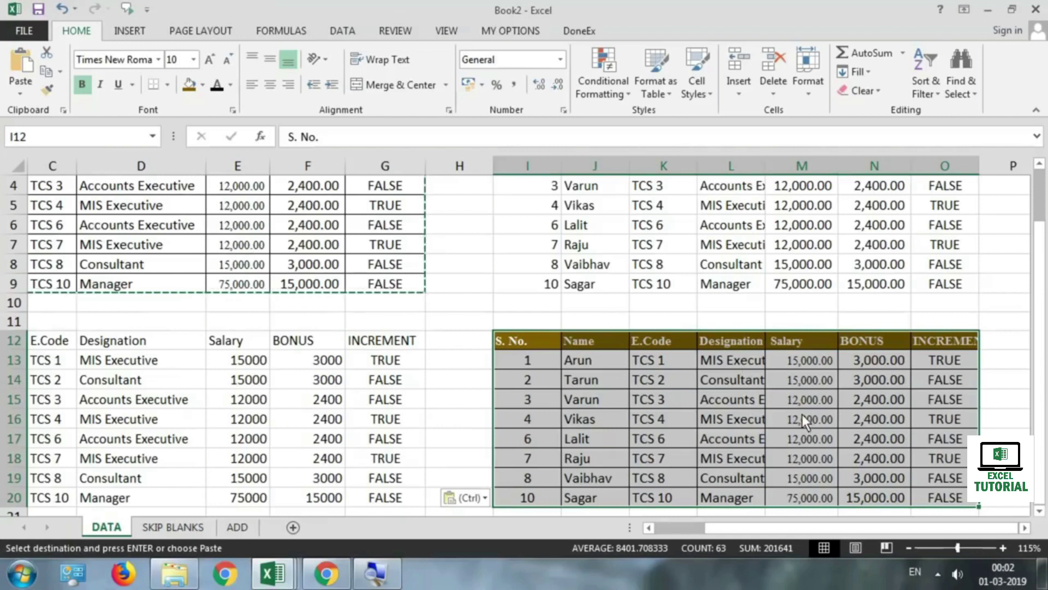
key(ctrl+z)
click(533, 339)
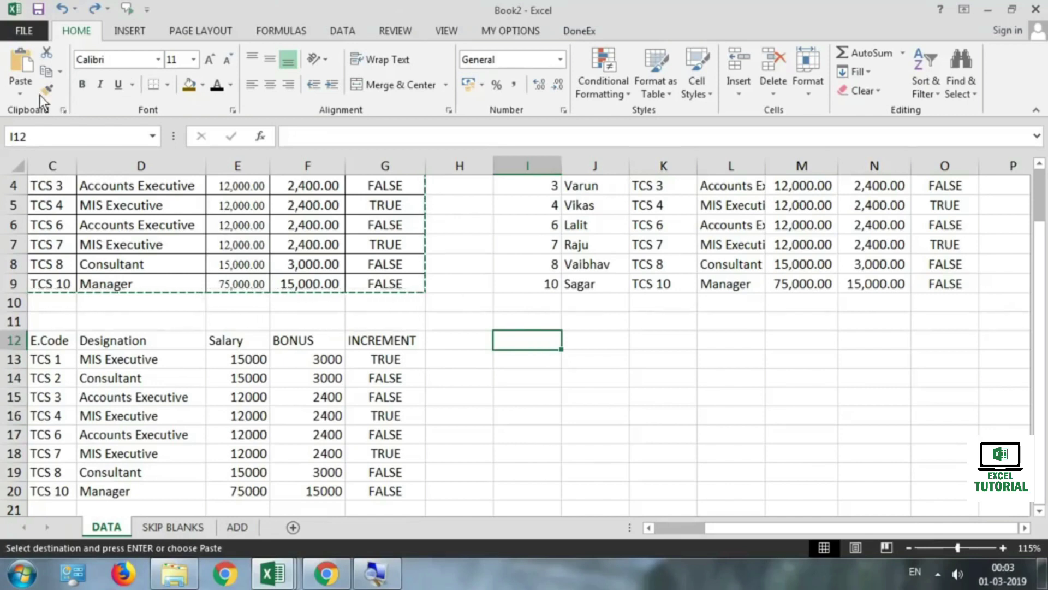
click(19, 91)
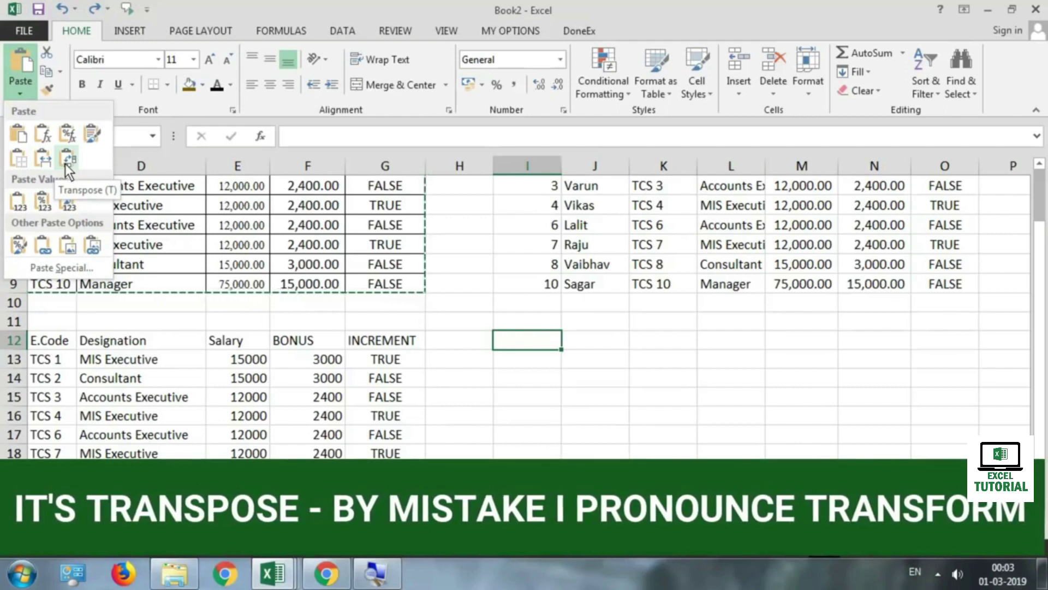
Step: Paste the table transposed at I12, compare it with the original headers, then undo it
click(71, 161)
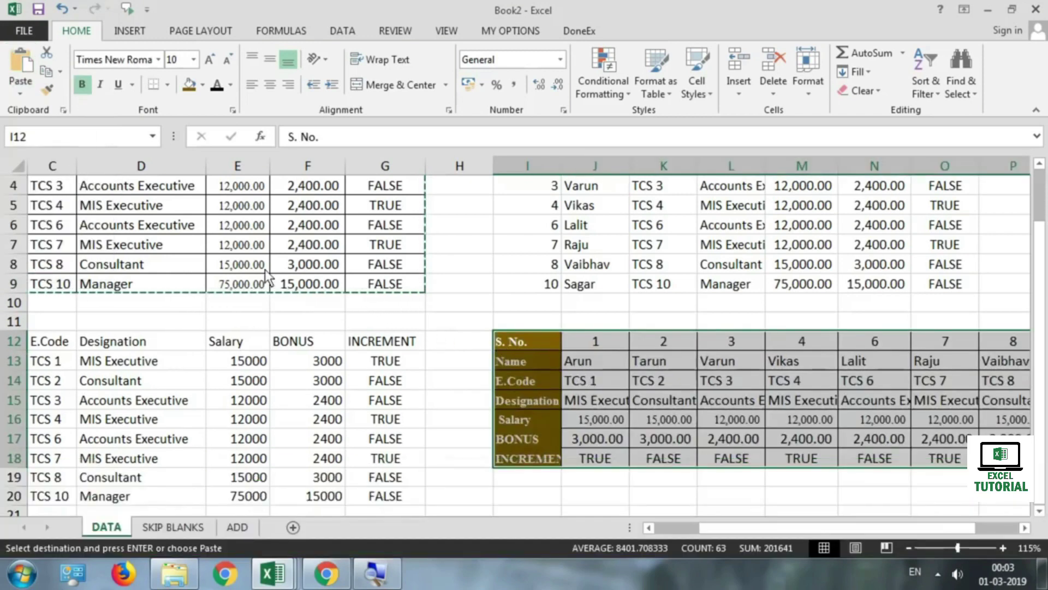
scroll(273, 276, up, 1)
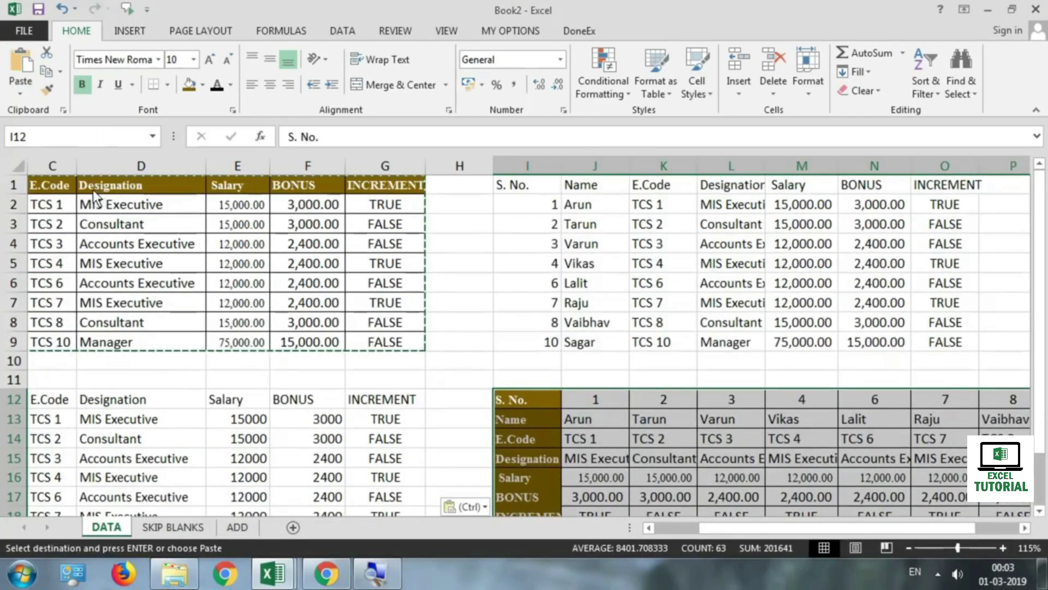
drag(155, 189, 100, 186)
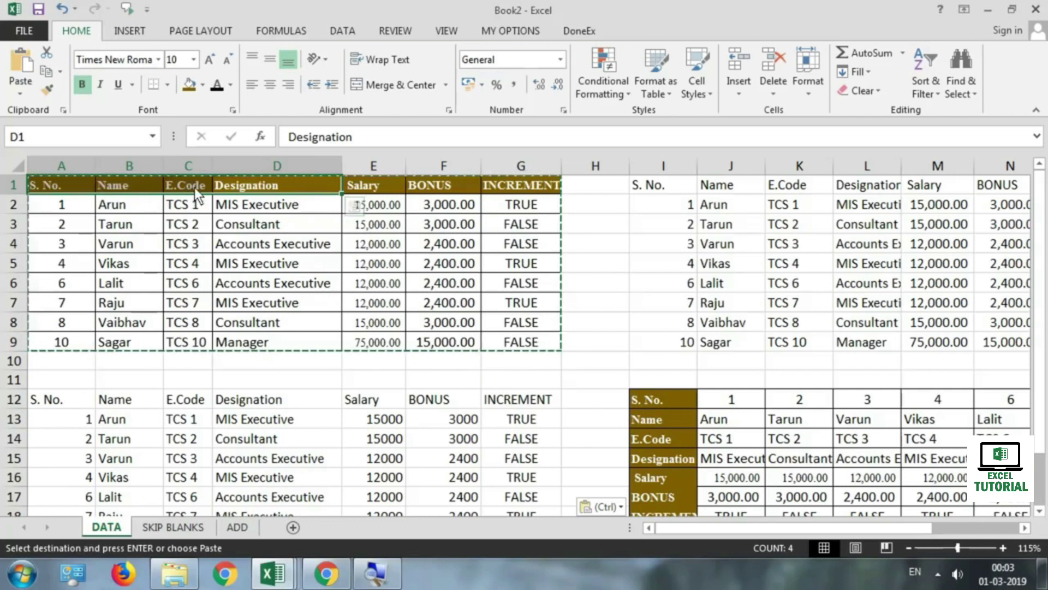
scroll(666, 343, down, 2)
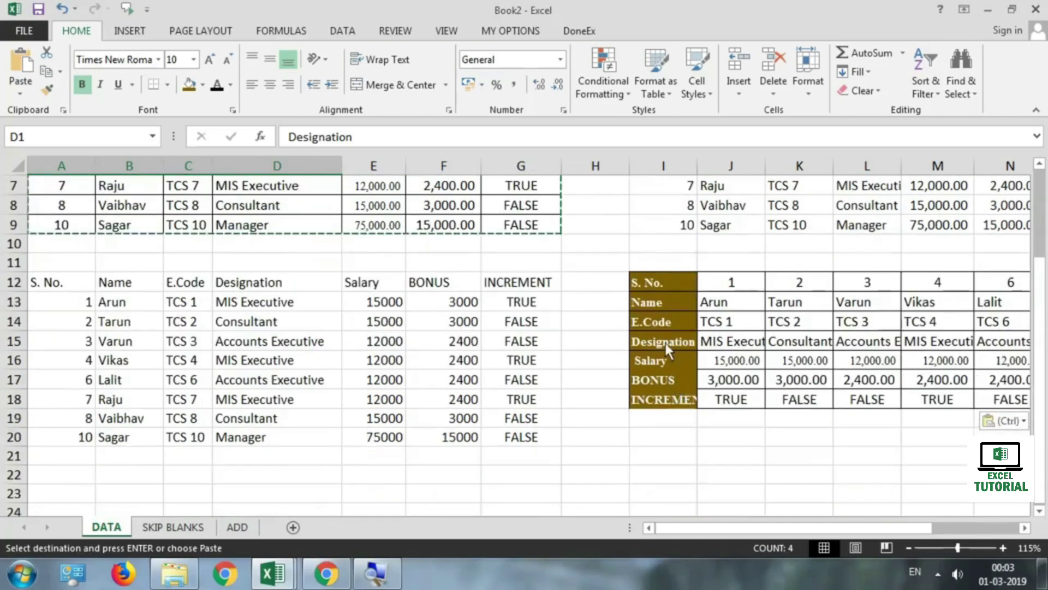
scroll(670, 393, up, 2)
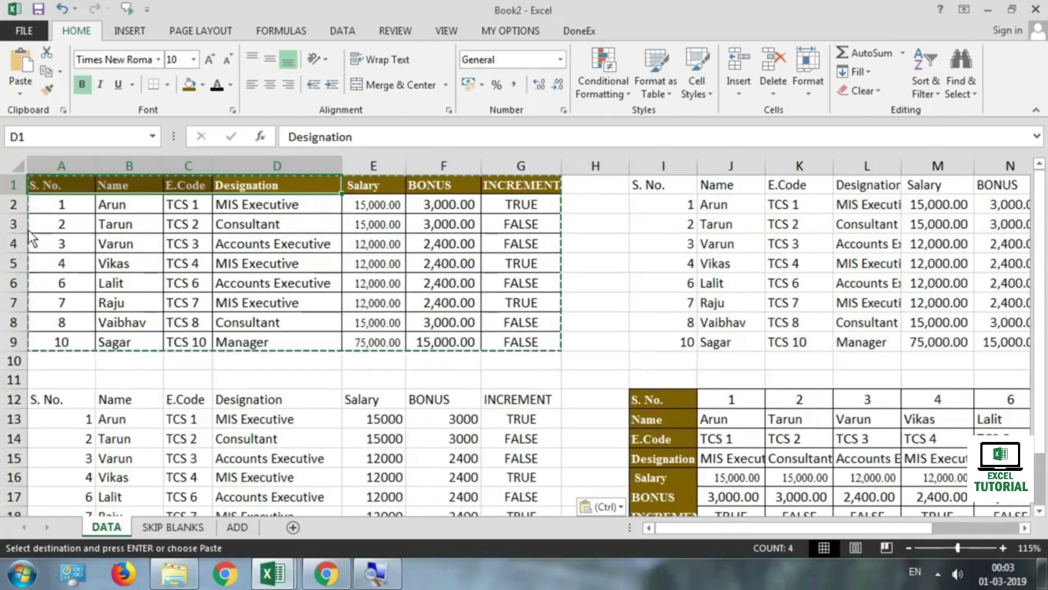
scroll(979, 403, down, 1)
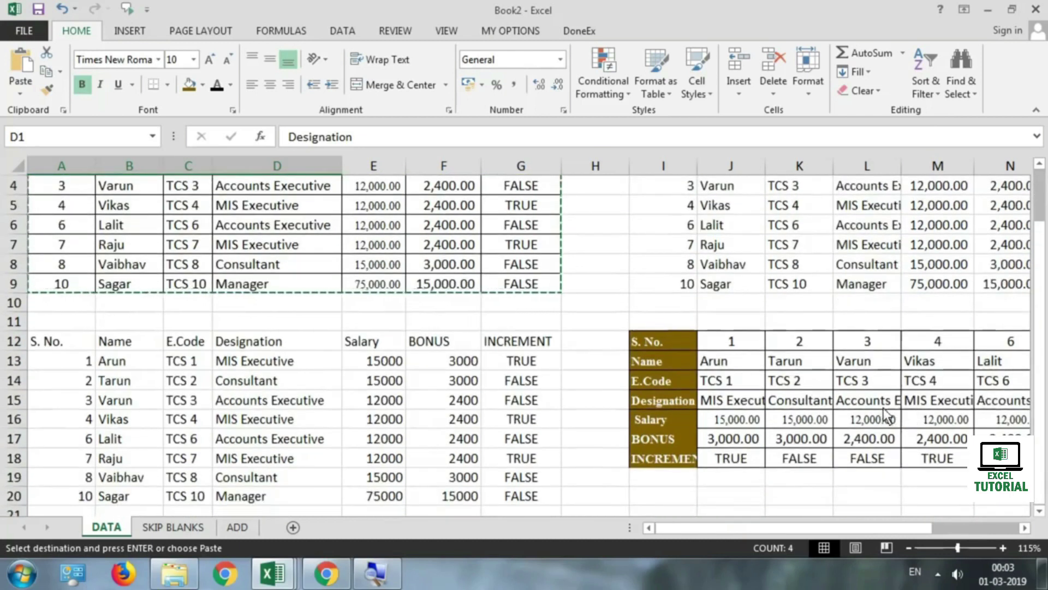
scroll(886, 416, up, 1)
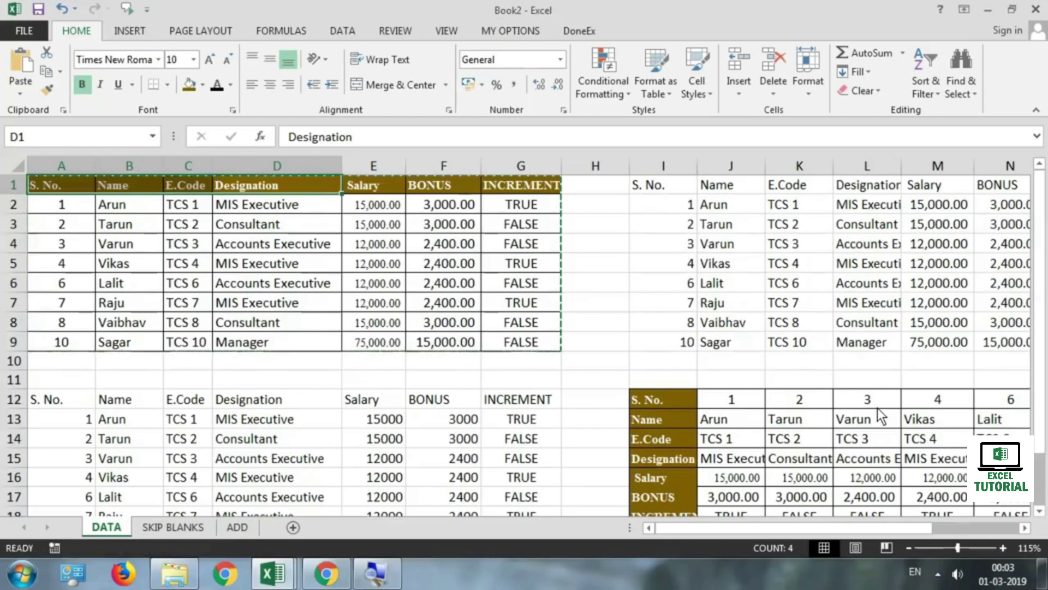
key(ctrl+z)
click(666, 403)
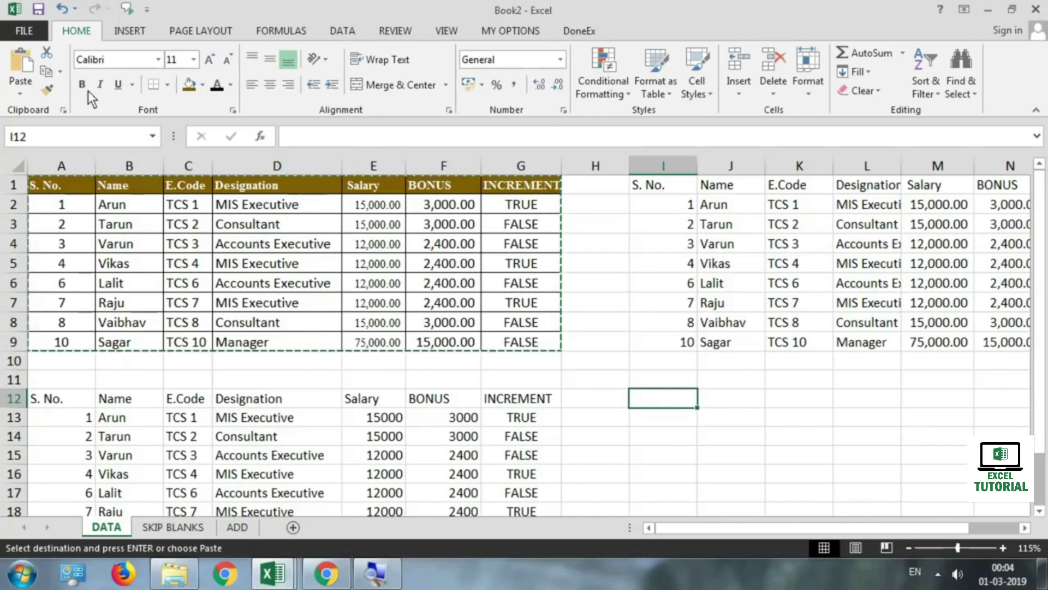
Step: Paste values only at I12 and compare the pasted bonus with the original bonus formula
click(22, 91)
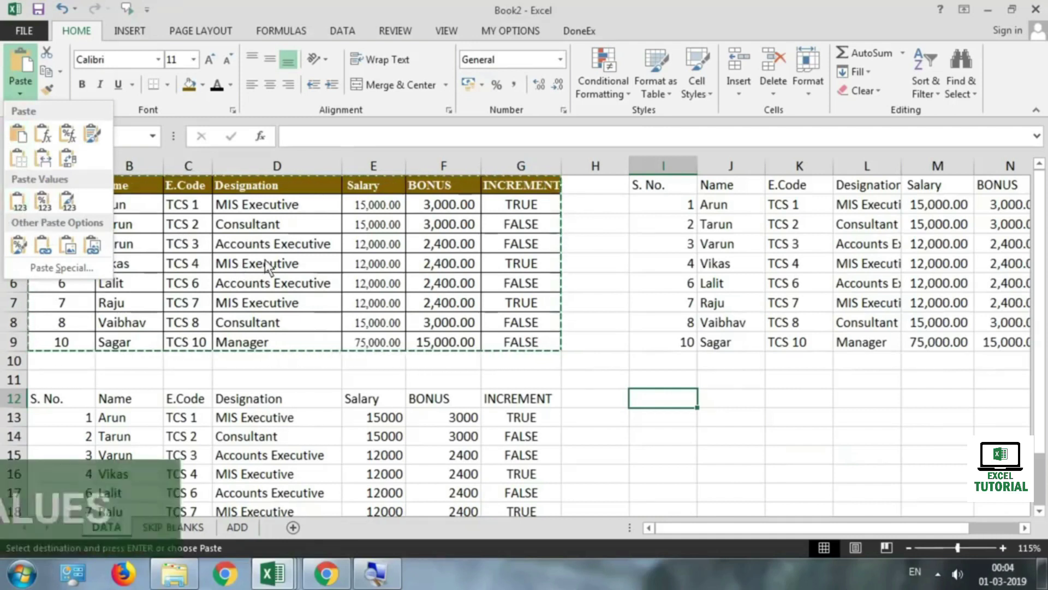
click(19, 204)
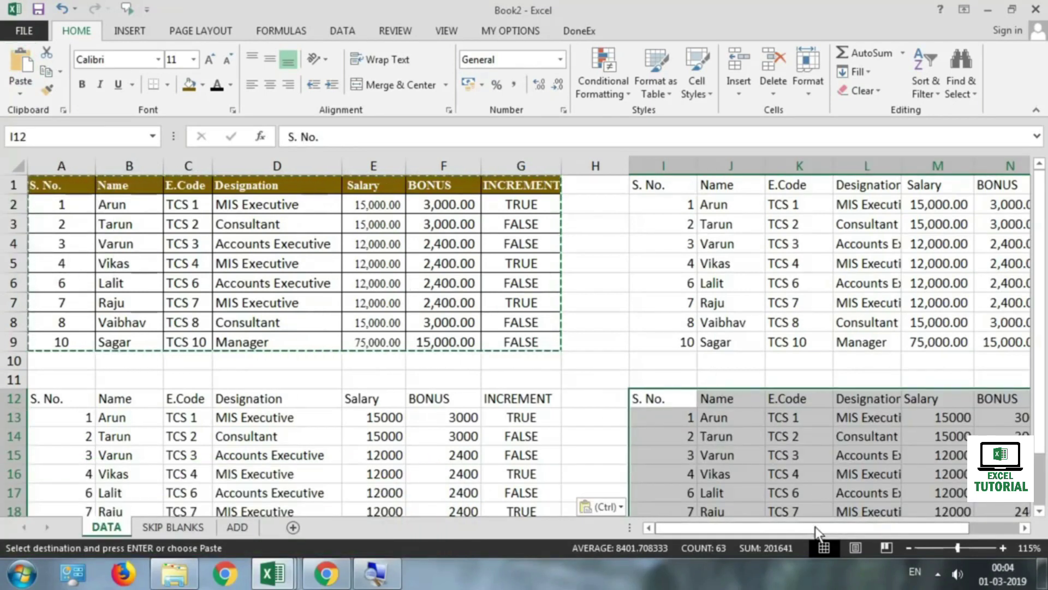
drag(815, 526, 863, 529)
click(815, 417)
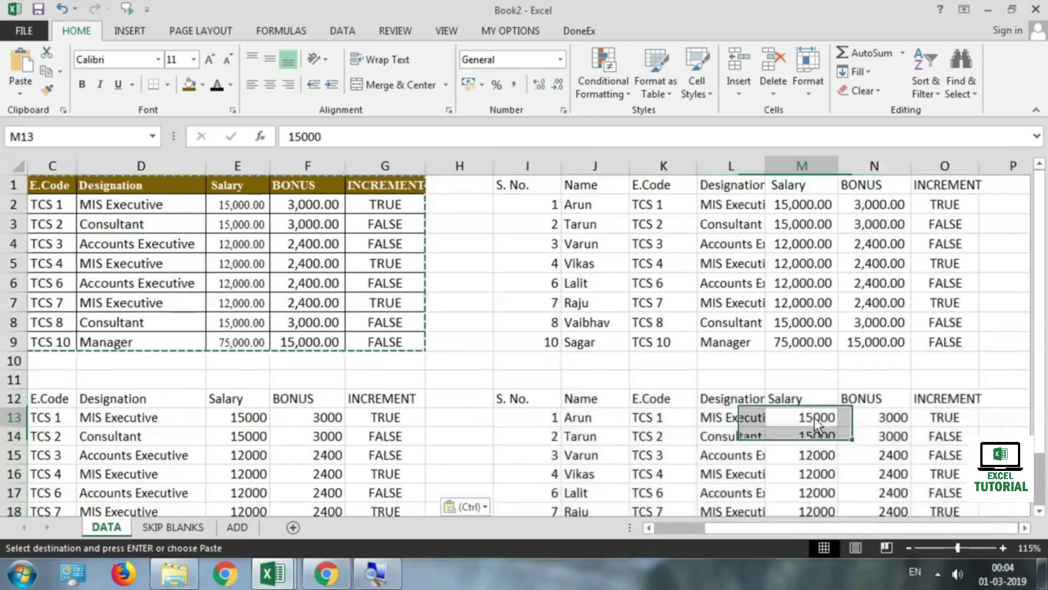
click(892, 424)
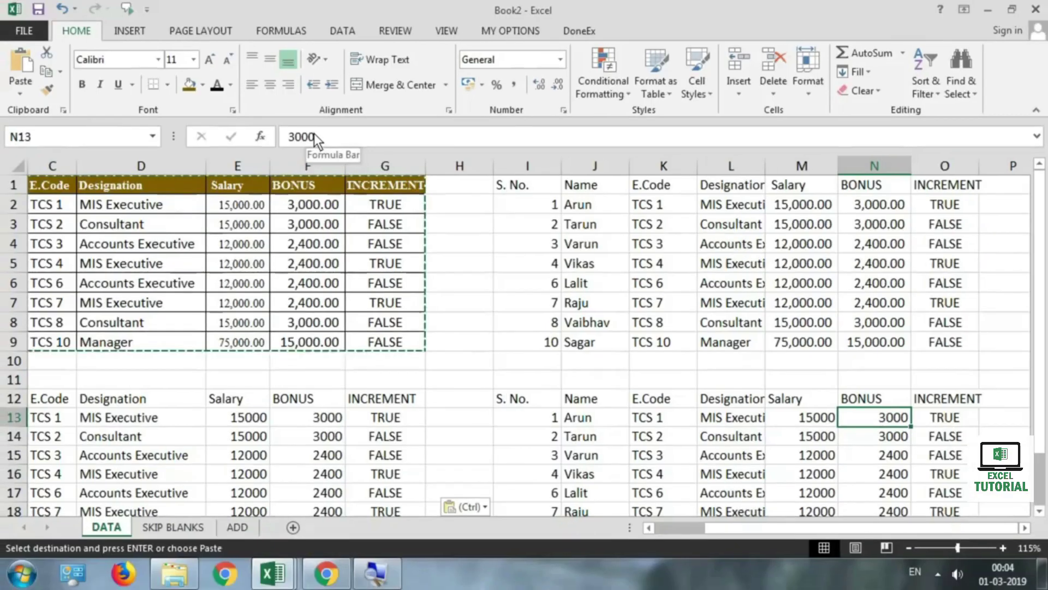
click(305, 205)
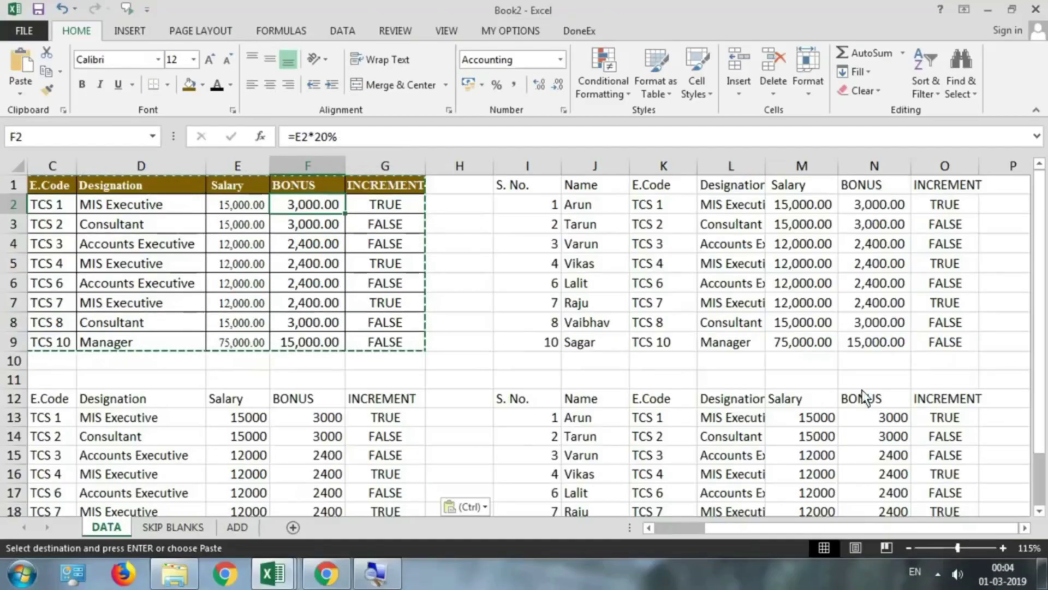
click(925, 417)
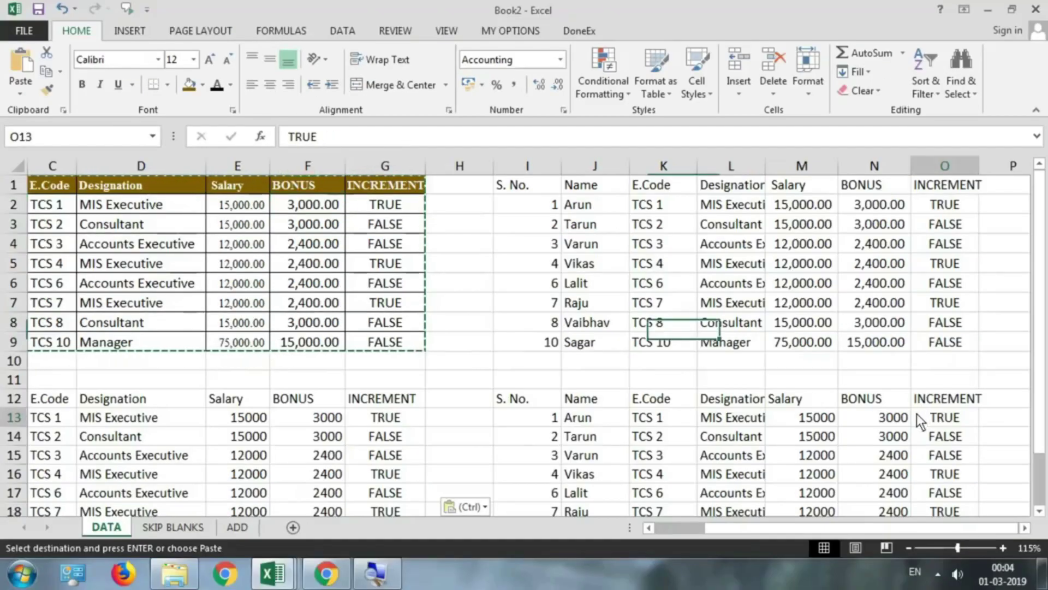
click(887, 425)
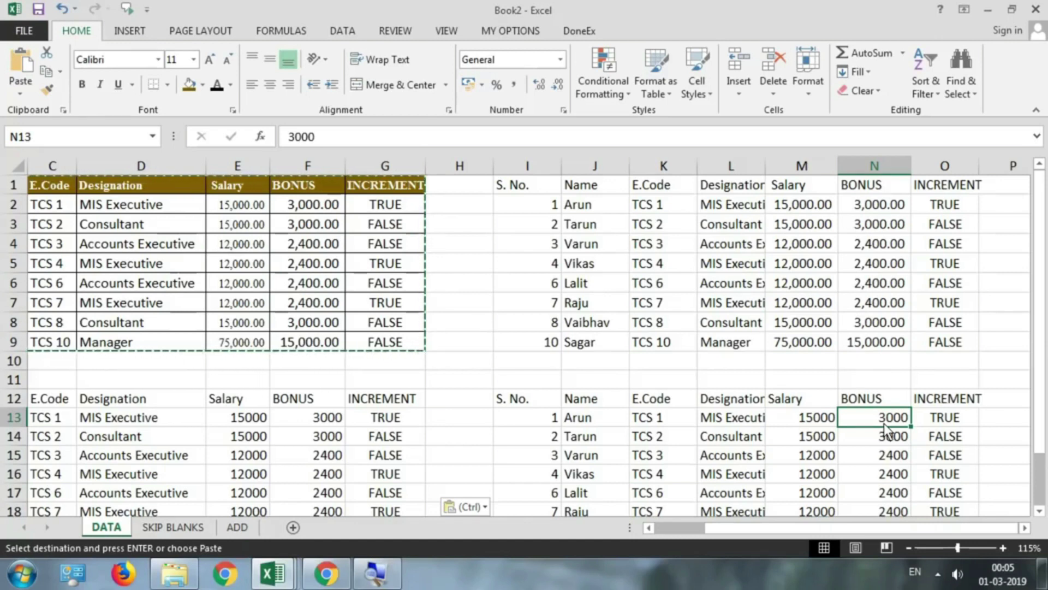
Step: Check the pasted salary and bonus figures, such as 2400, against the original salary cell
click(548, 399)
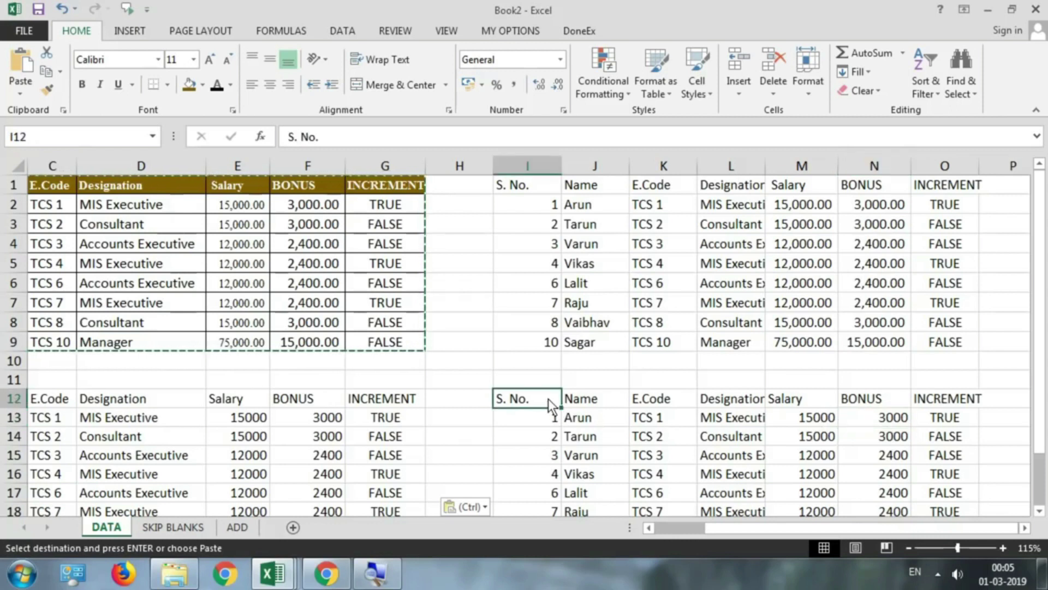
scroll(837, 388, down, 1)
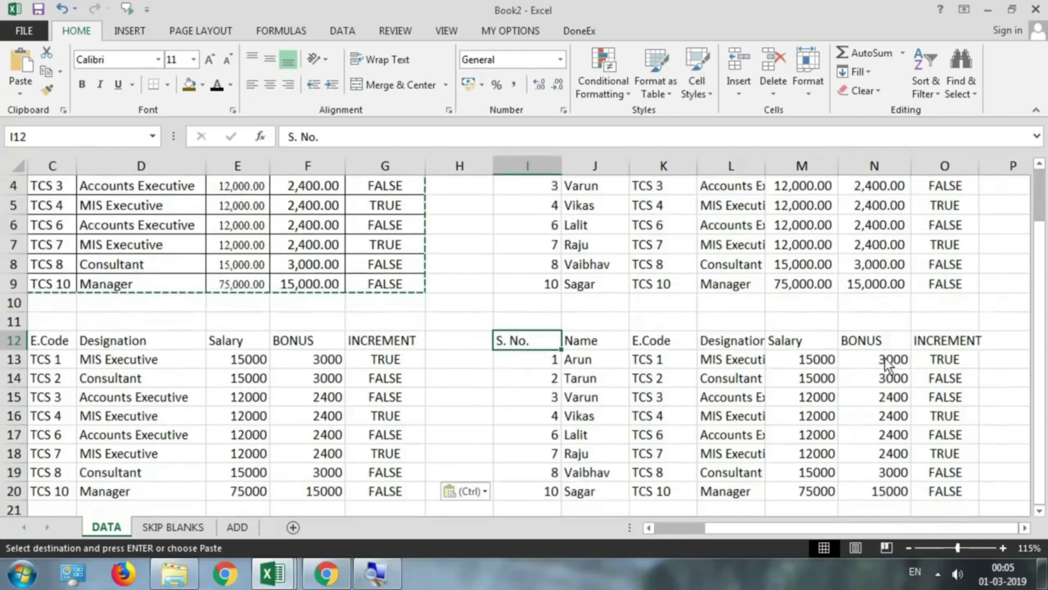
drag(885, 358, 883, 491)
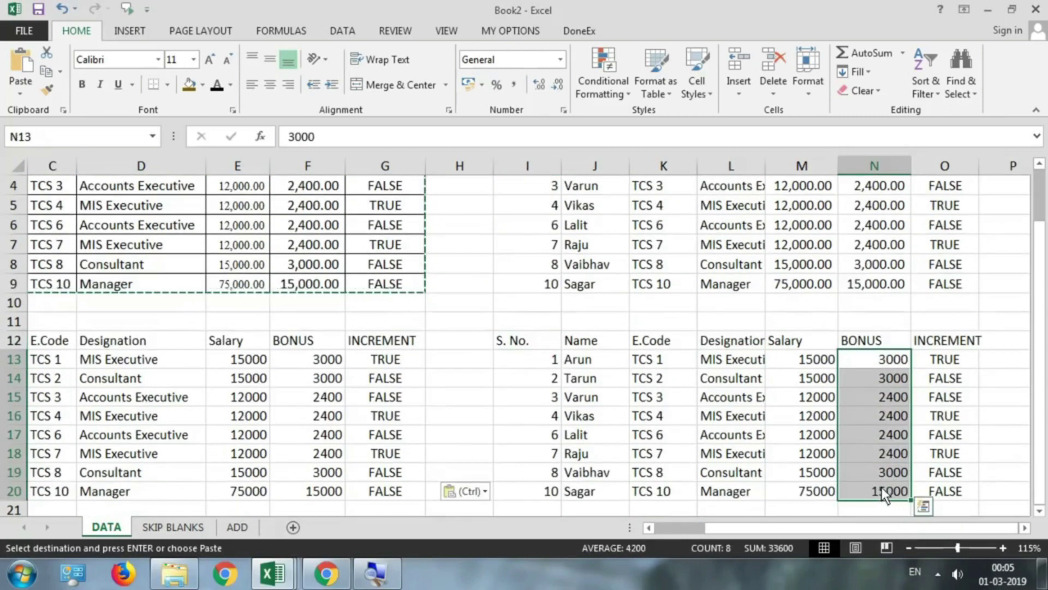
drag(817, 362, 817, 489)
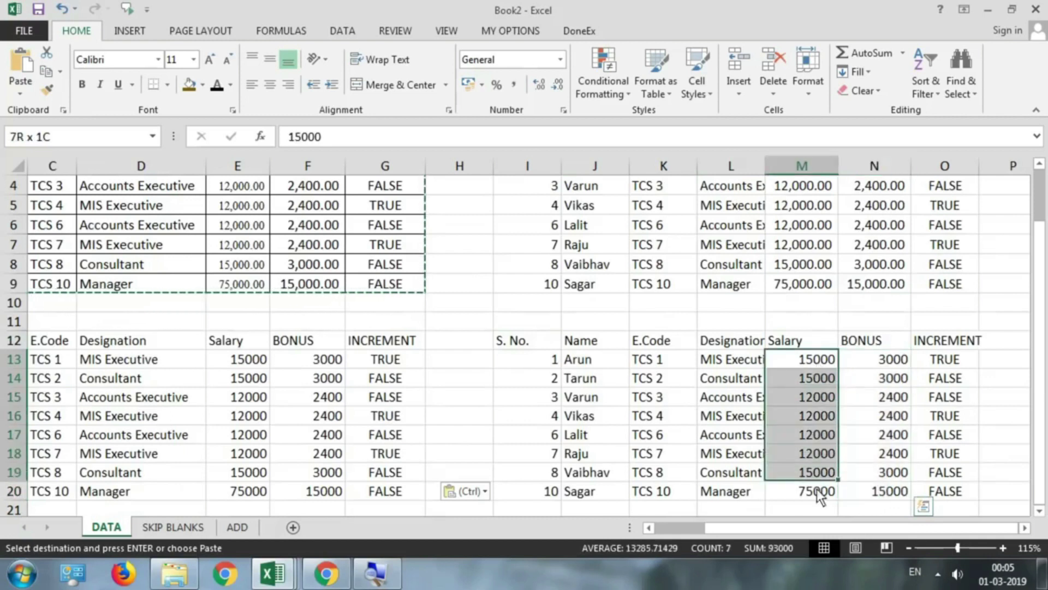
click(822, 407)
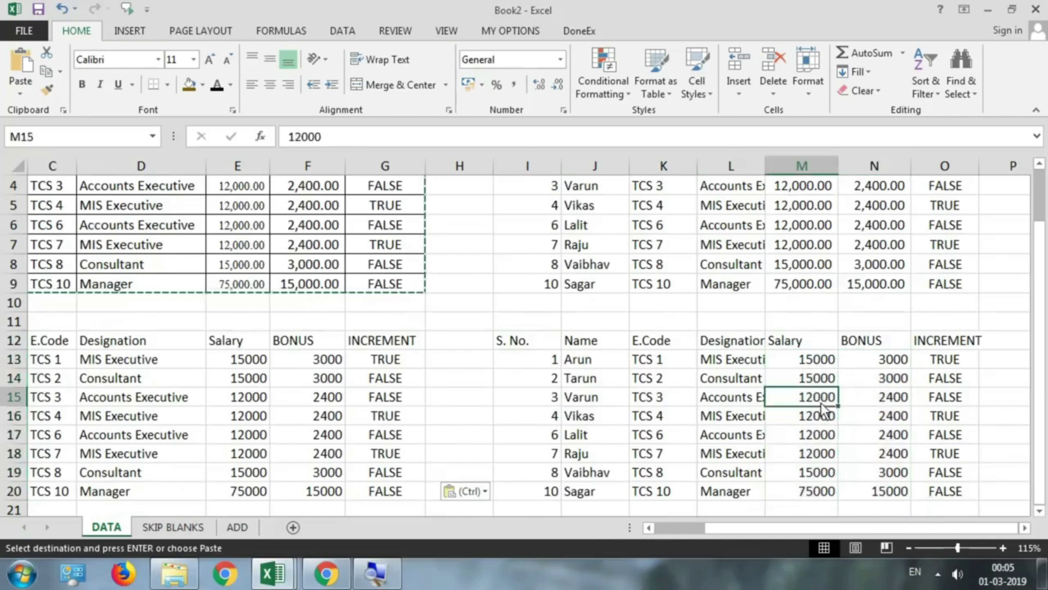
click(886, 401)
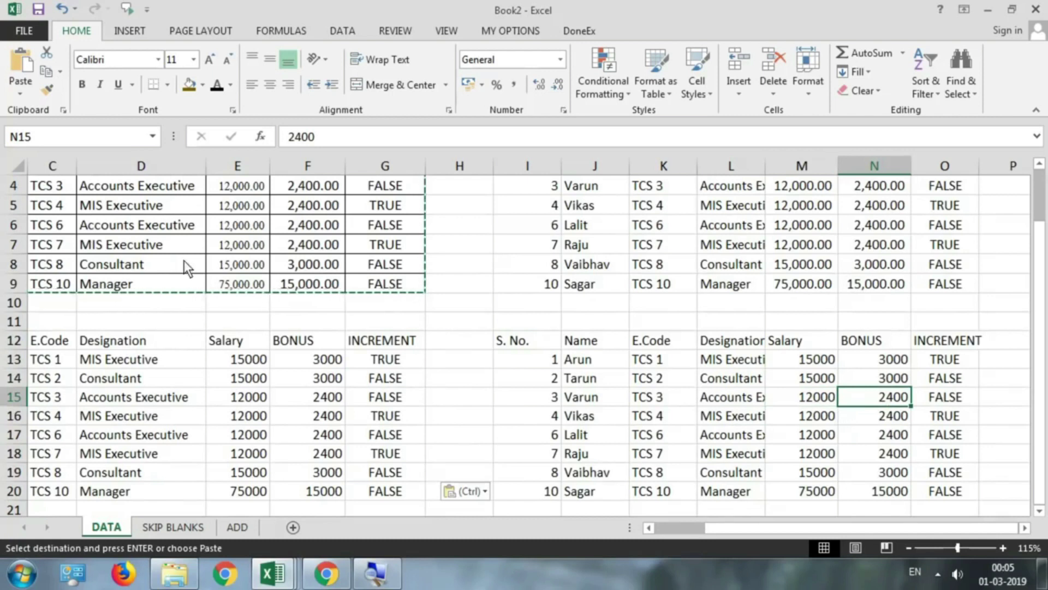
scroll(208, 273, up, 1)
click(243, 264)
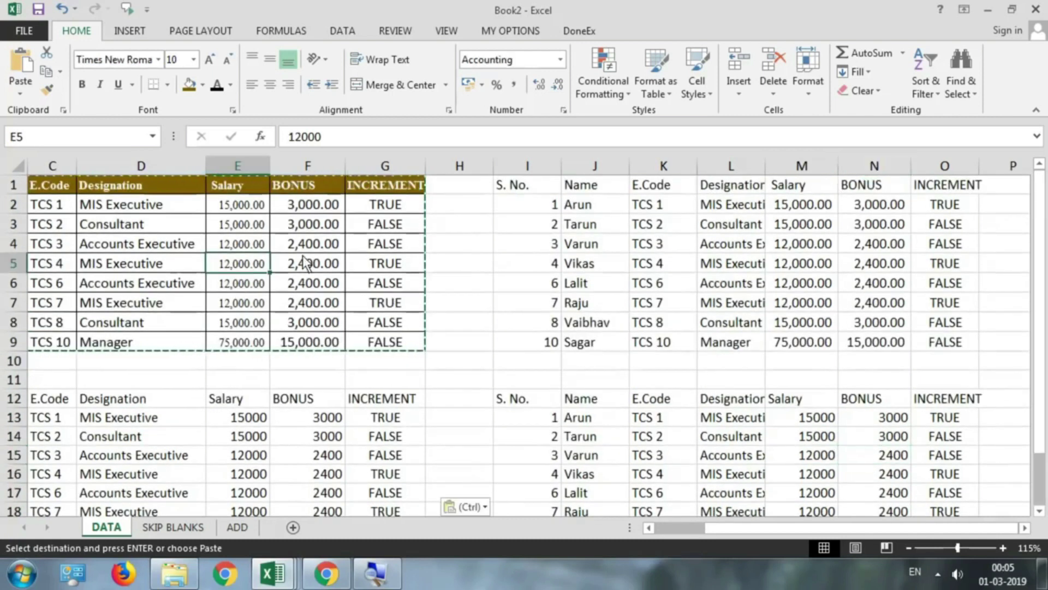
Step: Delete the values-only copy from I12:O20
click(525, 397)
key(ctrl+a)
key(Delete)
click(523, 397)
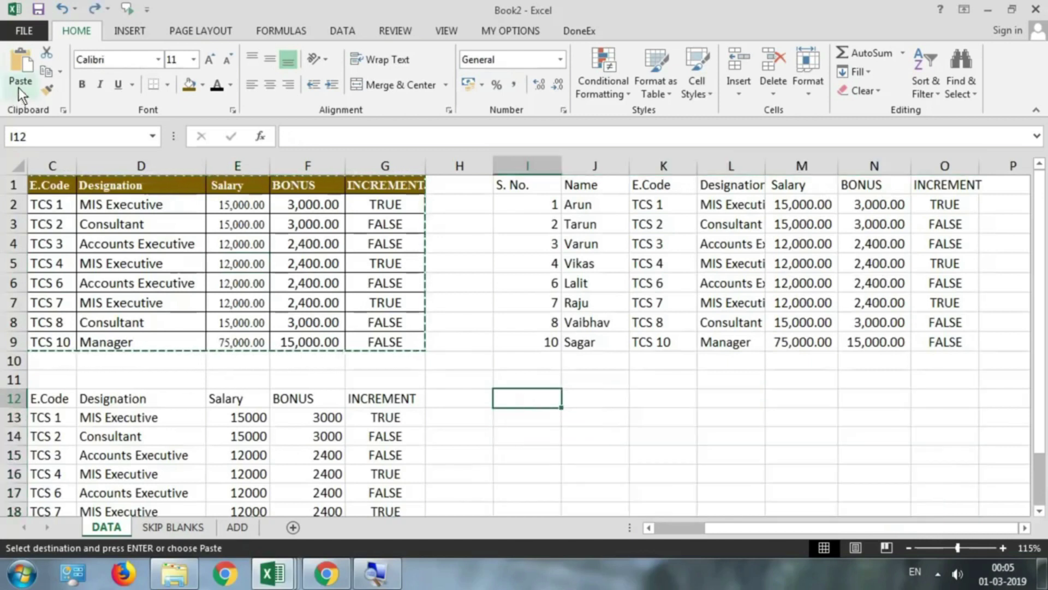
Step: Show the paste options from the ribbon and via Alt, H, V, closing each without pasting
click(21, 92)
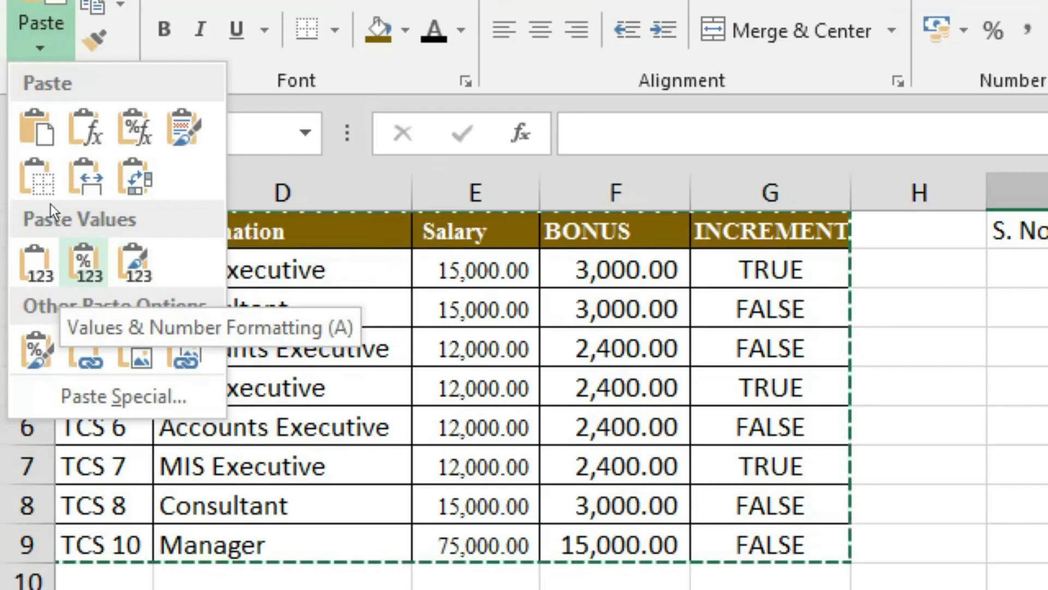
click(659, 398)
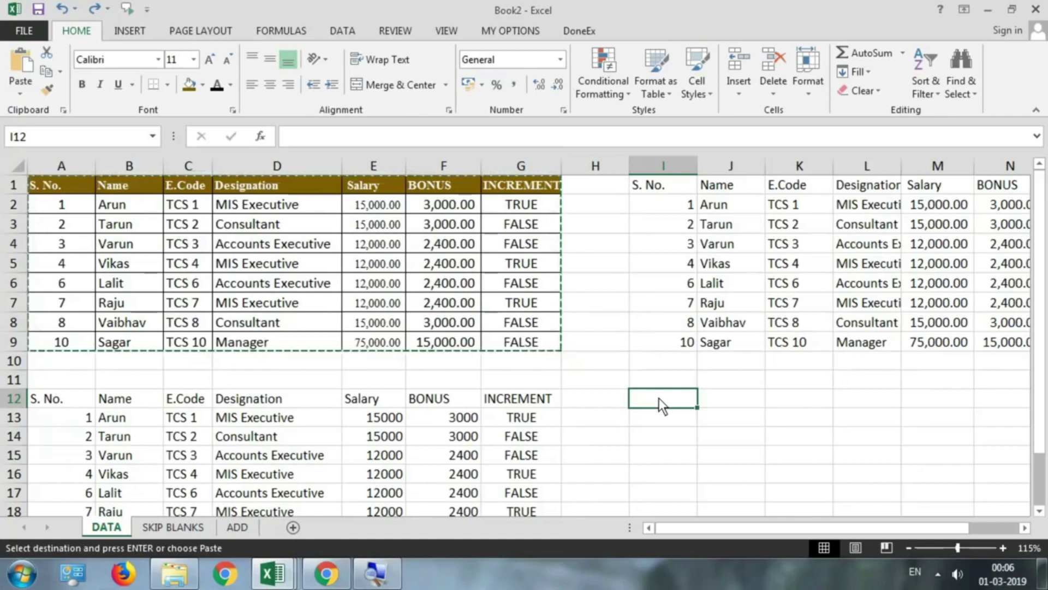
key(alt)
key(h)
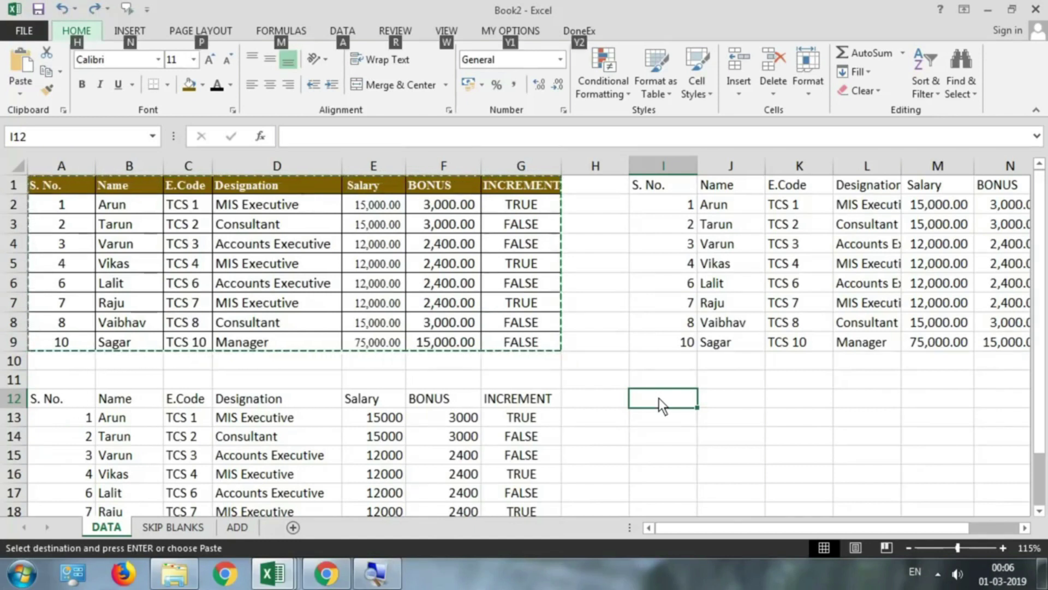
key(v)
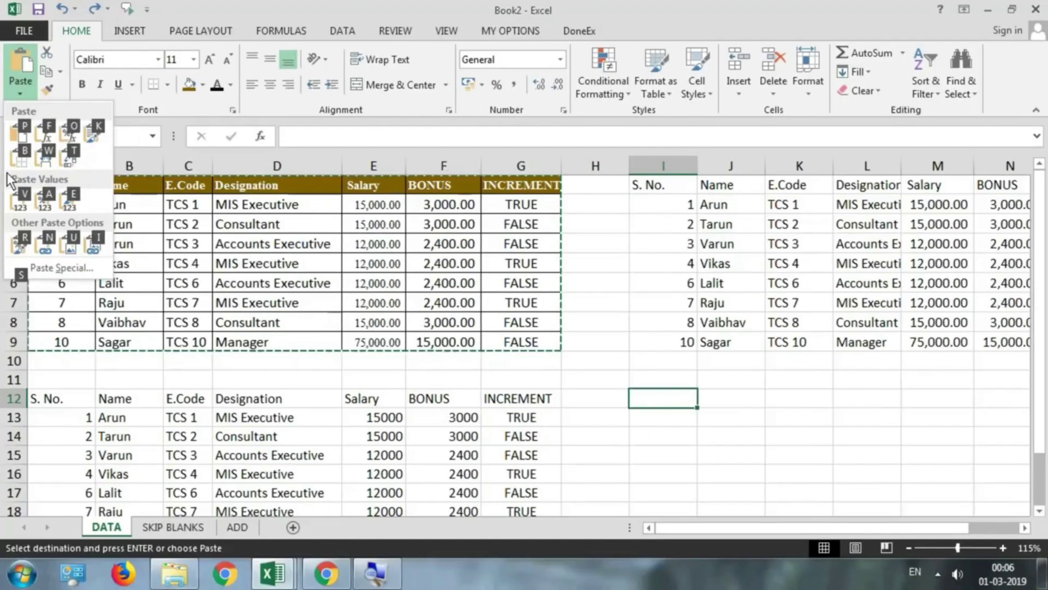
key(Escape)
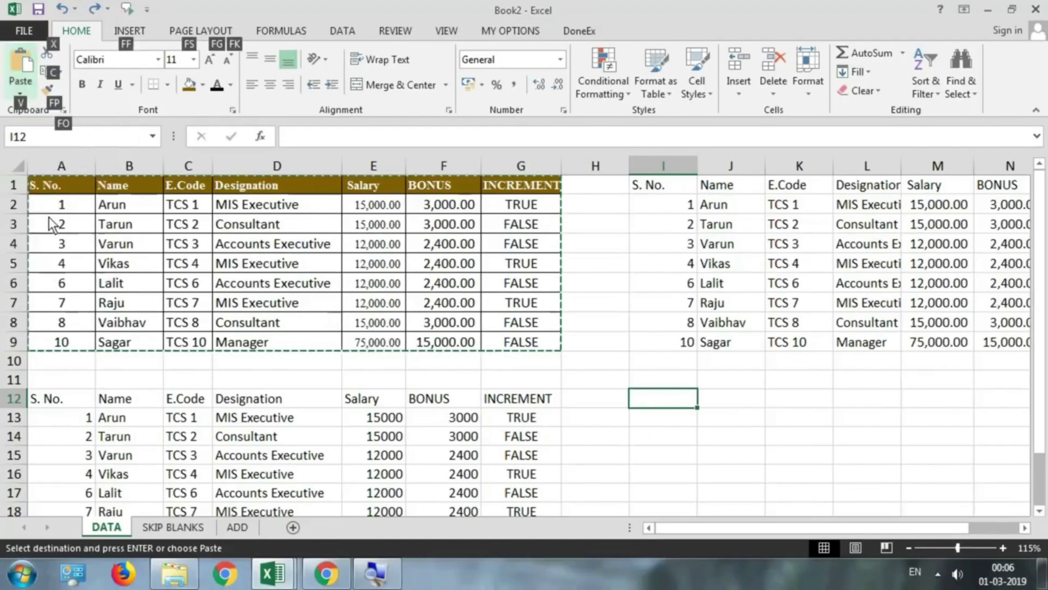
Step: Paste the copied table at I12 with Values & Number Formatting
key(alt)
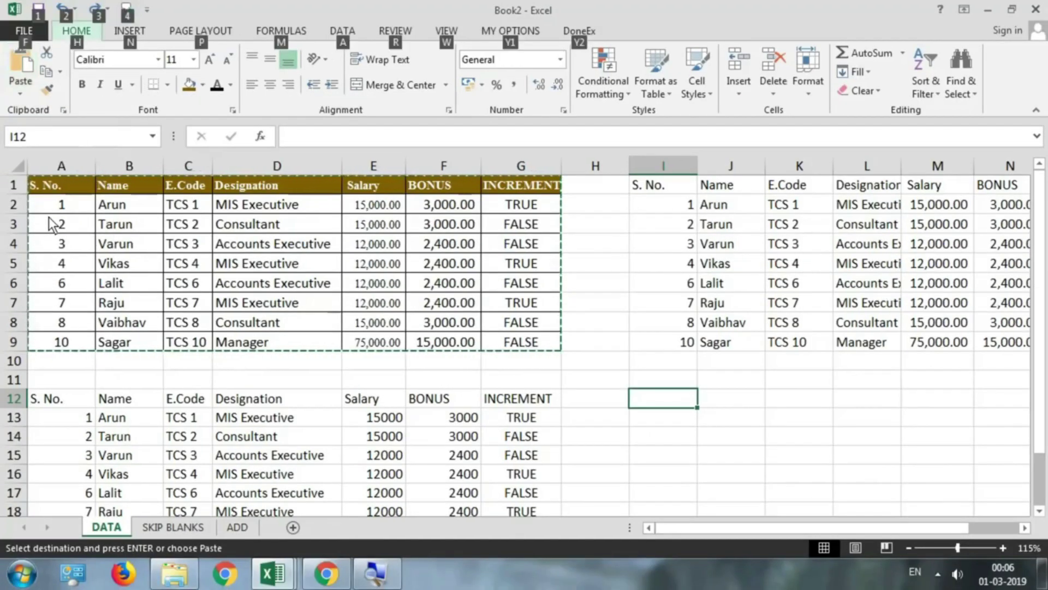
key(h)
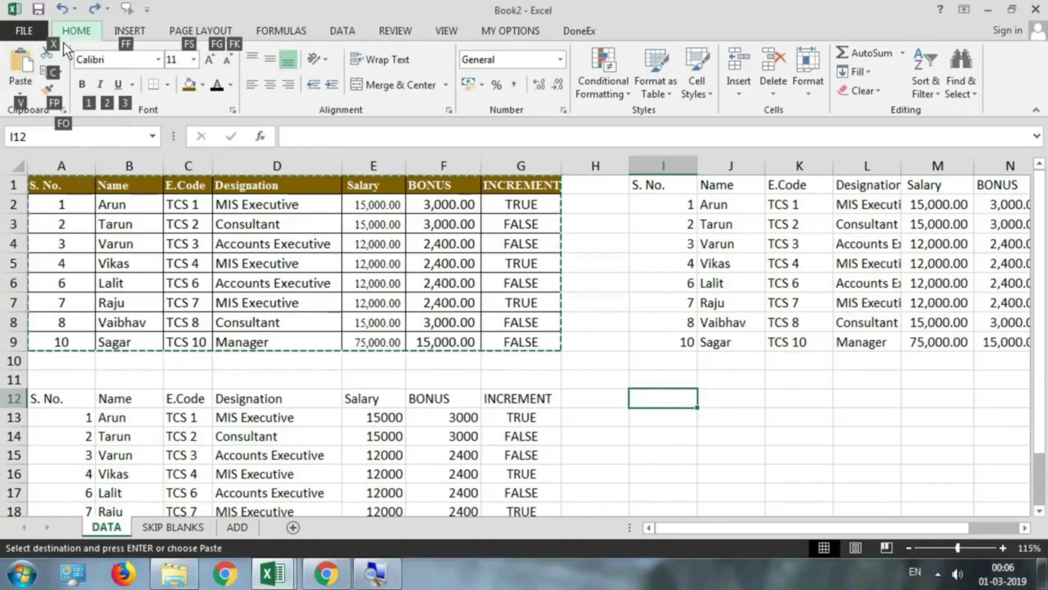
key(v)
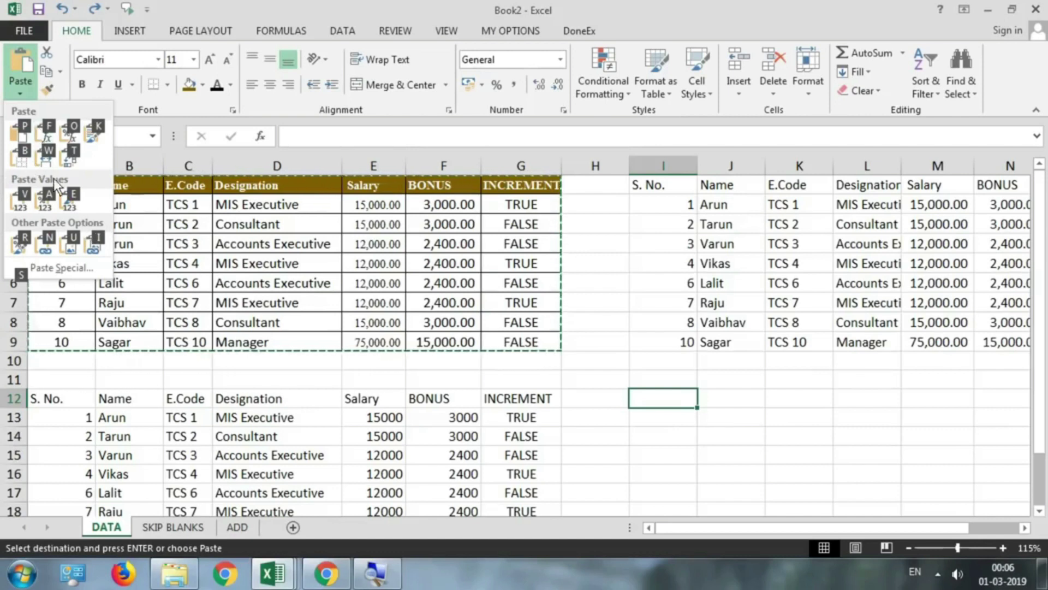
click(672, 405)
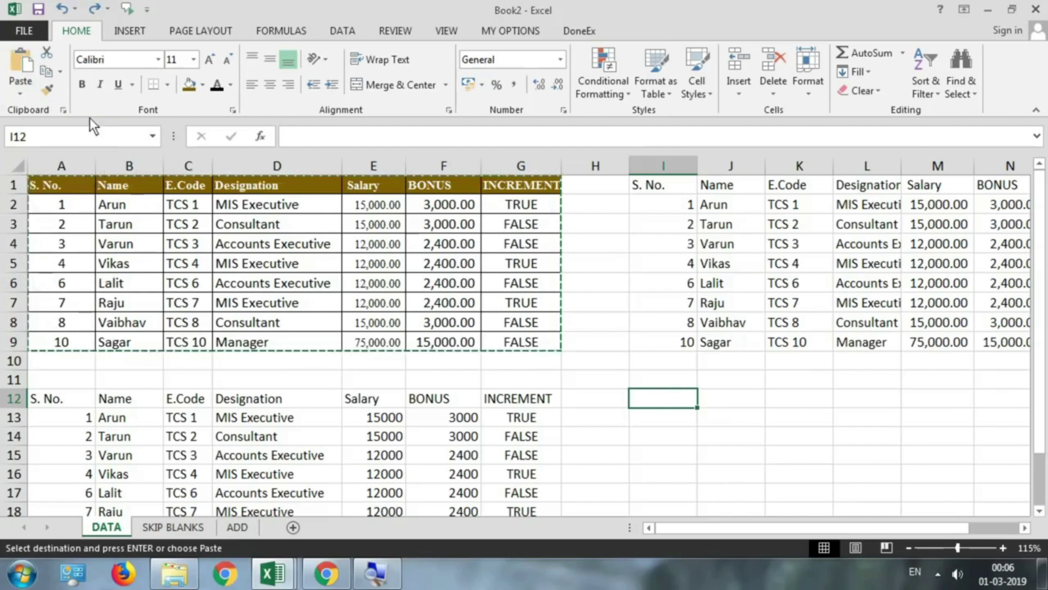
click(18, 96)
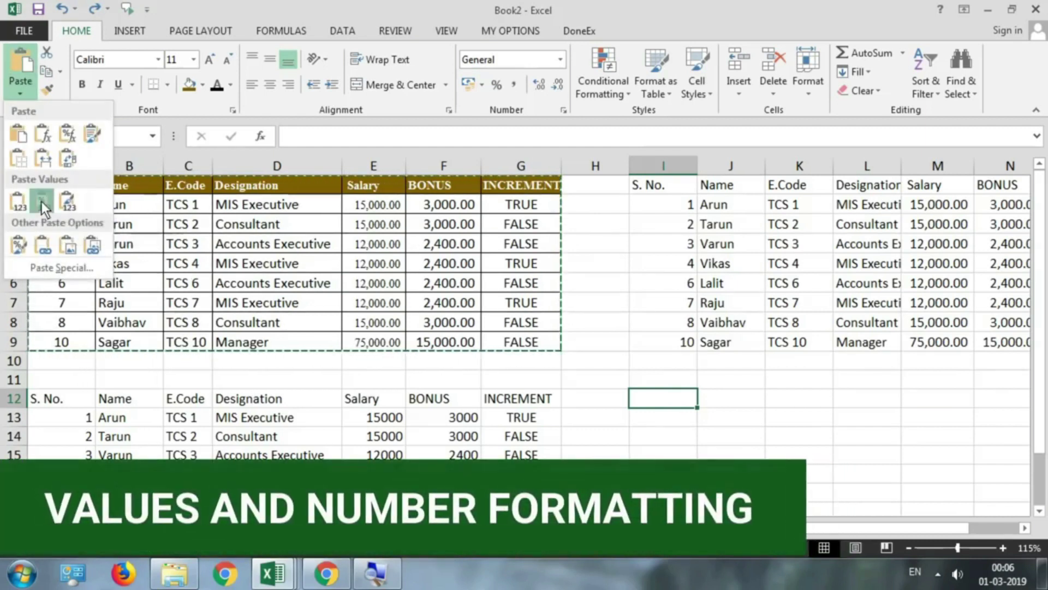
click(43, 203)
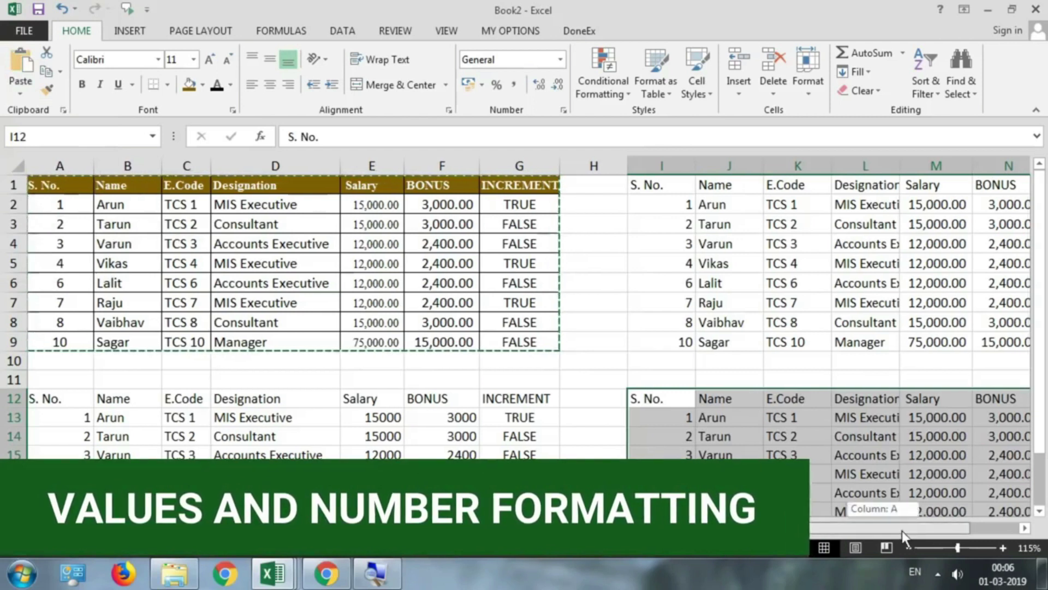
Step: Paste the employee table as plain values at C22
drag(902, 531, 935, 533)
mouse_move(827, 417)
mouse_down()
mouse_move(817, 516)
mouse_move(802, 487)
mouse_up()
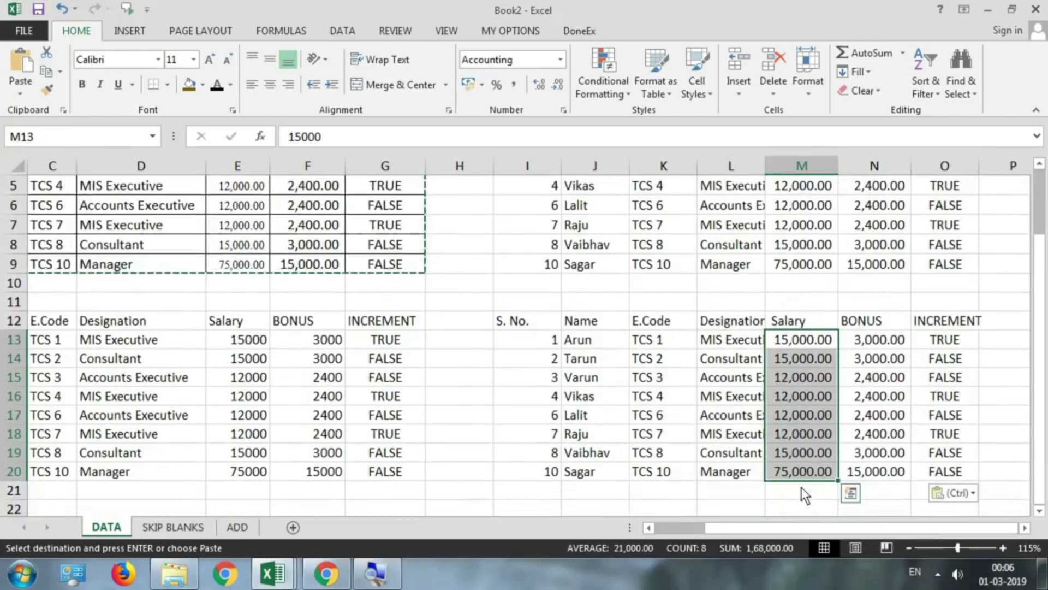
scroll(499, 433, down, 1)
key(ctrl+v)
click(54, 455)
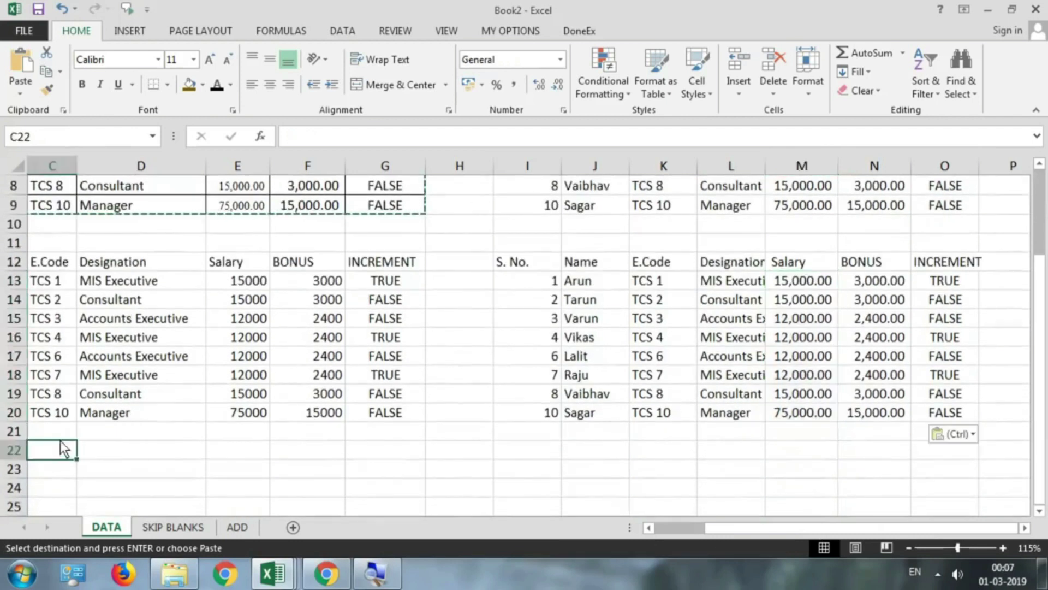
click(28, 93)
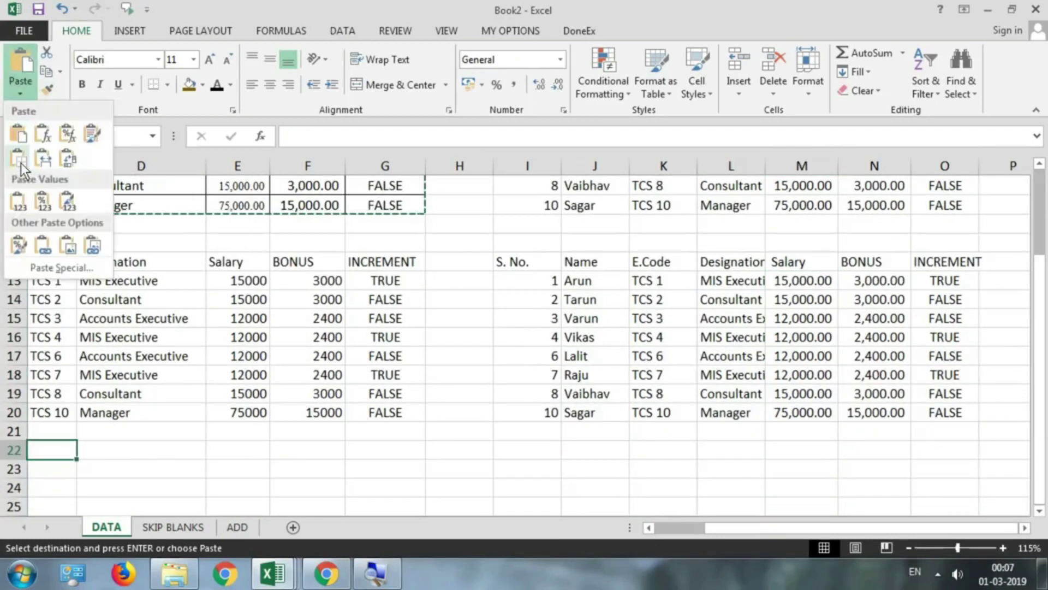
click(21, 205)
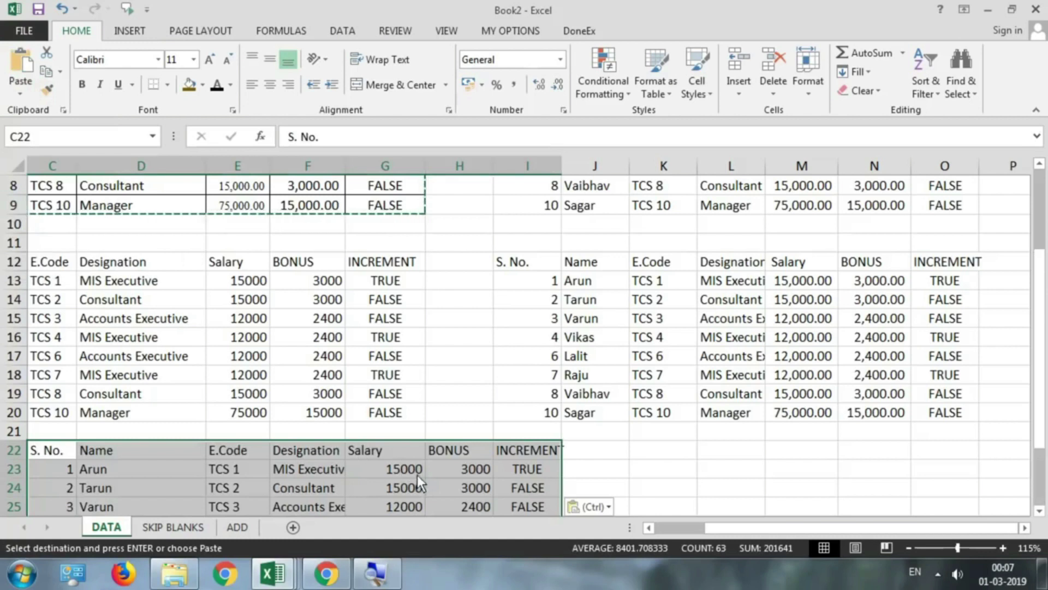
Step: Compare bonus cells N13 and H23 and salaries G23:G28, then undo the pasted copies
scroll(415, 475, down, 2)
scroll(479, 409, up, 2)
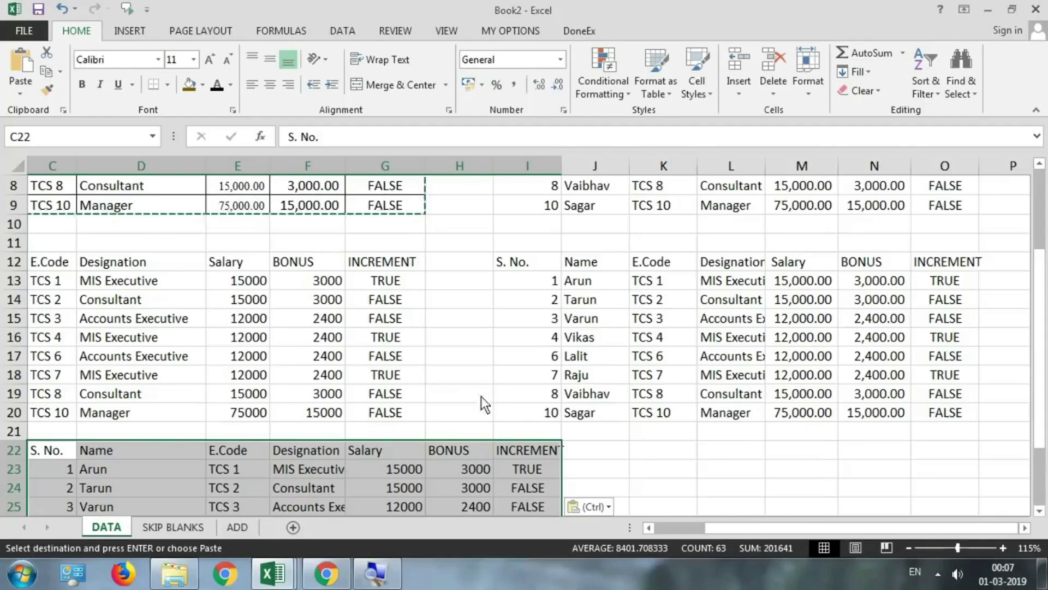
scroll(467, 401, down, 1)
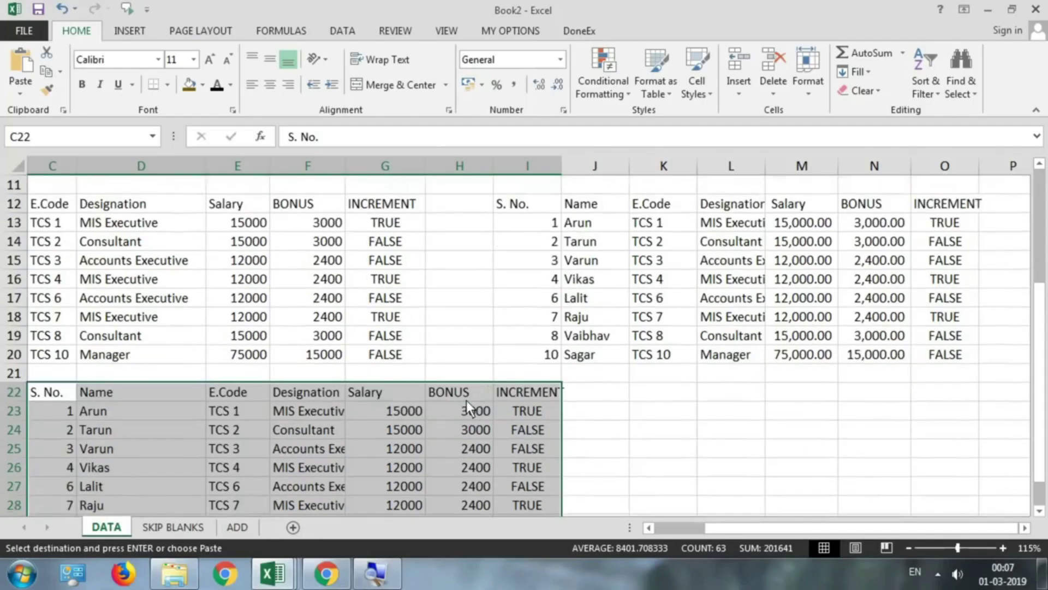
scroll(460, 403, down, 1)
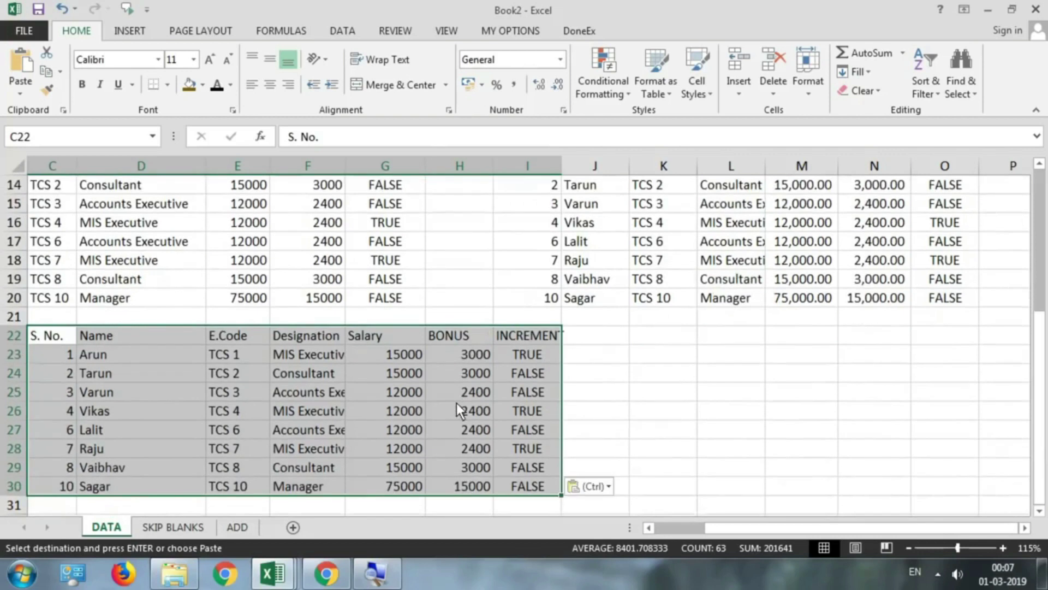
scroll(819, 273, up, 1)
click(882, 224)
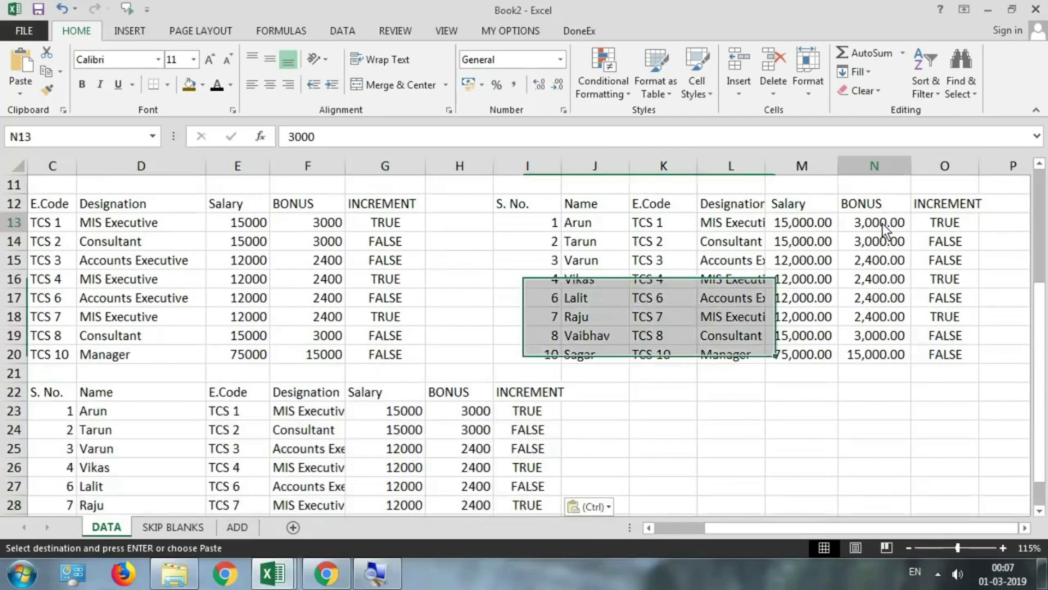
click(883, 227)
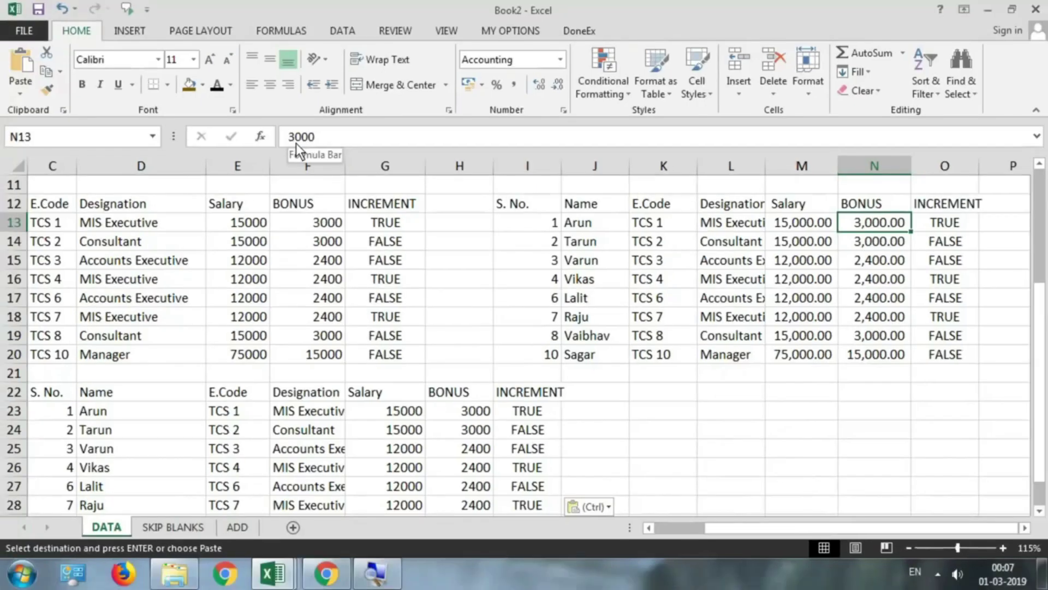
click(463, 416)
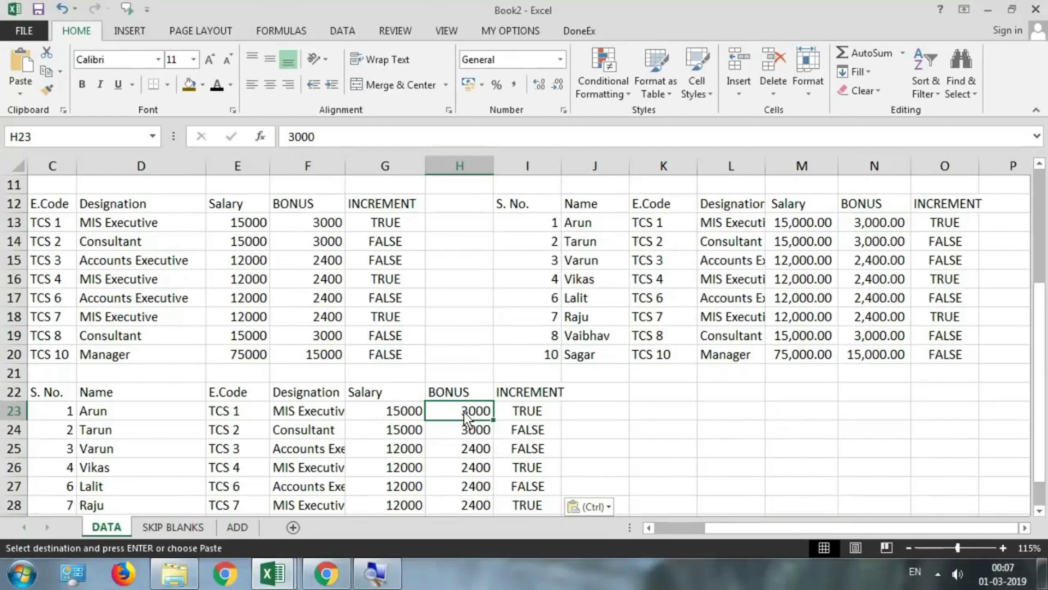
drag(408, 420, 406, 503)
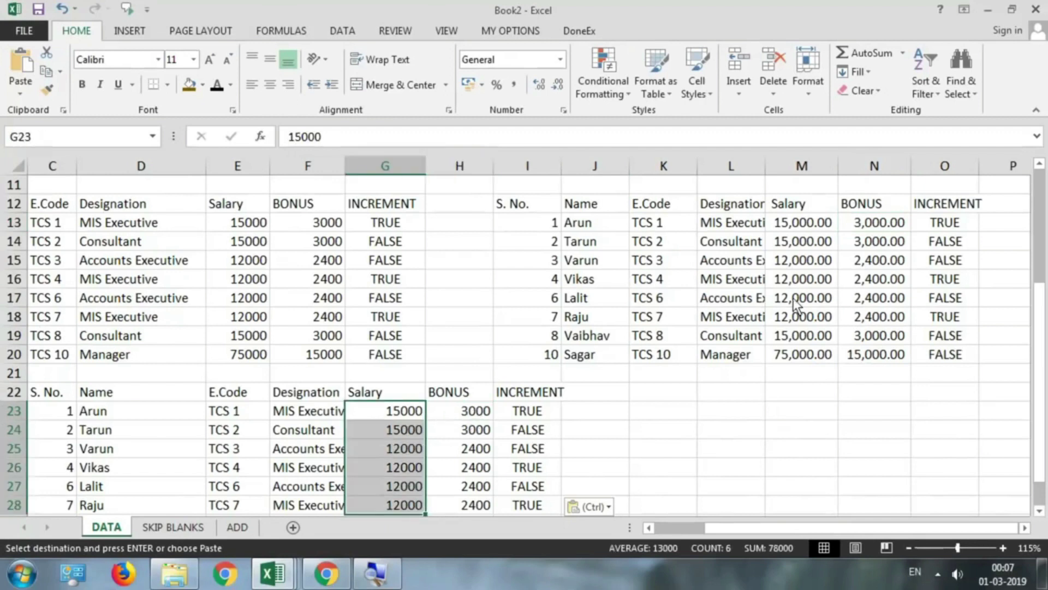
click(814, 228)
key(ctrl+z)
key(ctrl+z)
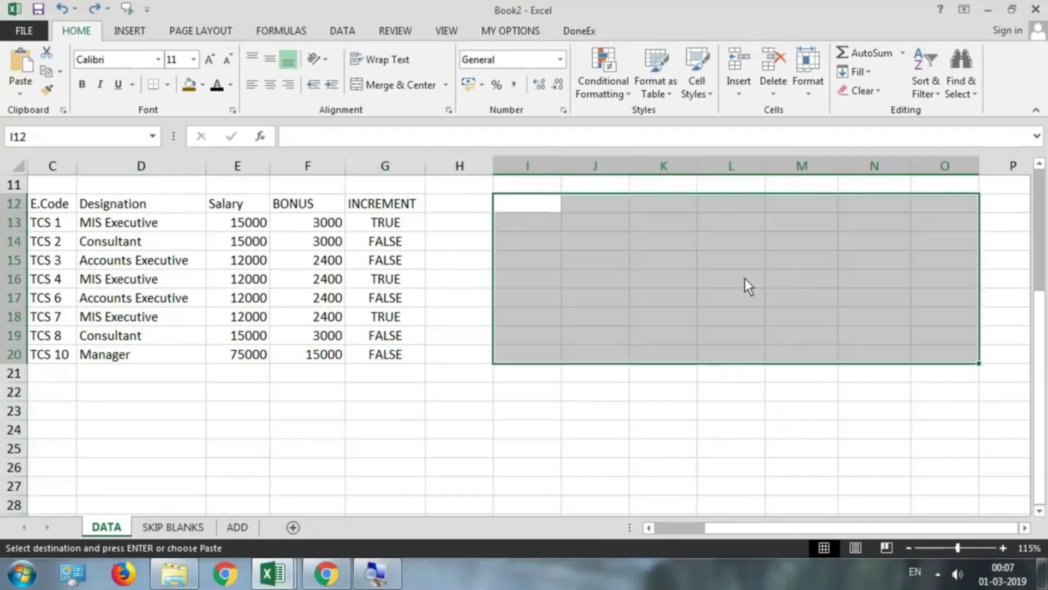
scroll(744, 278, up, 3)
click(539, 378)
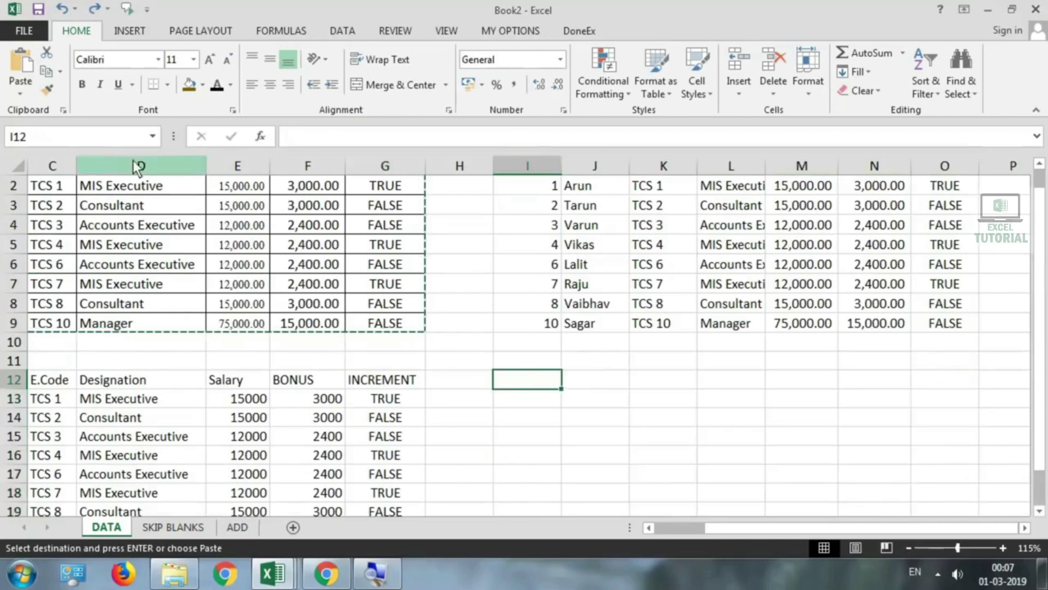
click(12, 91)
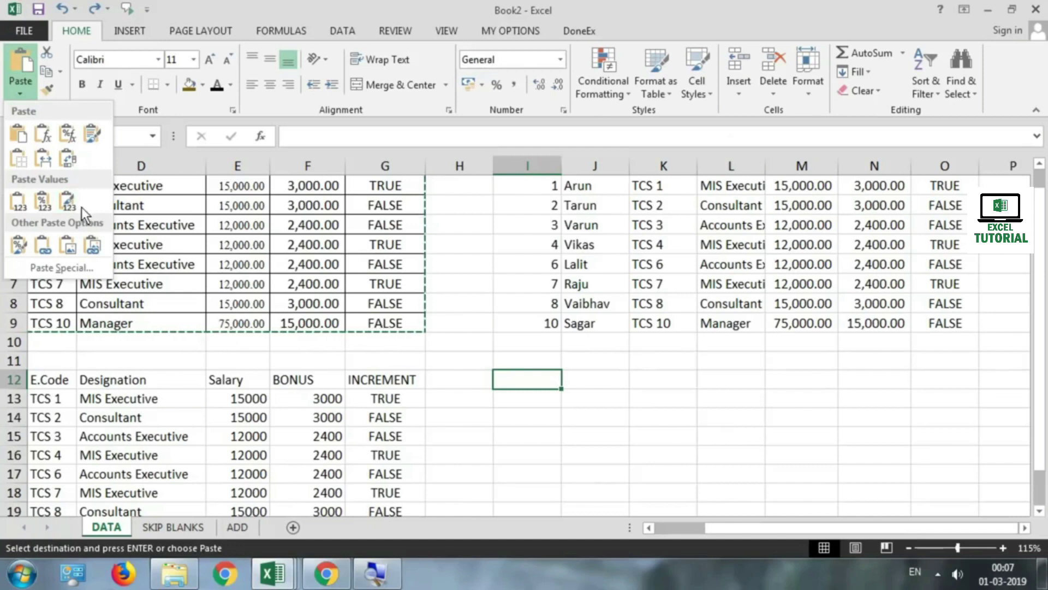
click(73, 205)
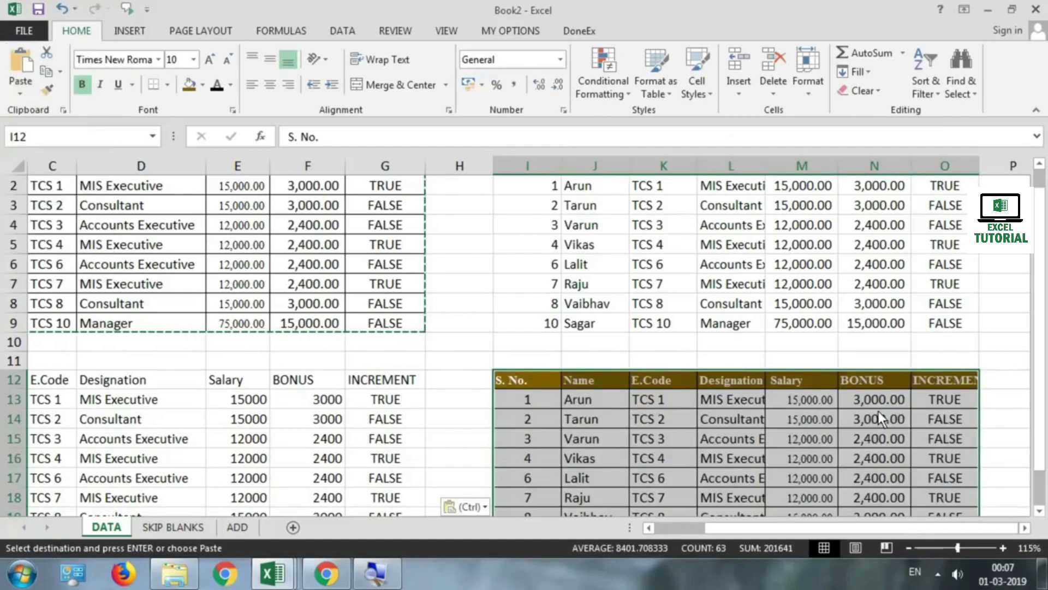
scroll(191, 176, up, 1)
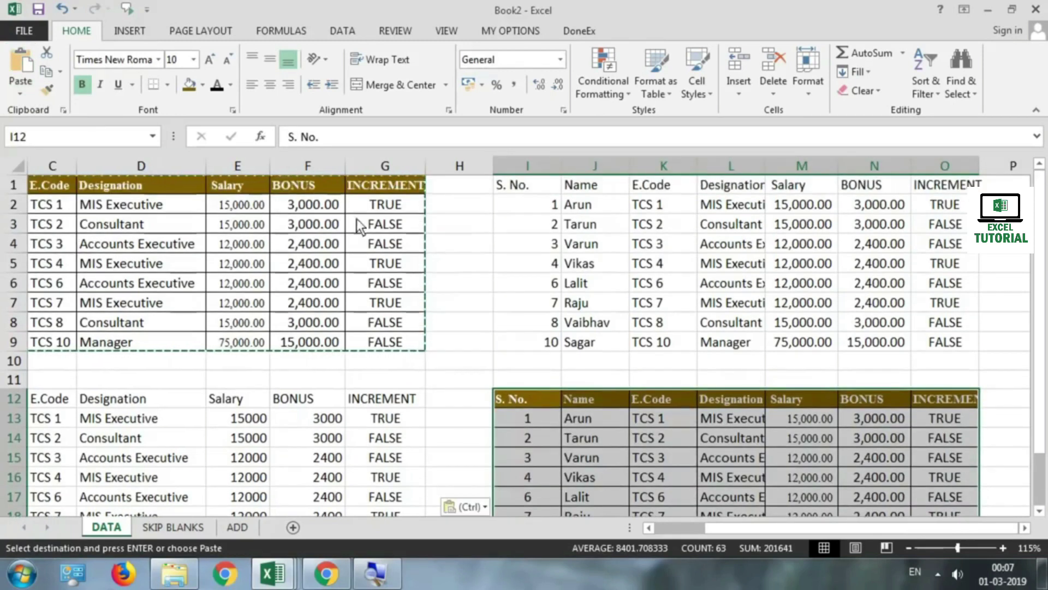
click(811, 424)
click(868, 421)
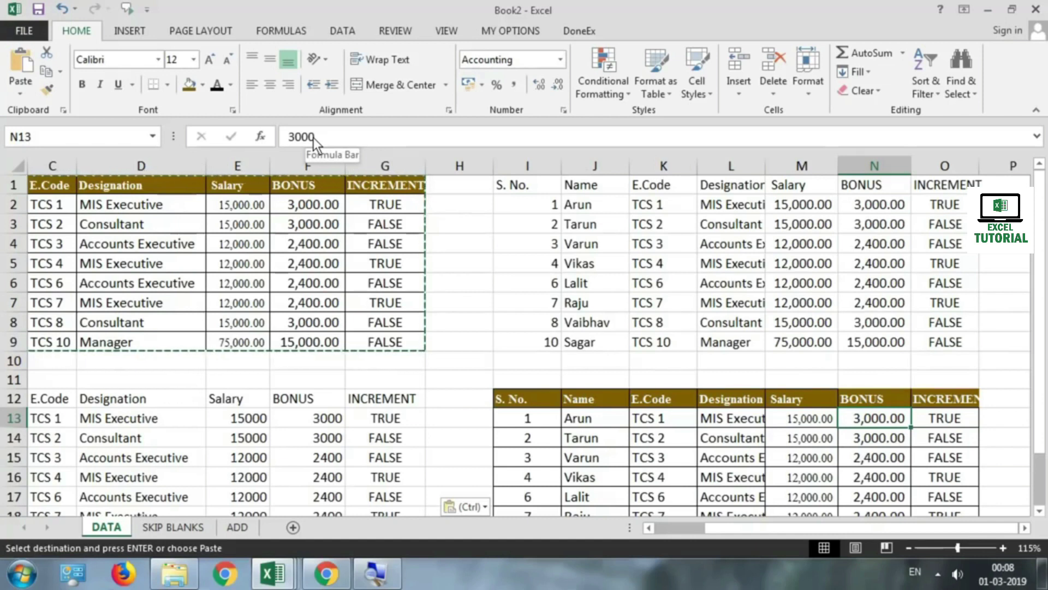
key(ctrl+z)
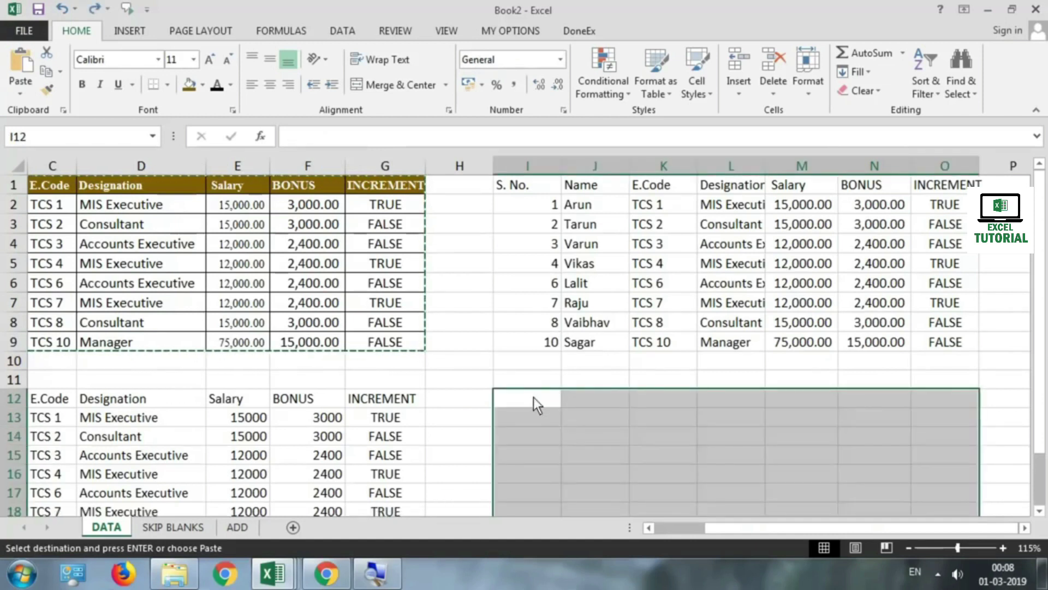
Step: Select I12 and bring up the Paste dropdown choices for the copied employee table
click(533, 398)
click(24, 90)
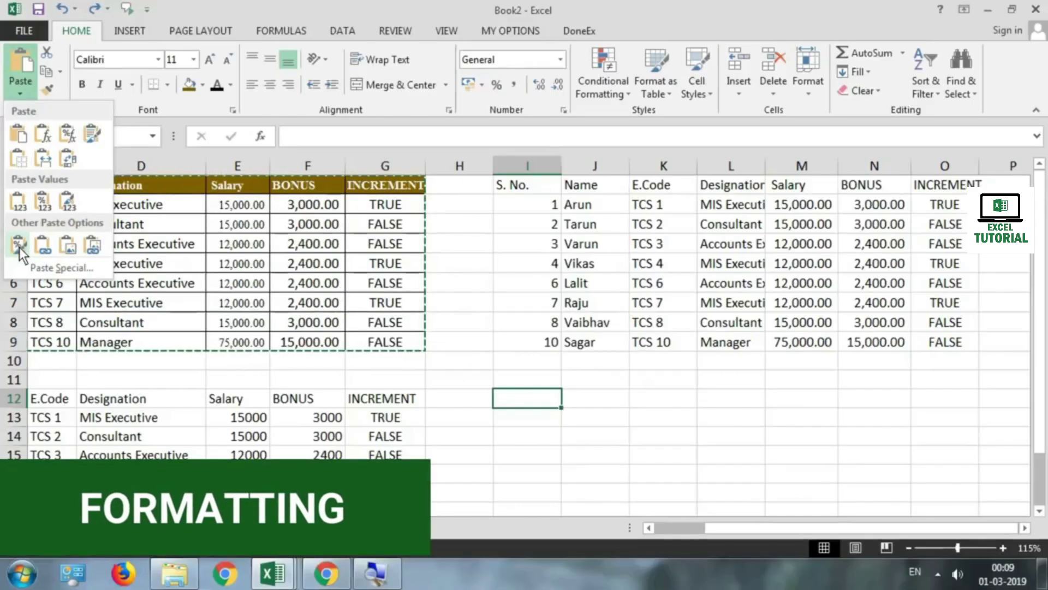
click(19, 247)
scroll(679, 411, down, 1)
scroll(679, 411, down, 1)
scroll(679, 411, up, 1)
scroll(679, 411, up, 1)
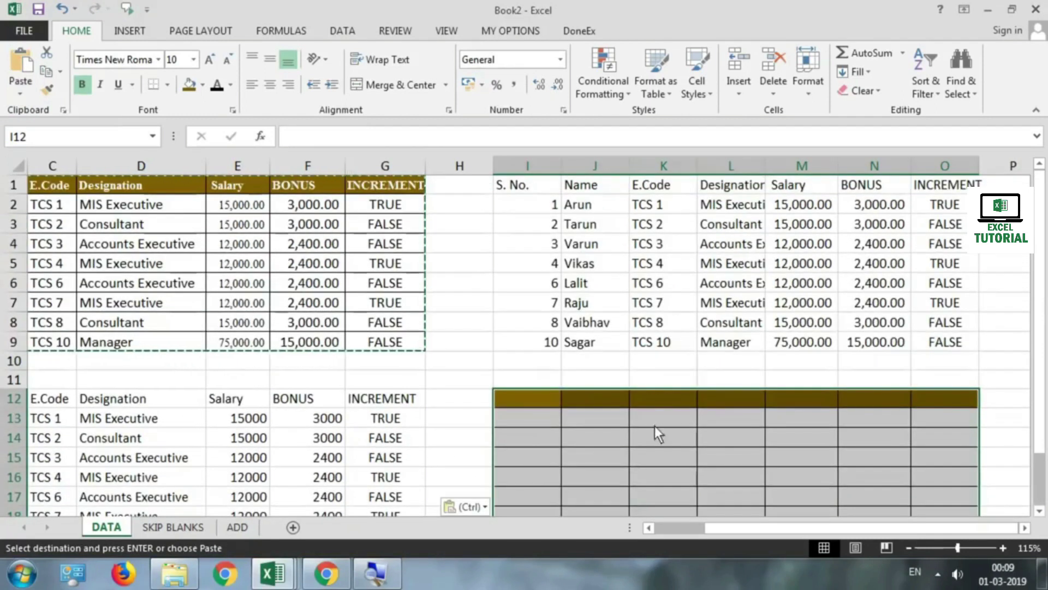
key(ctrl+z)
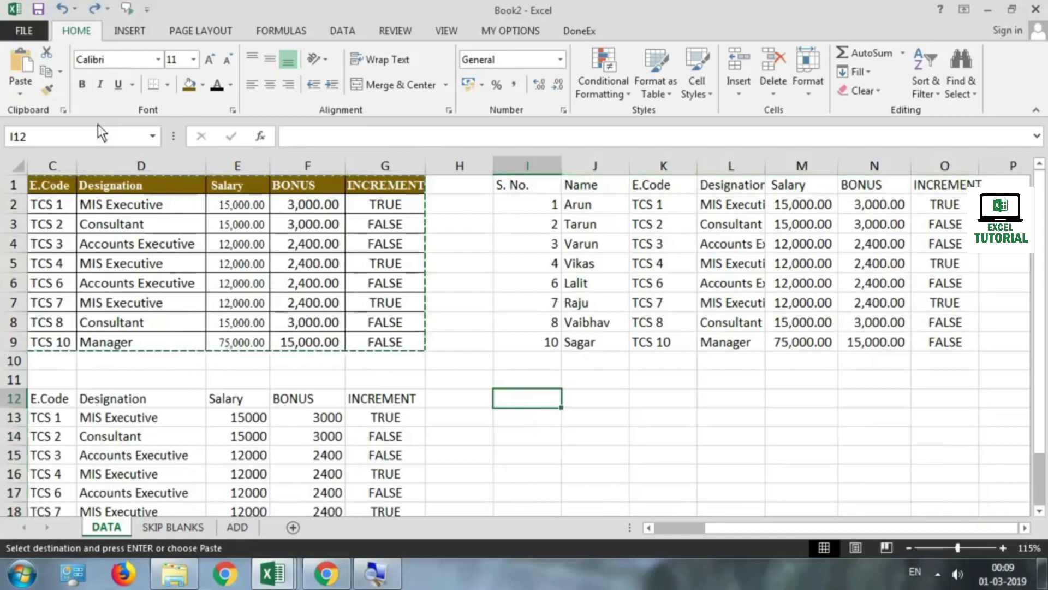
click(19, 93)
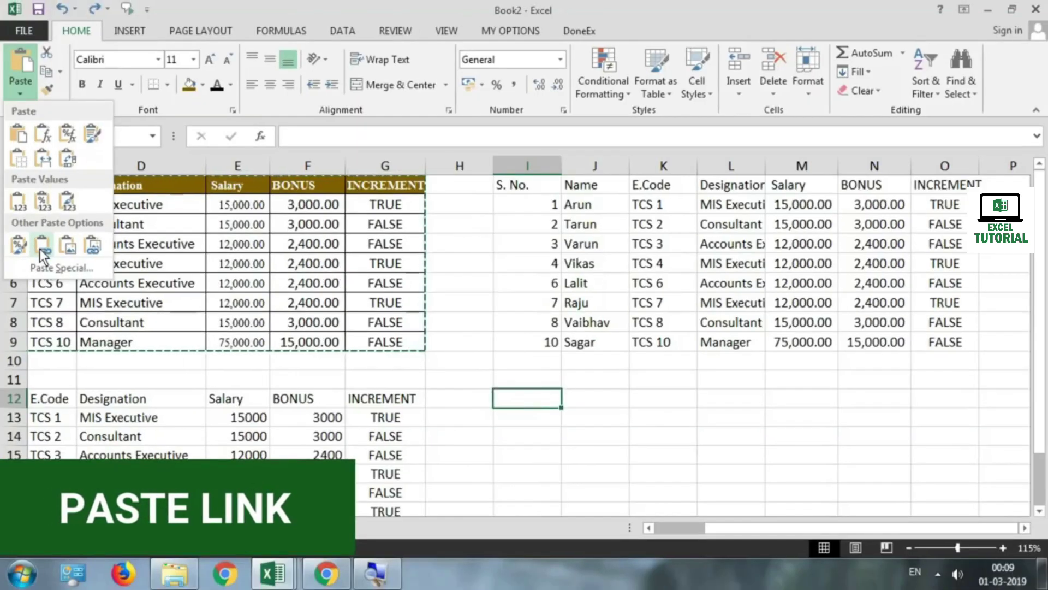
Step: Paste the copied table as links at I12 and view I12's link formula
click(43, 247)
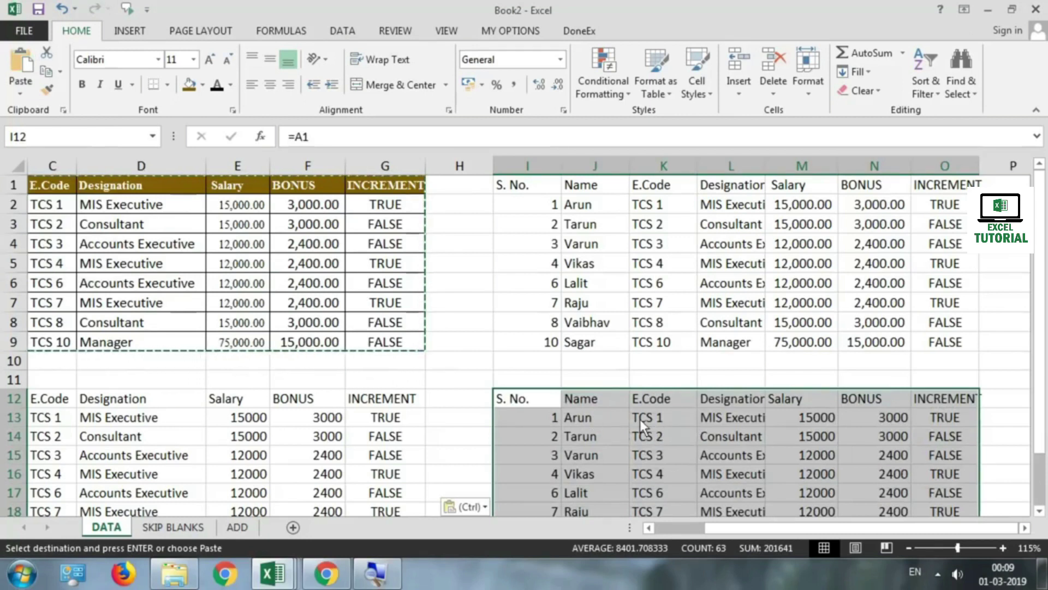
click(542, 399)
key(F2)
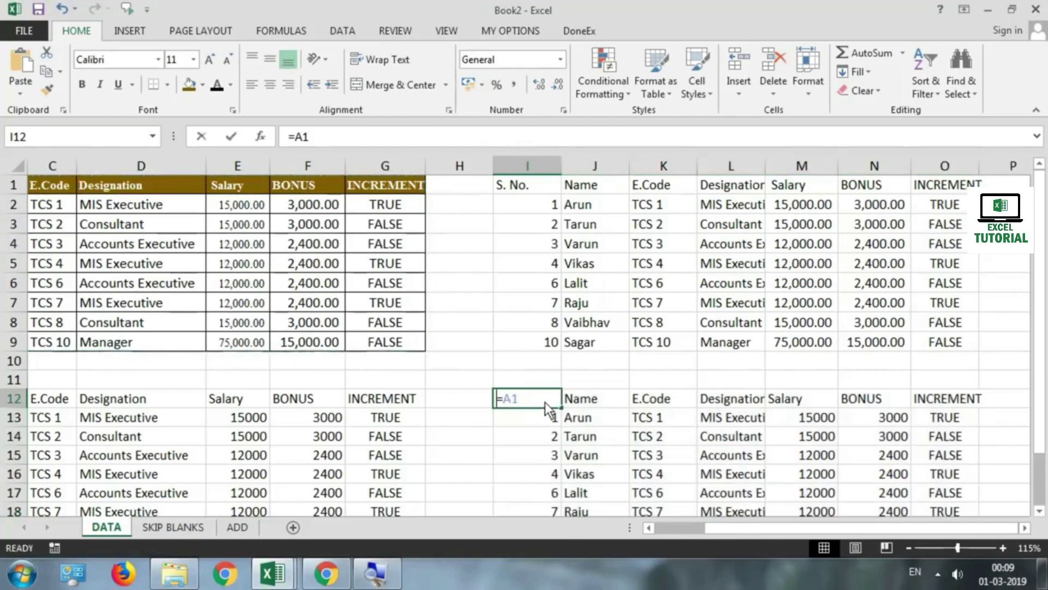
key(Escape)
Step: Inspect the link formulas in I13, I14 and J12
double_click(545, 417)
key(Escape)
double_click(542, 435)
key(Escape)
scroll(546, 438, down, 1)
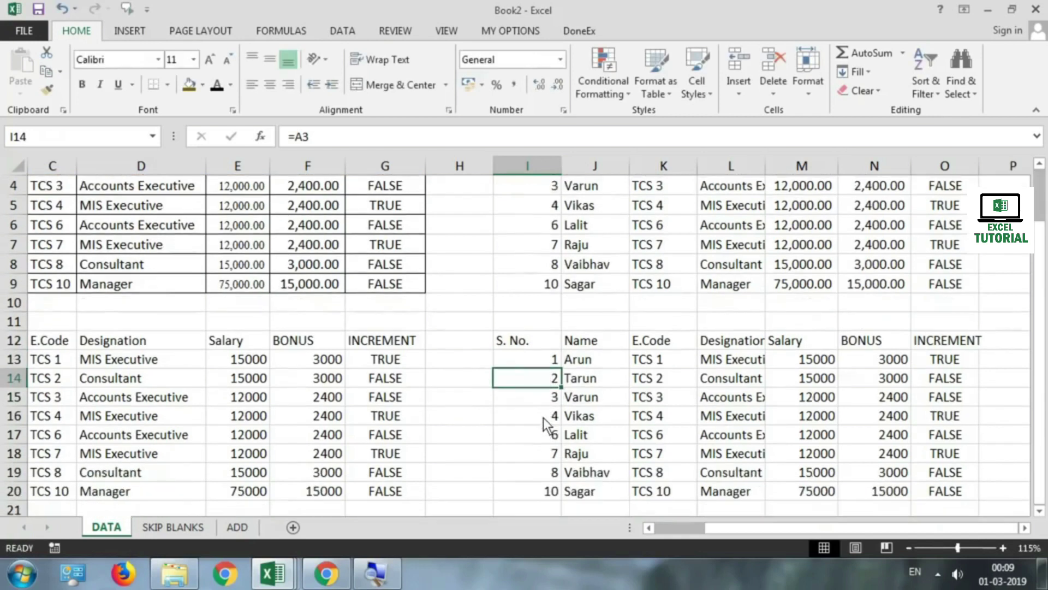
double_click(596, 341)
key(Escape)
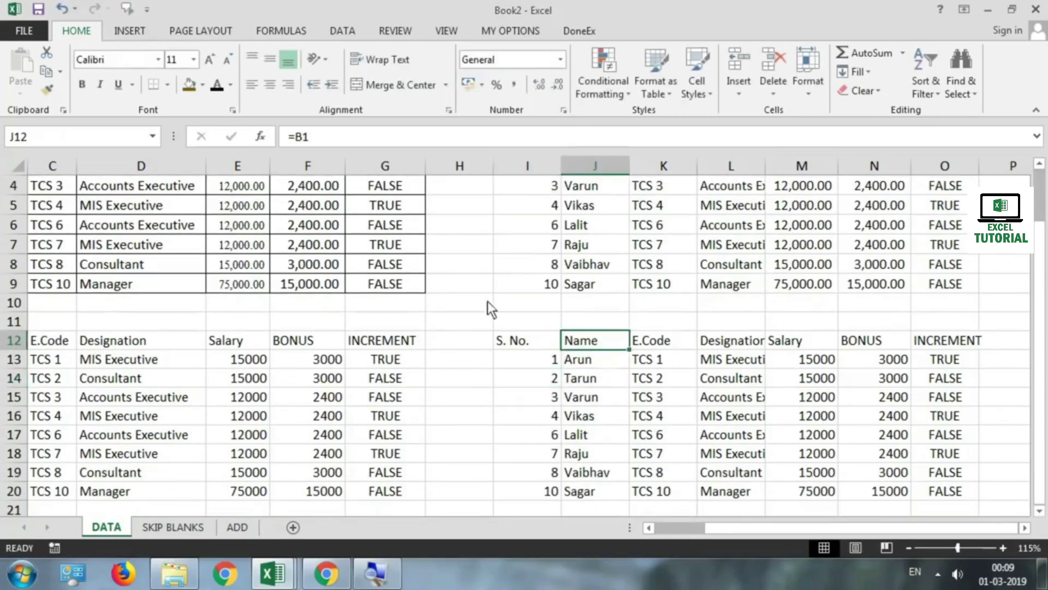
scroll(681, 353, up, 1)
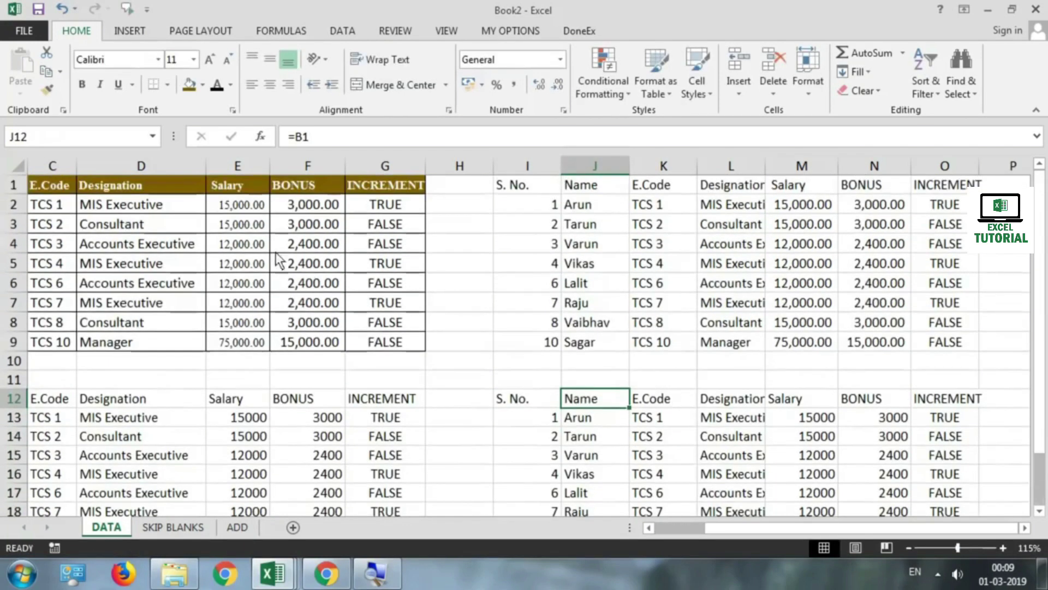
Step: Change D2 to CONSULTANT and compare linked L13 with L2 and D13
drag(243, 202, 231, 349)
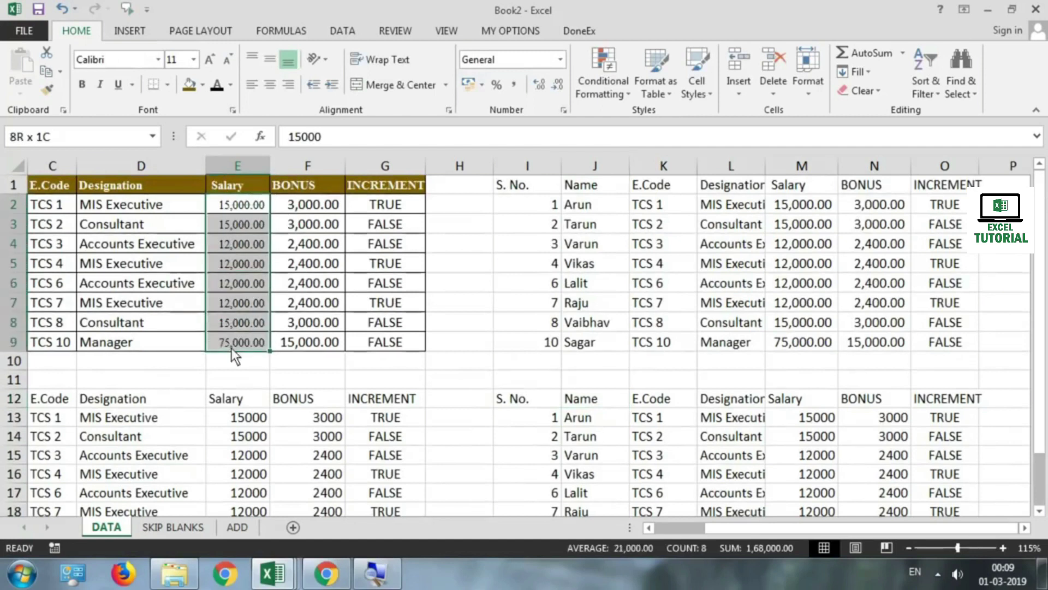
click(594, 416)
click(176, 203)
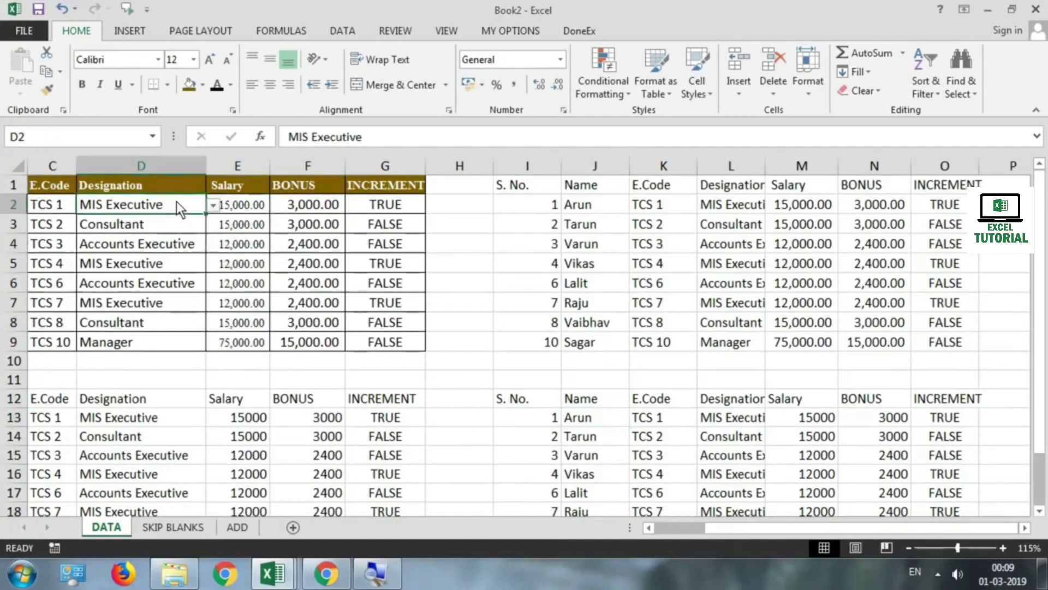
click(212, 206)
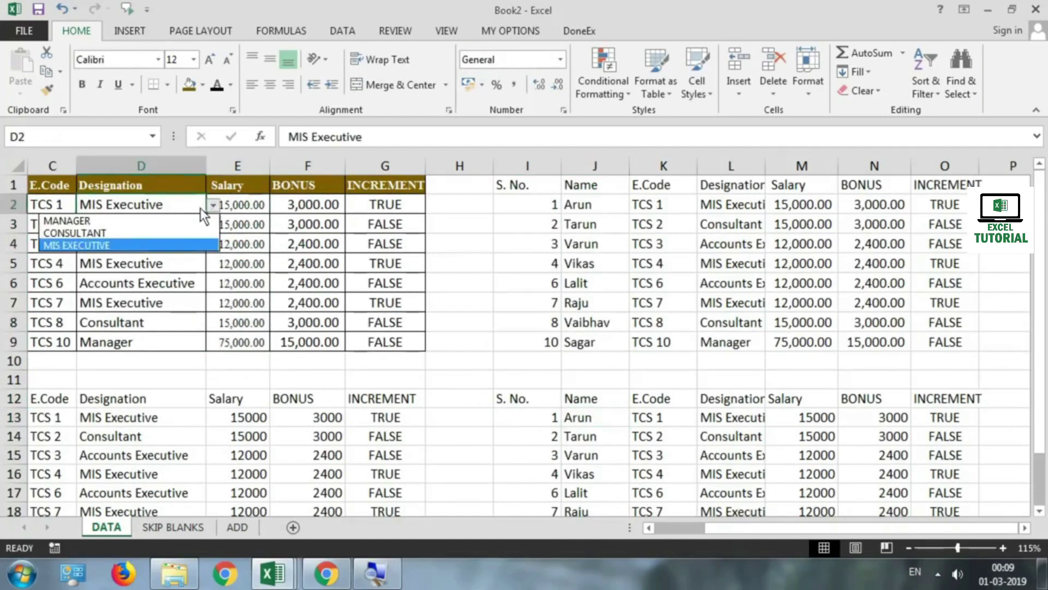
click(132, 233)
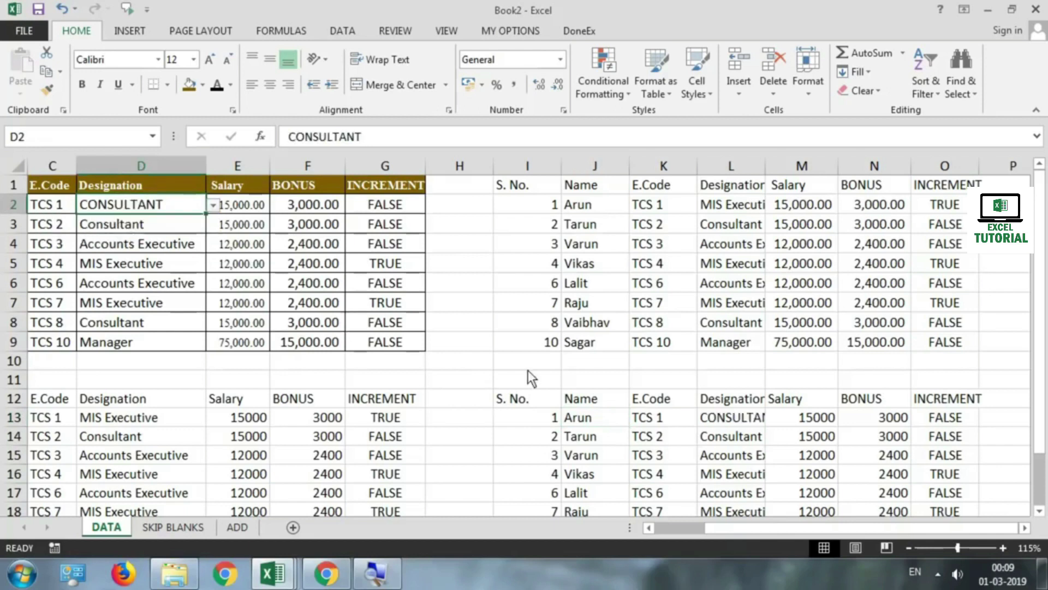
click(731, 418)
click(732, 203)
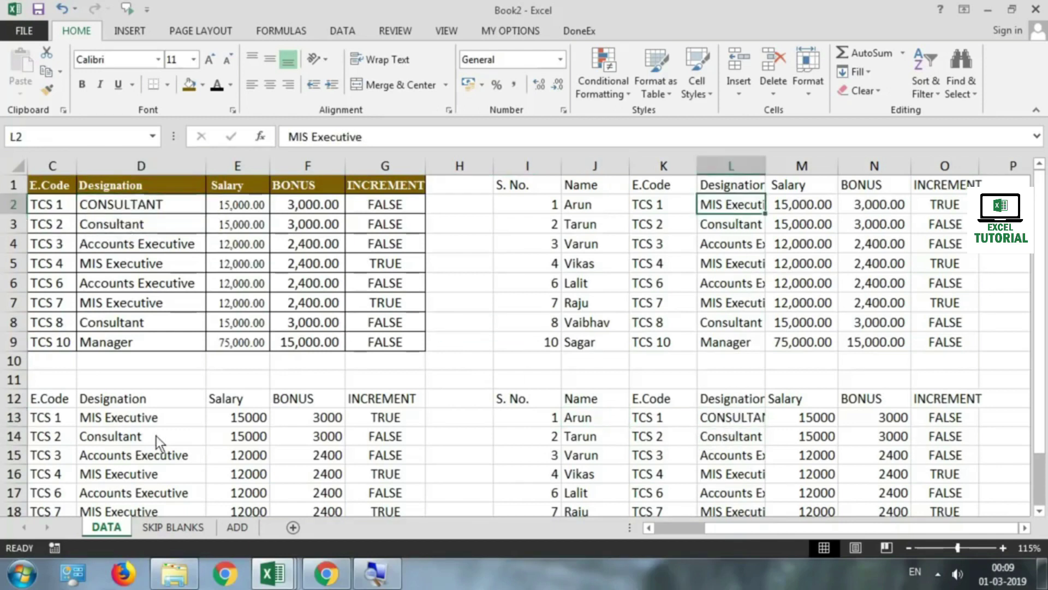
click(127, 420)
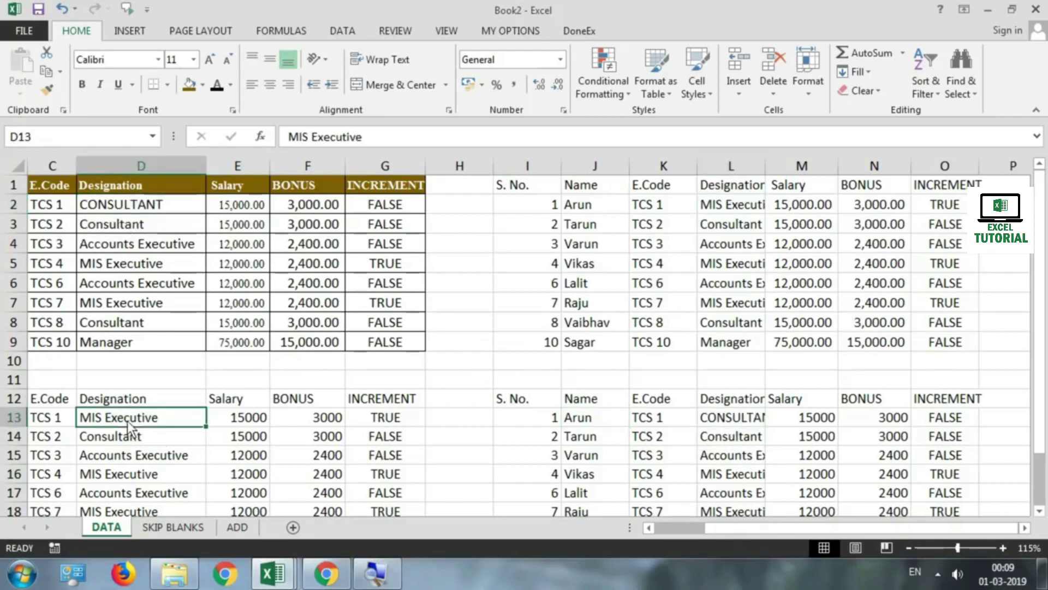
click(714, 207)
click(745, 423)
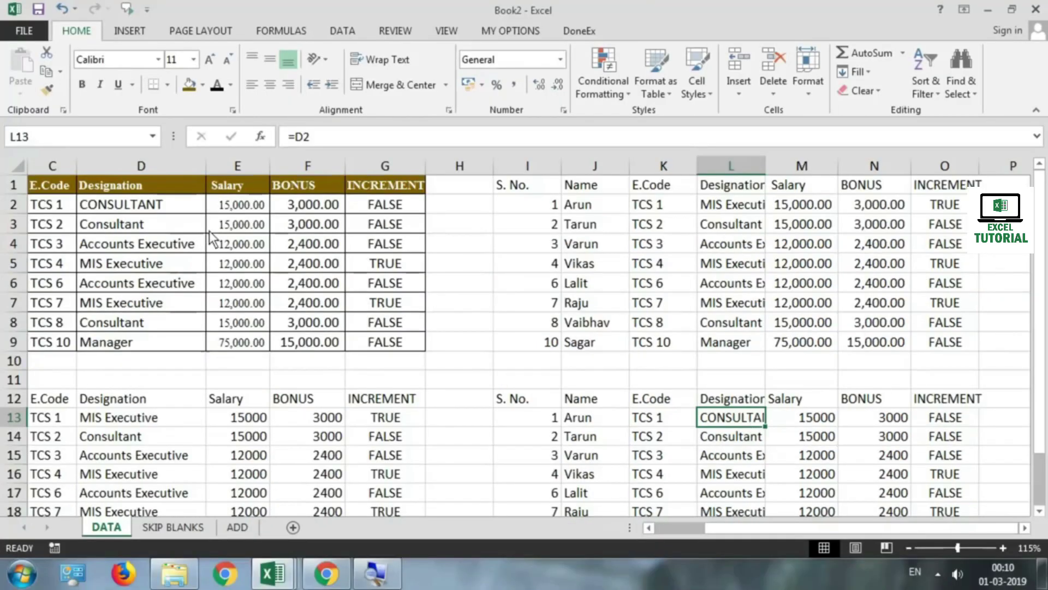
Step: Reopen D2's designation list and pick MANAGER, checking L13
click(187, 206)
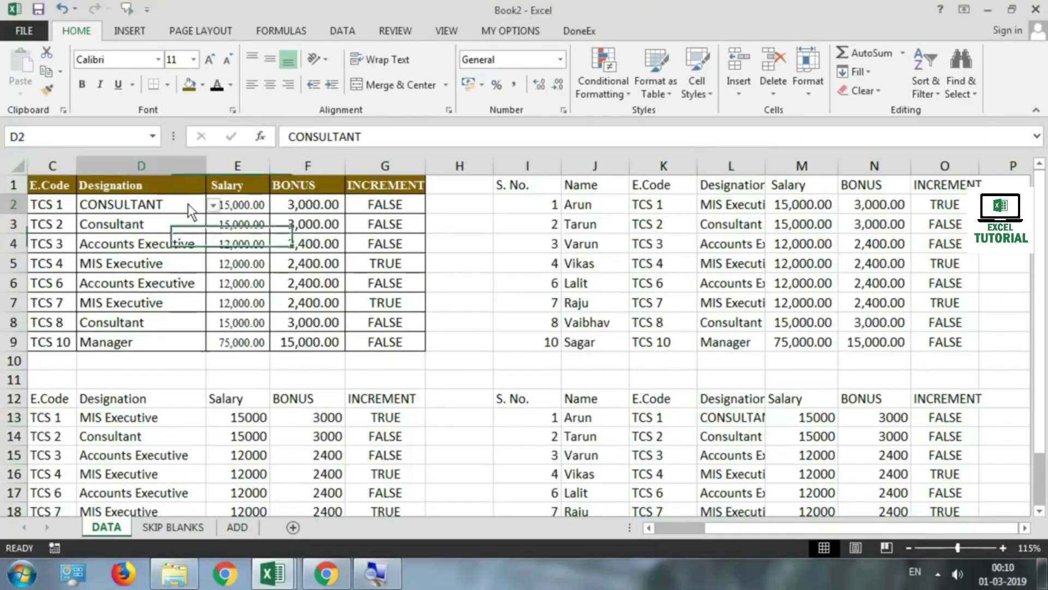
click(212, 205)
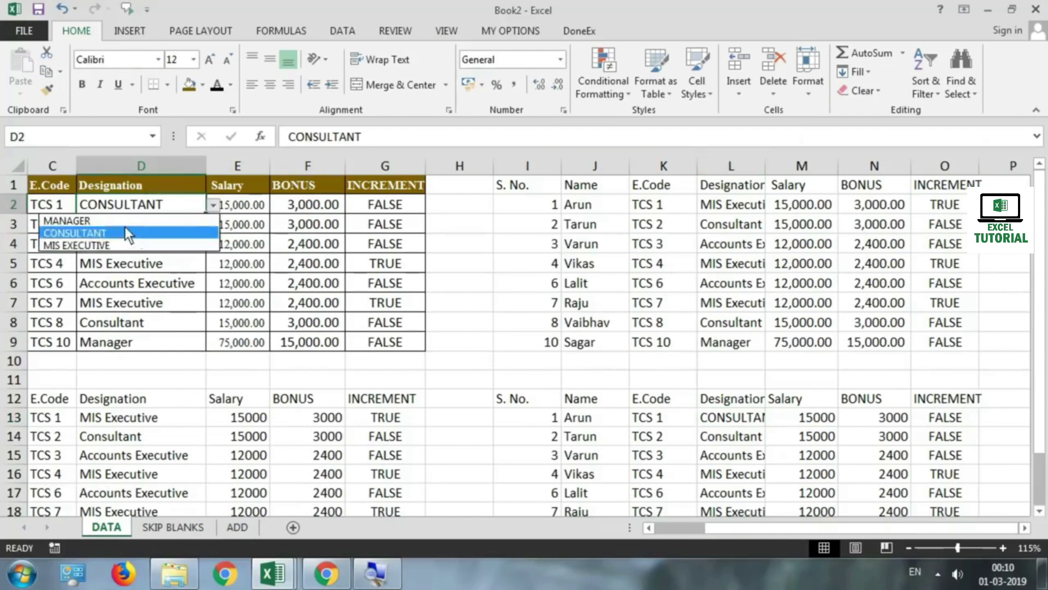
click(122, 220)
click(736, 417)
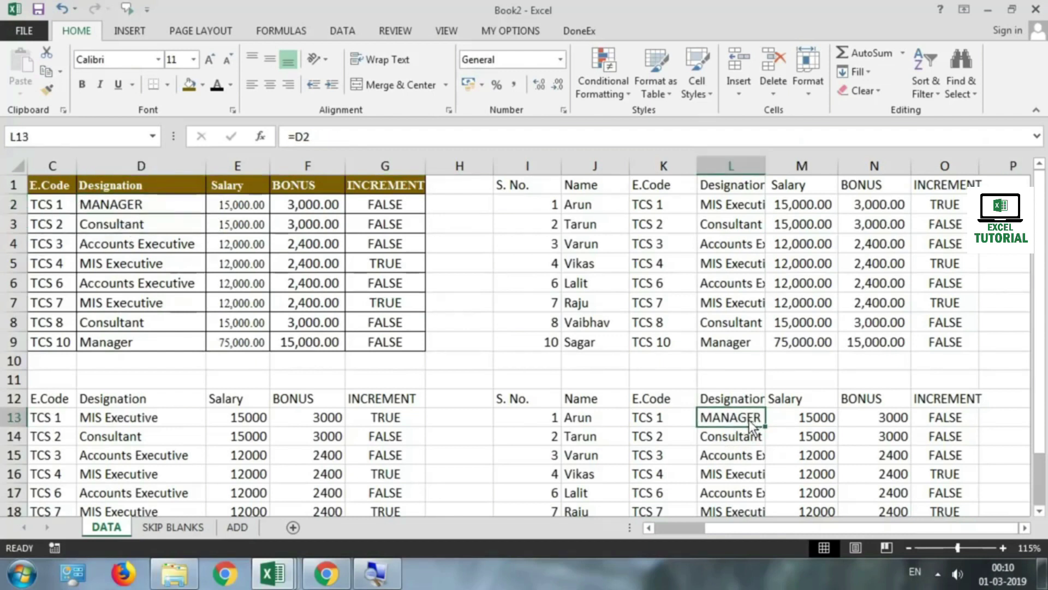
Step: Clear the linked copy from I12:O21
drag(504, 403, 925, 483)
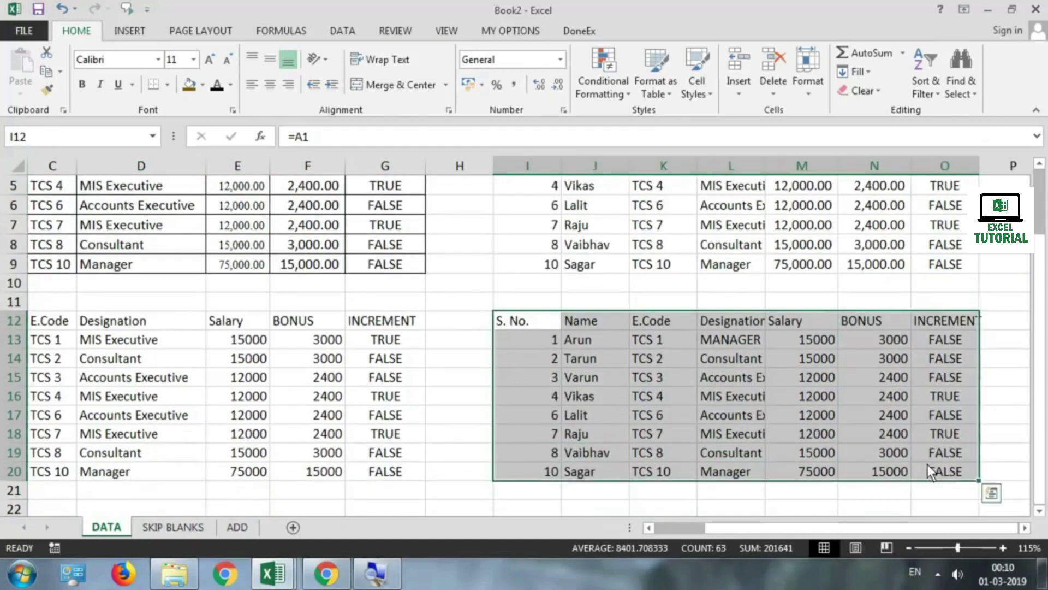
key(Delete)
scroll(723, 444, up, 1)
scroll(655, 425, up, 1)
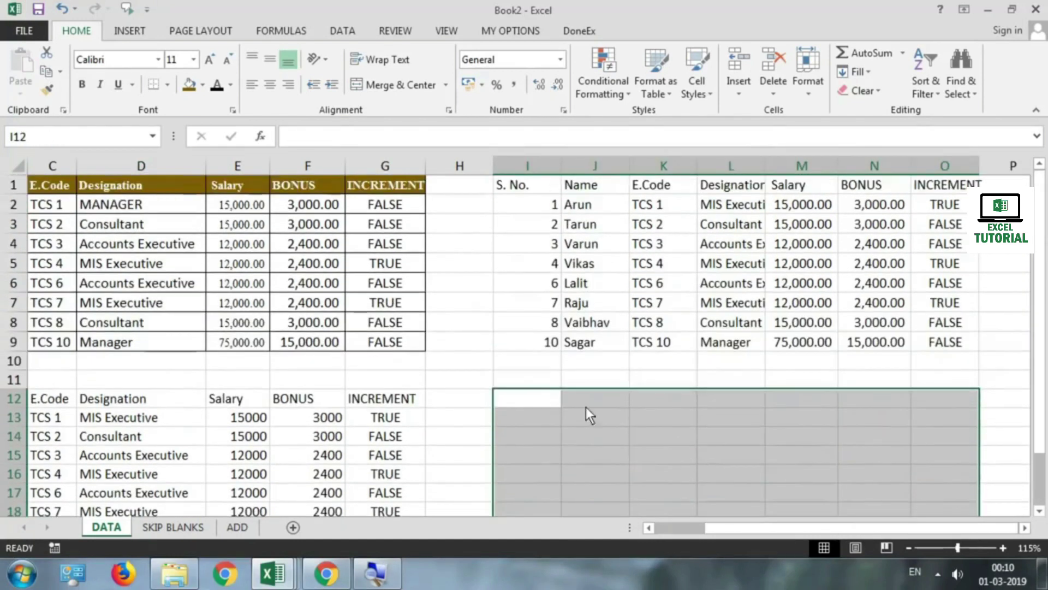
key(shift+BackSpace)
Step: Copy A1:G9, then enter a manual =A1 link formula in I12 instead
mouse_move(398, 184)
mouse_down()
mouse_move(6, 333)
mouse_move(7, 344)
mouse_up()
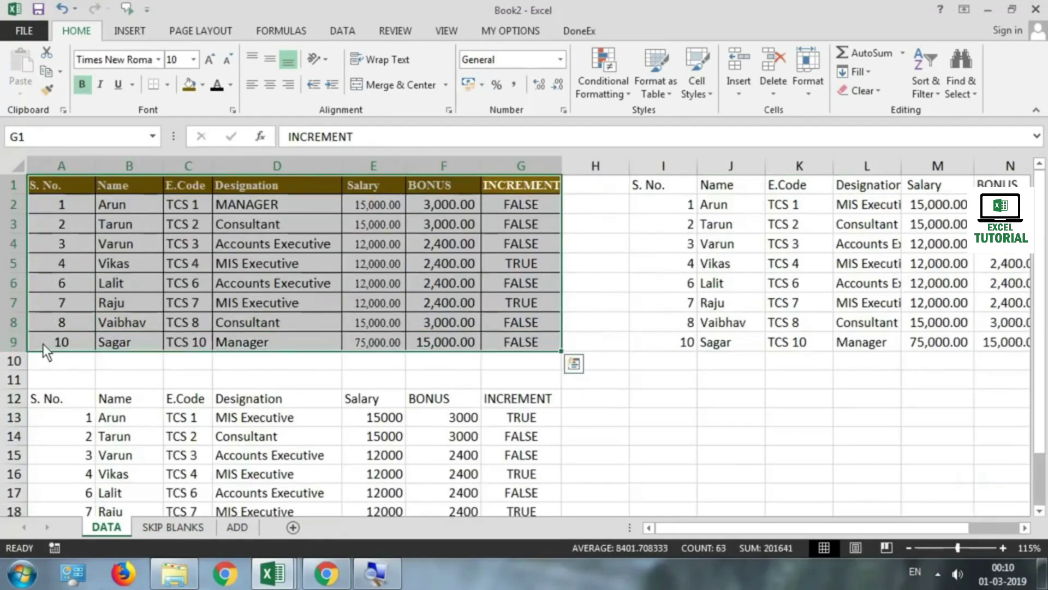
key(ctrl+c)
click(669, 400)
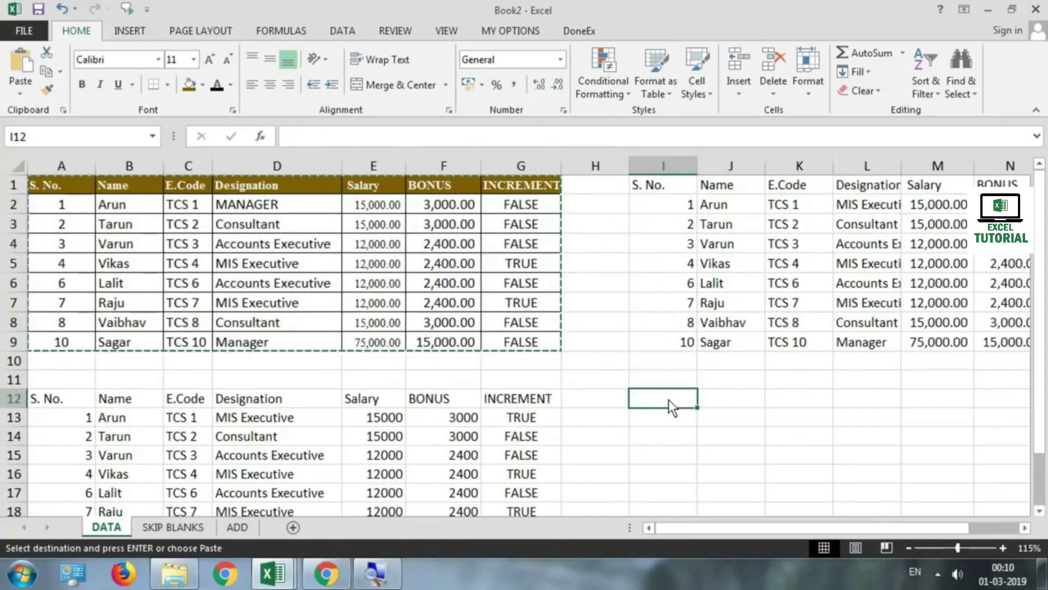
key(Escape)
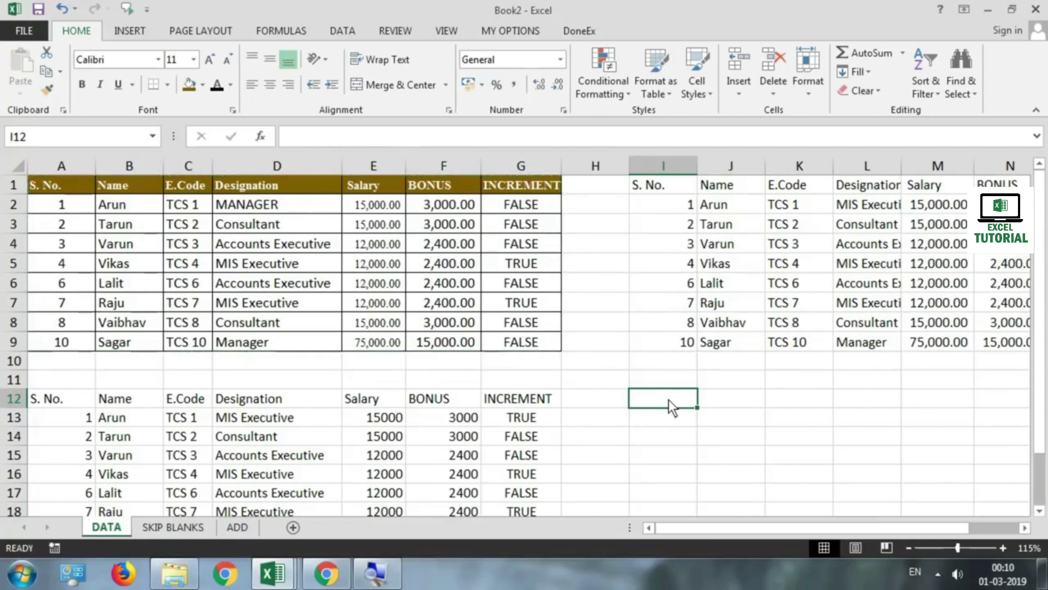
text(=)
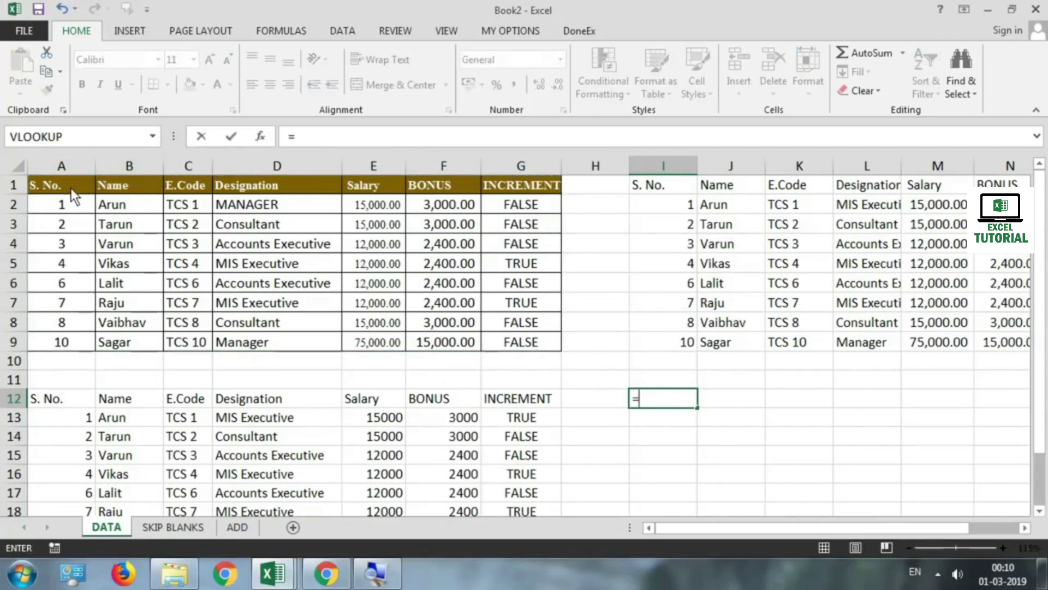
click(71, 188)
key(Return)
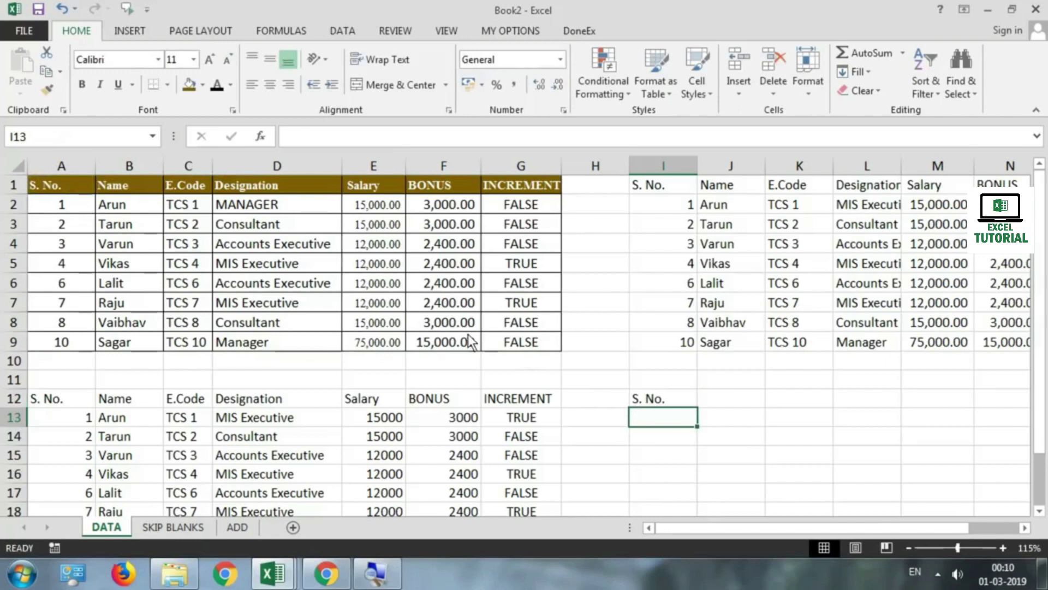
Step: Fill the =A1 formula across to column M, then undo and clear I12
click(664, 398)
mouse_move(698, 407)
mouse_down()
mouse_move(938, 409)
mouse_move(974, 494)
mouse_up()
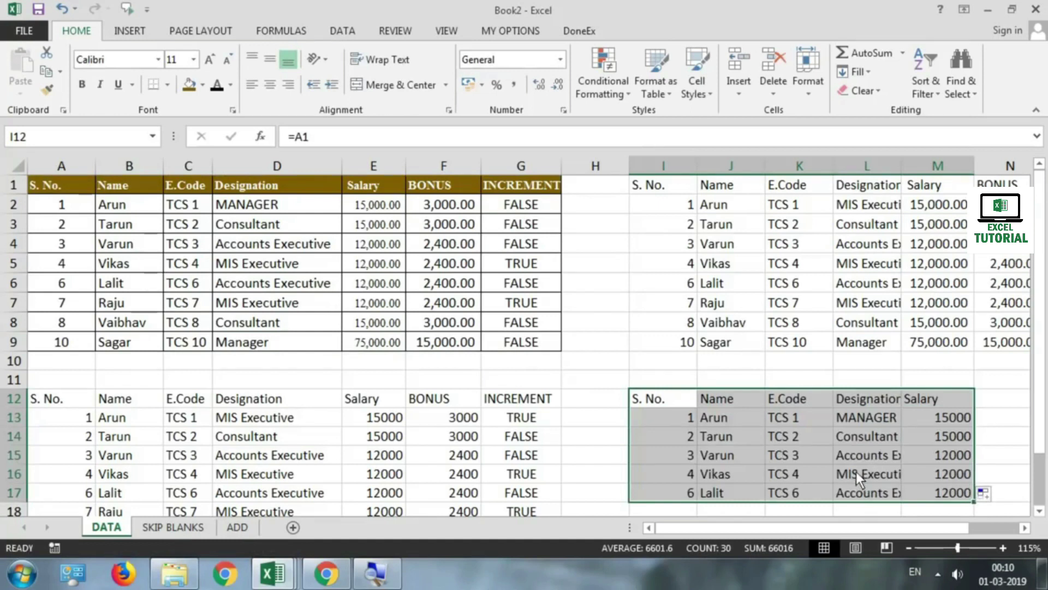
key(ctrl+z)
key(ctrl+z)
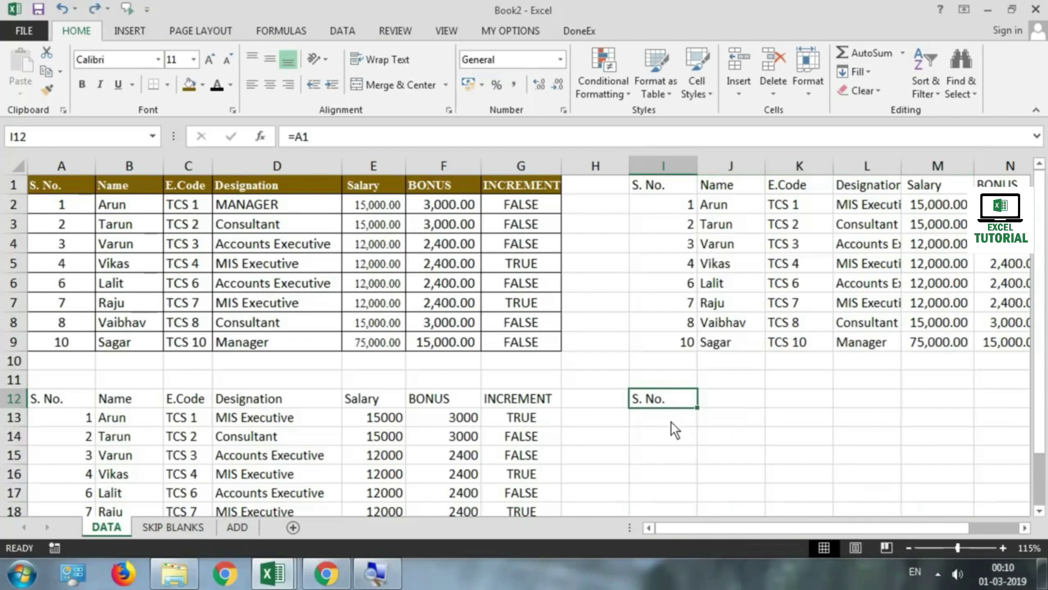
key(Delete)
Step: Copy A1:G9 and paste it at I12 as a picture
drag(66, 188, 496, 342)
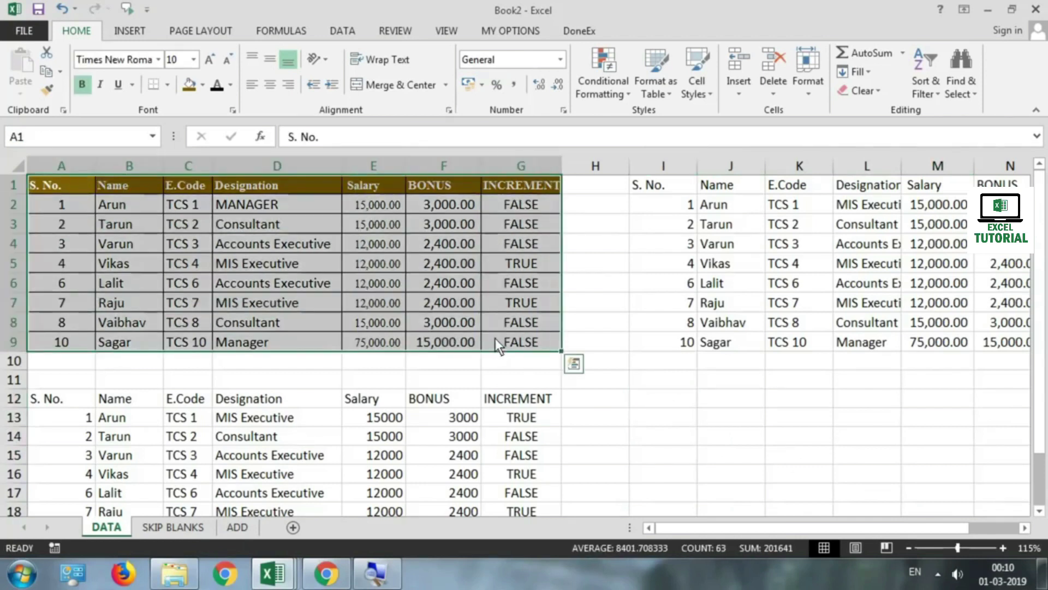
key(ctrl+c)
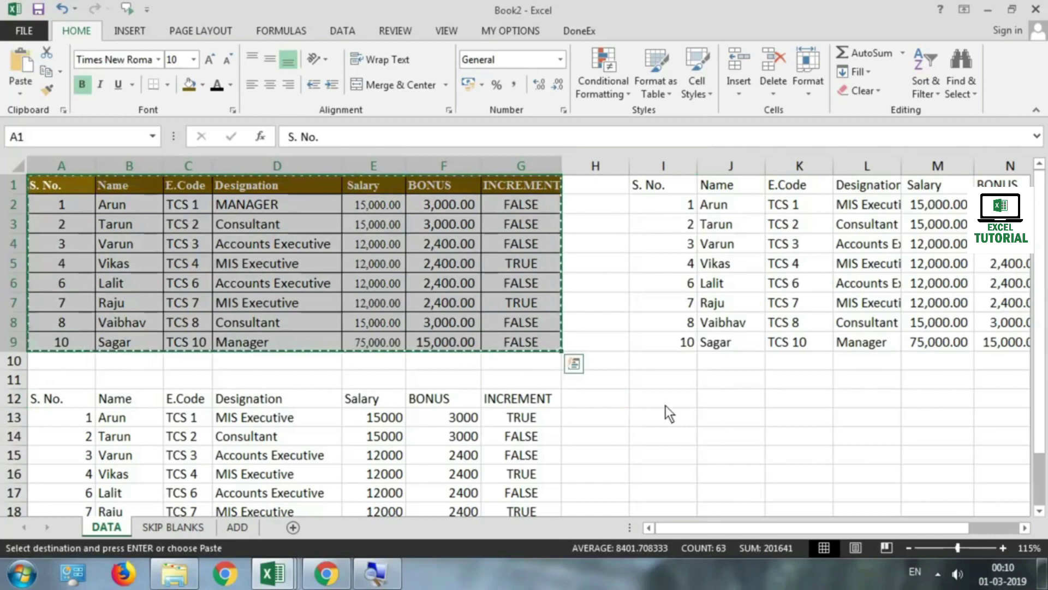
click(665, 404)
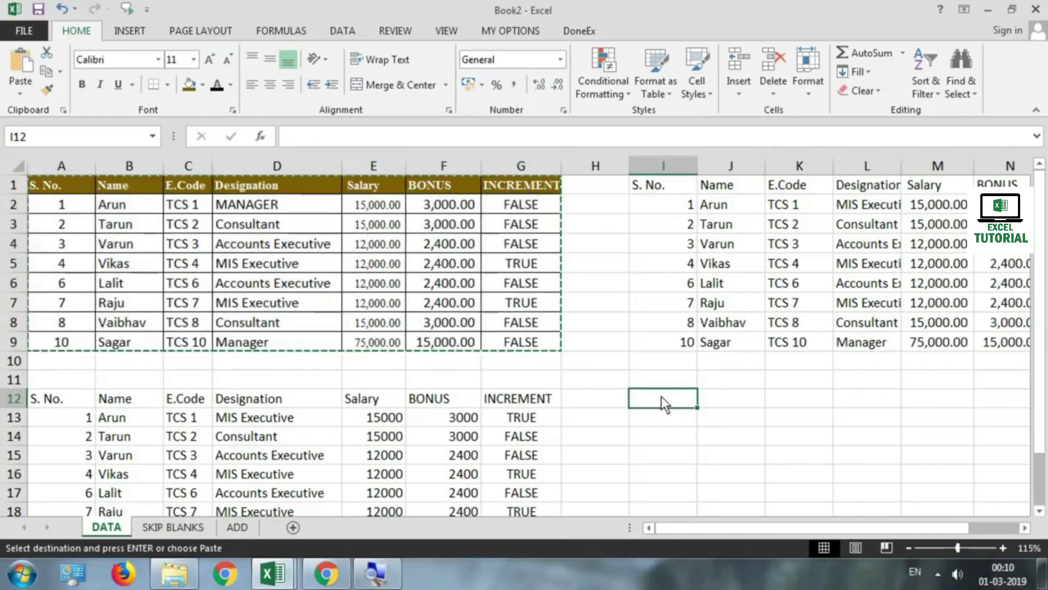
click(22, 94)
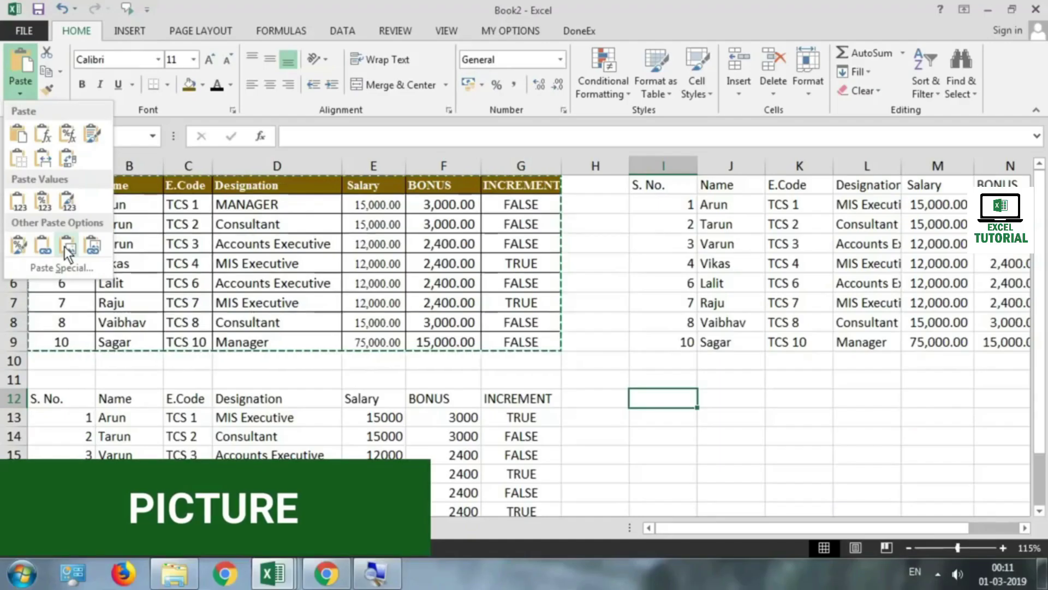
click(65, 247)
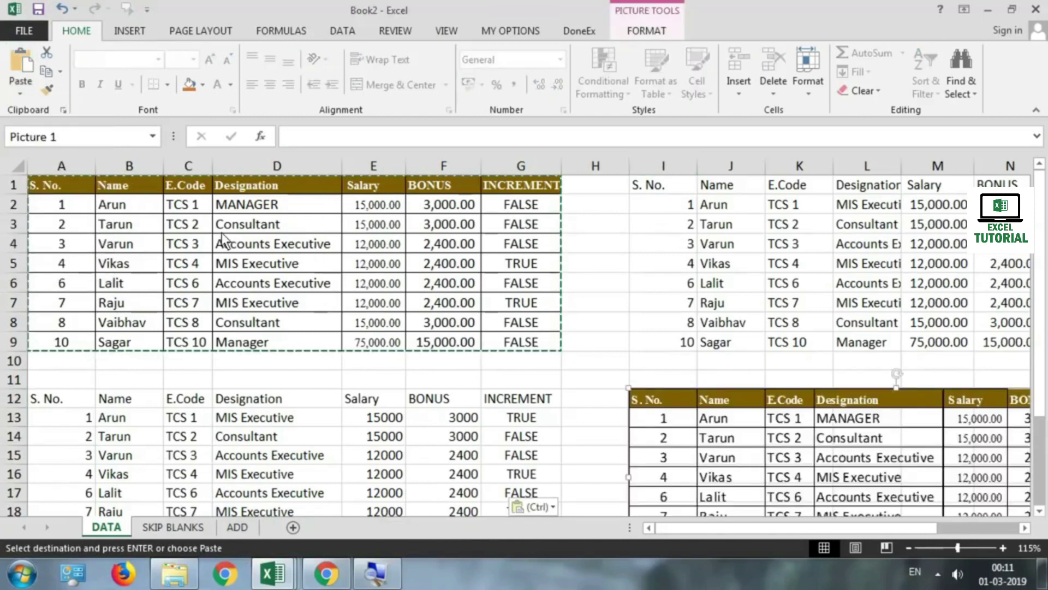
Step: Enlarge the table picture and move it up beside the data
scroll(628, 383, down, 2)
scroll(589, 390, down, 1)
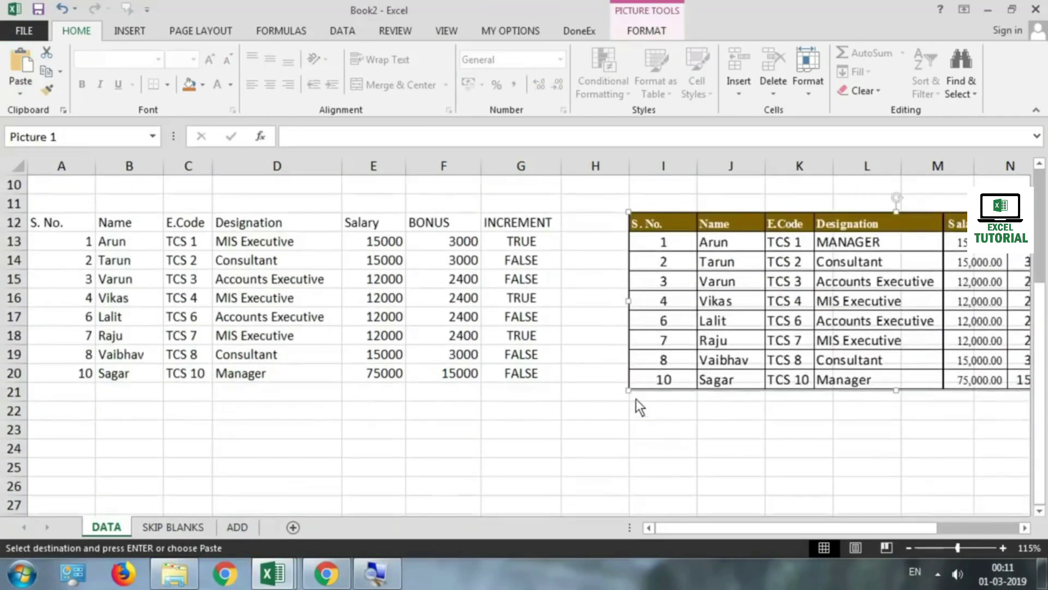
drag(628, 389, 461, 445)
scroll(579, 316, up, 1)
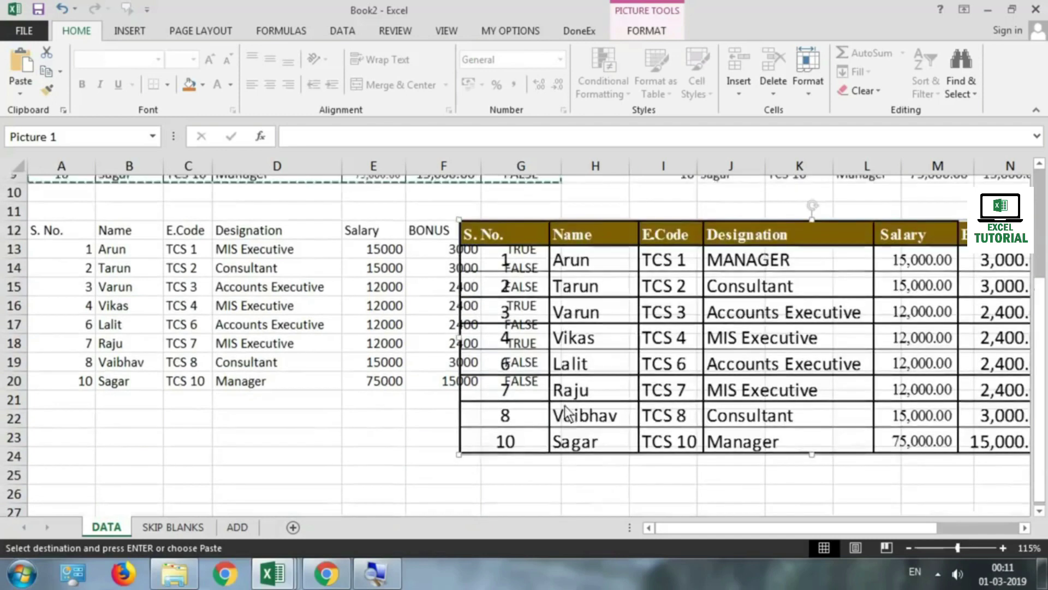
drag(578, 316, 694, 304)
scroll(679, 284, up, 2)
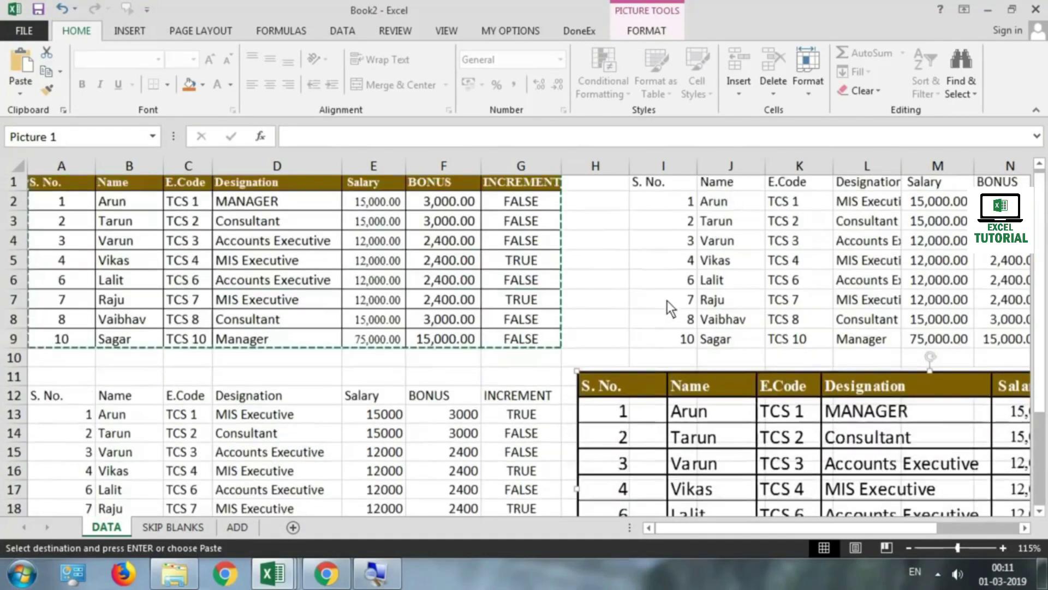
ctrl+scroll(531, 314, down, 2)
scroll(518, 350, down, 1)
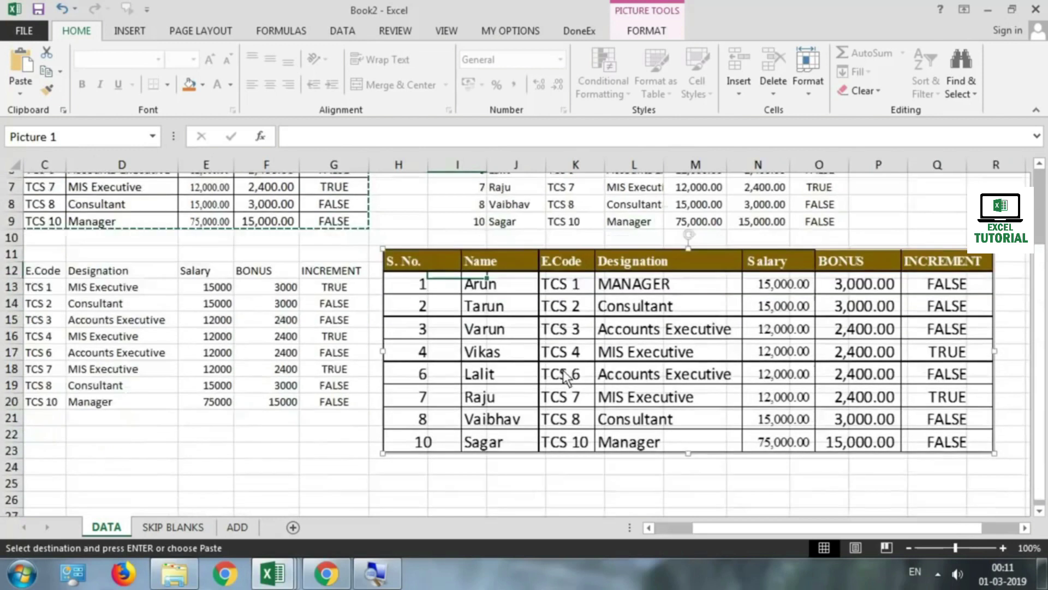
scroll(568, 376, up, 2)
mouse_move(572, 351)
mouse_down()
mouse_move(582, 308)
mouse_move(570, 348)
mouse_up()
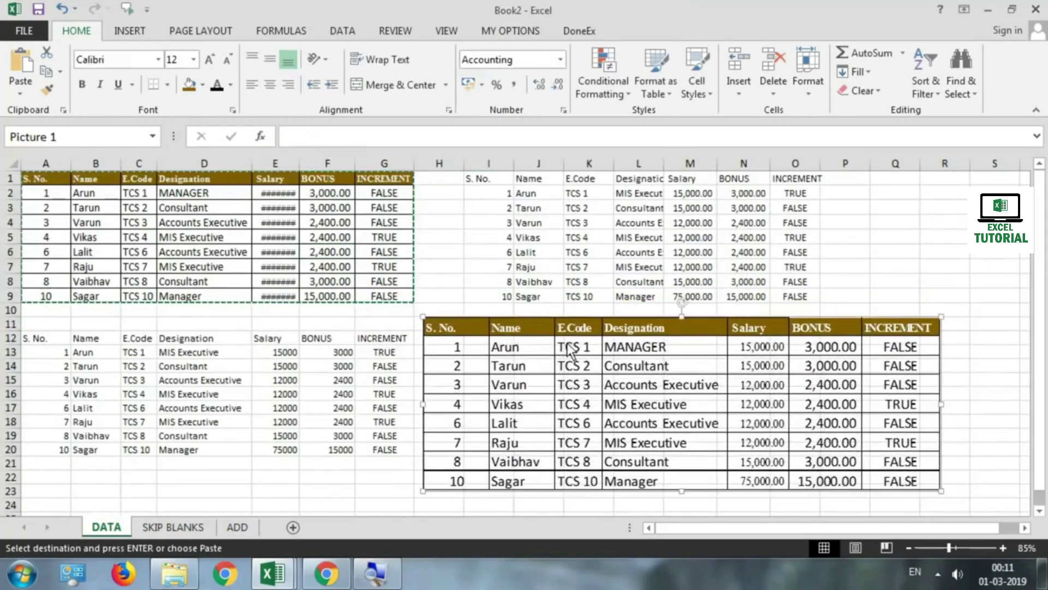
Step: Apply a thick black frame style and outer shadow to the picture, moving it lower right
click(645, 32)
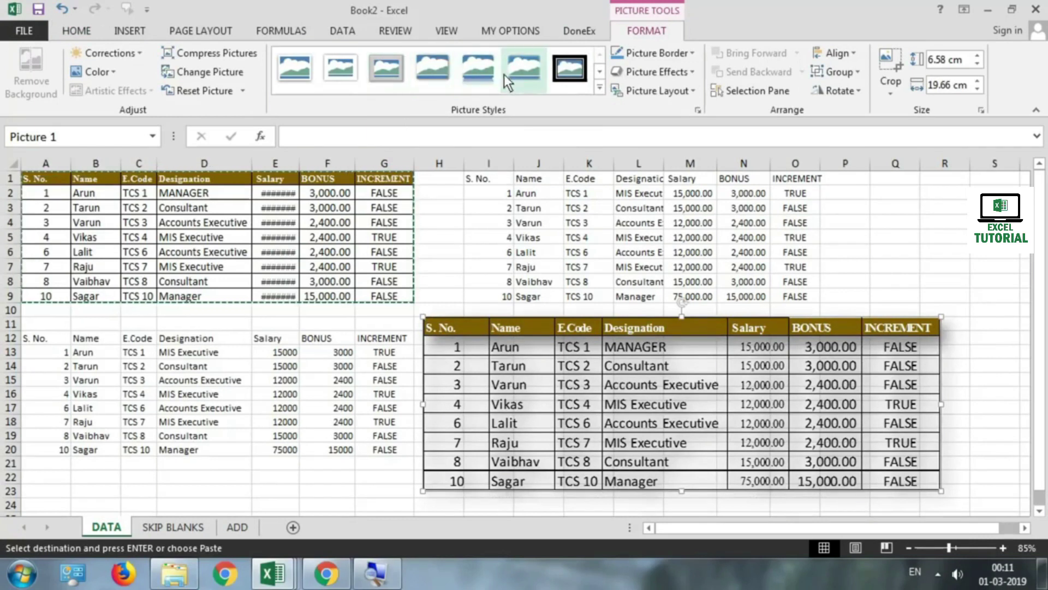
click(563, 77)
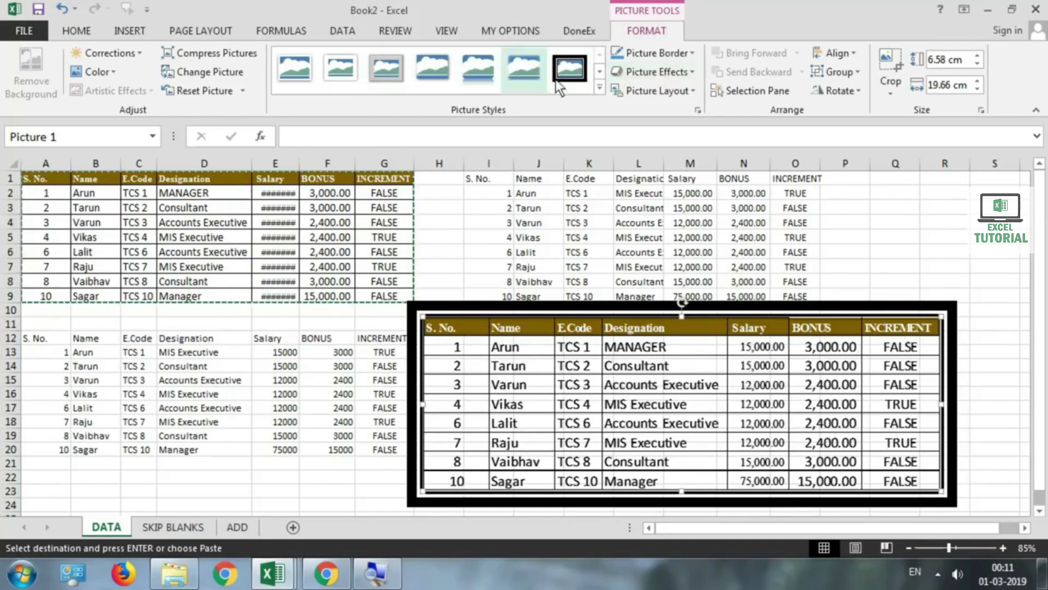
click(663, 77)
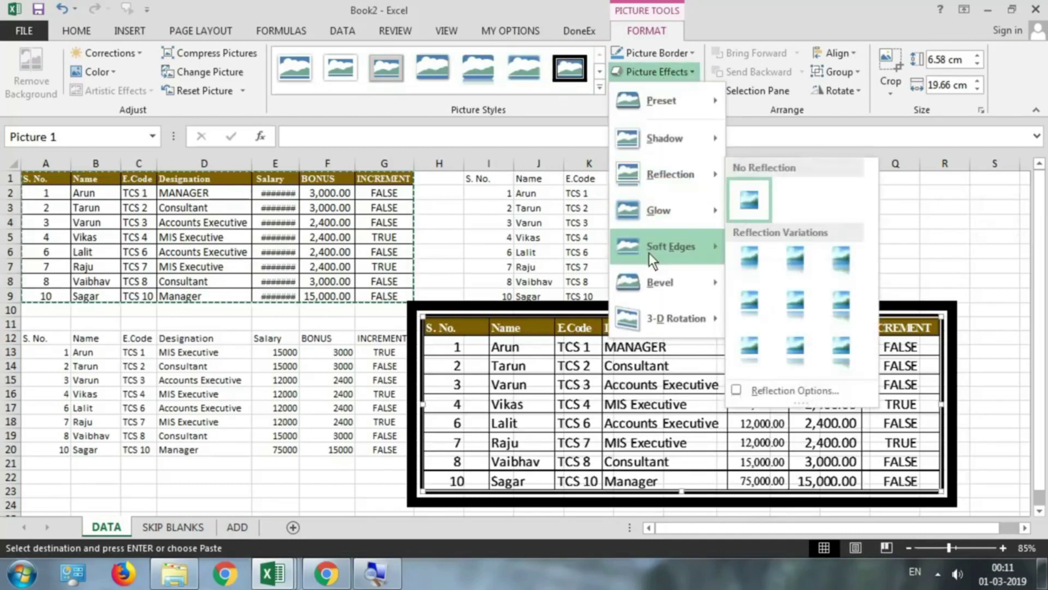
mouse_move(664, 139)
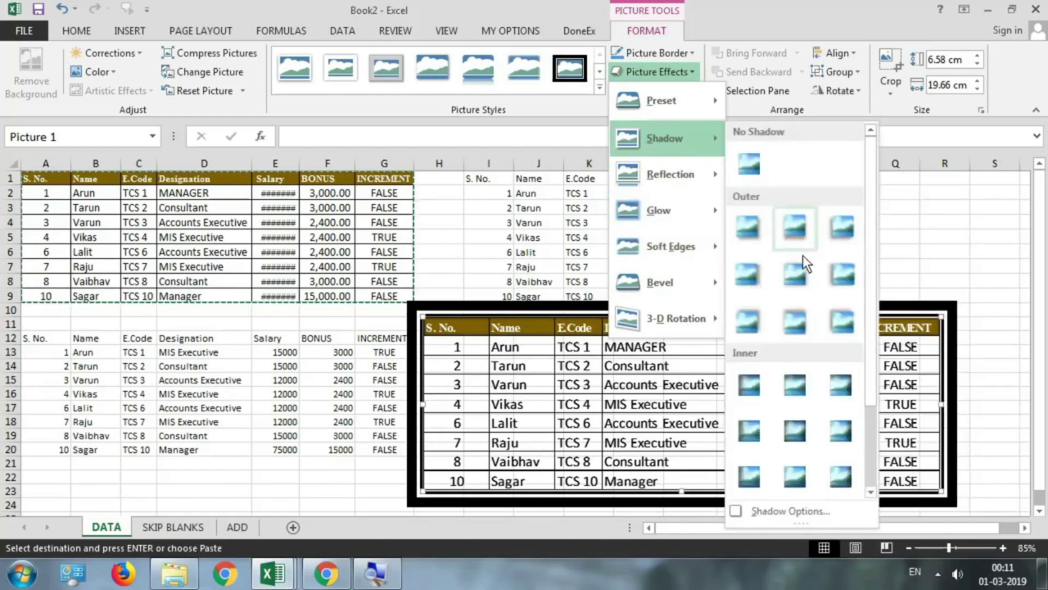
click(802, 272)
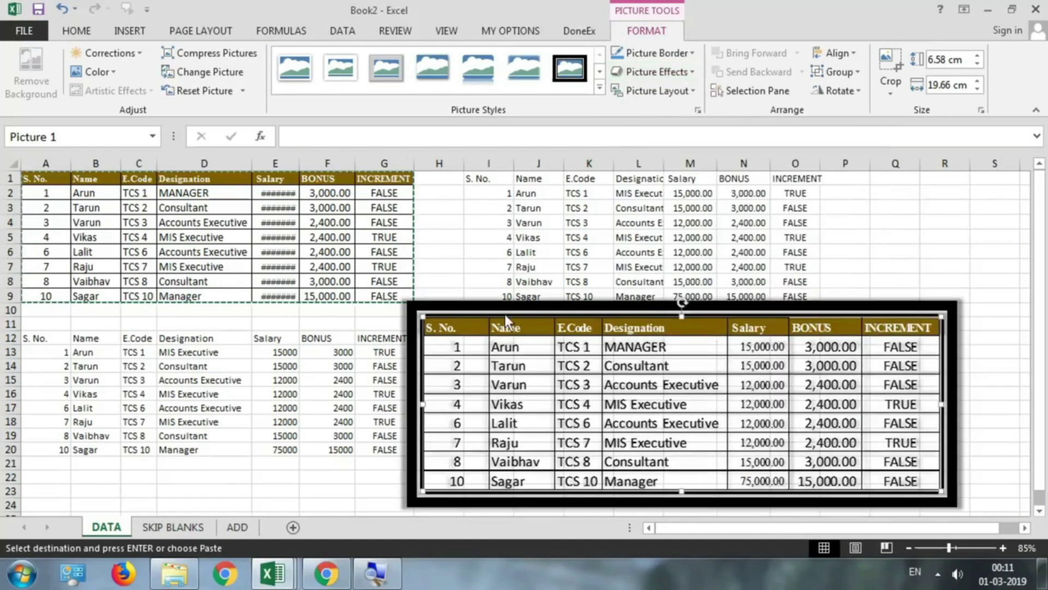
drag(626, 329, 646, 357)
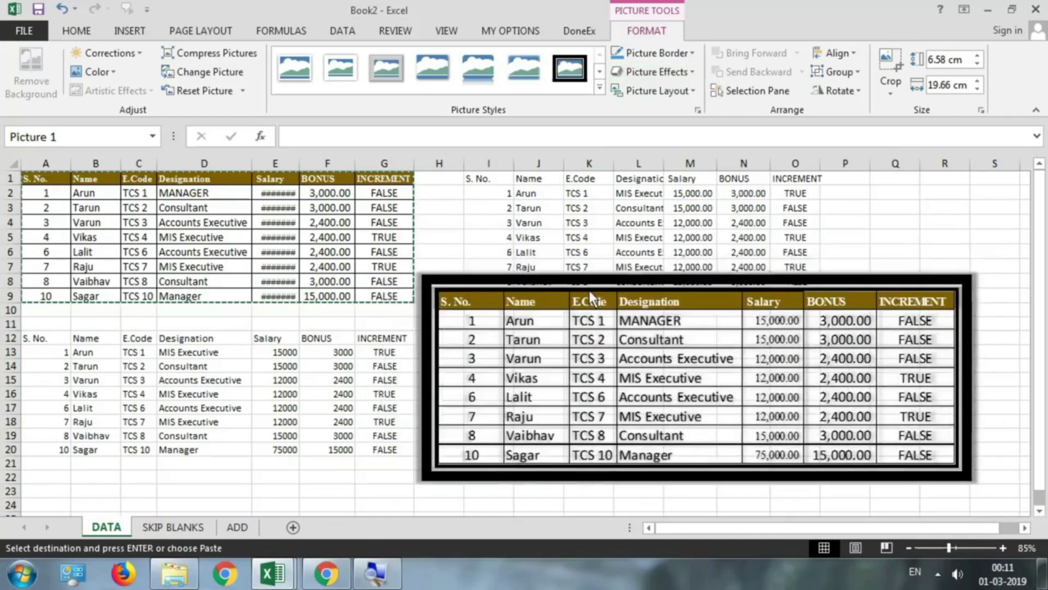
click(180, 192)
Step: Set D2 to CONSULTANT, delete the framed picture, and open paste choices at H11
click(259, 192)
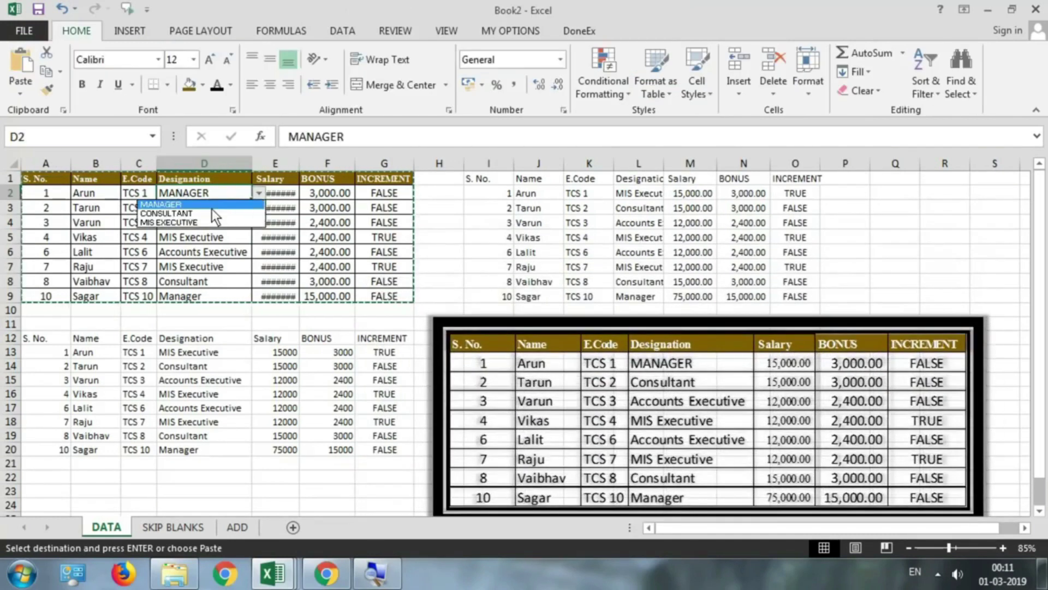
click(186, 214)
click(703, 366)
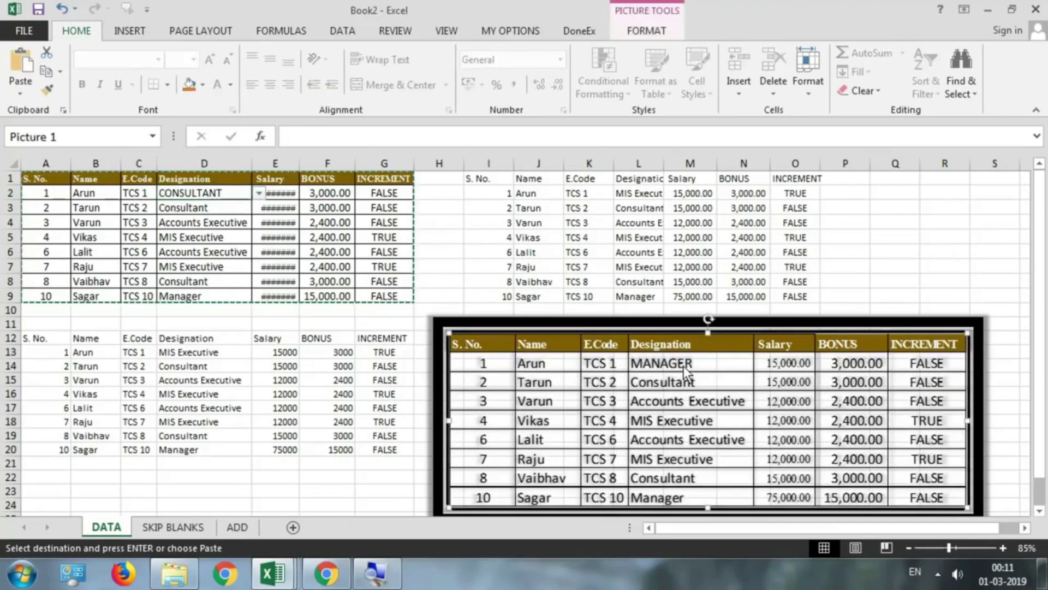
key(Delete)
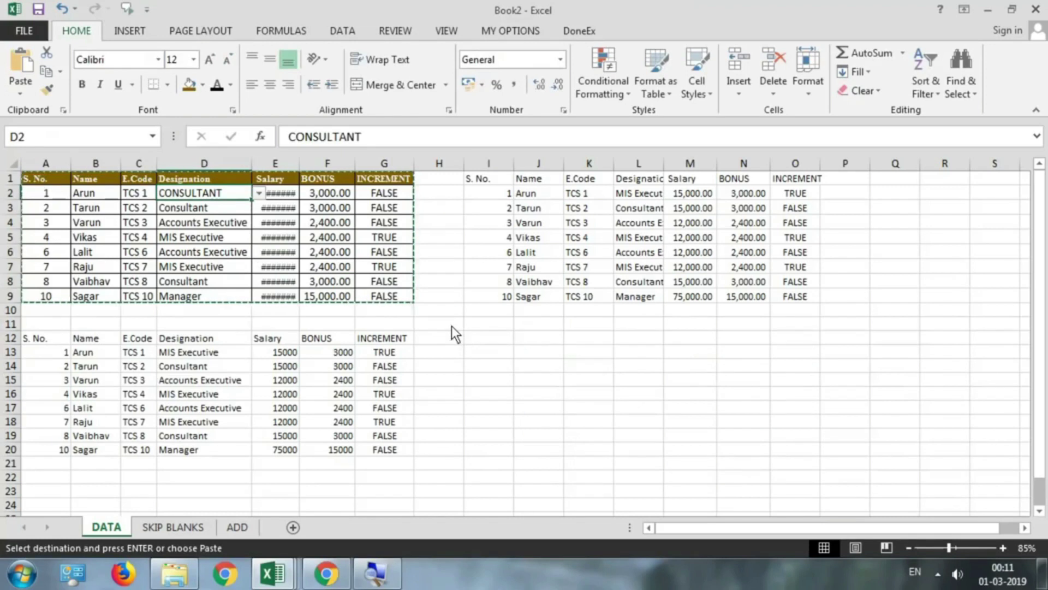
click(451, 325)
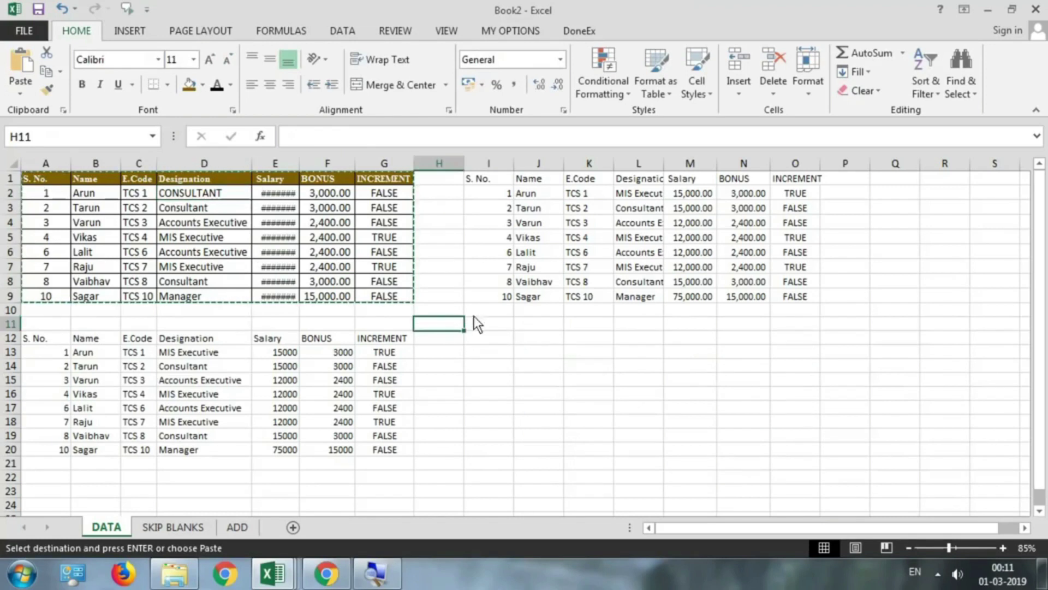
click(22, 93)
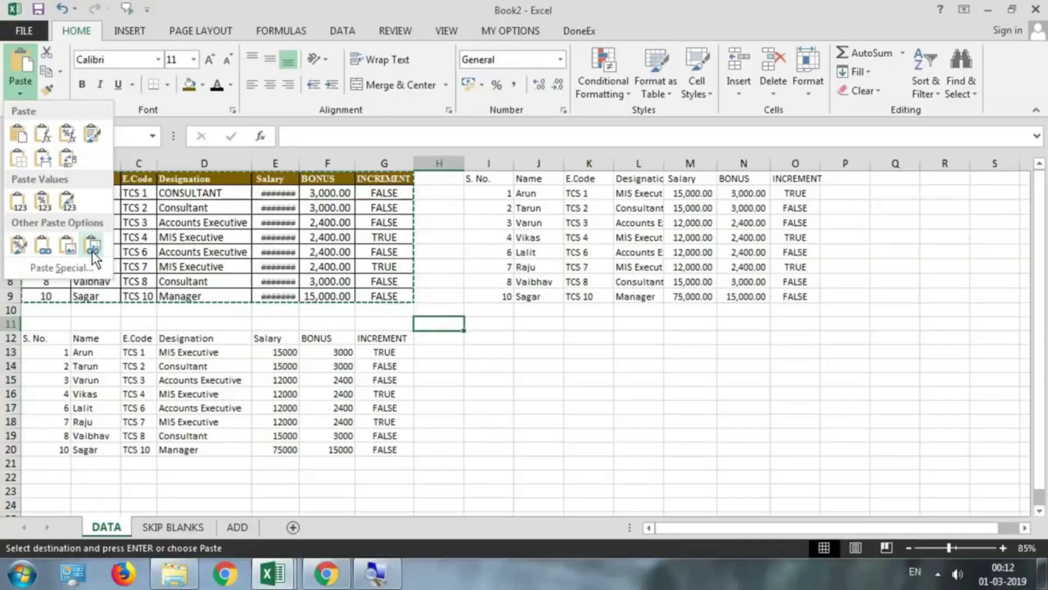
Step: Paste the copied table as a linked picture, then enlarge and reposition it
click(92, 251)
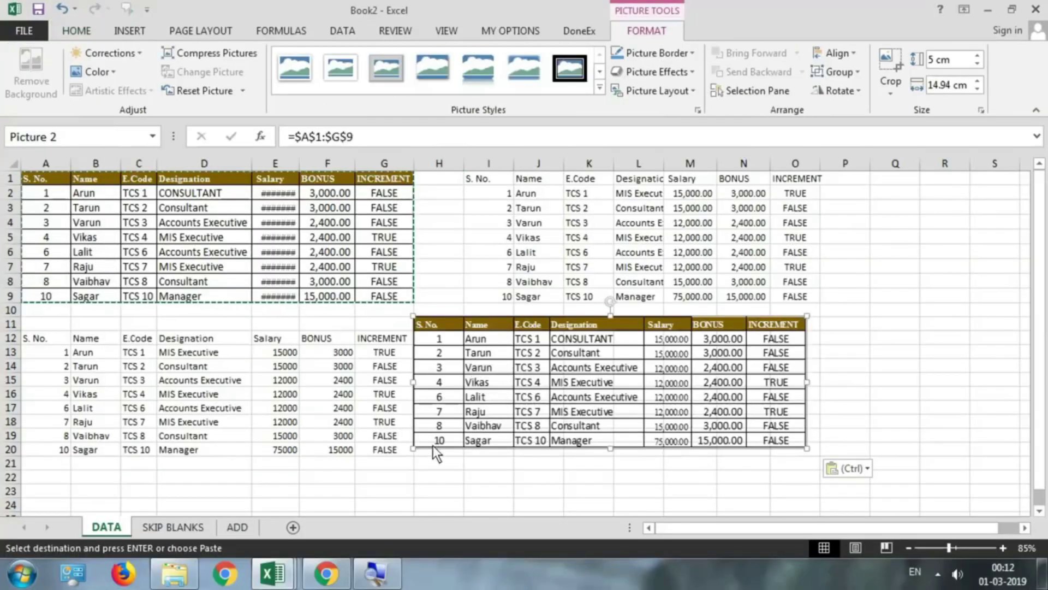
drag(413, 447, 328, 476)
drag(521, 428, 627, 436)
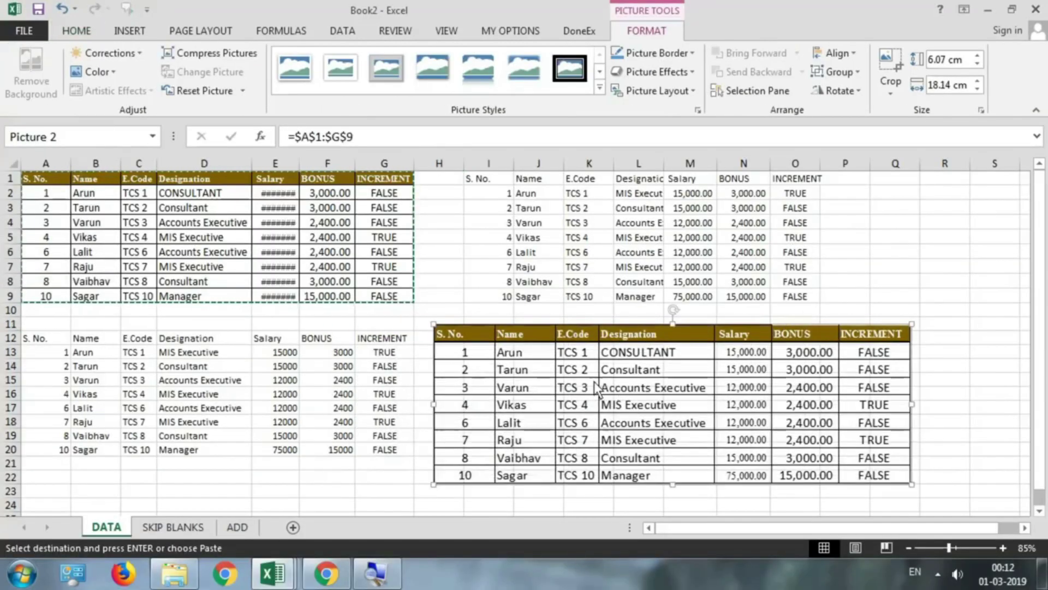
Step: Apply a tilted perspective picture style and shift the picture further right
click(309, 69)
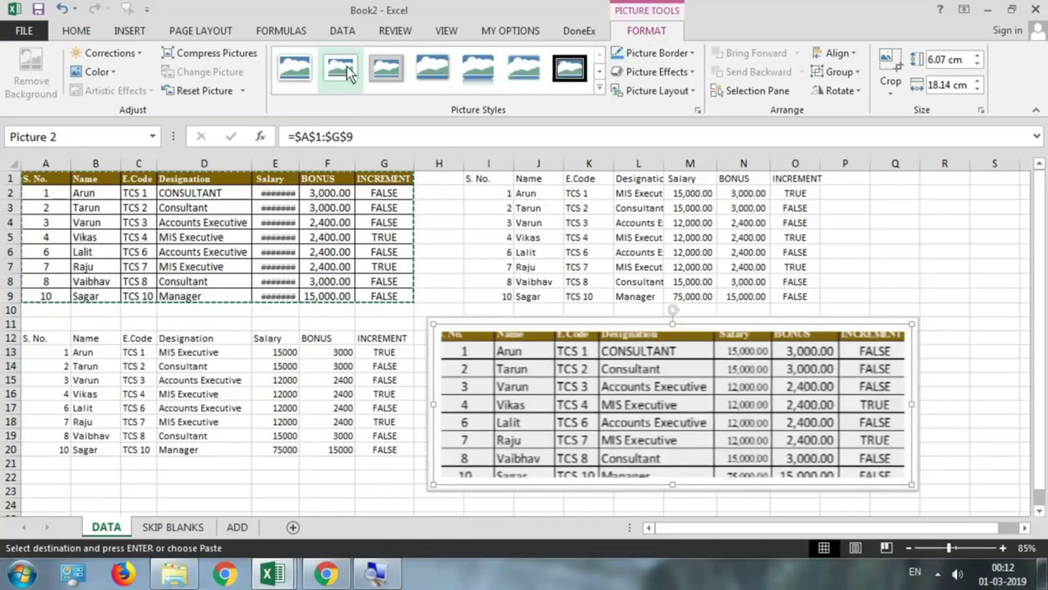
click(599, 88)
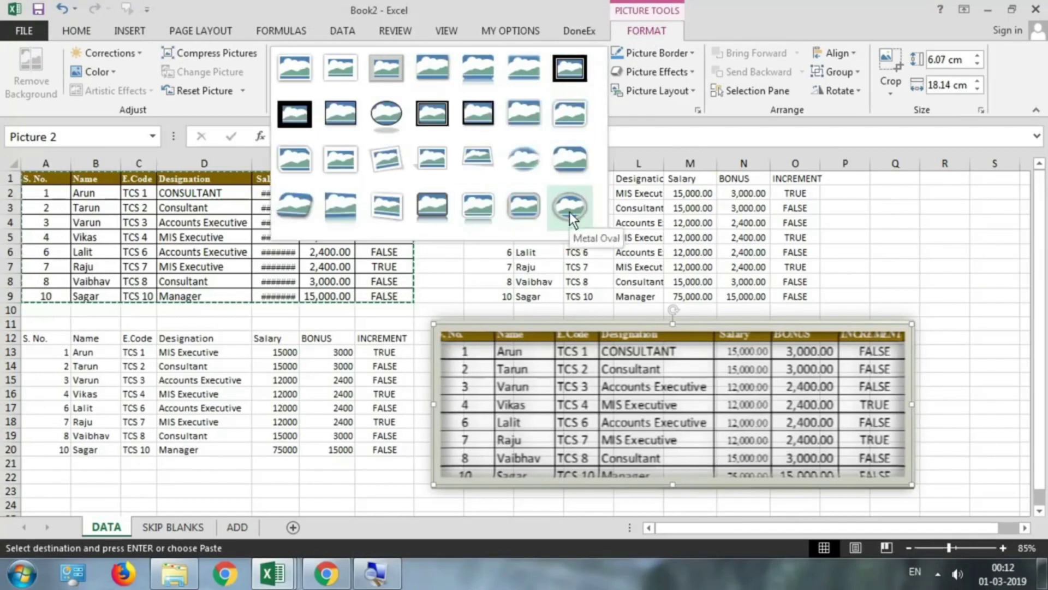
click(354, 212)
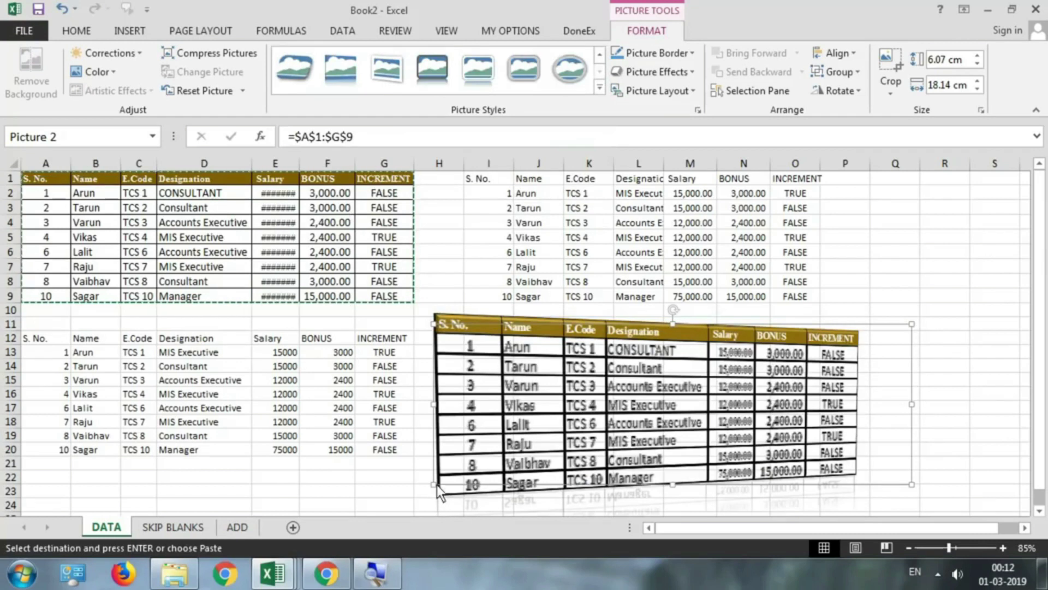
drag(435, 485, 314, 511)
mouse_move(522, 390)
mouse_down()
mouse_move(613, 391)
mouse_move(600, 383)
mouse_up()
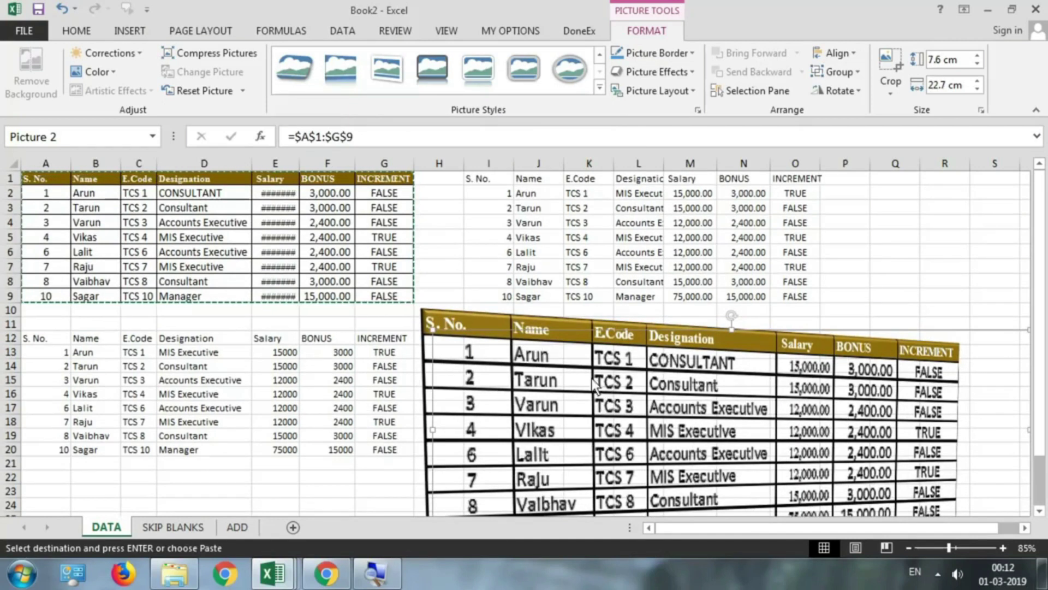
Step: Turn off worksheet gridlines from the View tab
click(451, 31)
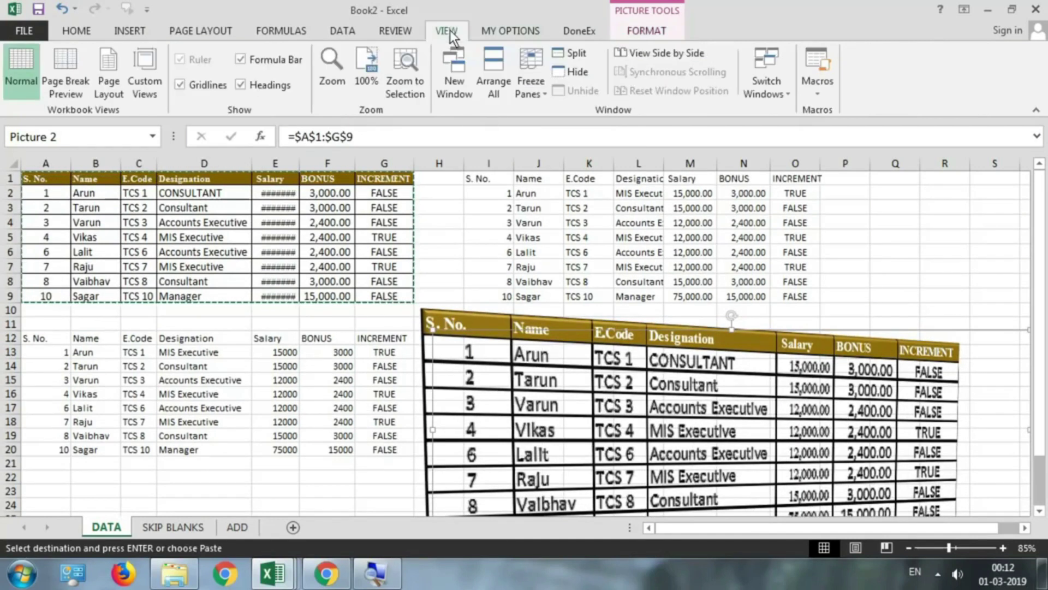
click(204, 85)
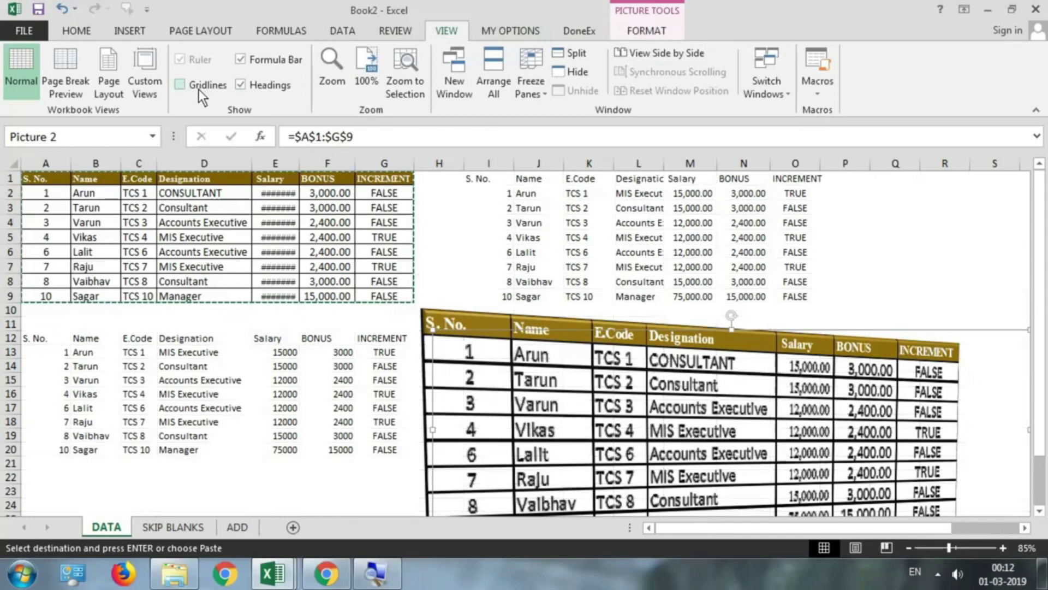
click(248, 267)
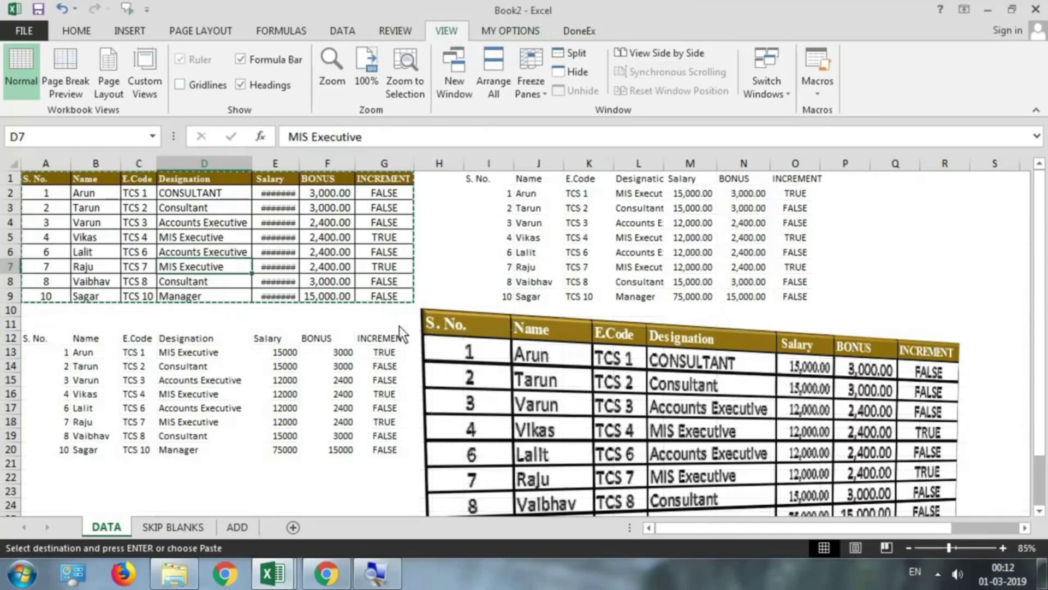
Step: Set D2 to MIS EXECUTIVE and D4 to CONSULTANT, then delete the linked picture
click(211, 195)
click(259, 193)
click(188, 222)
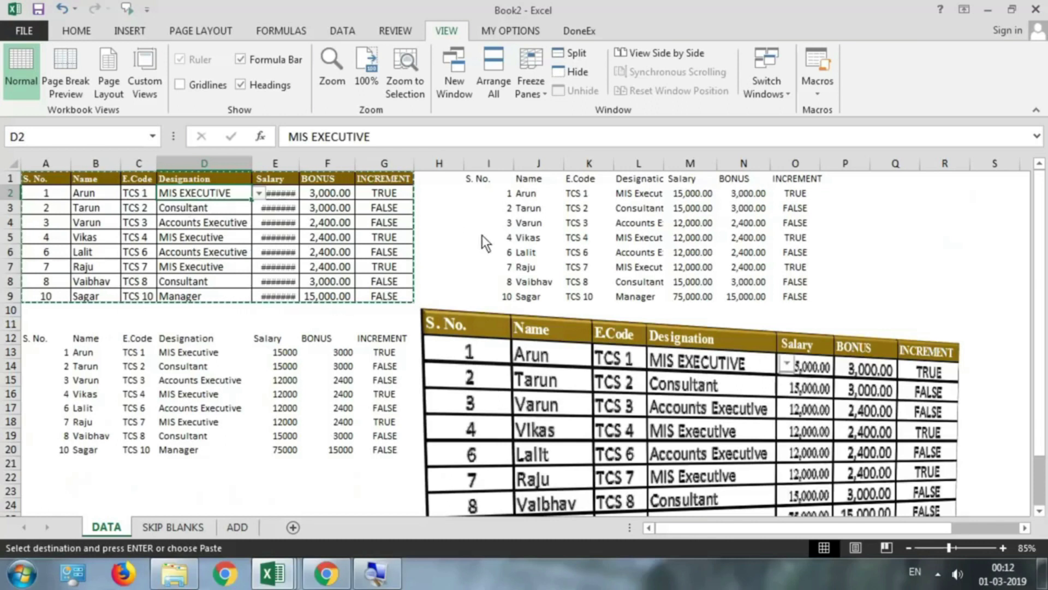
click(243, 214)
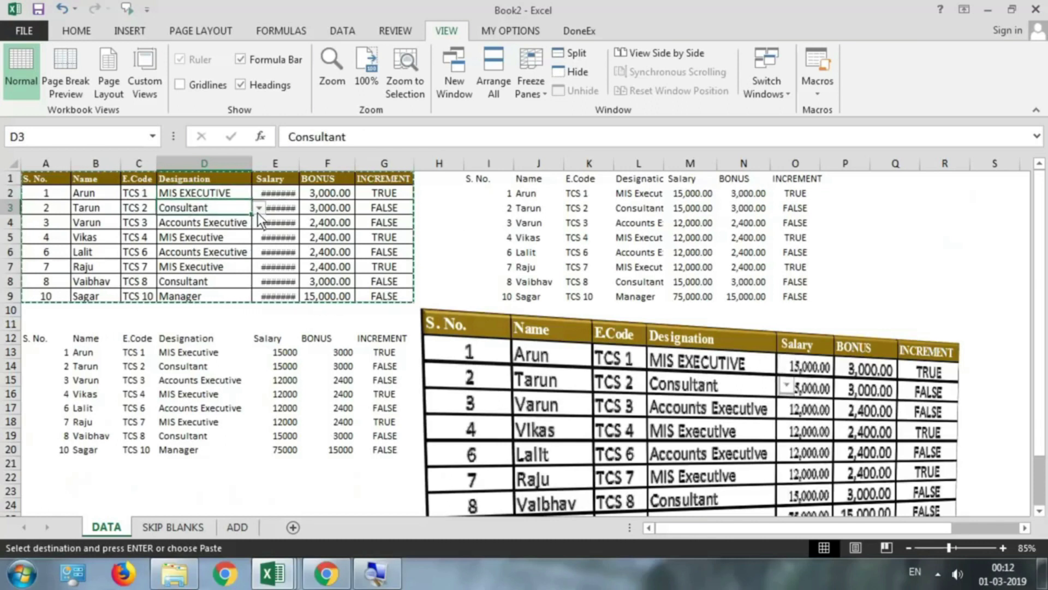
click(243, 224)
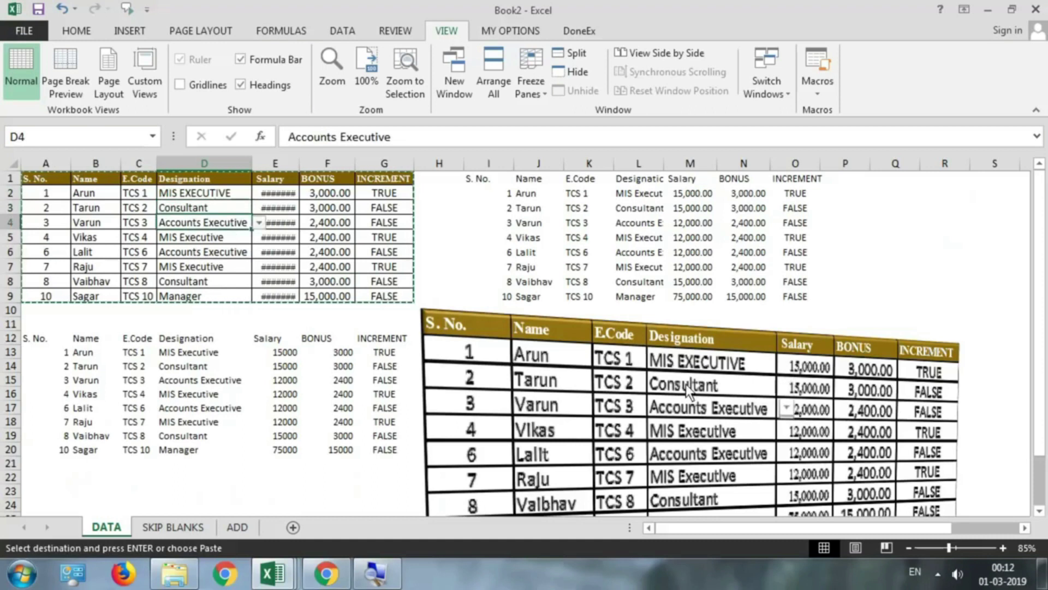
click(259, 222)
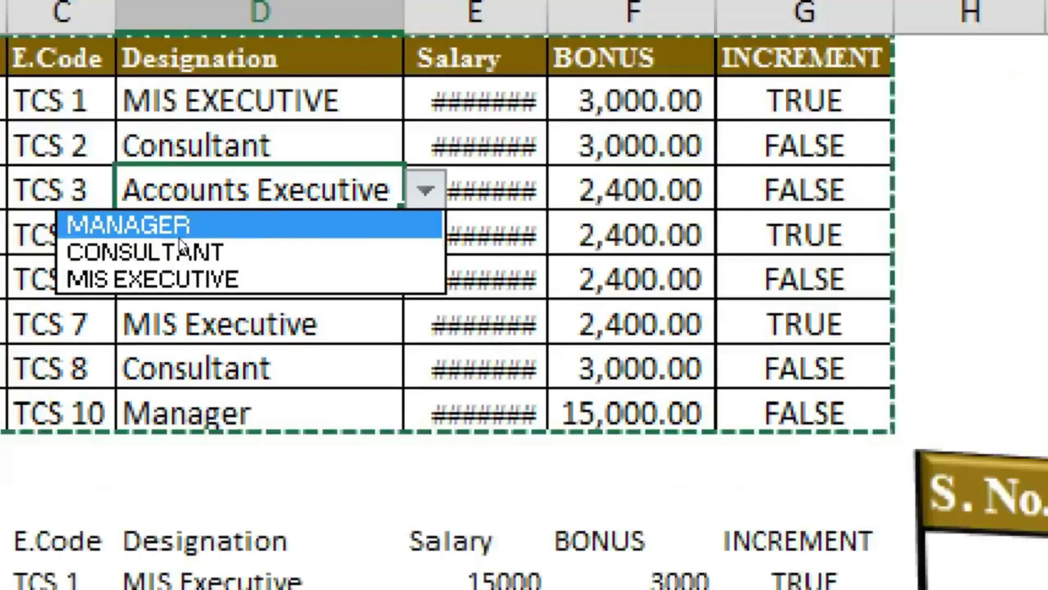
click(185, 251)
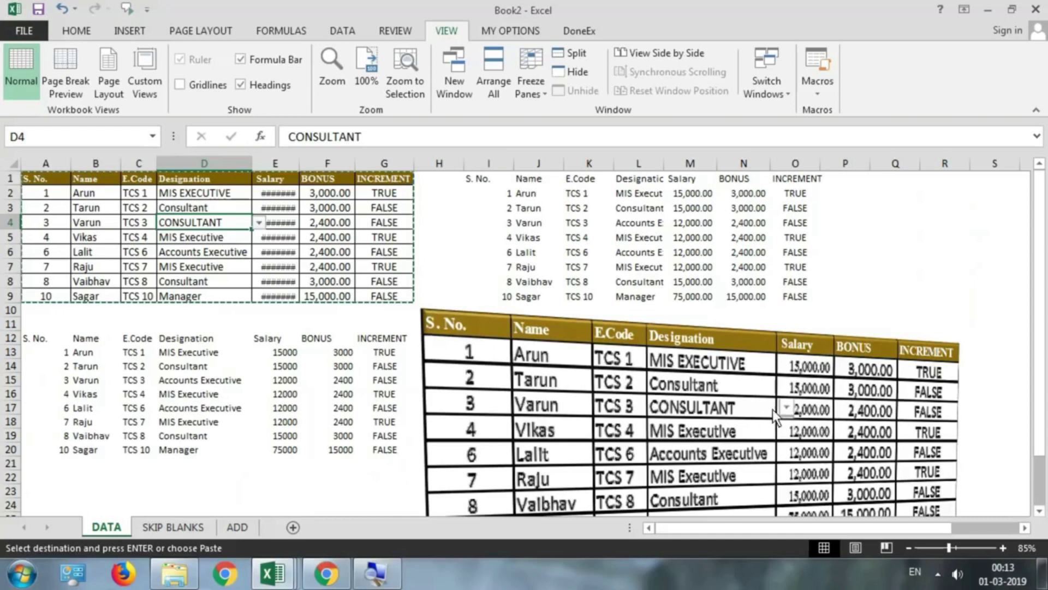
click(582, 382)
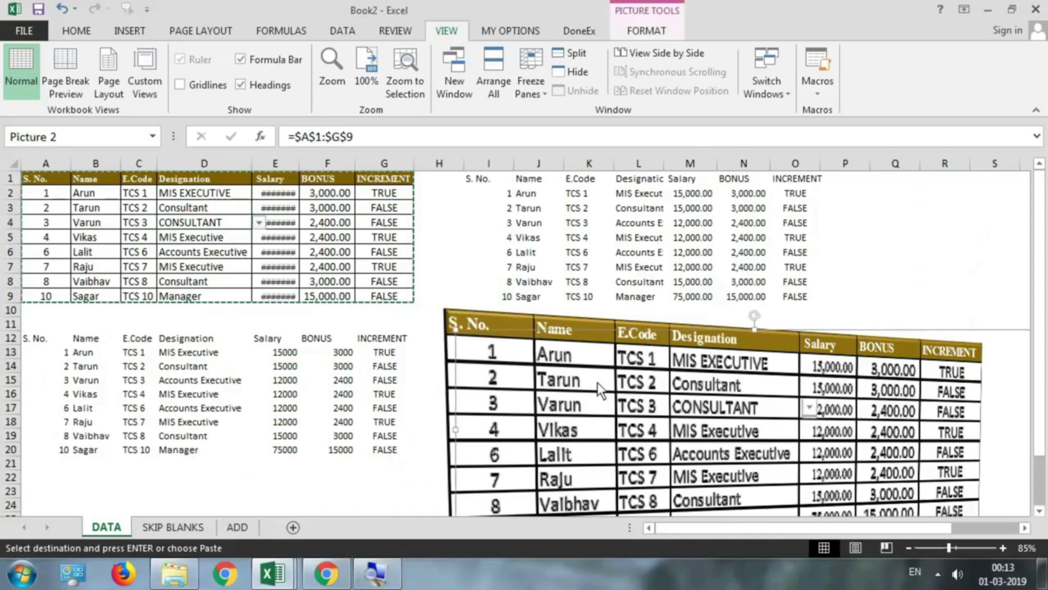
key(Delete)
Step: Copy the table A1:G9 from the Home tab
key(Escape)
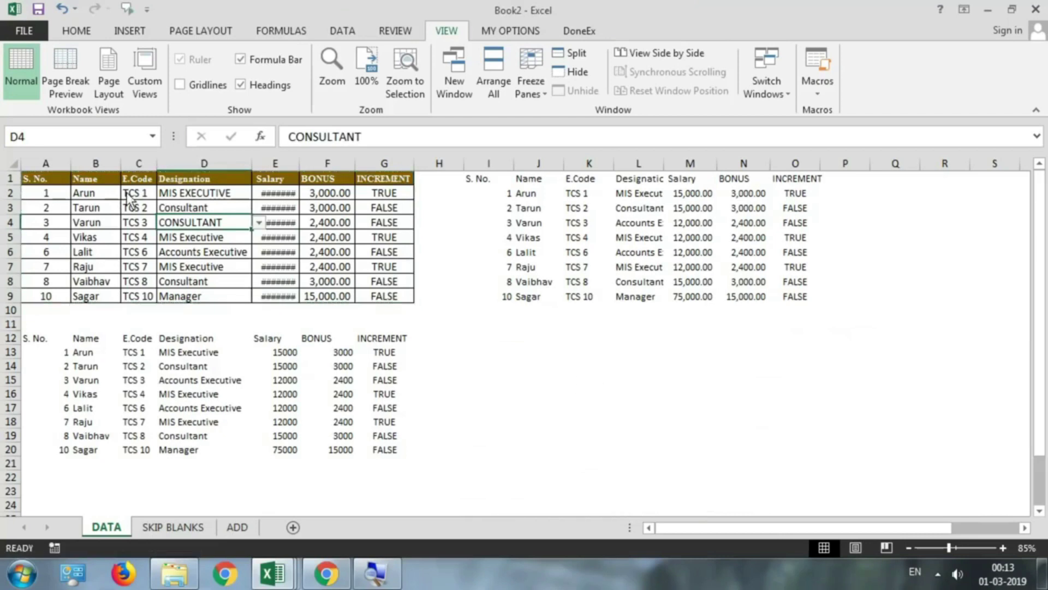
click(71, 31)
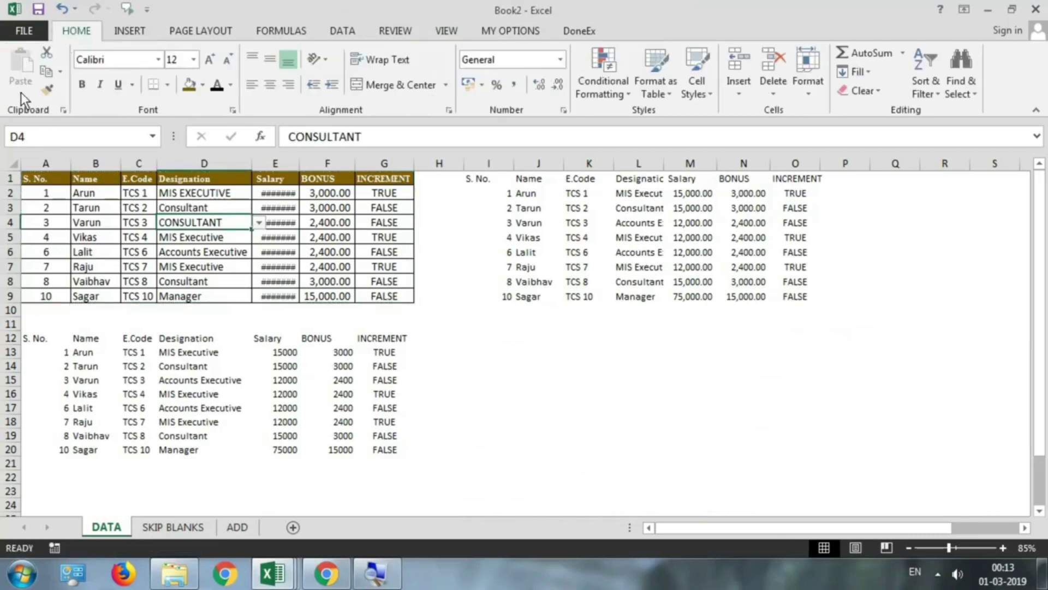
drag(47, 176, 382, 295)
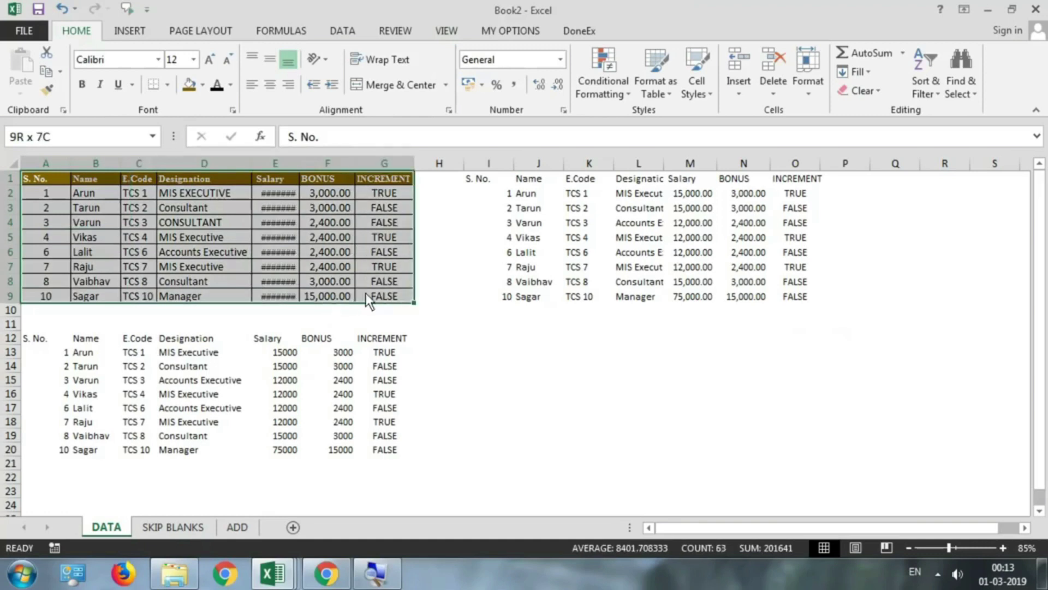
key(ctrl+c)
Step: Preview the Paste Special dialog, dismiss it, and move to the SKIP BLANKS sheet
click(20, 93)
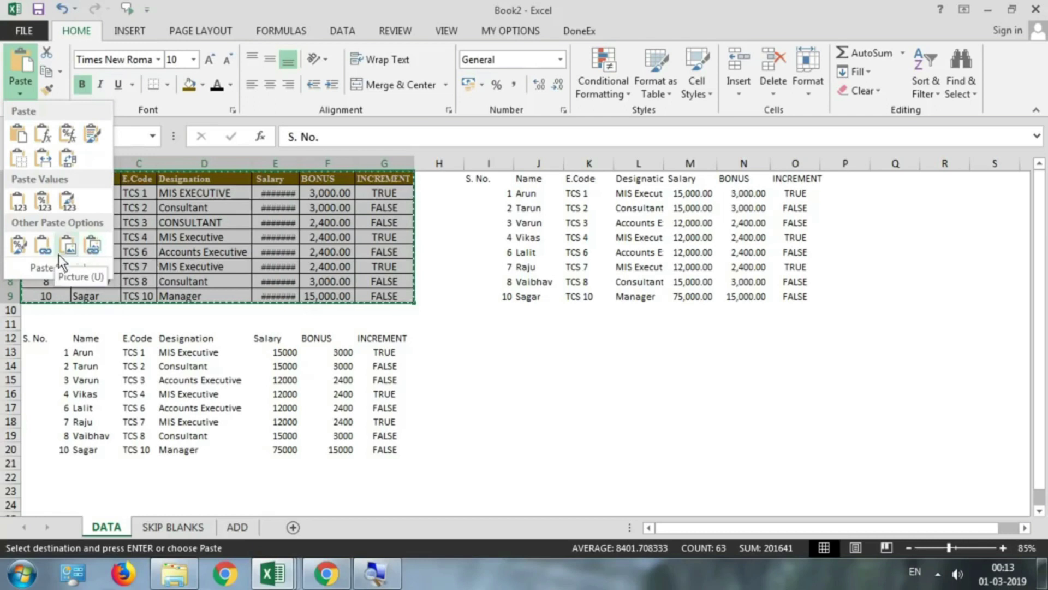
click(48, 268)
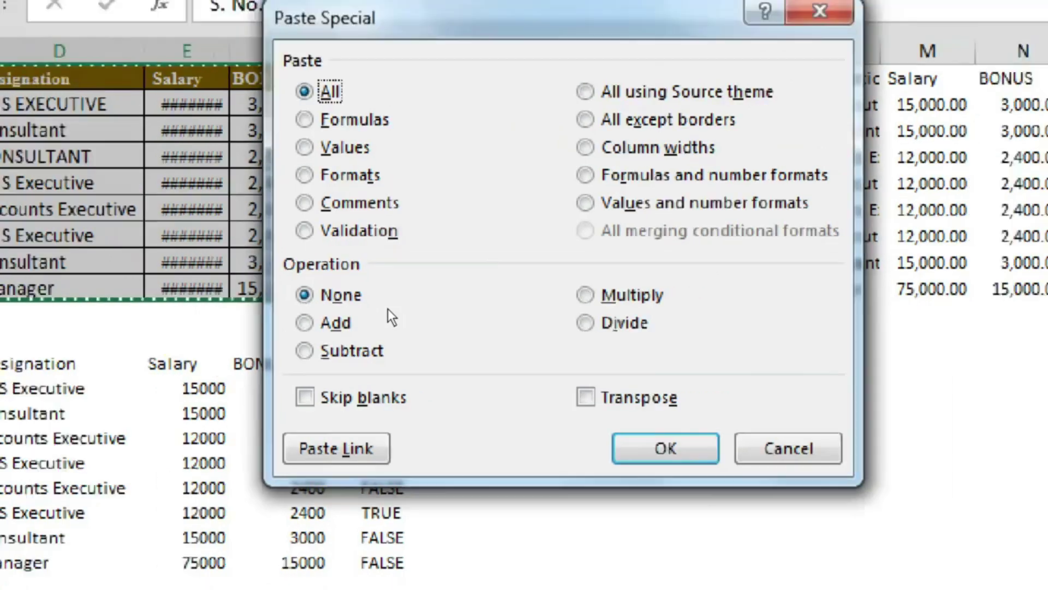
key(Return)
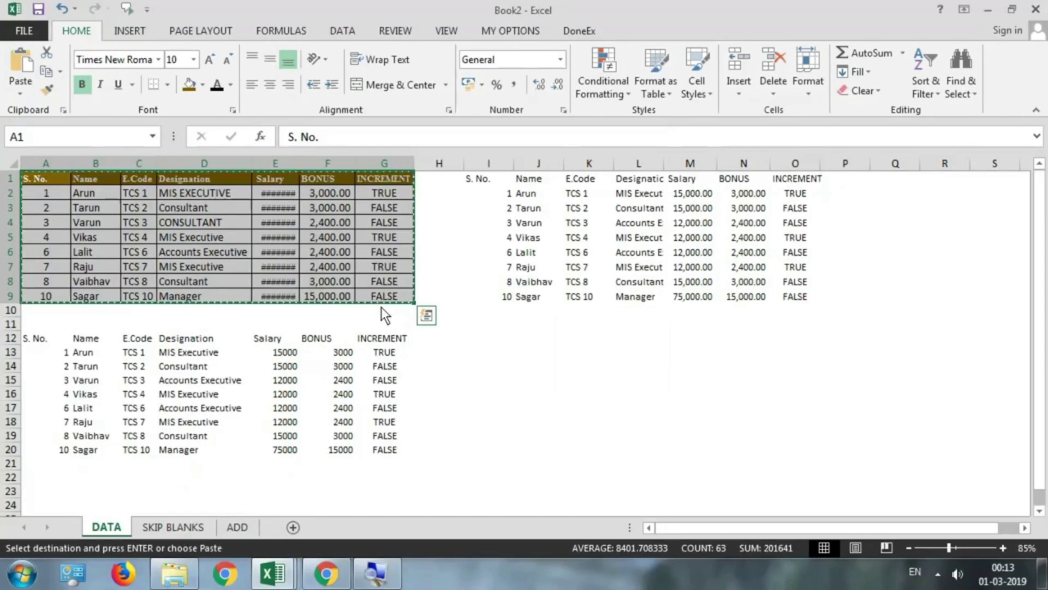
text(`)
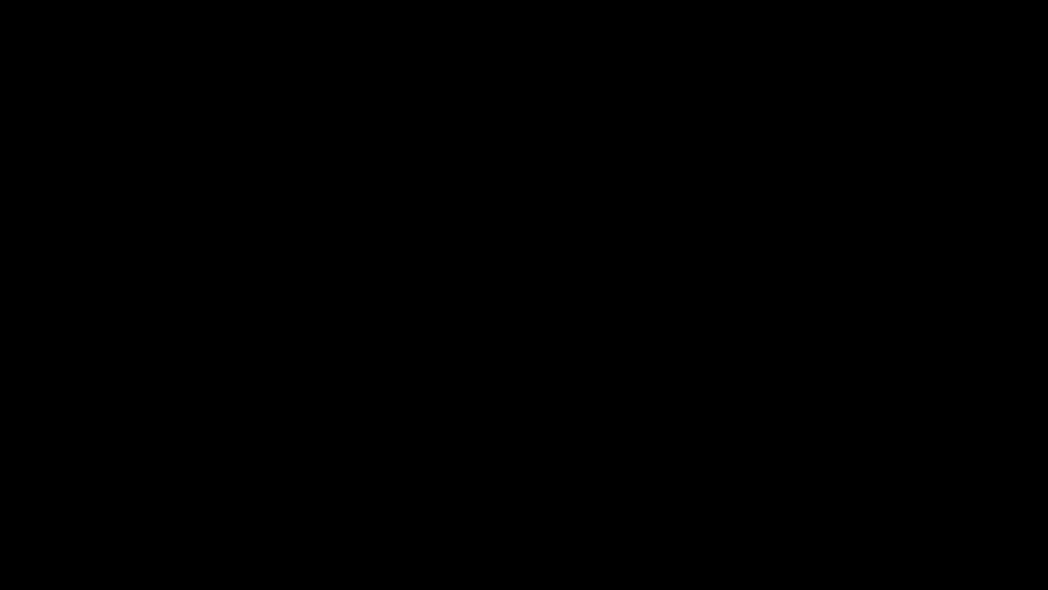
click(174, 527)
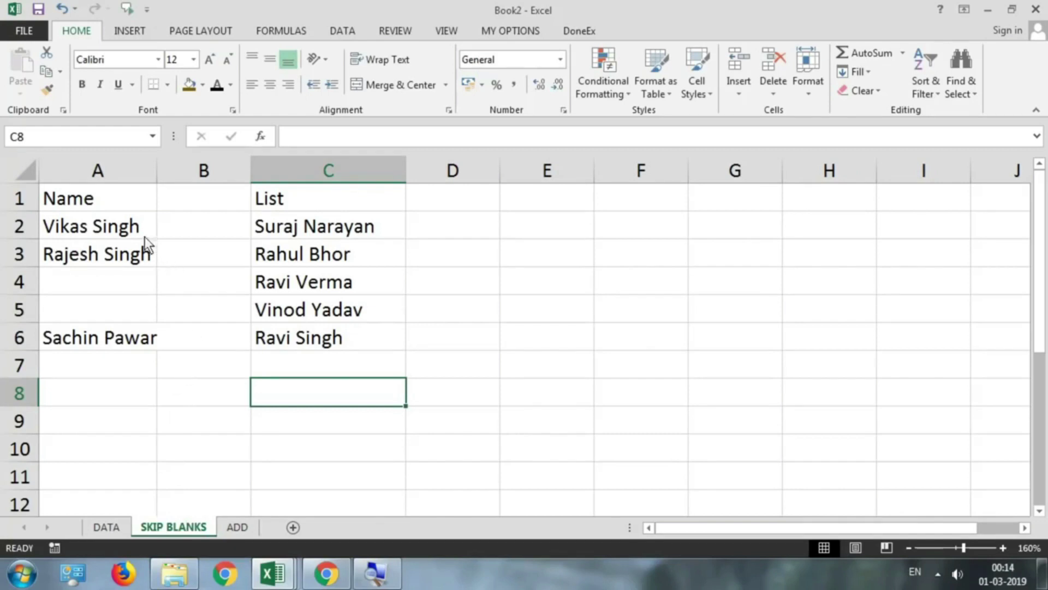
Step: Copy names A2:A6, paste them normally onto C2, then undo the paste
drag(119, 290, 113, 322)
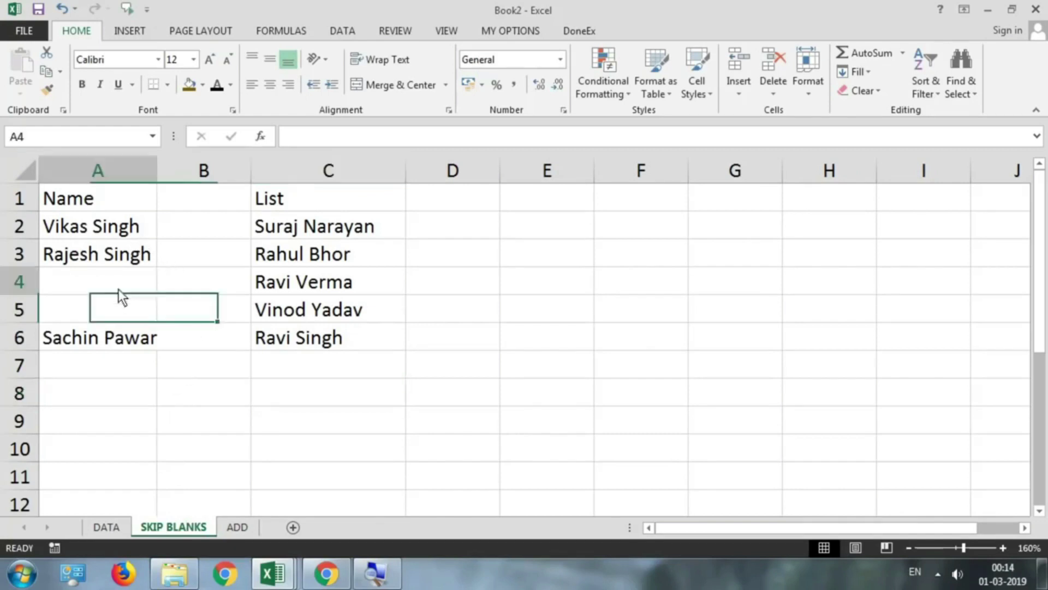
drag(126, 228, 107, 334)
key(ctrl+c)
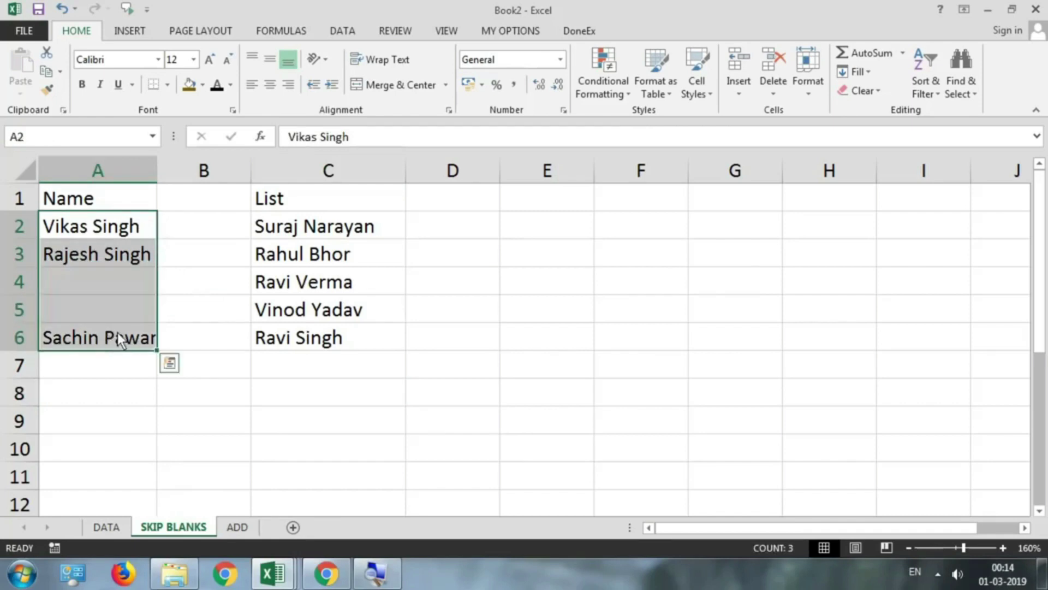
click(344, 227)
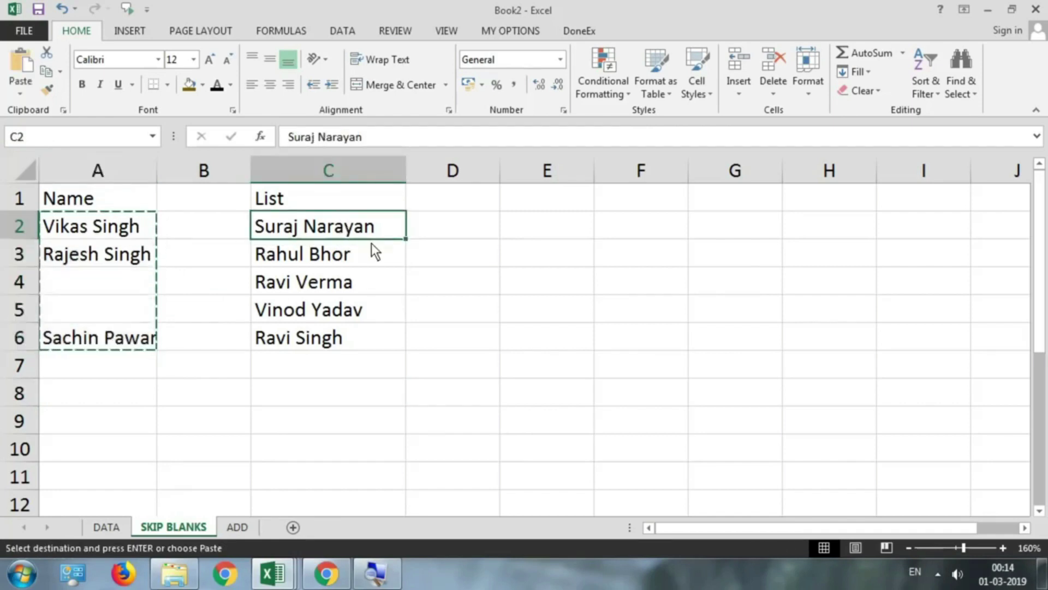
key(ctrl+v)
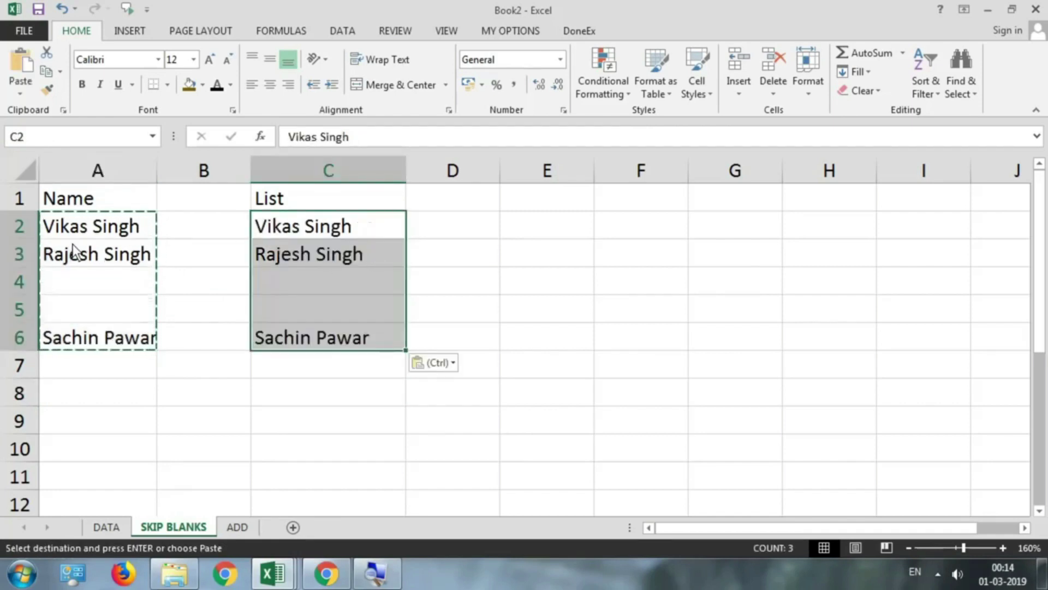
key(ctrl+z)
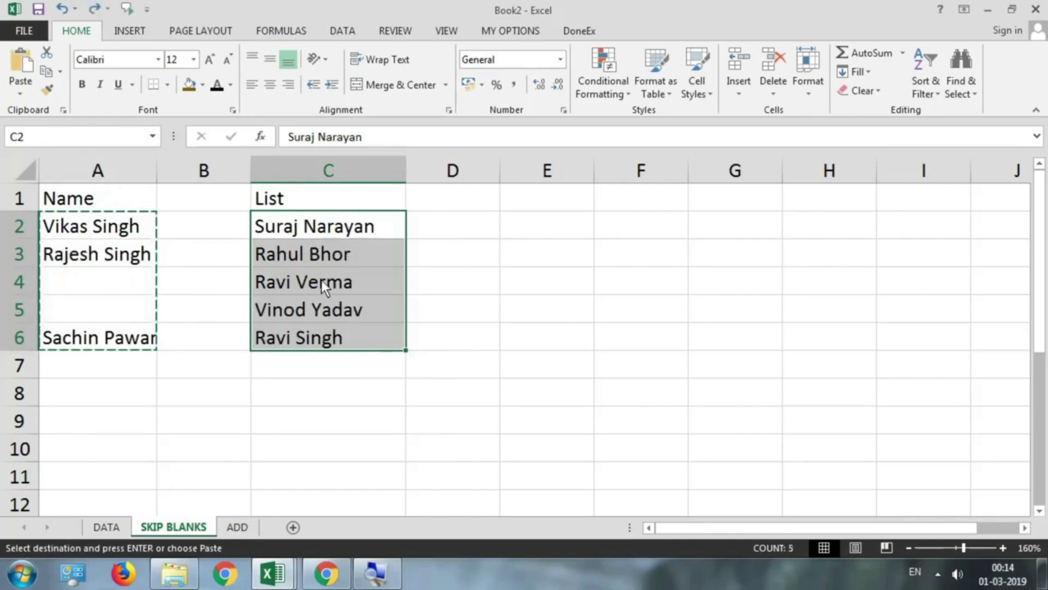
drag(322, 280, 320, 309)
drag(103, 281, 101, 309)
drag(322, 282, 320, 302)
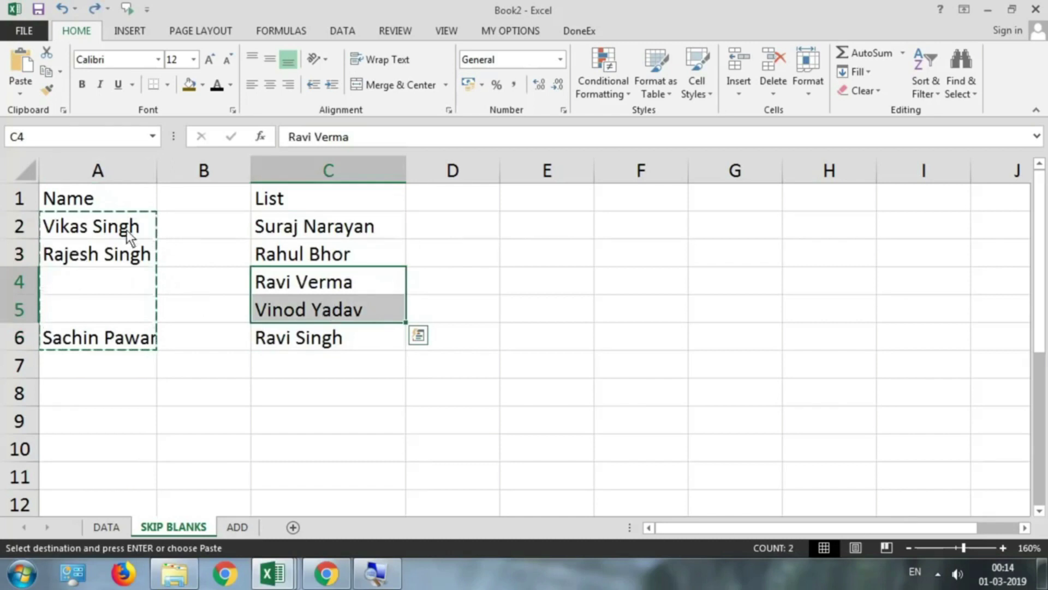
drag(126, 230, 125, 255)
click(124, 342)
mouse_move(328, 233)
mouse_down()
mouse_move(324, 325)
mouse_move(327, 254)
mouse_up()
click(314, 340)
click(336, 230)
click(338, 261)
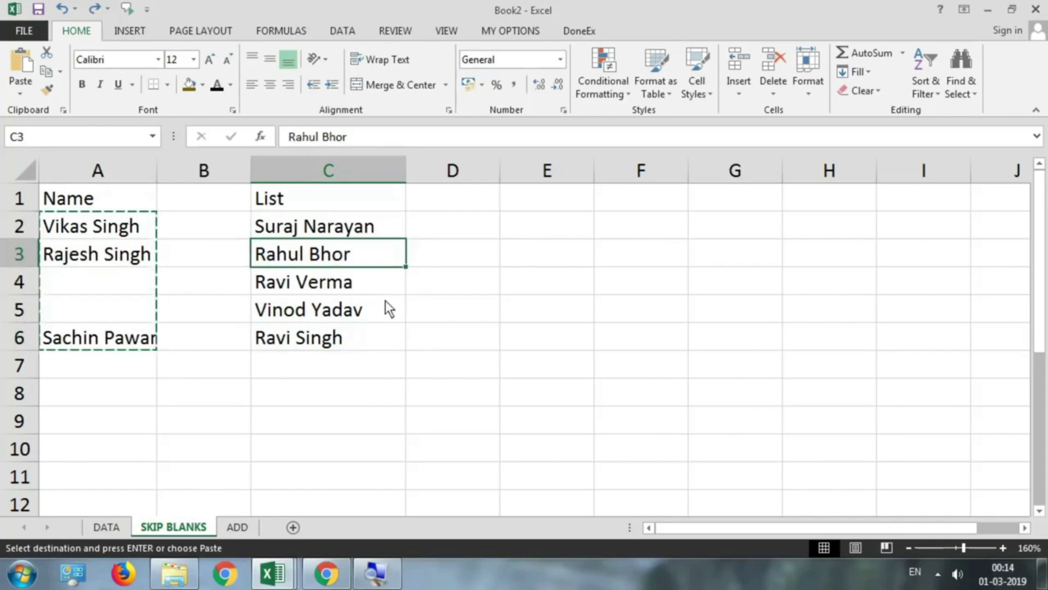
click(340, 335)
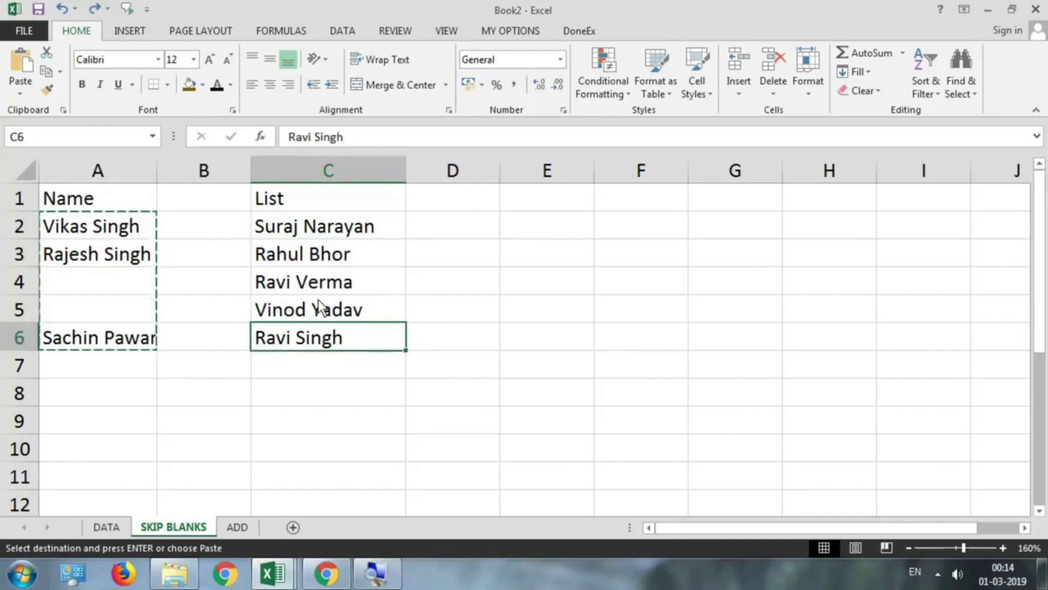
drag(325, 285, 325, 314)
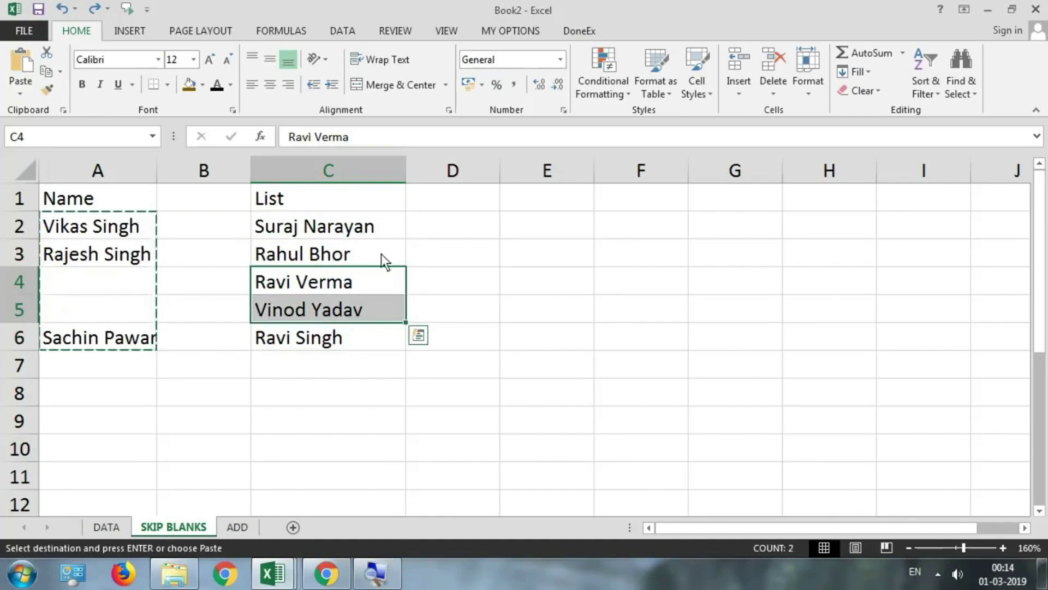
click(364, 236)
click(26, 97)
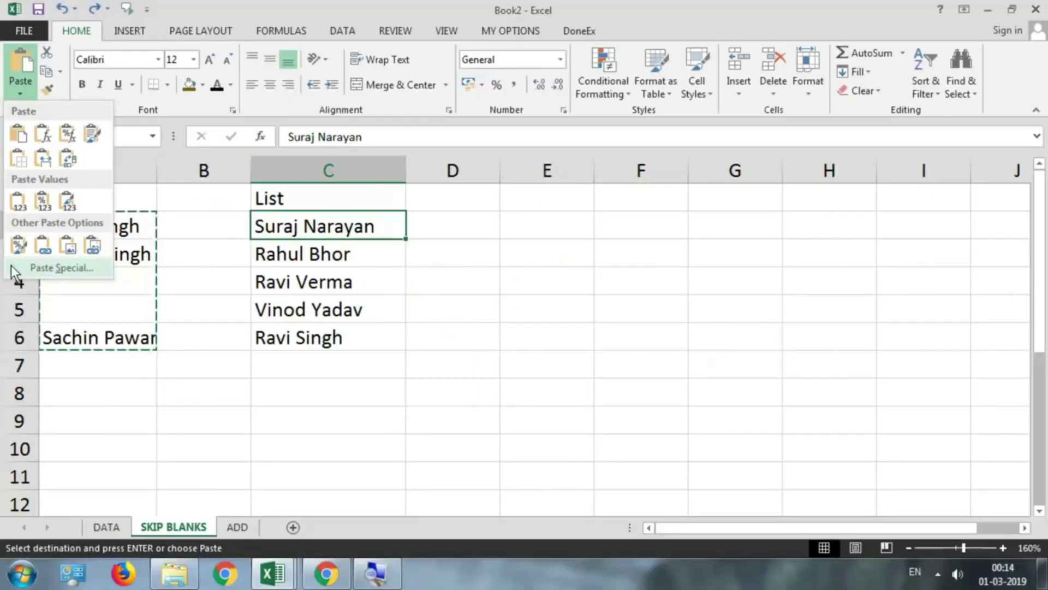
click(15, 268)
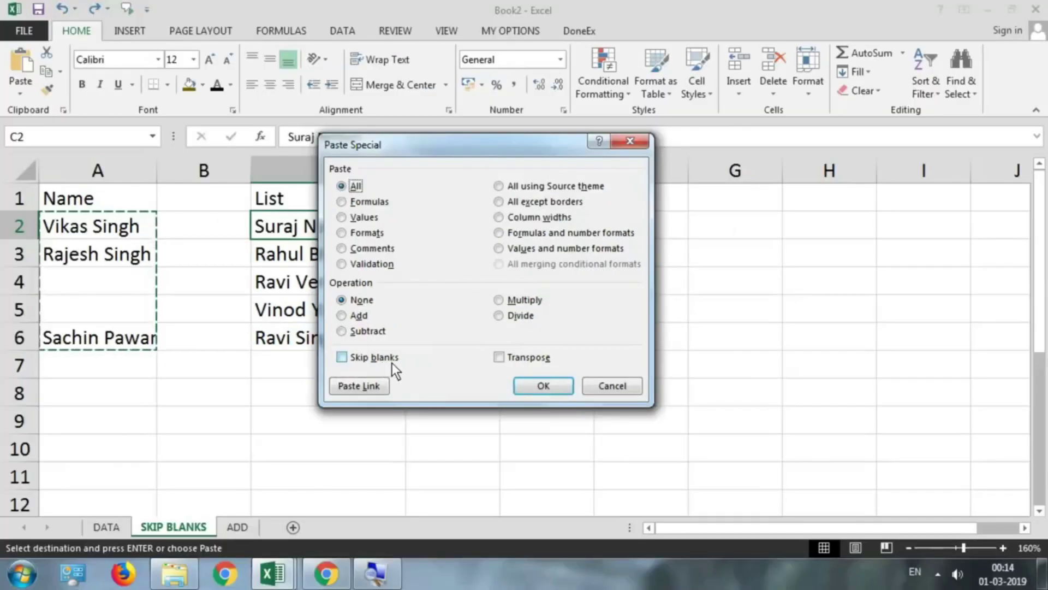
click(388, 360)
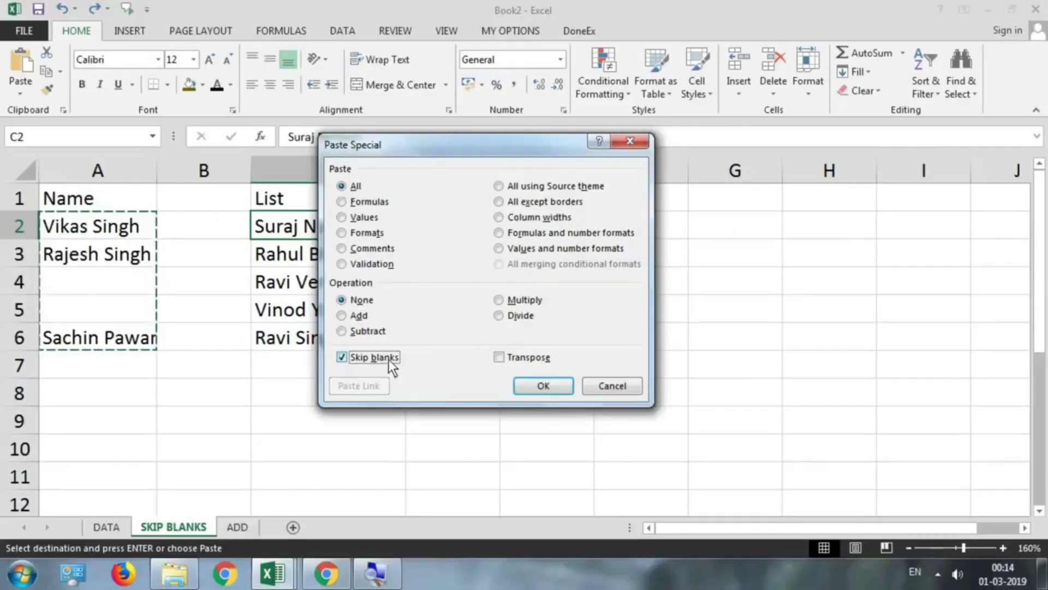
click(526, 384)
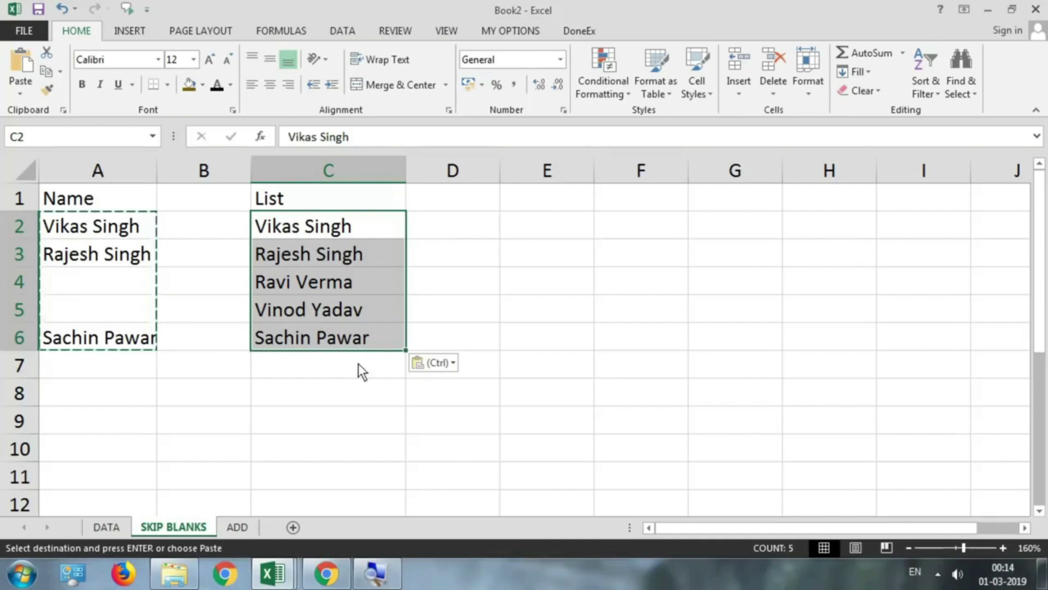
key(Escape)
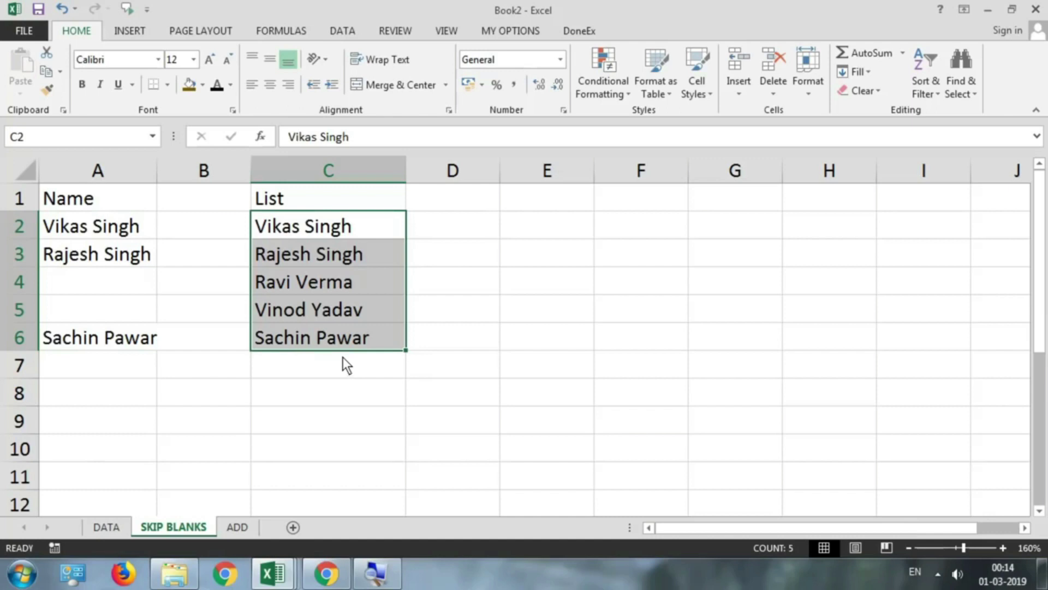
click(240, 527)
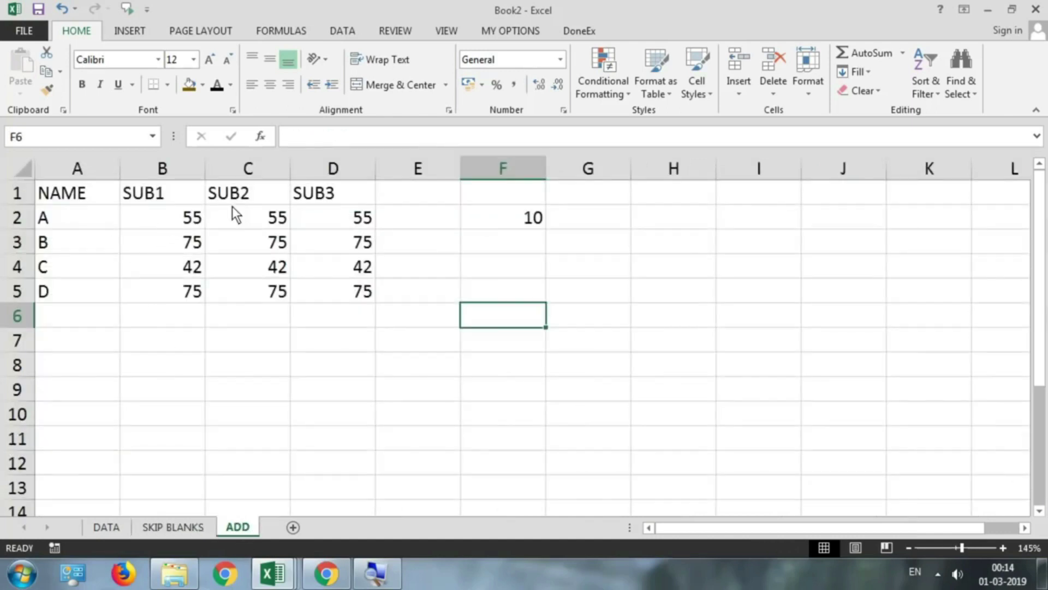
Step: Enter the heading GRACE in cell F1 above the value 10
drag(189, 219, 418, 295)
click(521, 220)
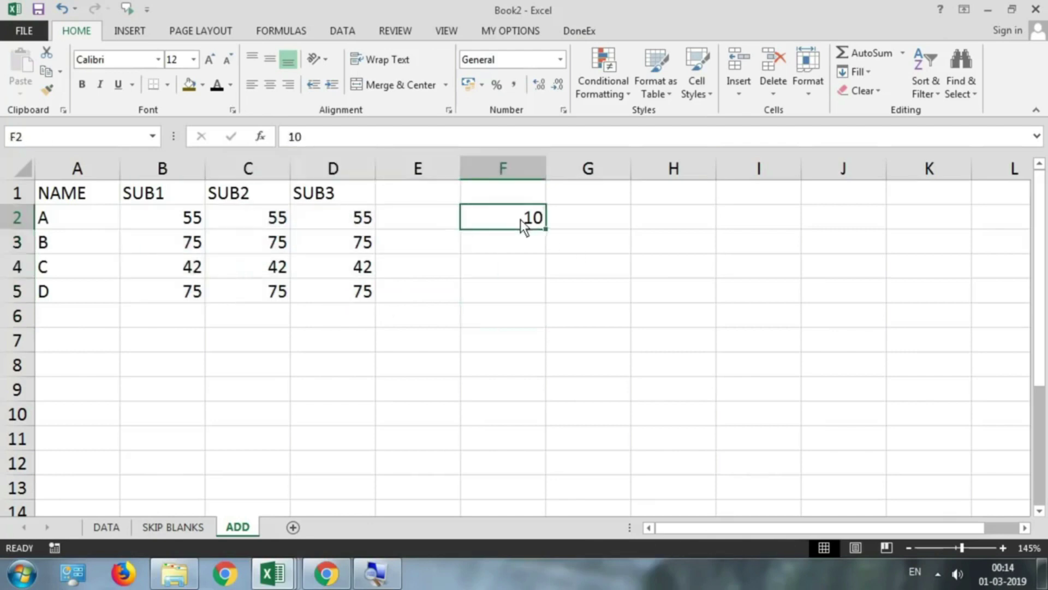
click(517, 190)
text(g)
key(BackSpace)
text(GRACE)
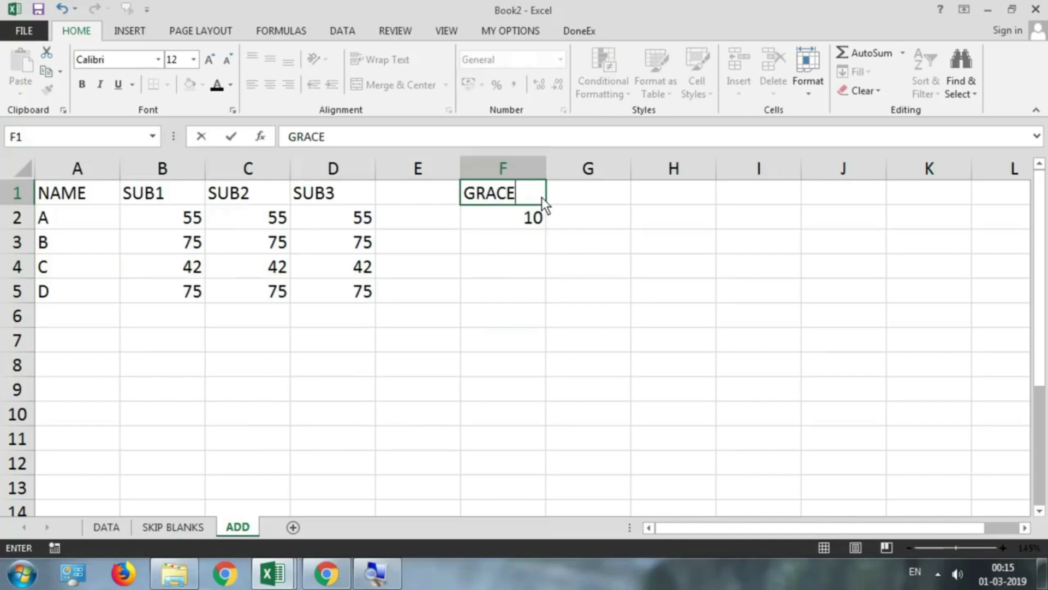
key(Return)
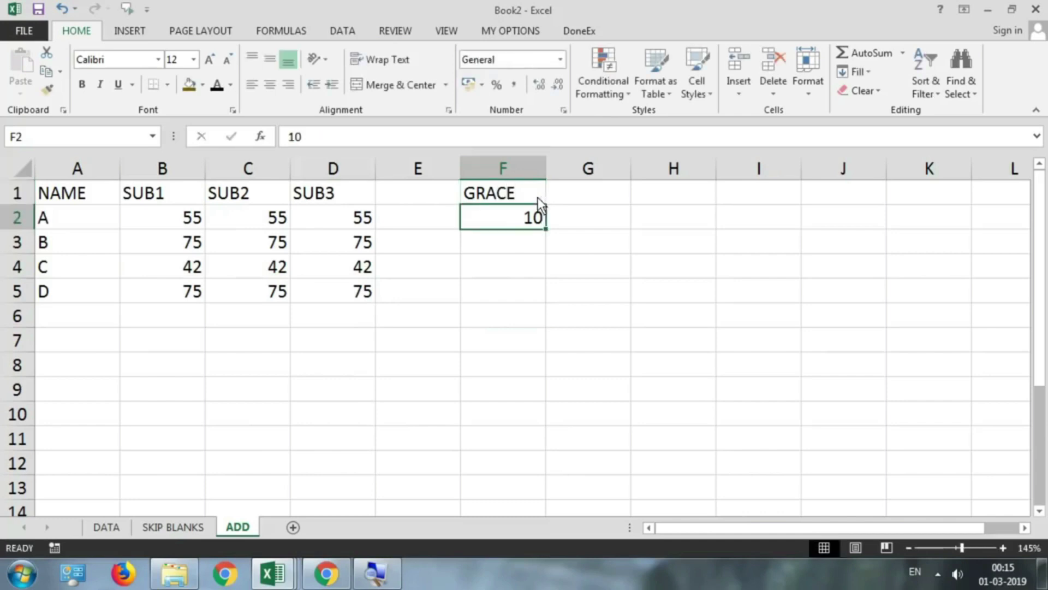
Step: Copy the grace value 10 from F2 and select scores B2:D5 as destination
drag(194, 218, 326, 297)
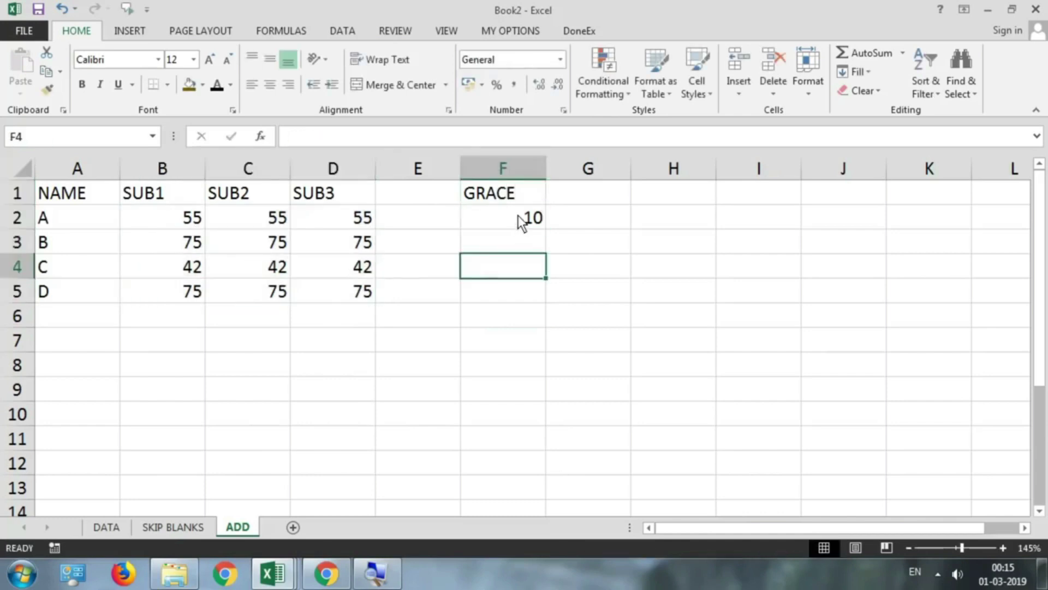
click(520, 218)
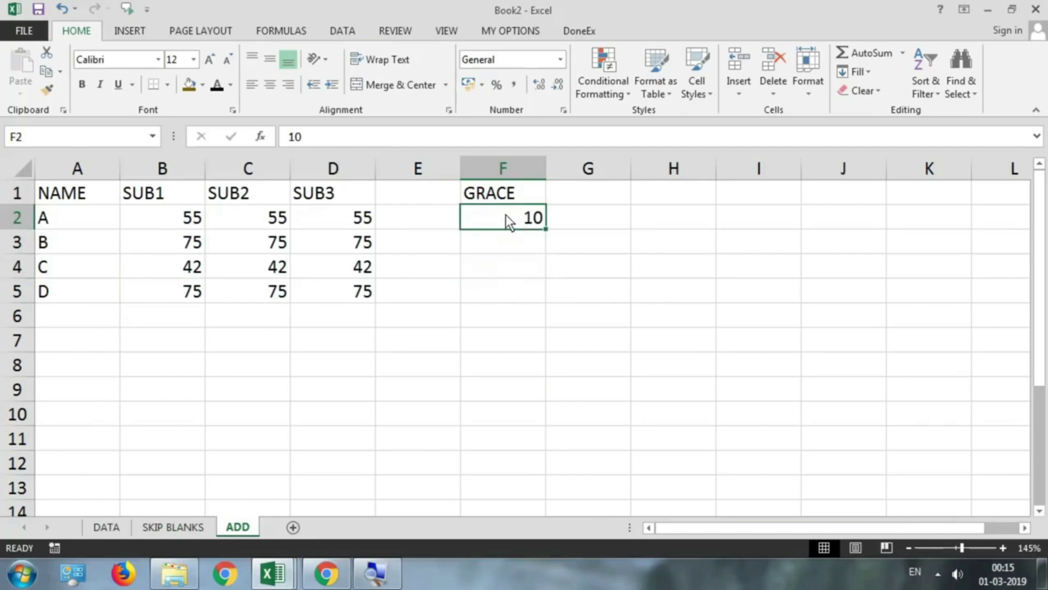
key(ctrl+c)
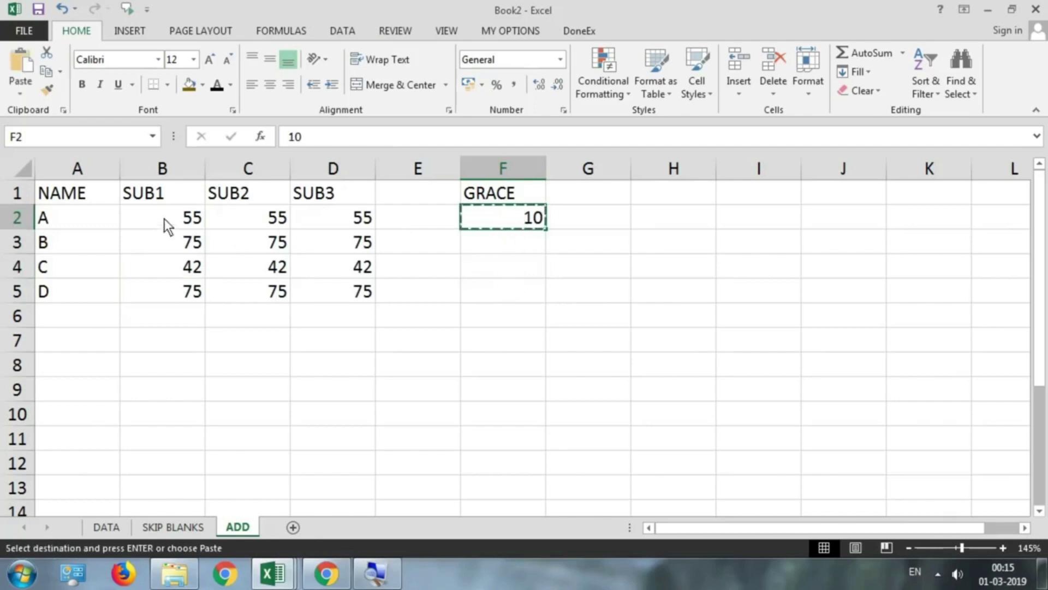
drag(165, 218, 343, 297)
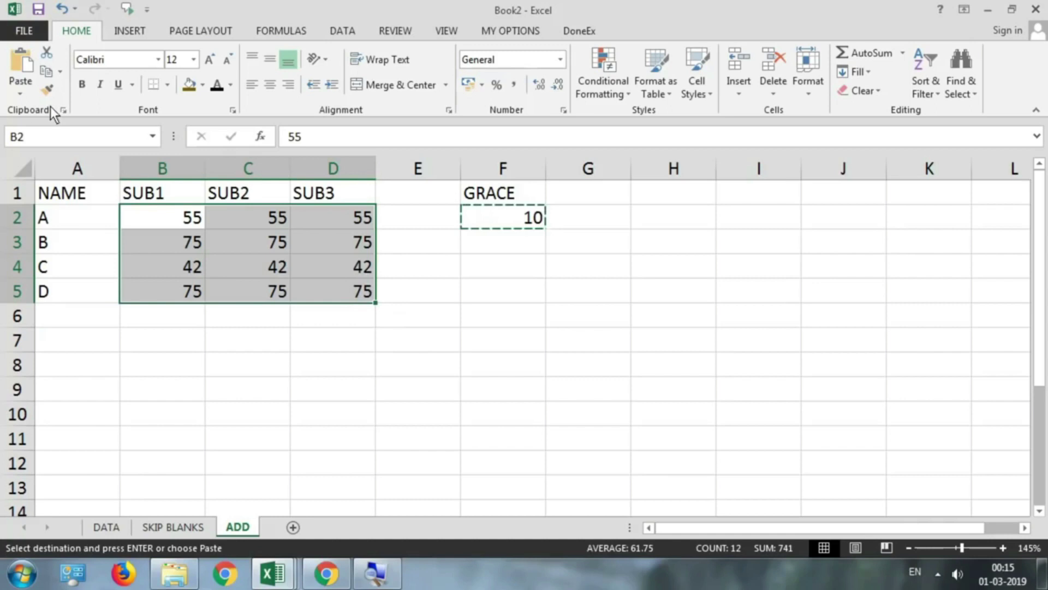
Step: Paste Special the 10 onto B2:D5 with the Add operation, after trying the other operations
click(22, 95)
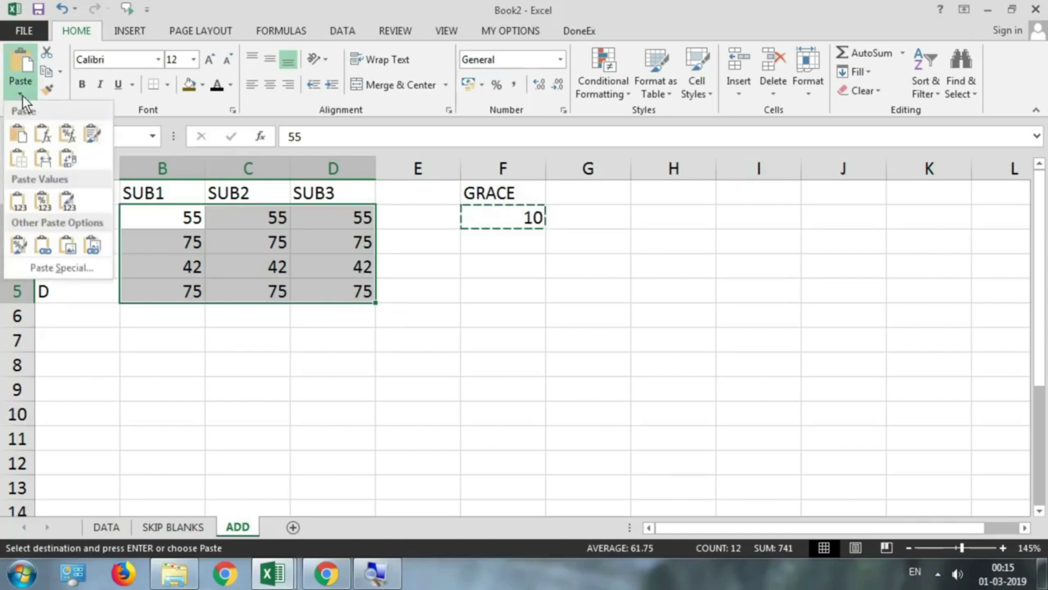
click(39, 268)
drag(364, 151, 669, 140)
click(635, 307)
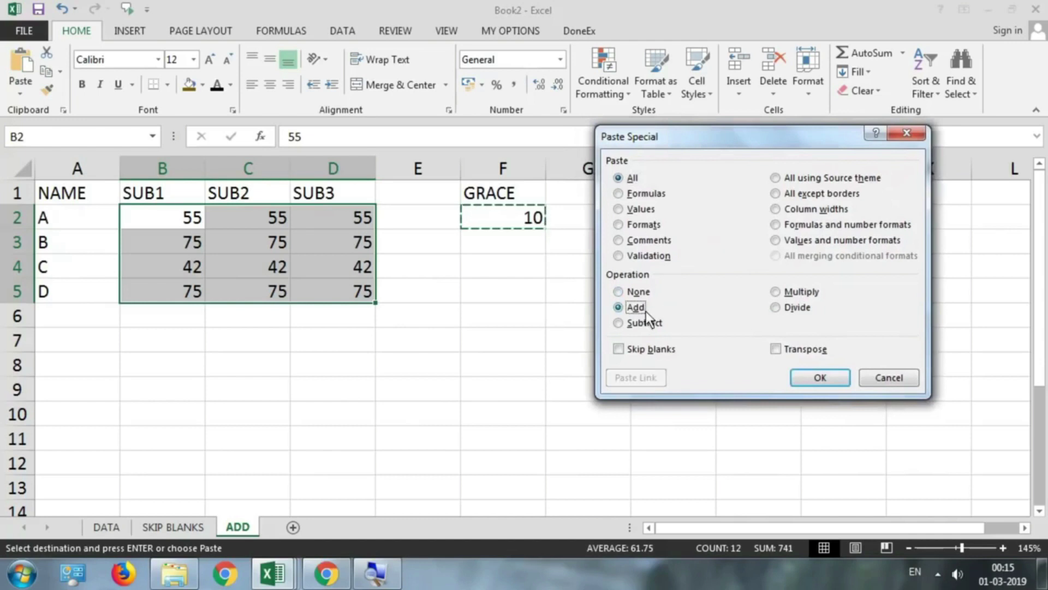
click(795, 293)
click(652, 324)
click(780, 306)
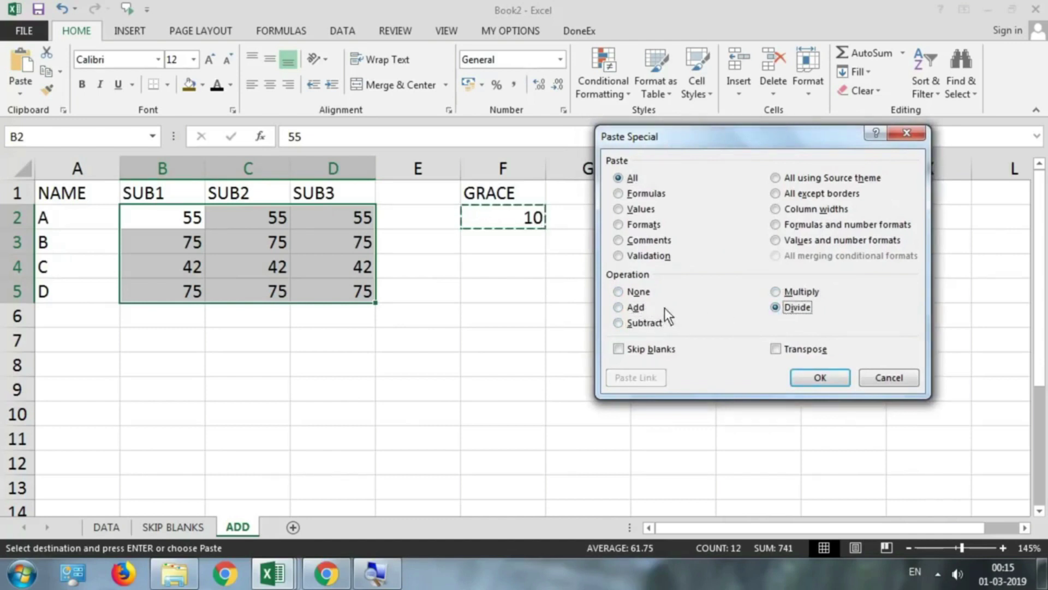
click(634, 308)
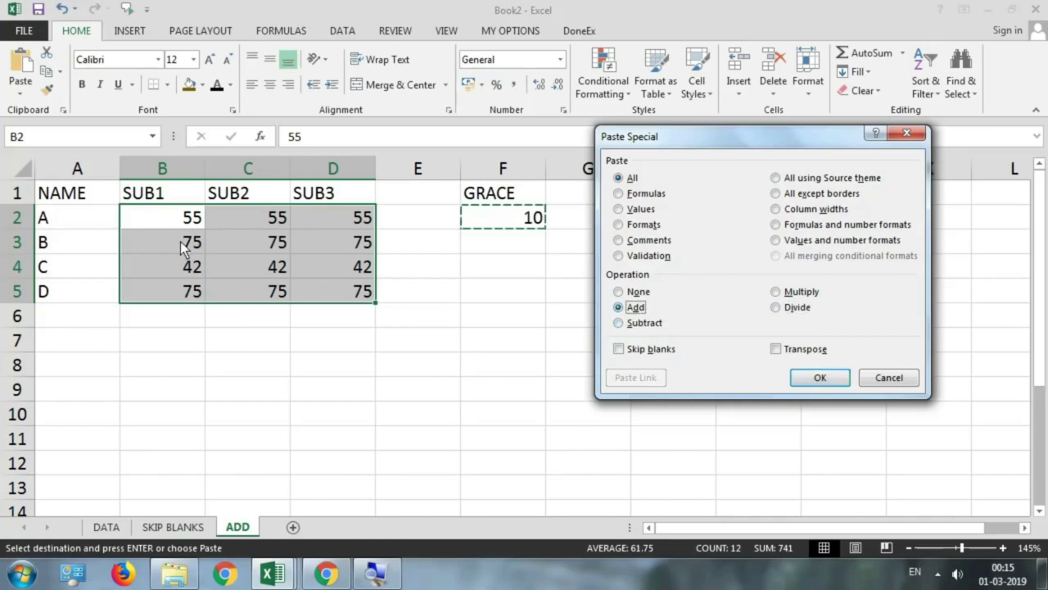
click(804, 382)
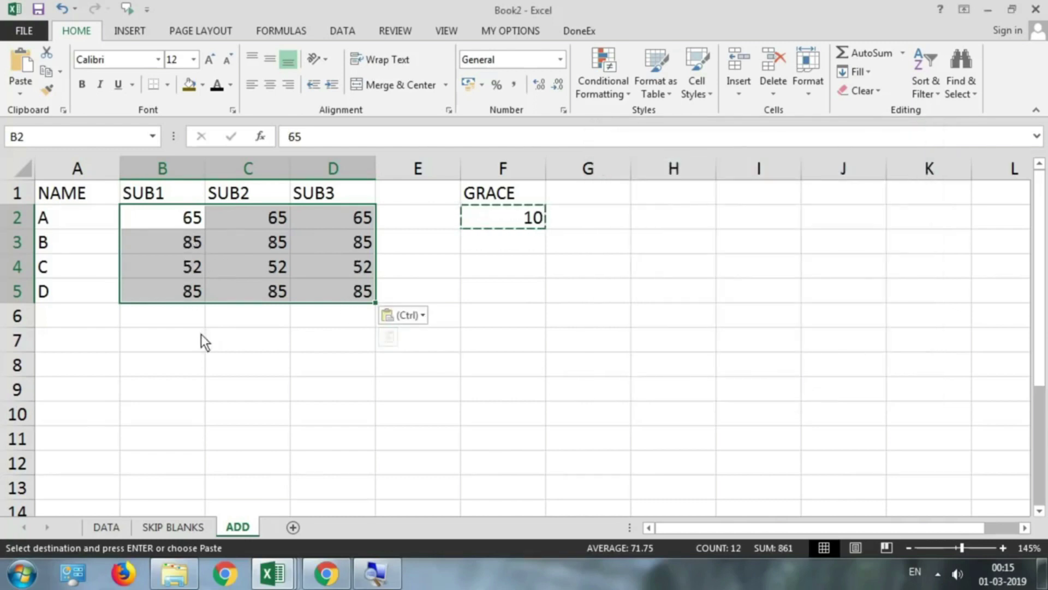
Step: Subtract the copied 10 from every score via Paste Special Subtract
mouse_move(298, 288)
click(20, 94)
click(70, 269)
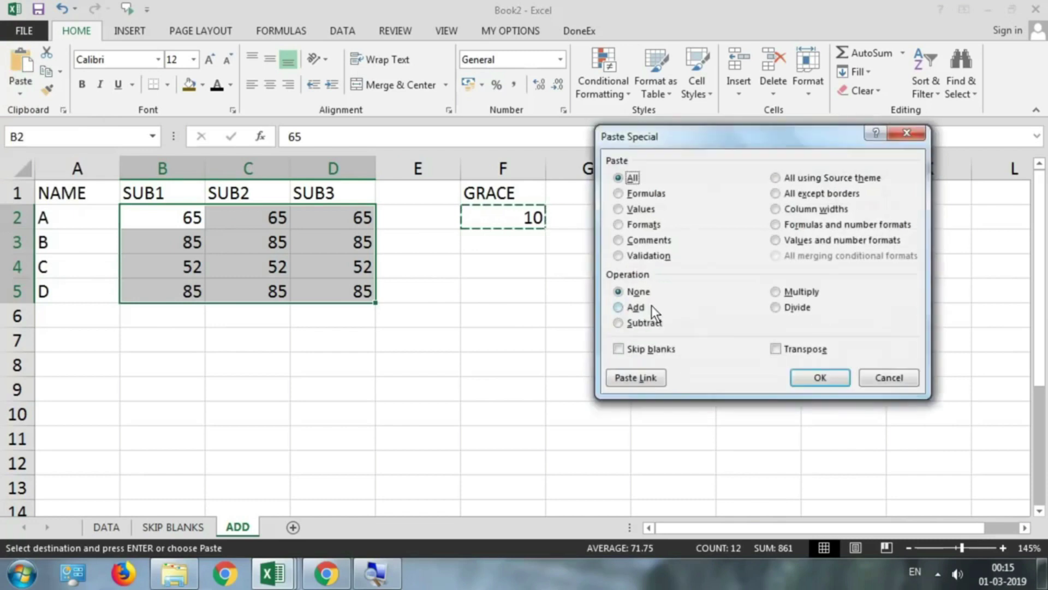
click(655, 323)
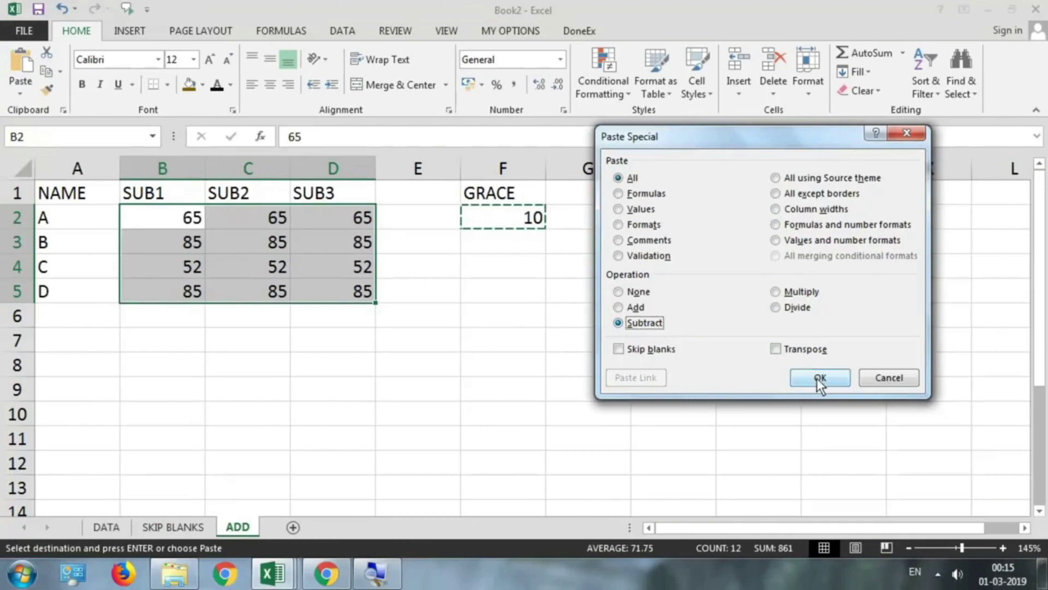
click(819, 378)
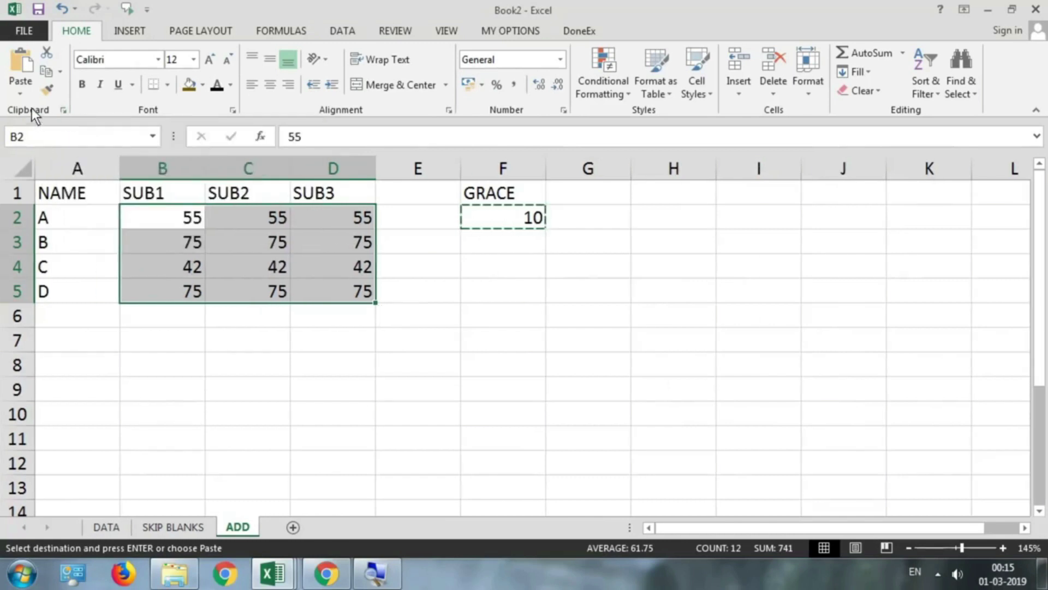
Step: Multiply every score by 10 via Paste Special Multiply
click(20, 93)
click(33, 266)
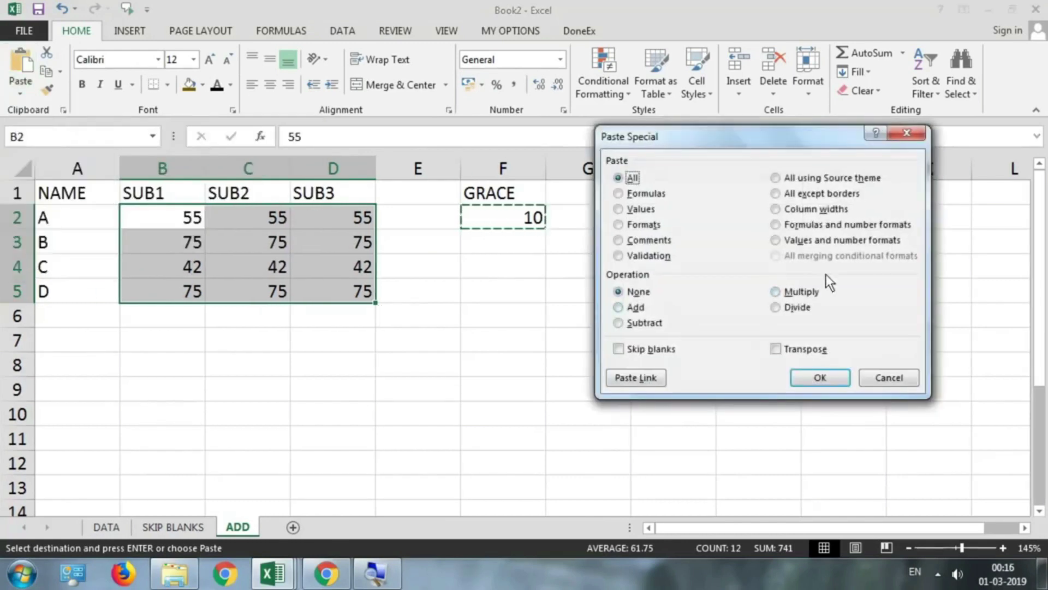
click(802, 292)
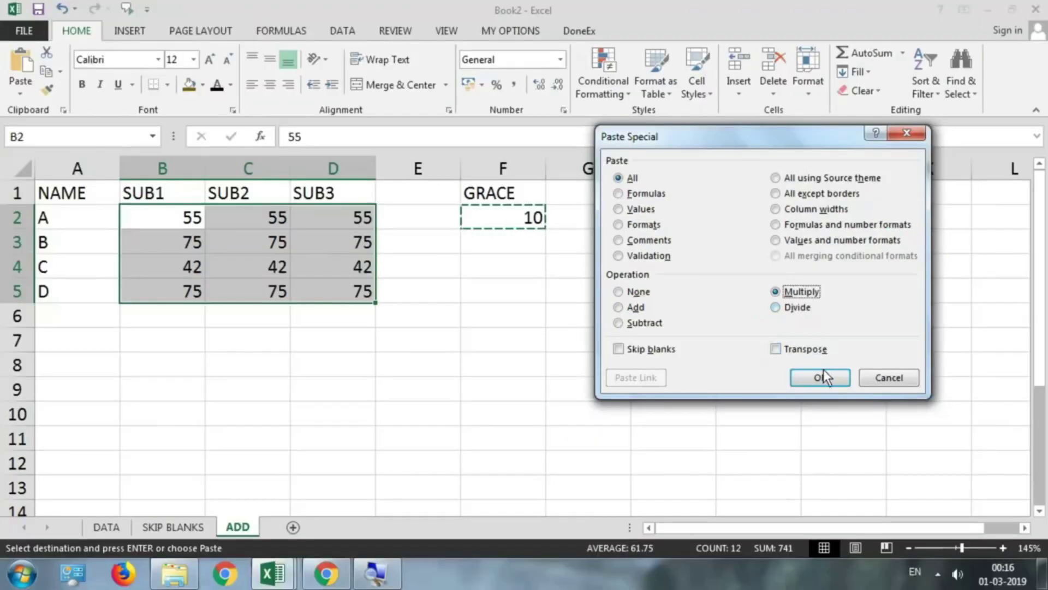
click(822, 375)
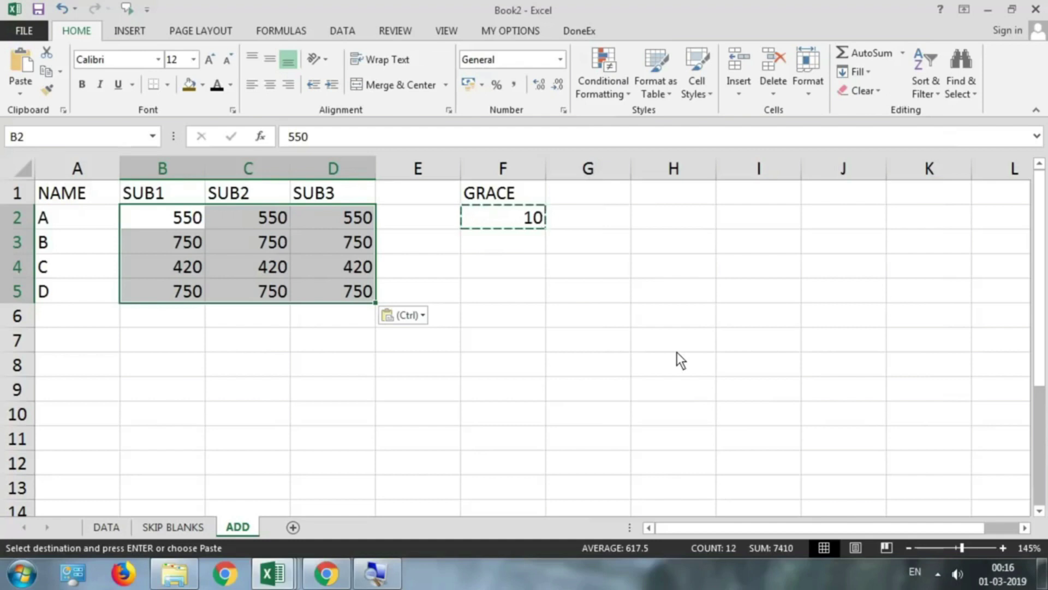
Step: Divide every score by 10 via Paste Special Divide
click(22, 97)
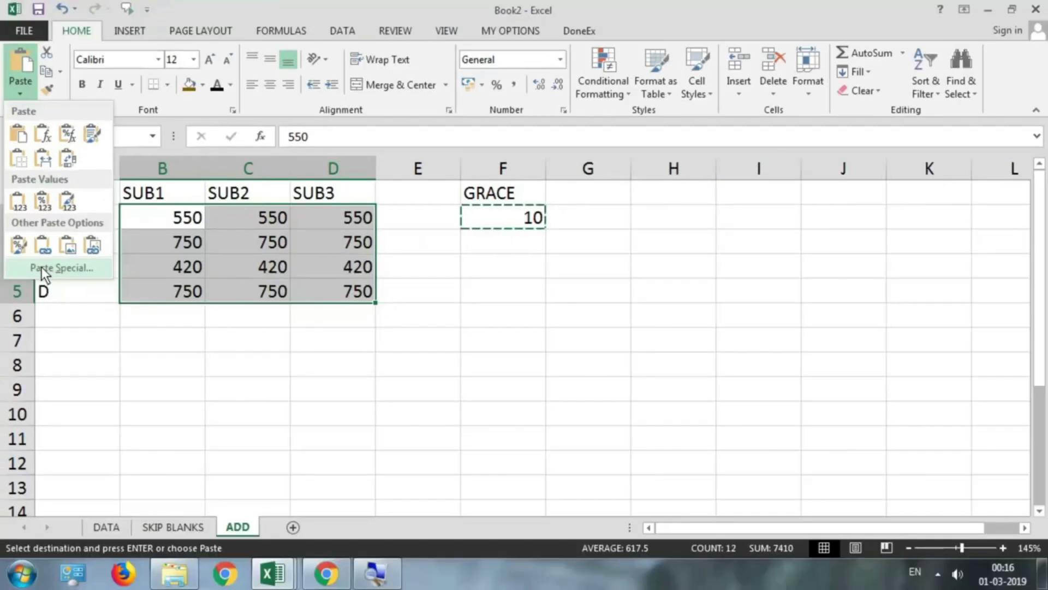
click(41, 267)
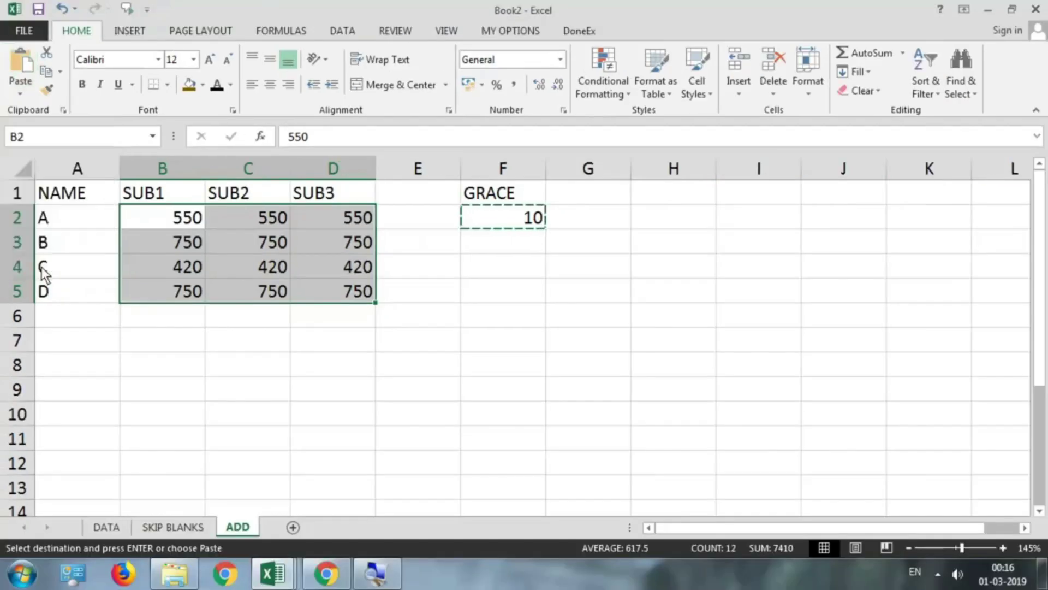
click(776, 308)
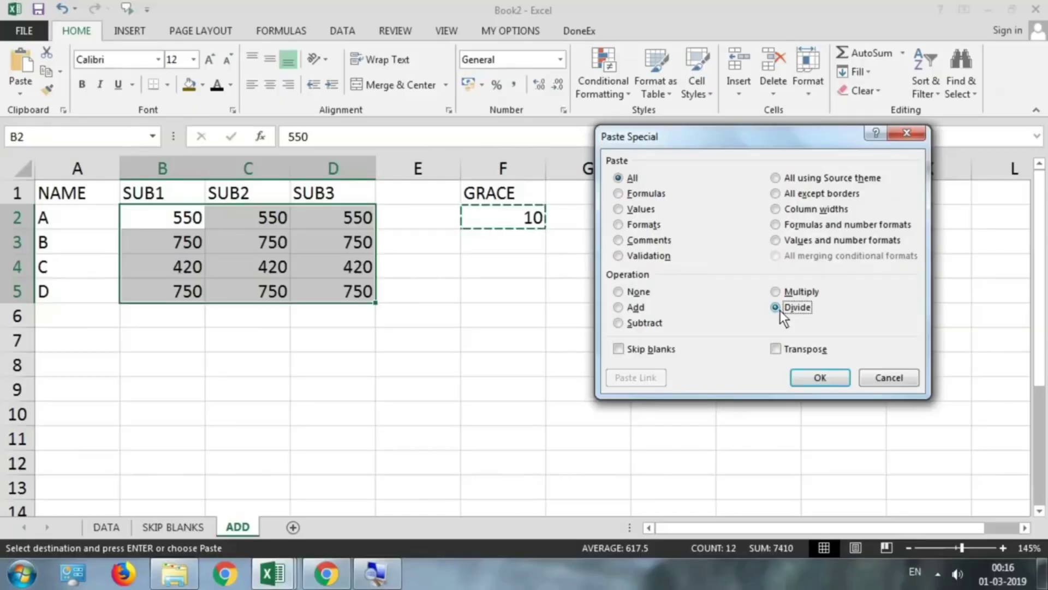
click(835, 375)
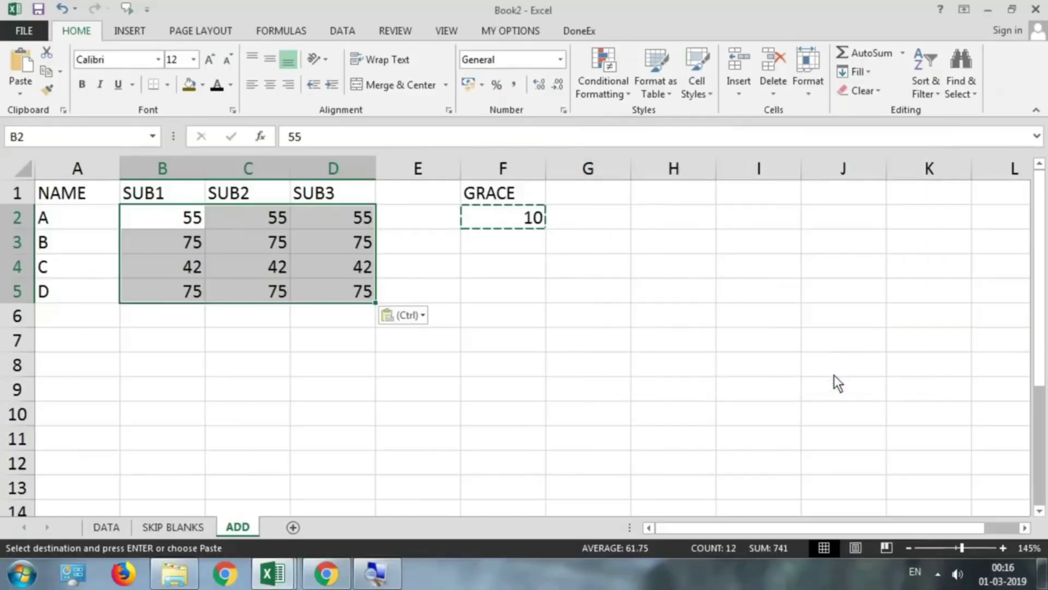